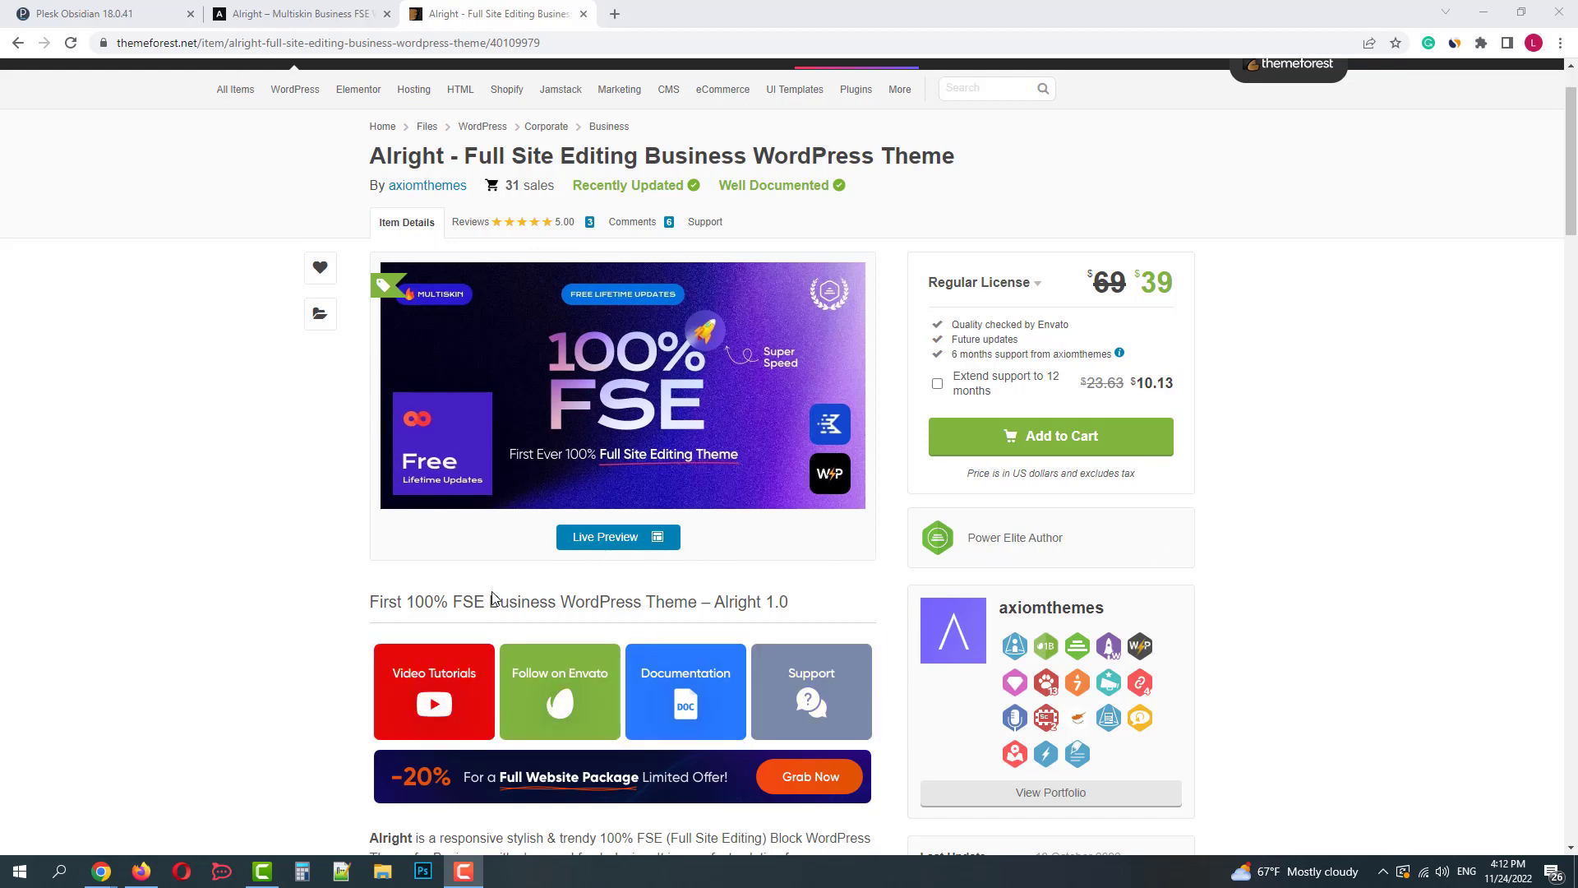
Step: Open Alright's video tutorials, documentation and support tiles in background tabs, then view the ThemeREX YouTube channel
middle_click(430, 697)
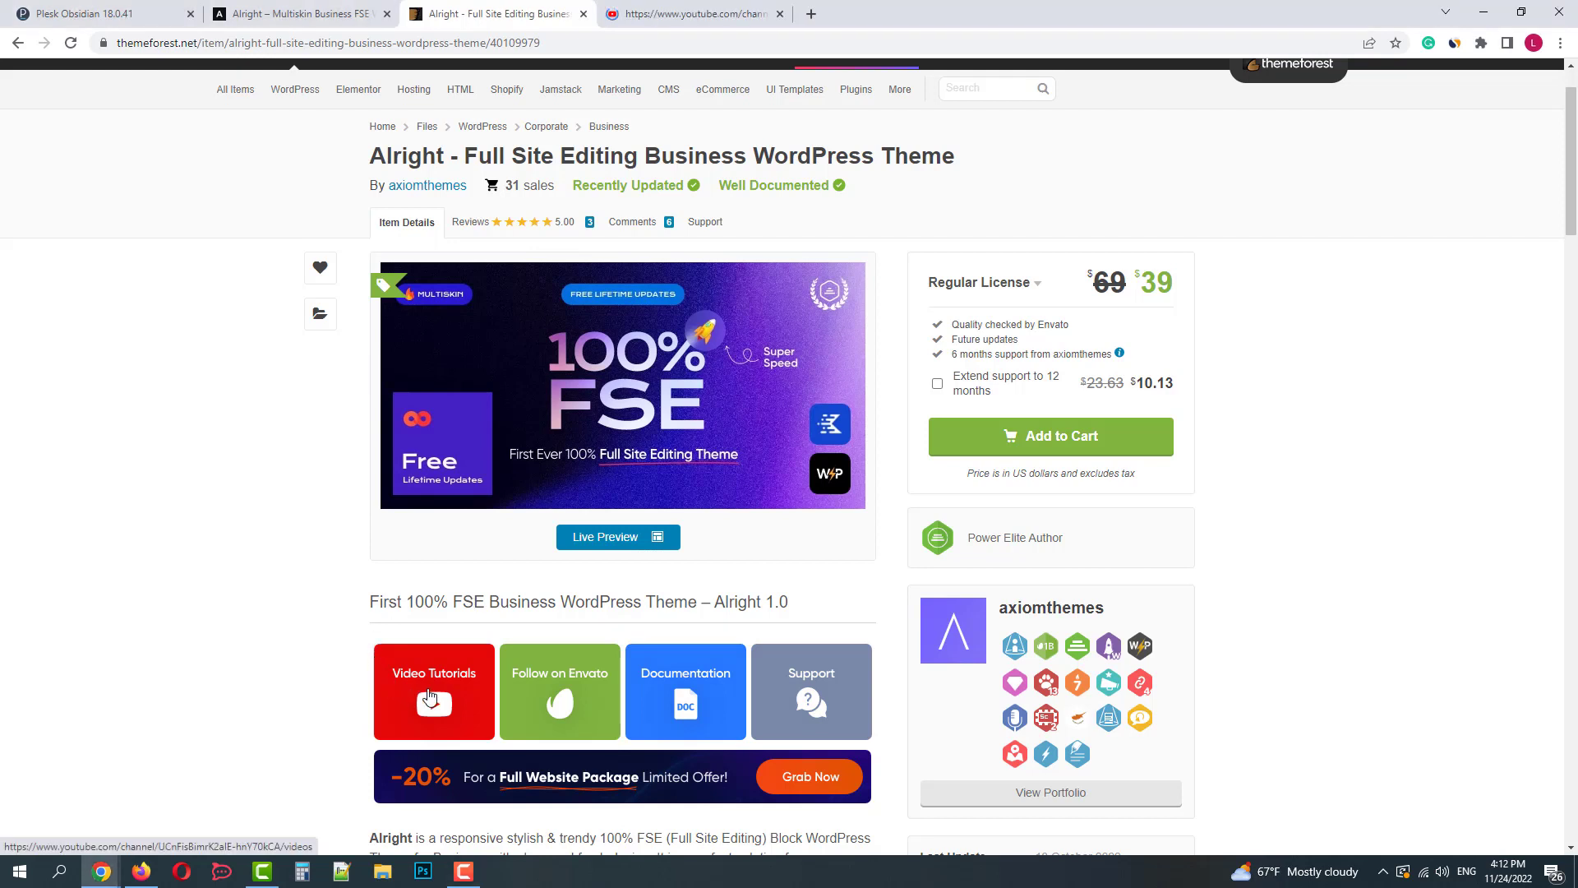
middle_click(697, 695)
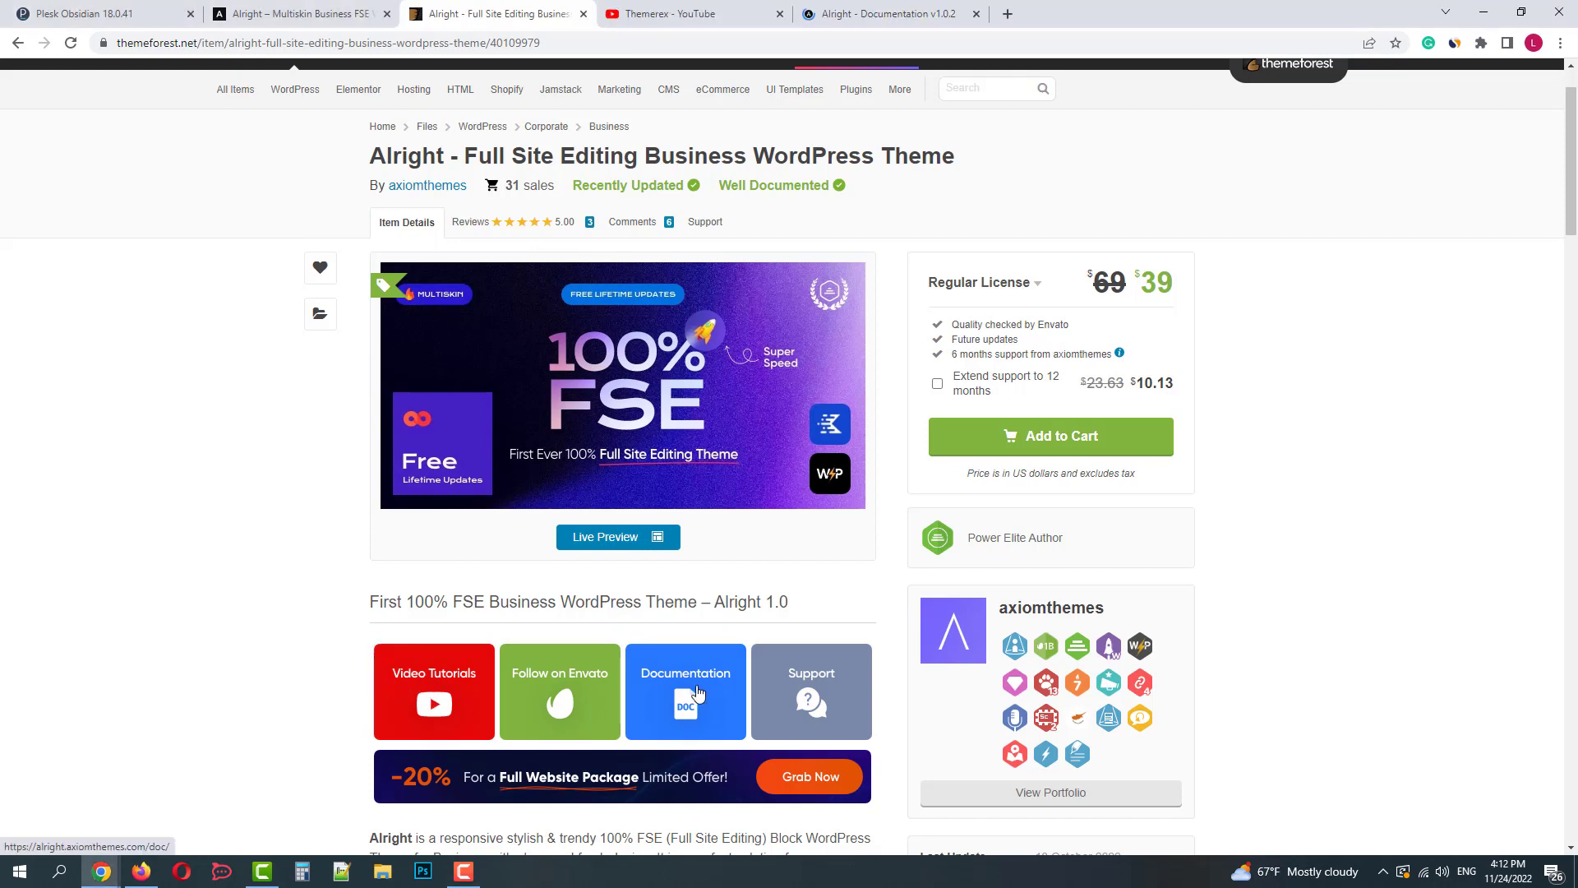
middle_click(839, 699)
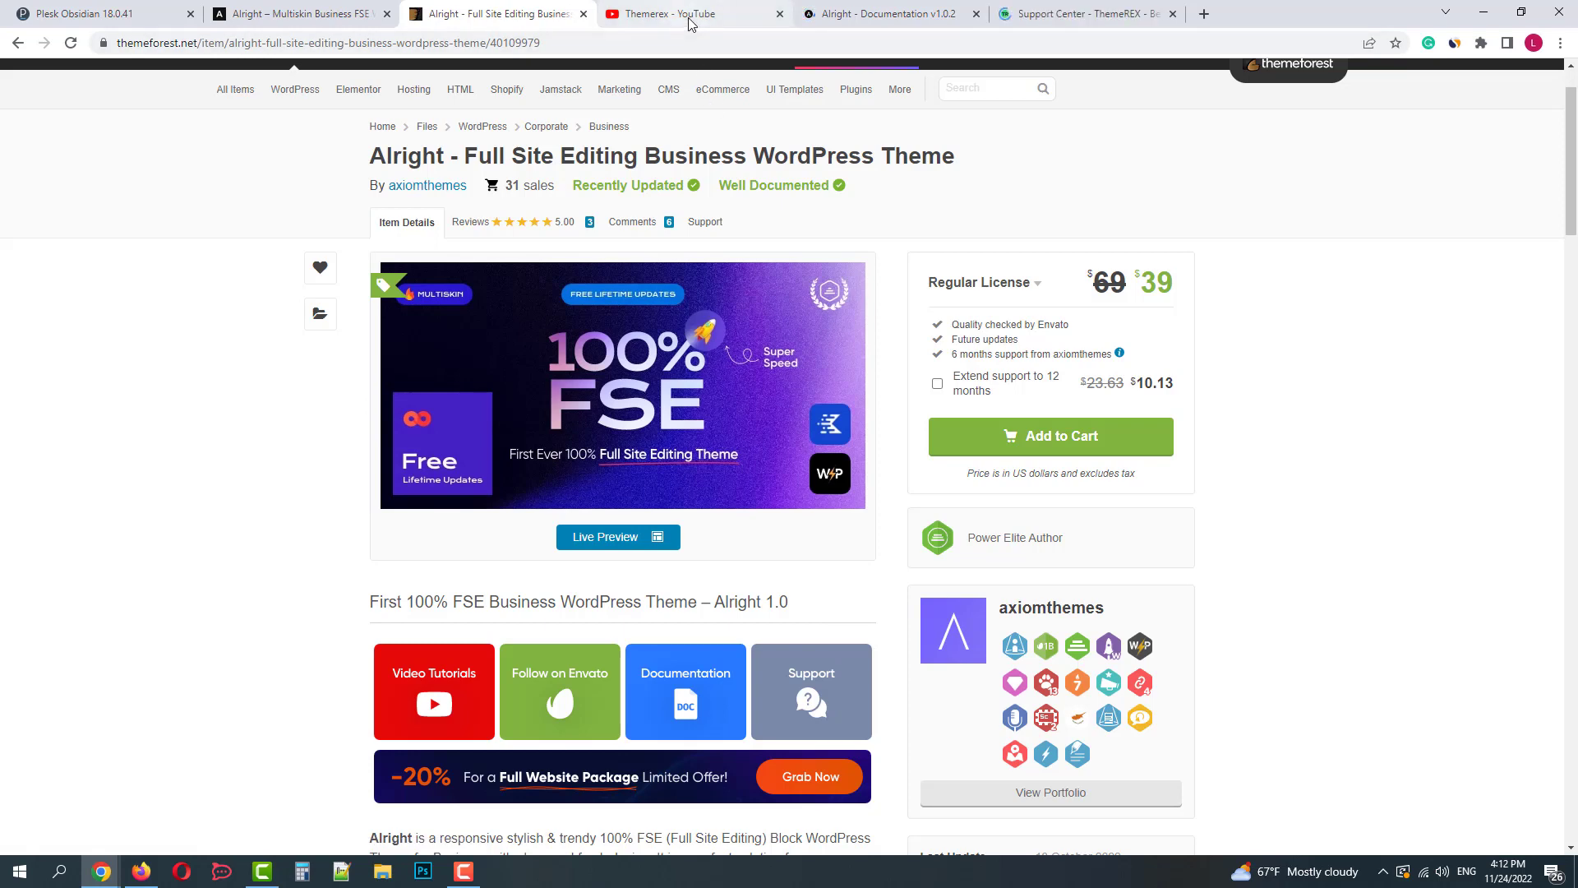
left_click(699, 14)
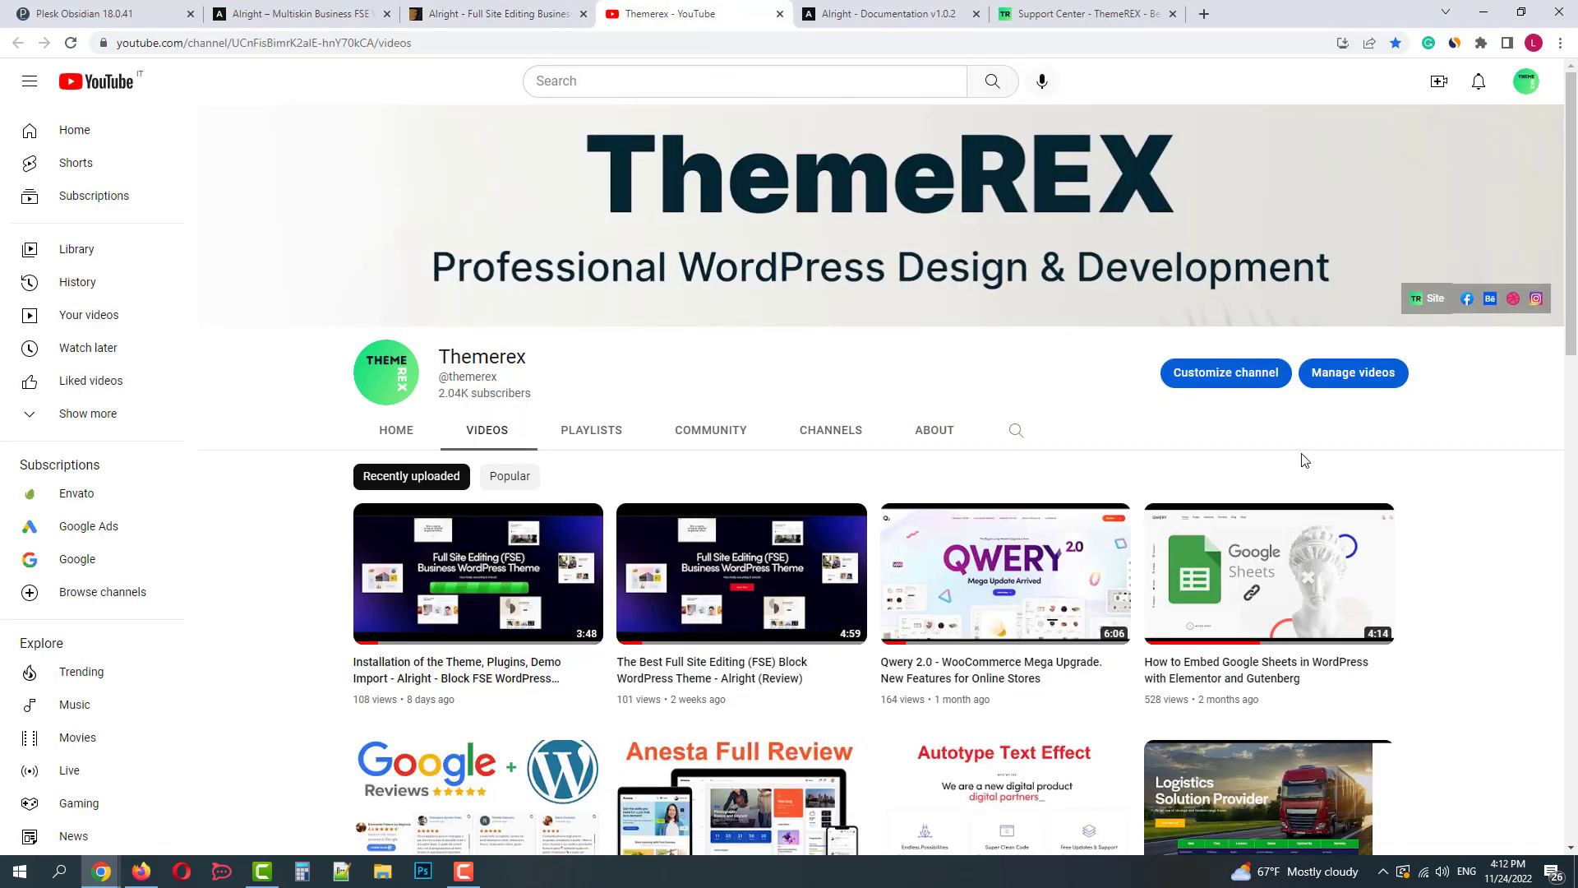
Step: Show the documentation's Installation section with the WordPress 5.9 and PHP 5.6.20 requirements
left_click(930, 16)
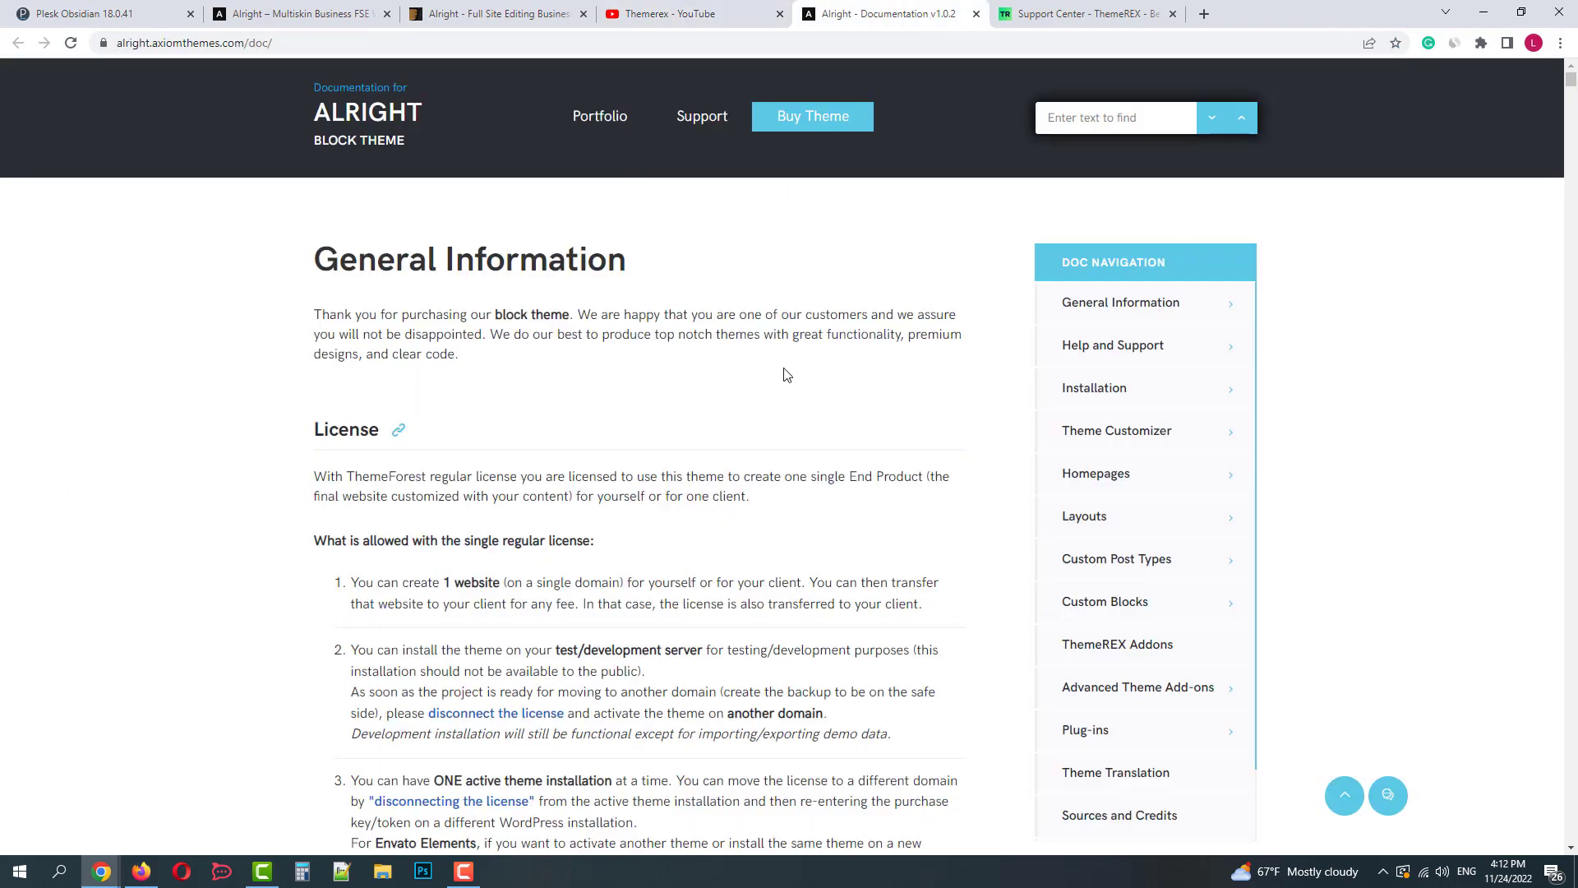
scroll(785, 375, "down", 6)
scroll(787, 376, "up", 5)
scroll(787, 377, "up", 1)
scroll(1378, 430, "down", 1)
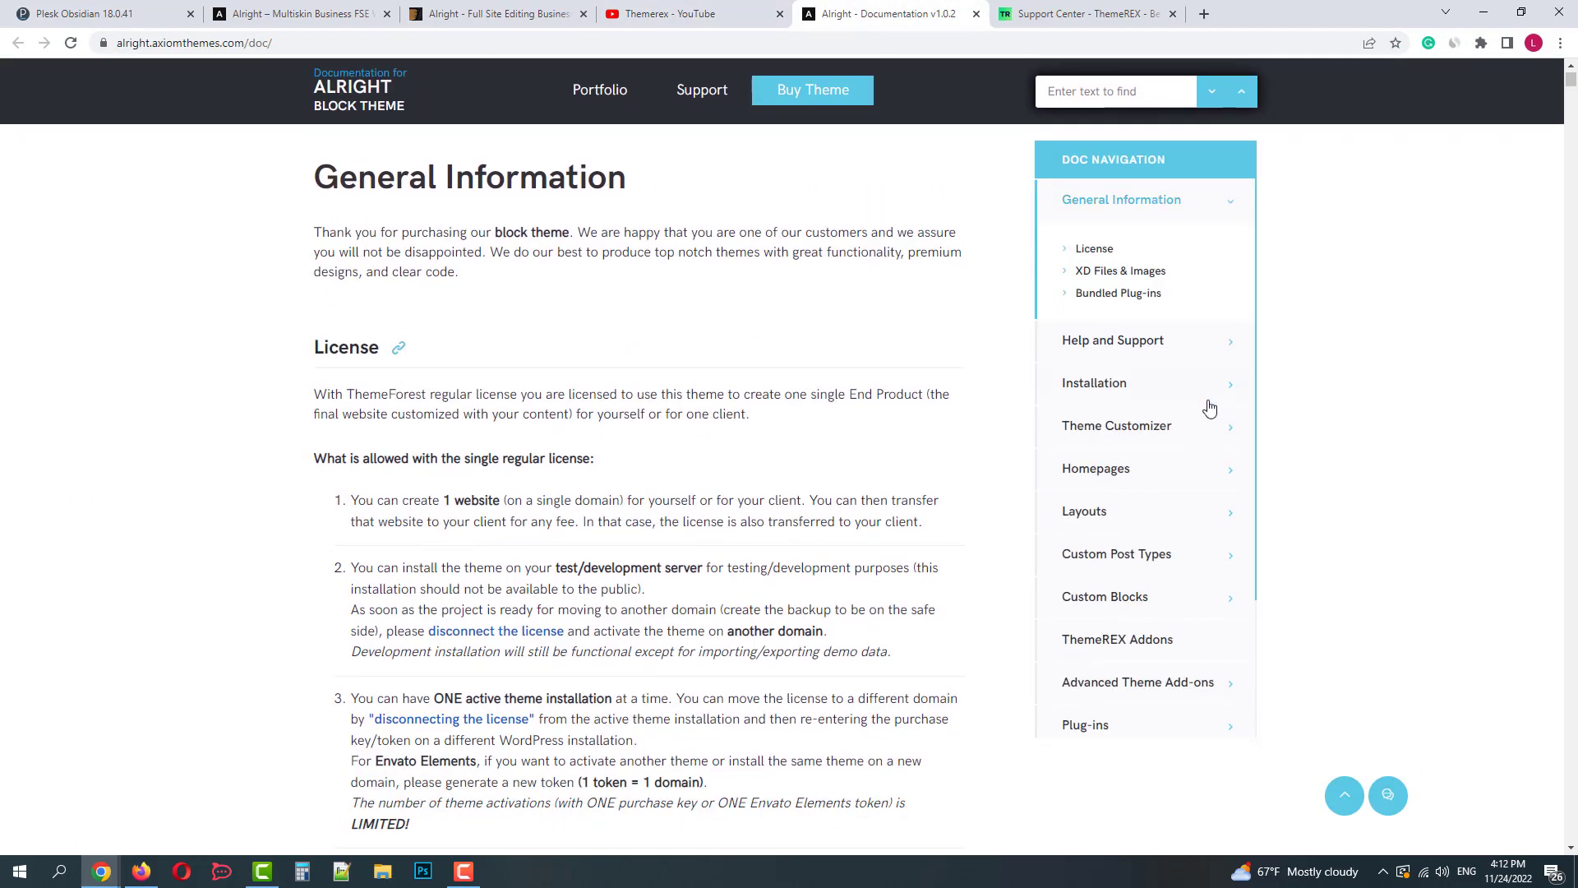
scroll(1184, 409, "down", 3)
scroll(1151, 403, "up", 3)
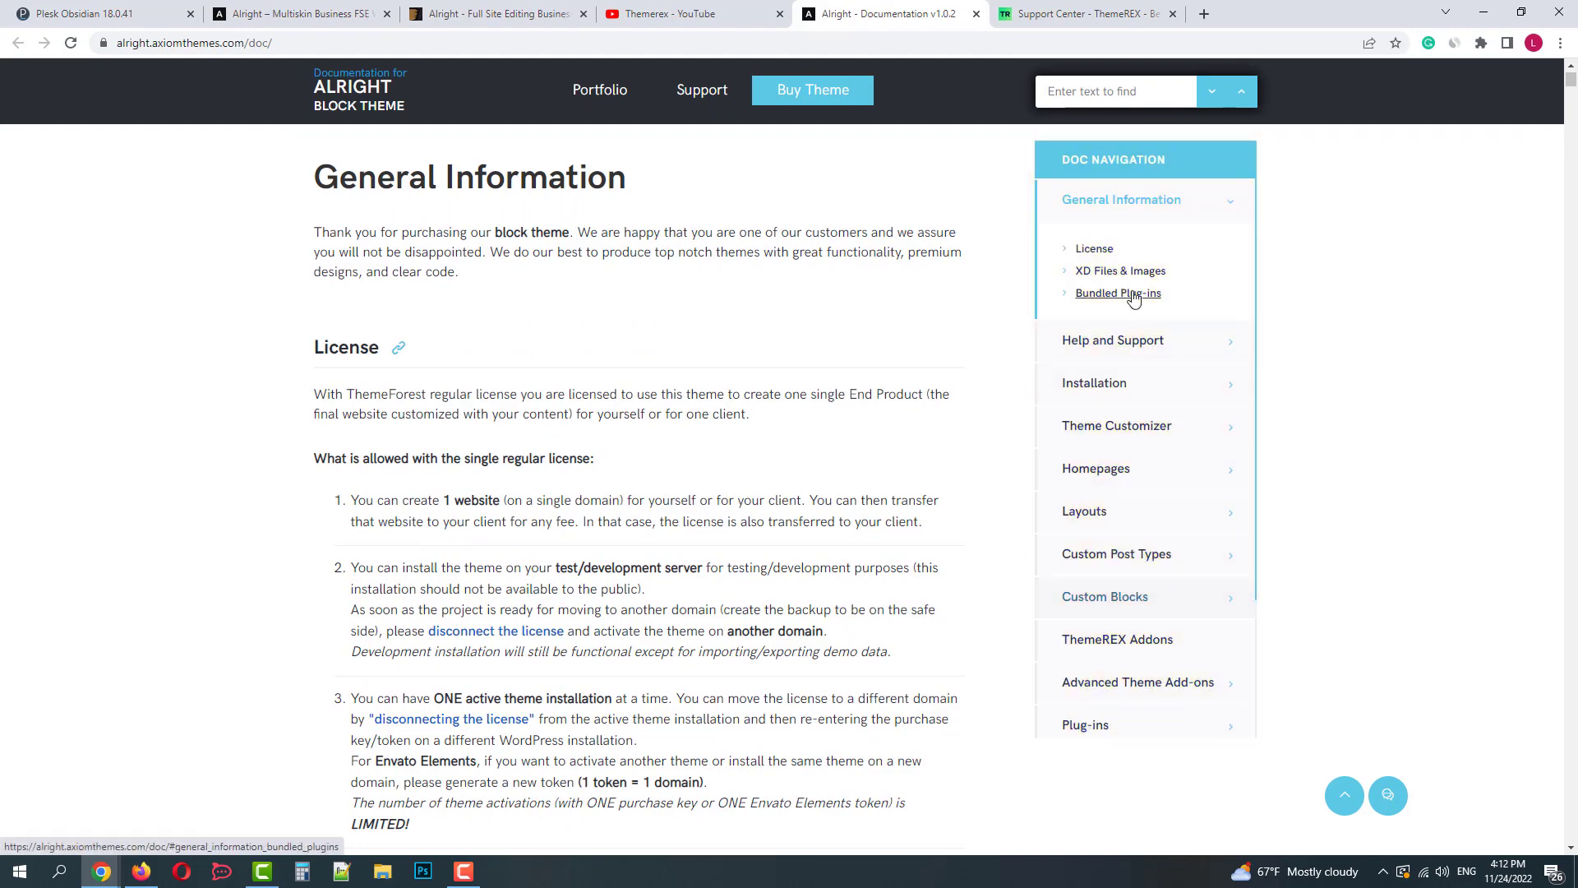
left_click(1114, 399)
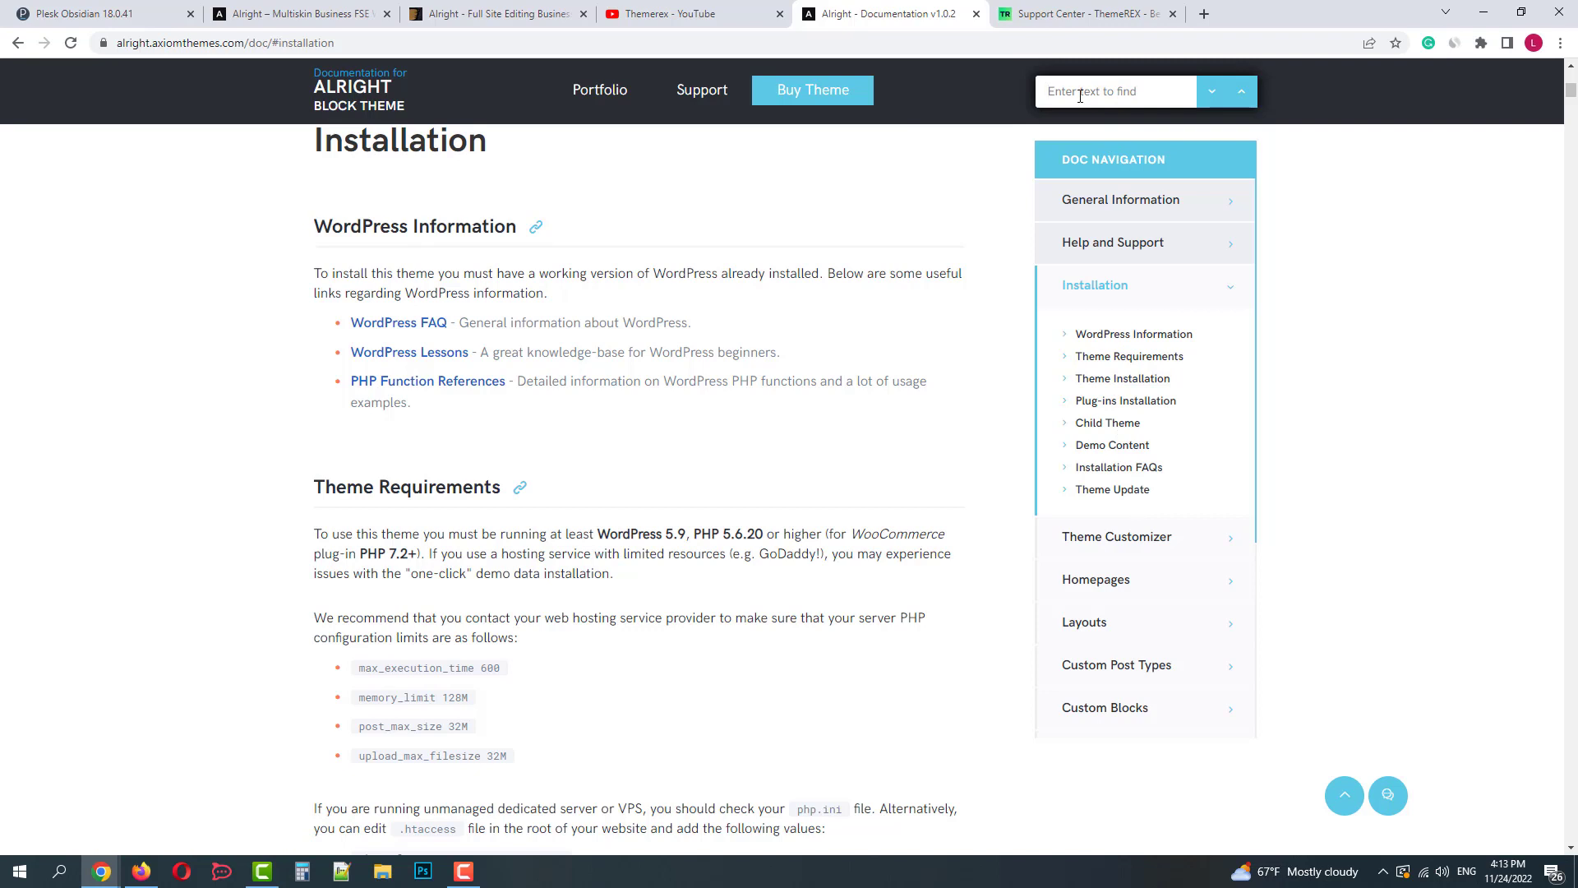
Step: View the ThemeREX Support Center, then close the ThemeForest, YouTube and documentation tabs
left_click(1042, 8)
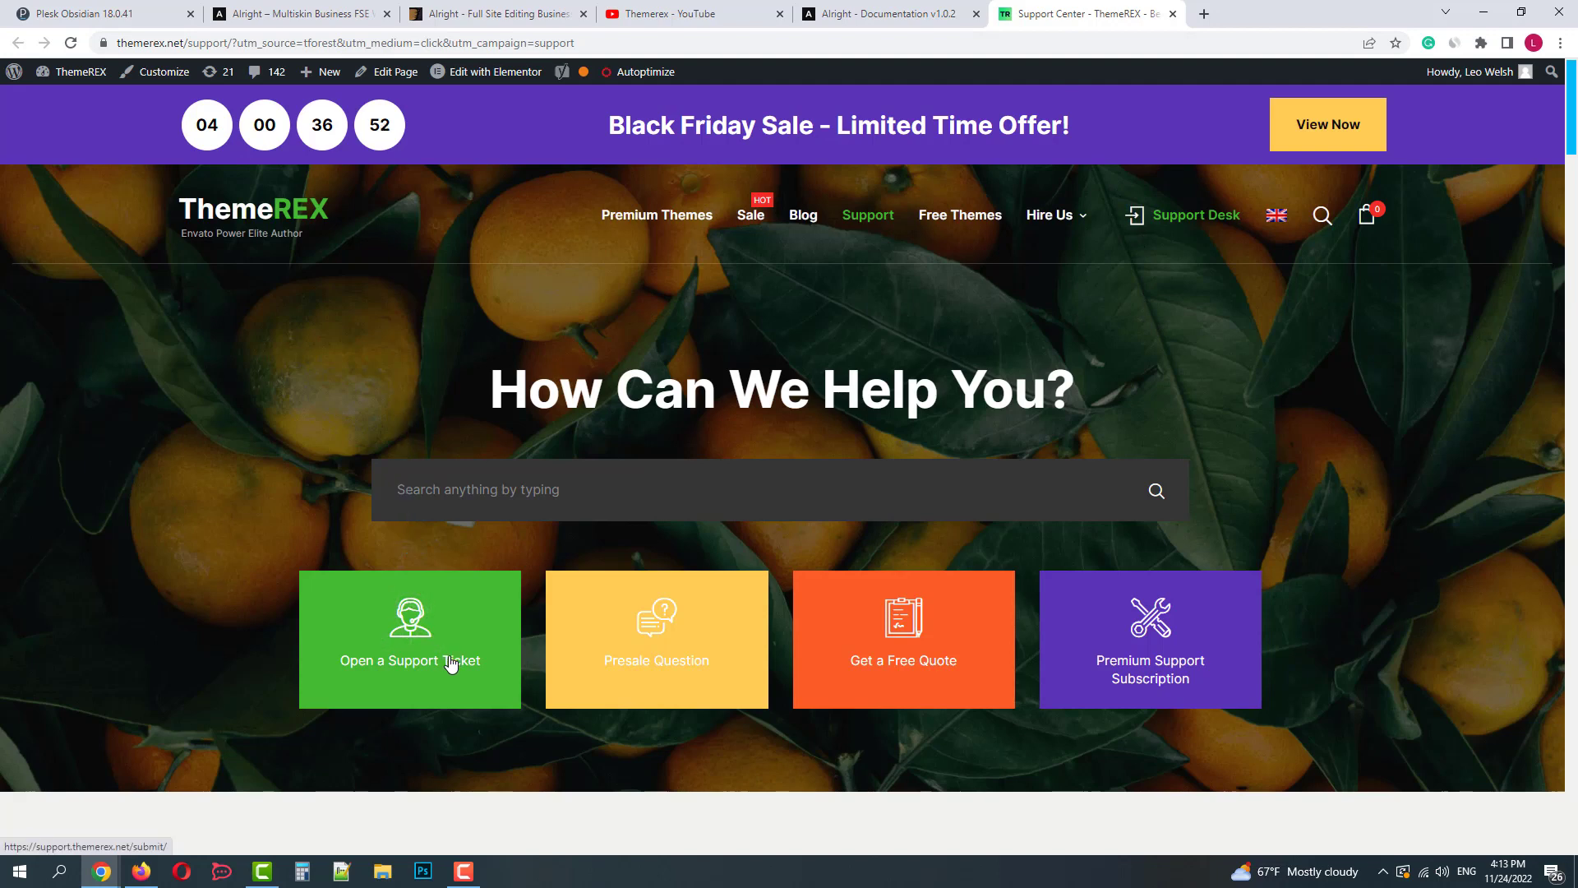
left_click(584, 14)
left_click(584, 14)
left_click(584, 14)
Step: Close the support center tab and go from the Alright homepage to the WordPress admin Dashboard
left_click(584, 14)
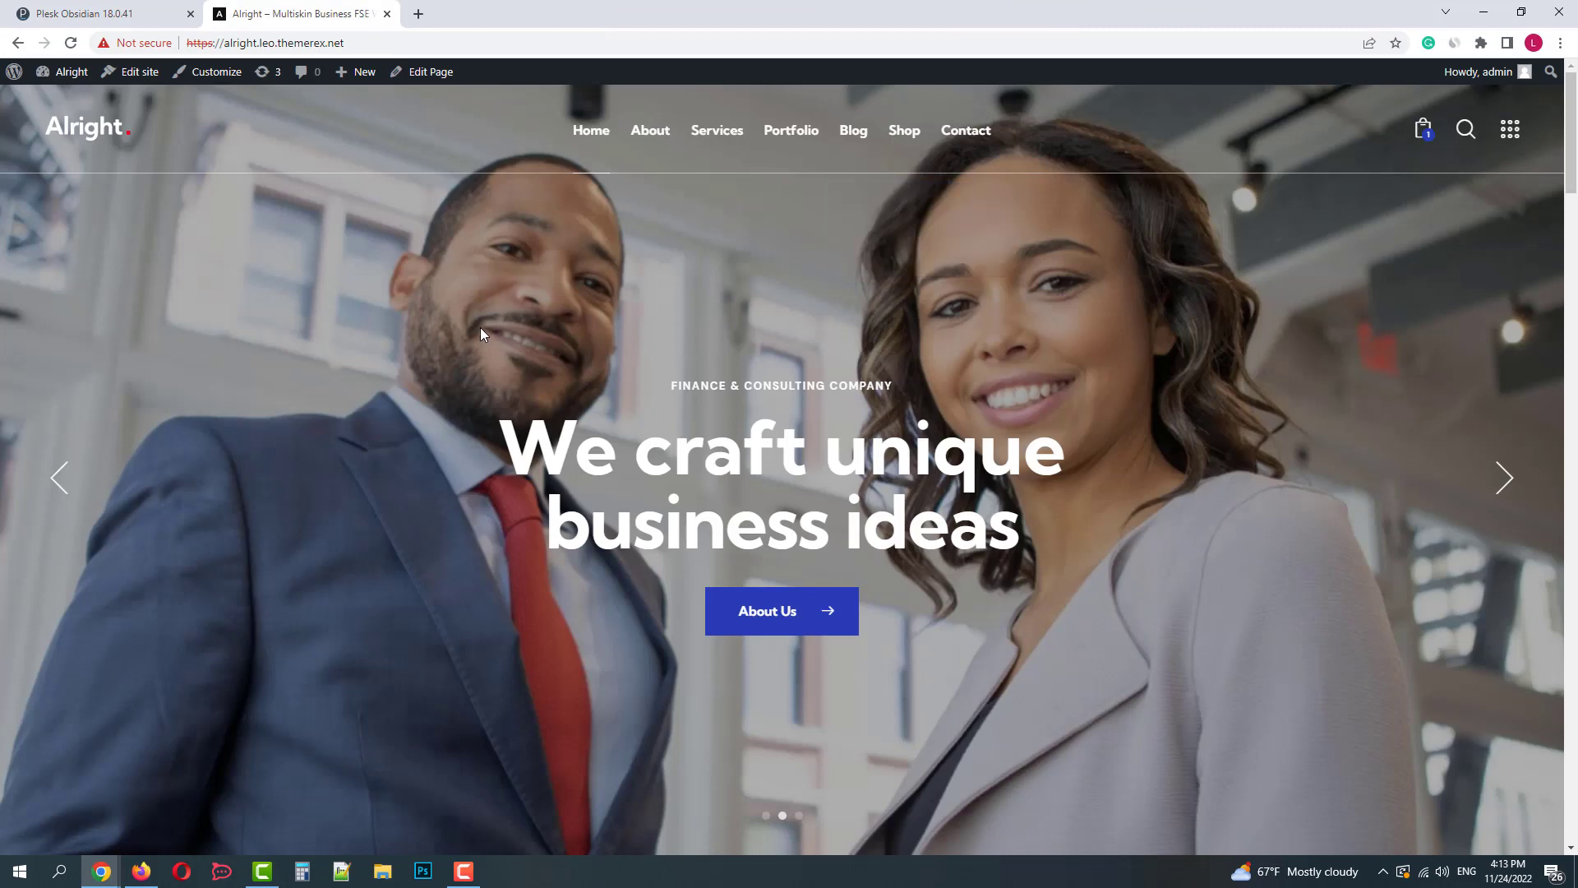
scroll(1144, 329, "down", 7)
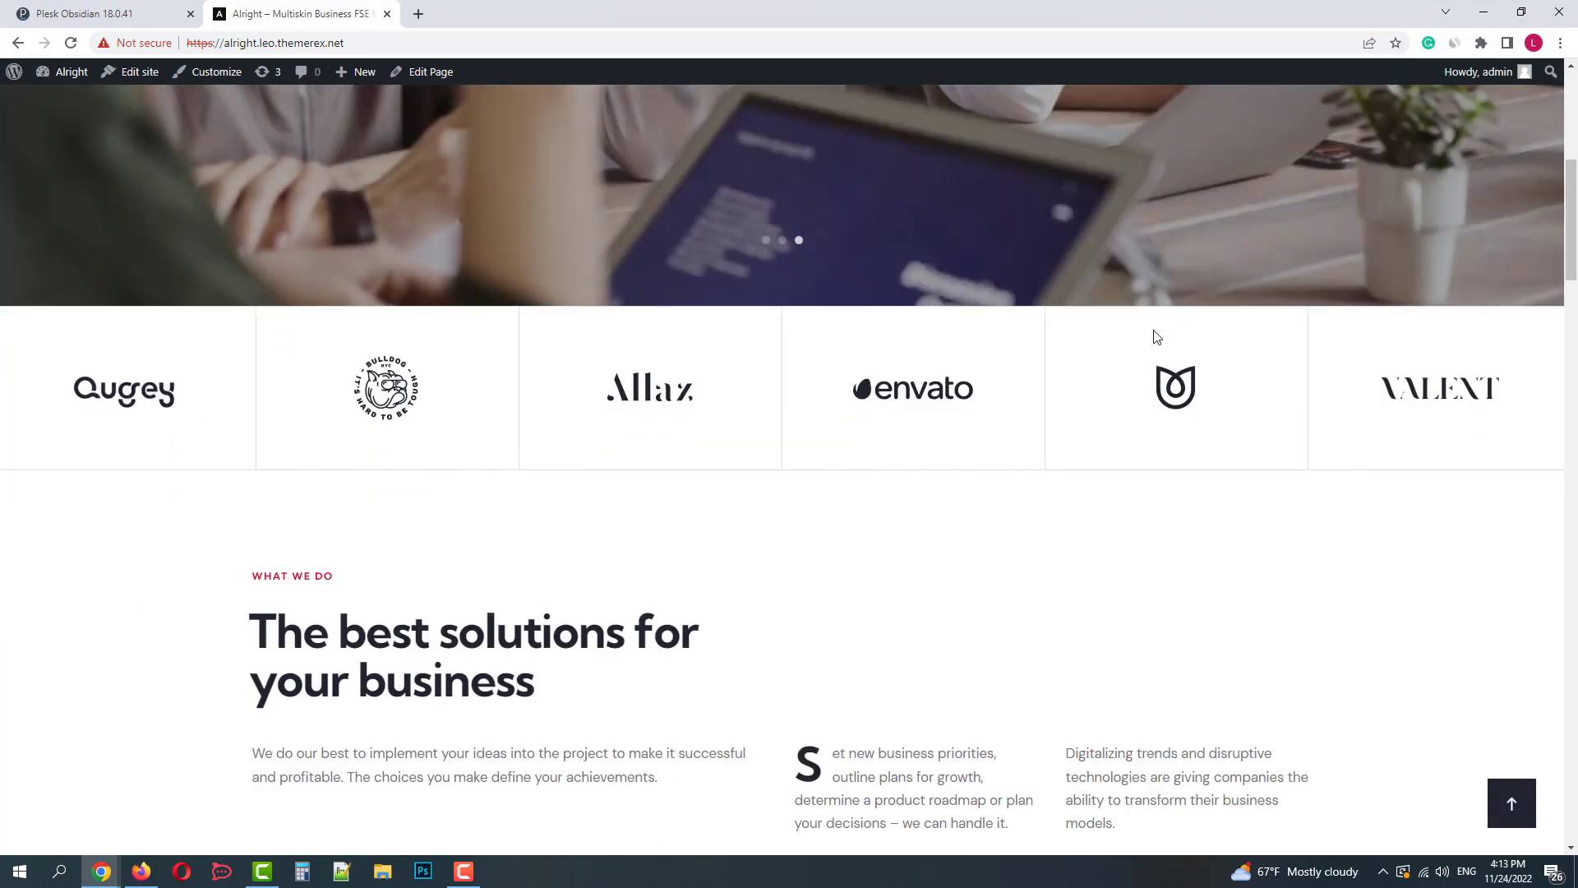
scroll(1153, 329, "up", 7)
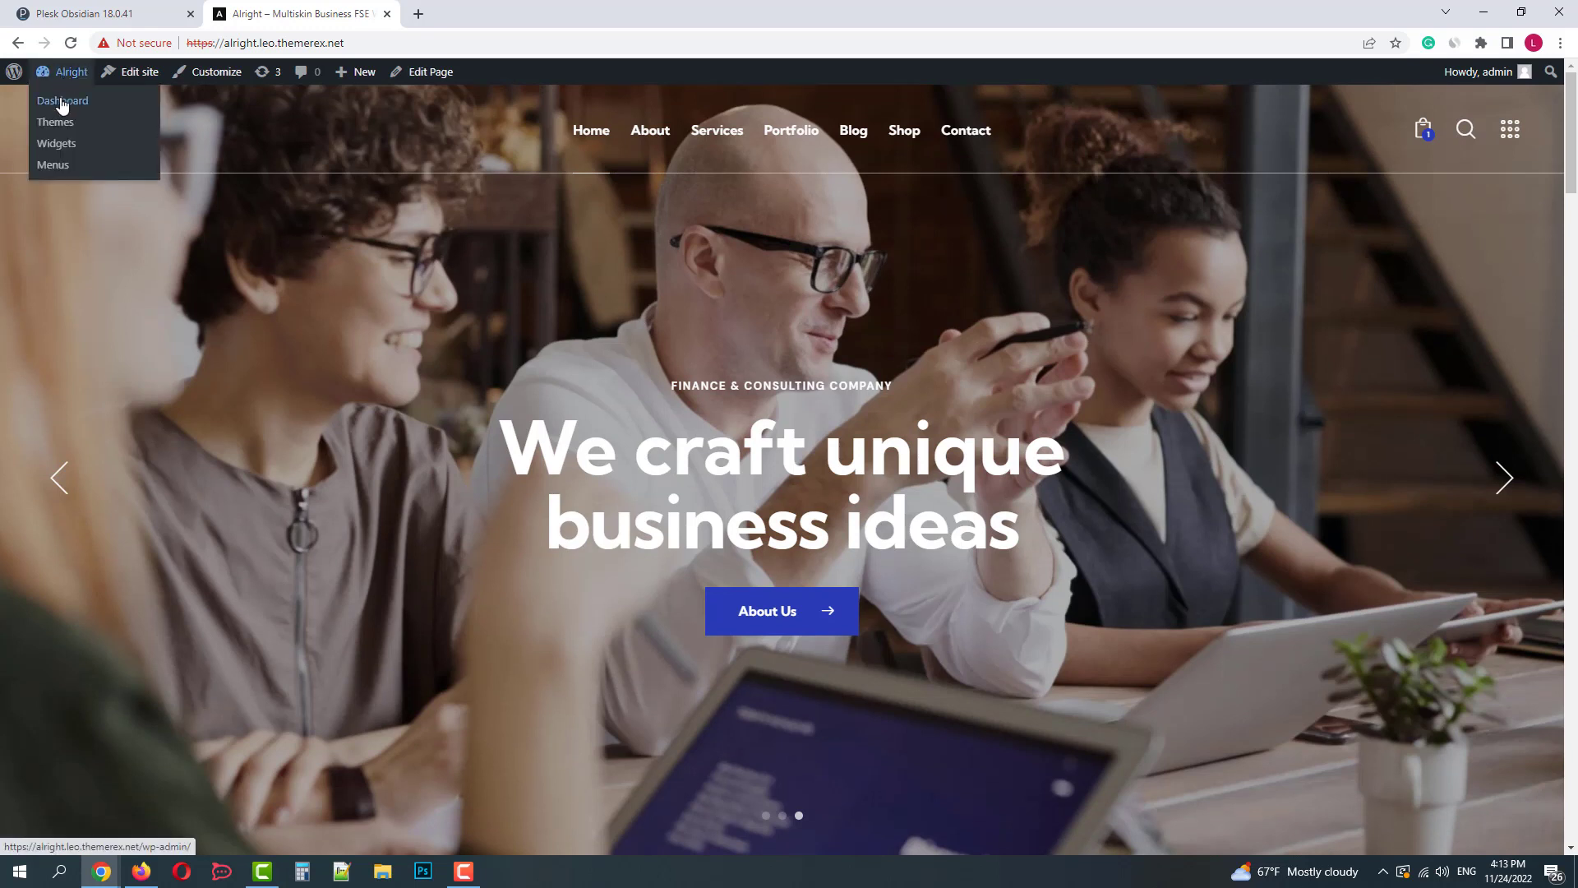
left_click(59, 99)
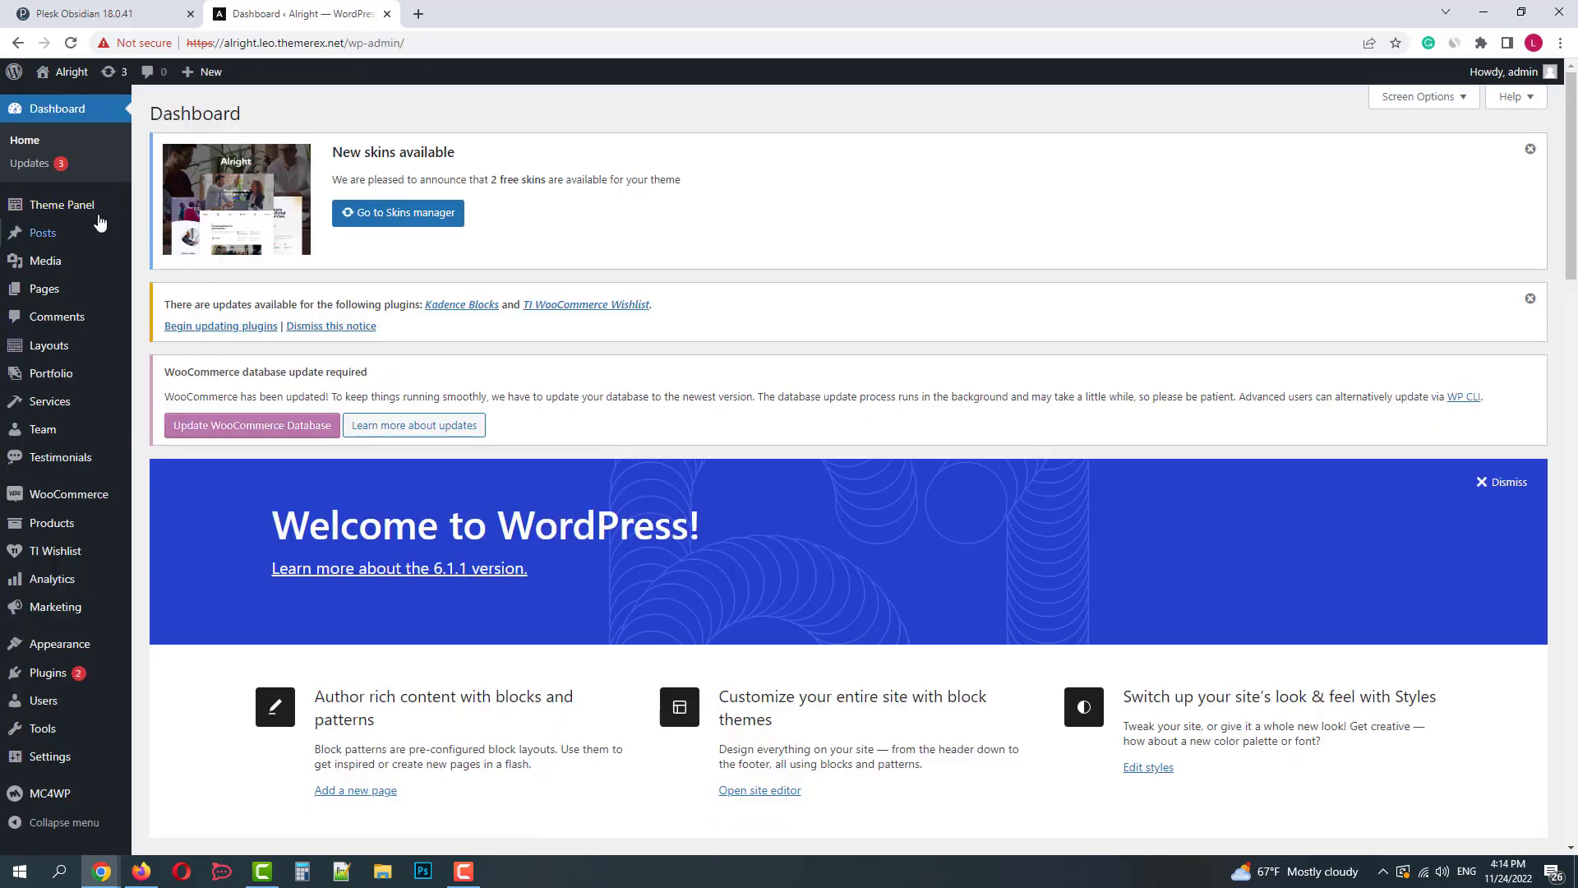
mouse_move(92, 218)
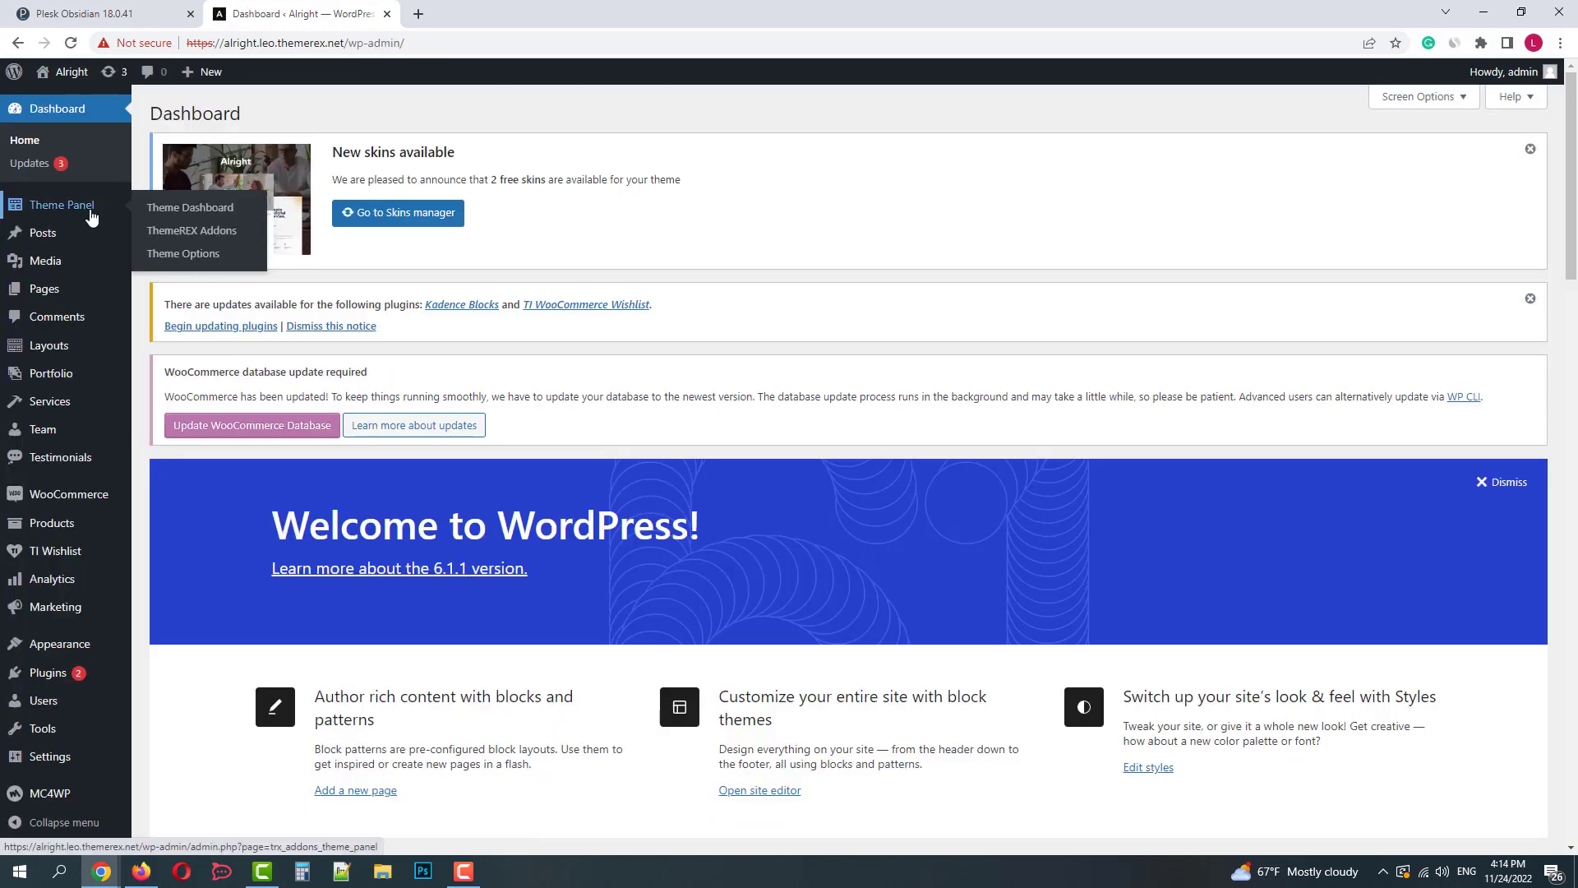
Step: Open the Alright Theme Dashboard and look through its Addons and Skins lists
left_click(210, 211)
scroll(212, 230, "down", 3)
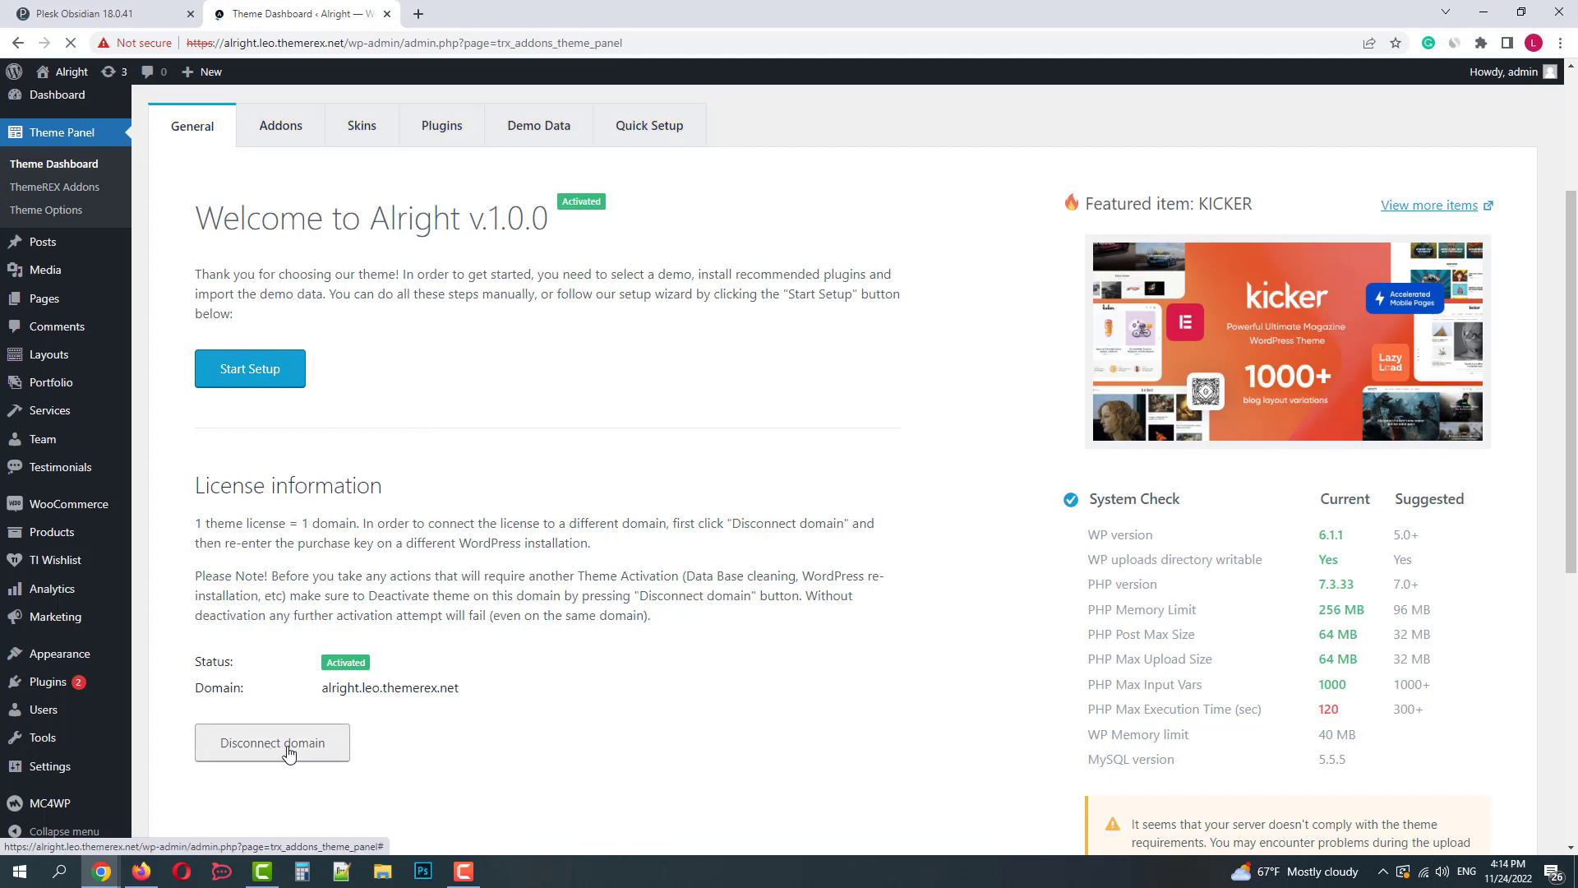
left_click(278, 125)
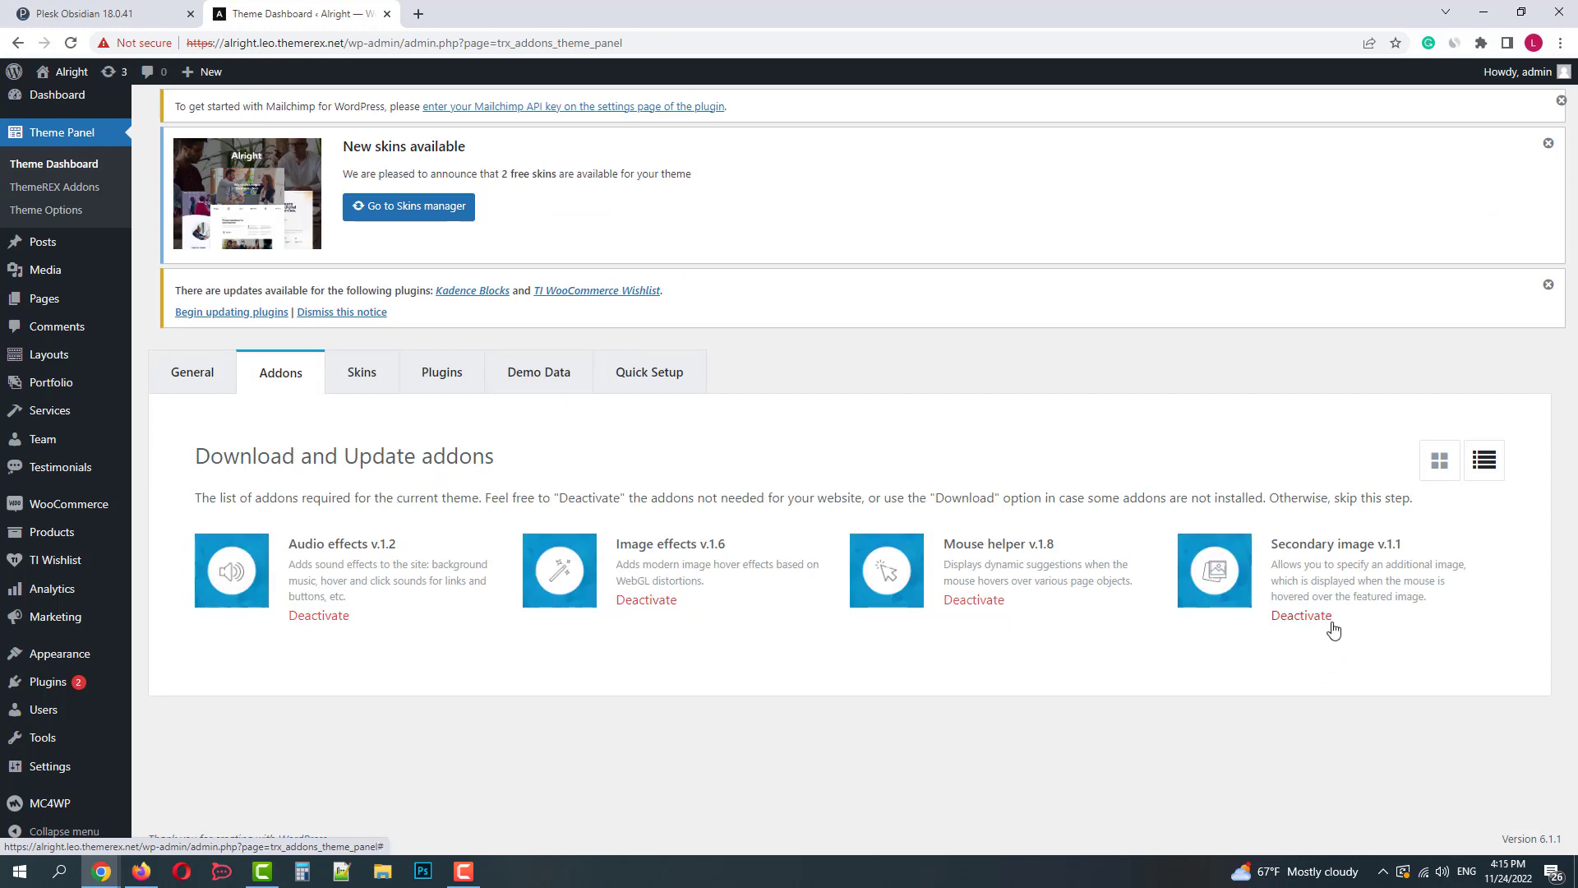
left_click(359, 372)
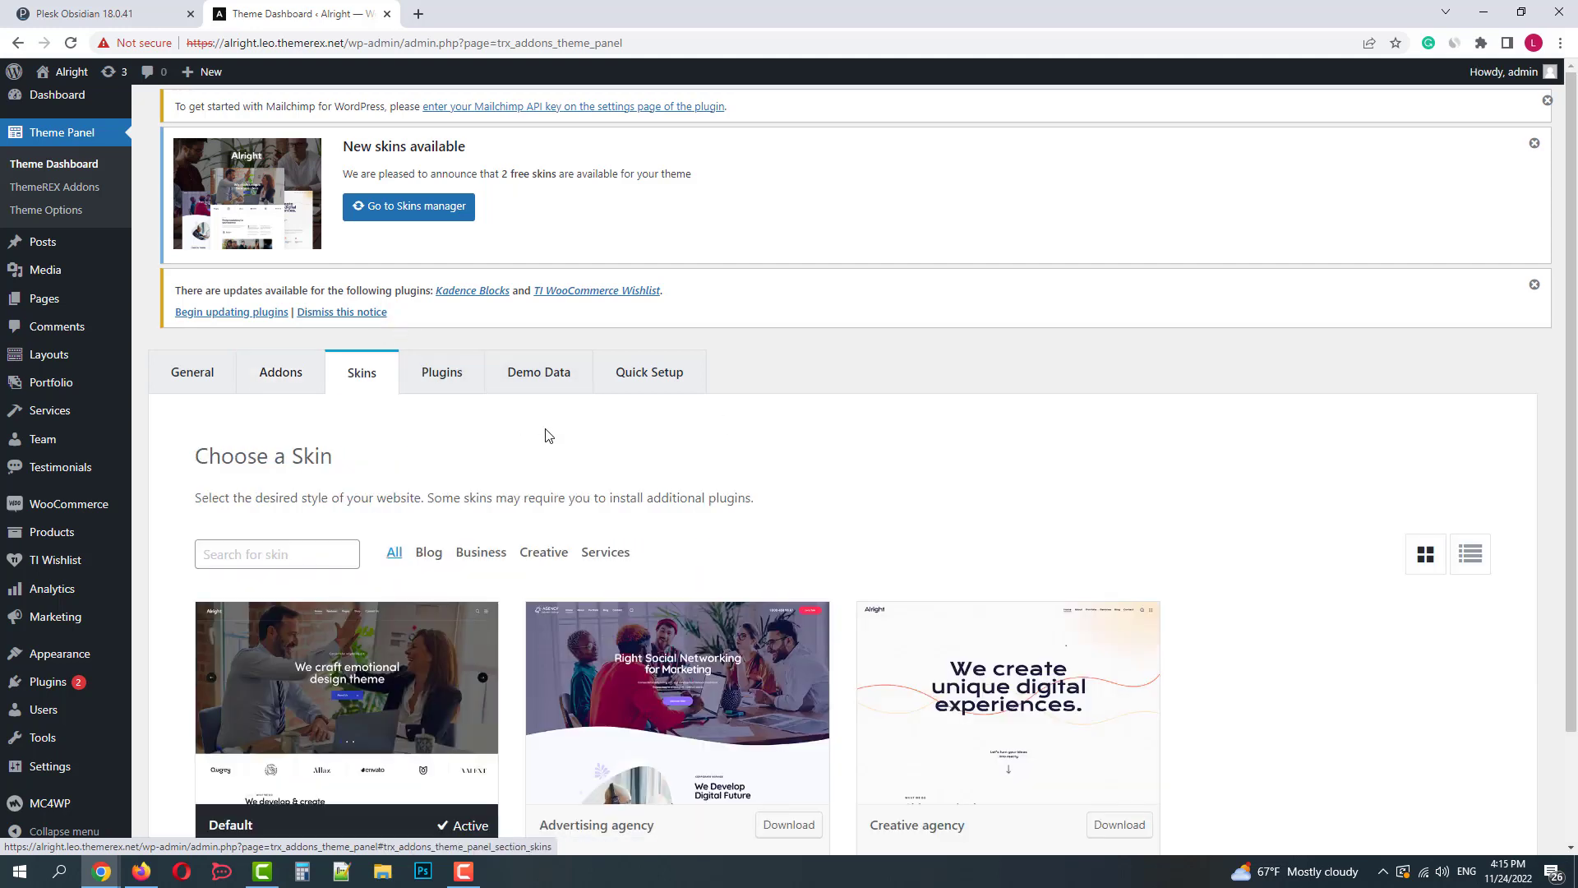
scroll(734, 472, "down", 2)
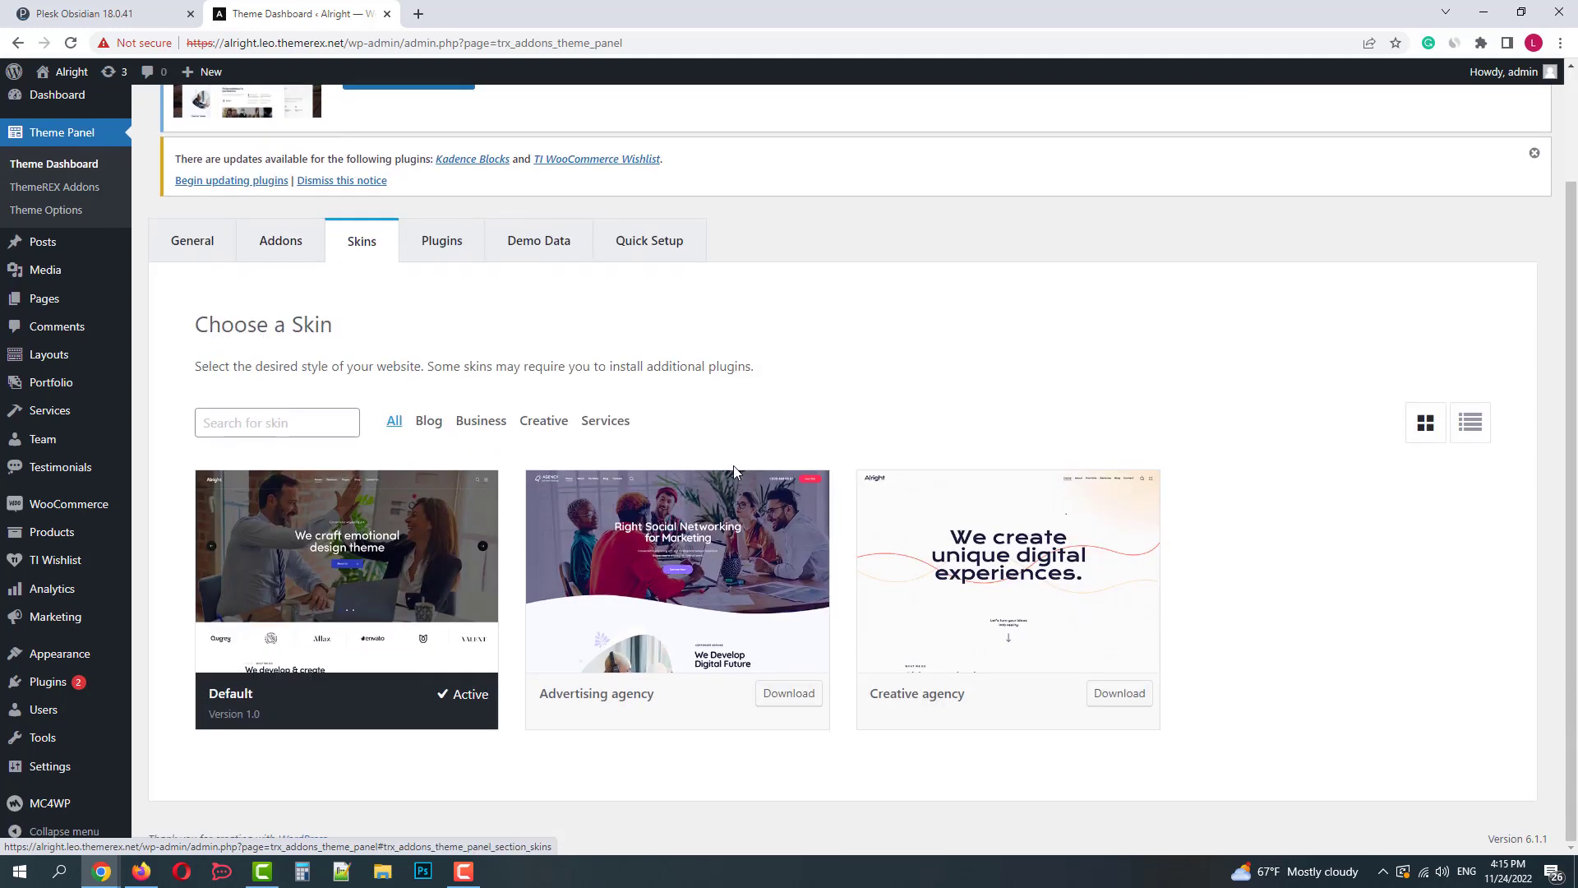
Step: Review the Theme Dashboard's Plugins, Demo Data and Quick Setup sections
mouse_move(340, 542)
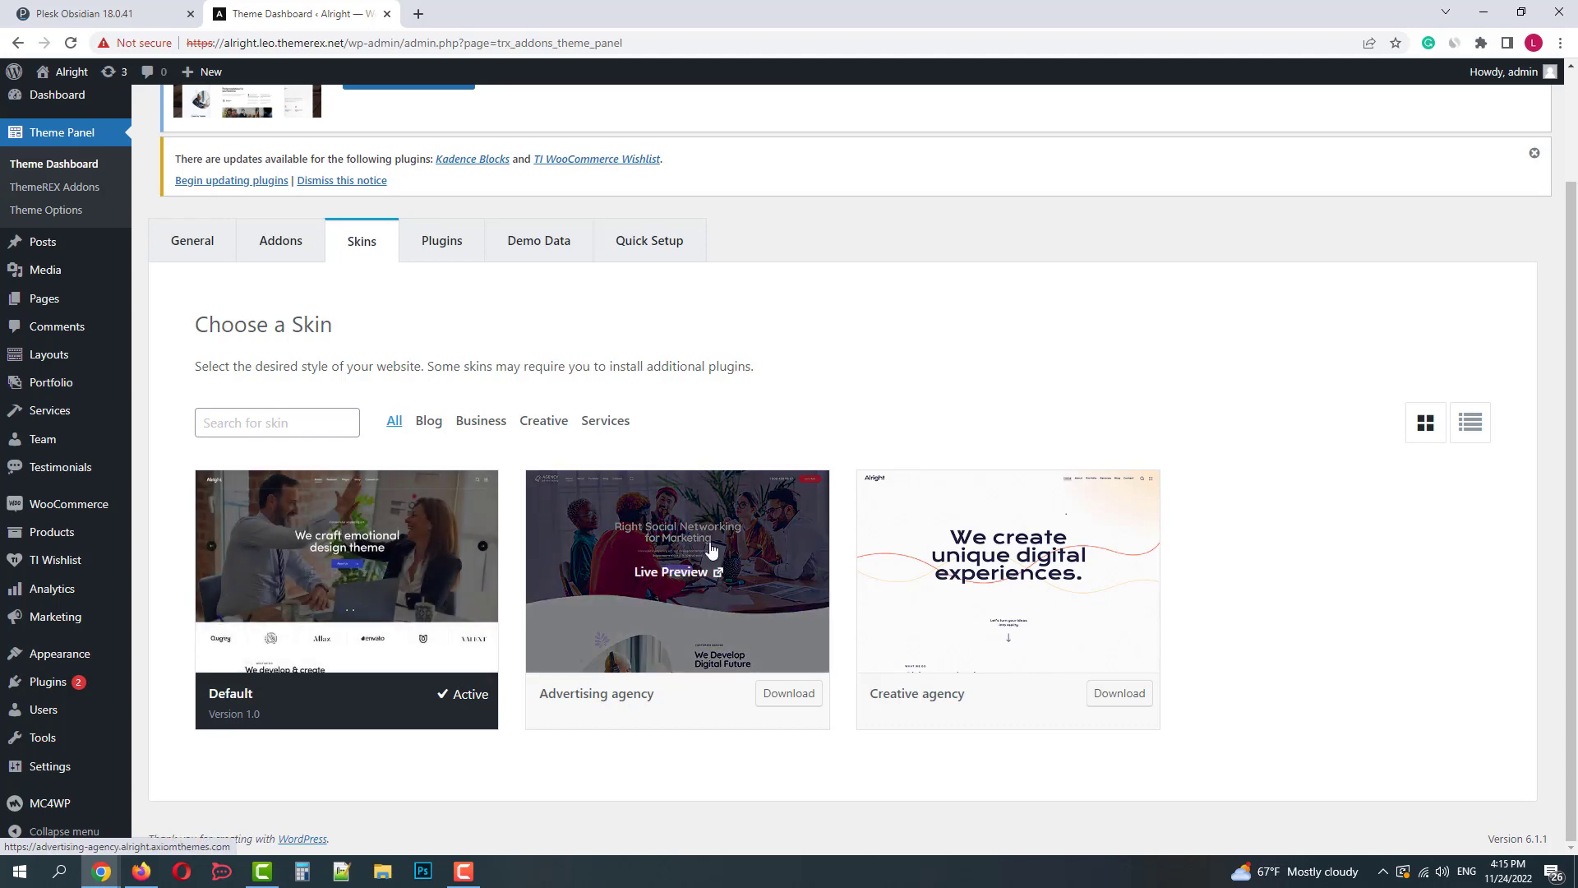
mouse_move(1005, 567)
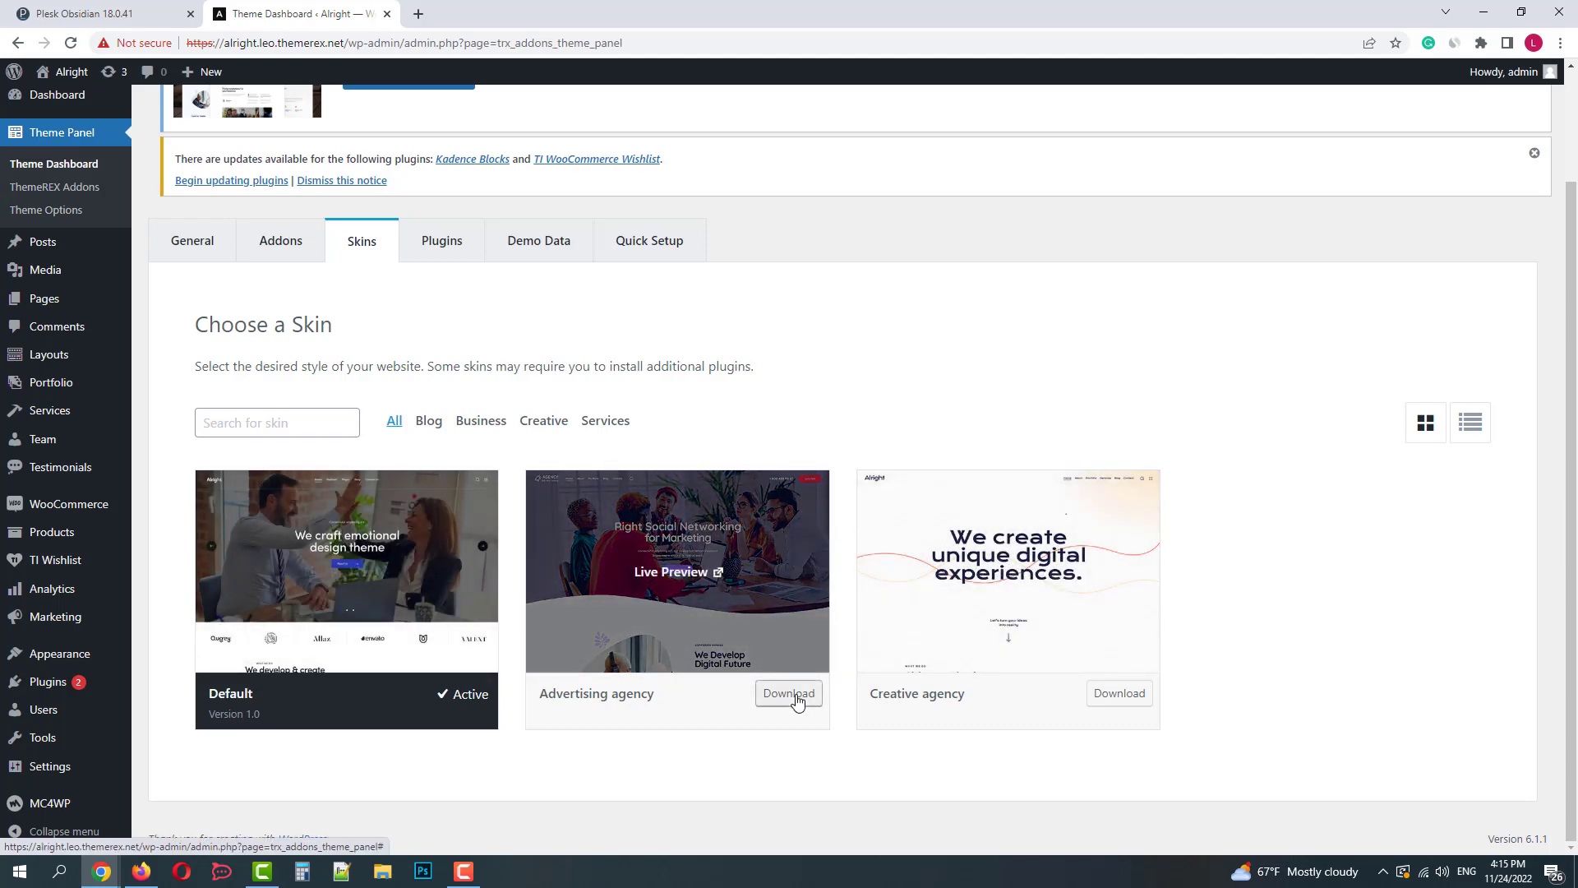
left_click(447, 252)
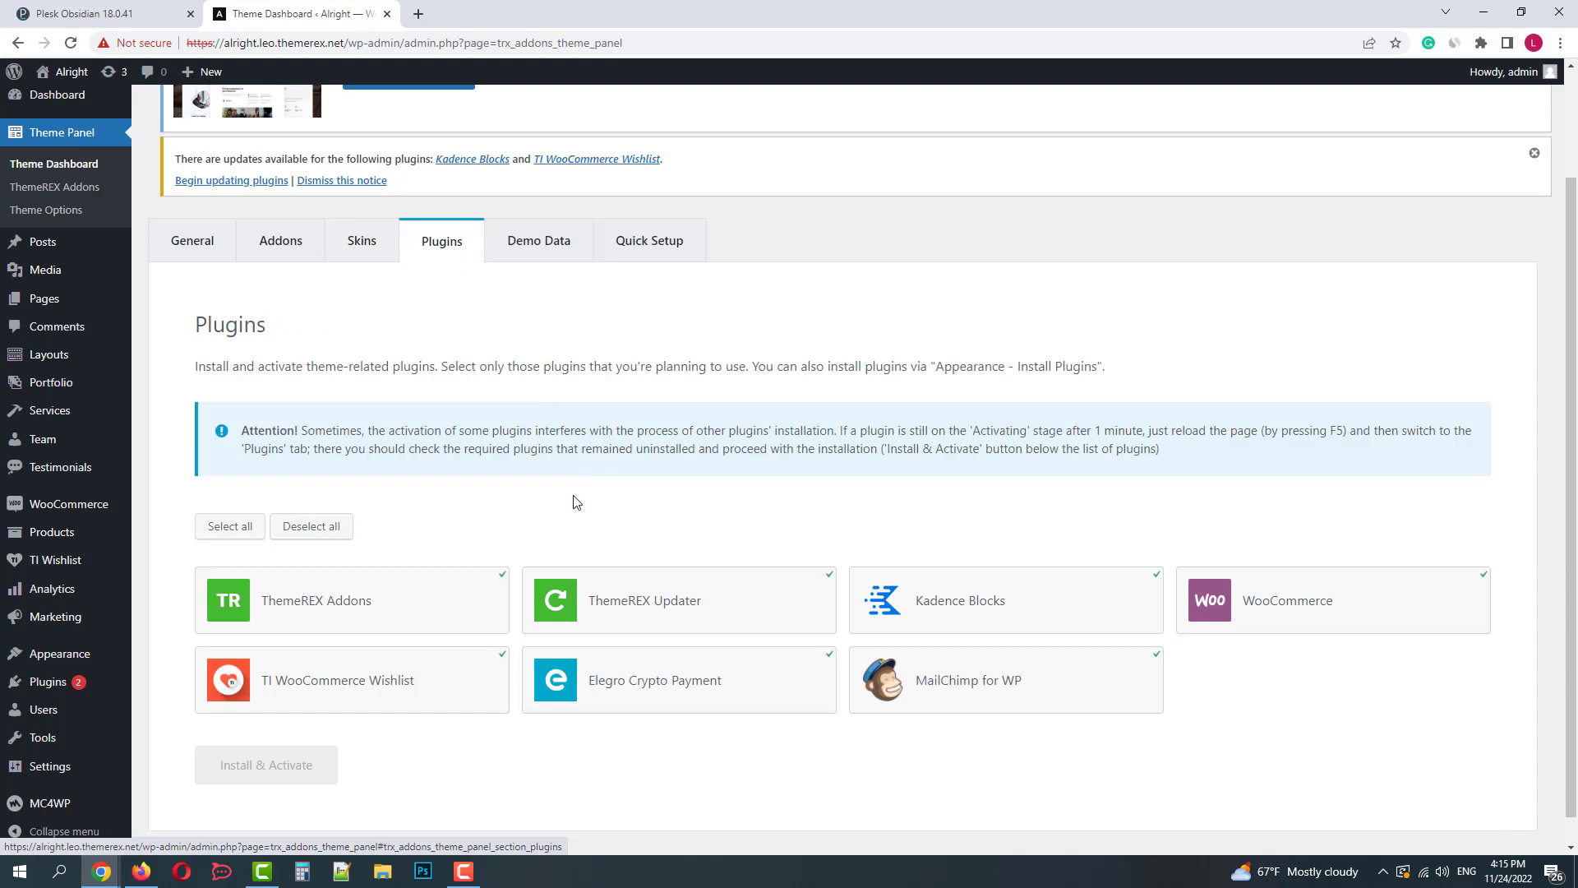
left_click(544, 249)
scroll(601, 376, "down", 2)
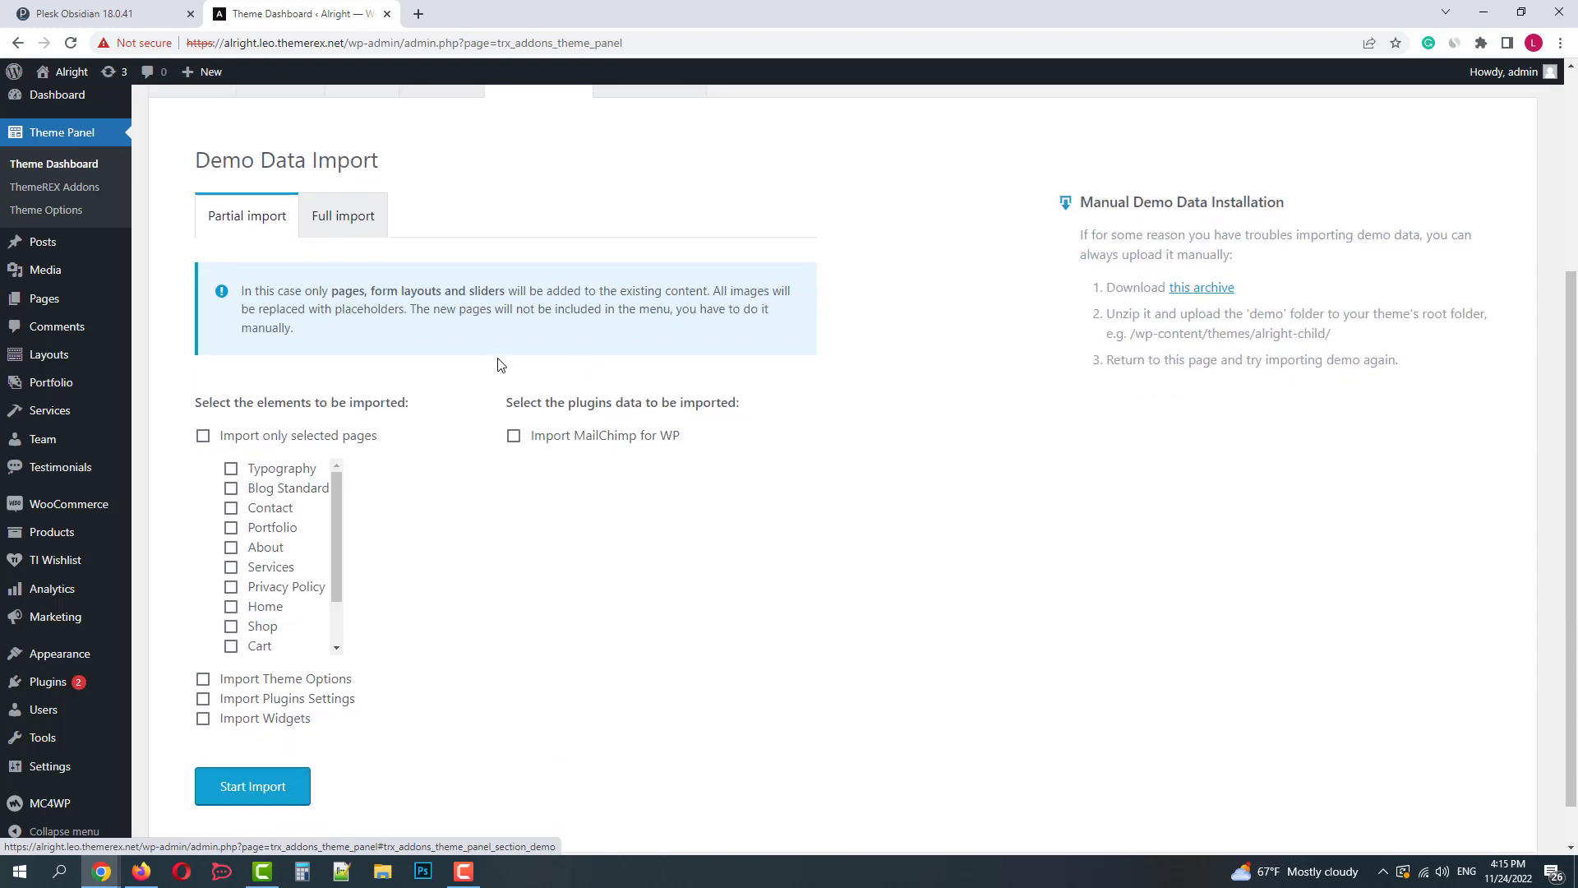
scroll(323, 510, "down", 2)
scroll(325, 526, "up", 2)
scroll(510, 356, "up", 2)
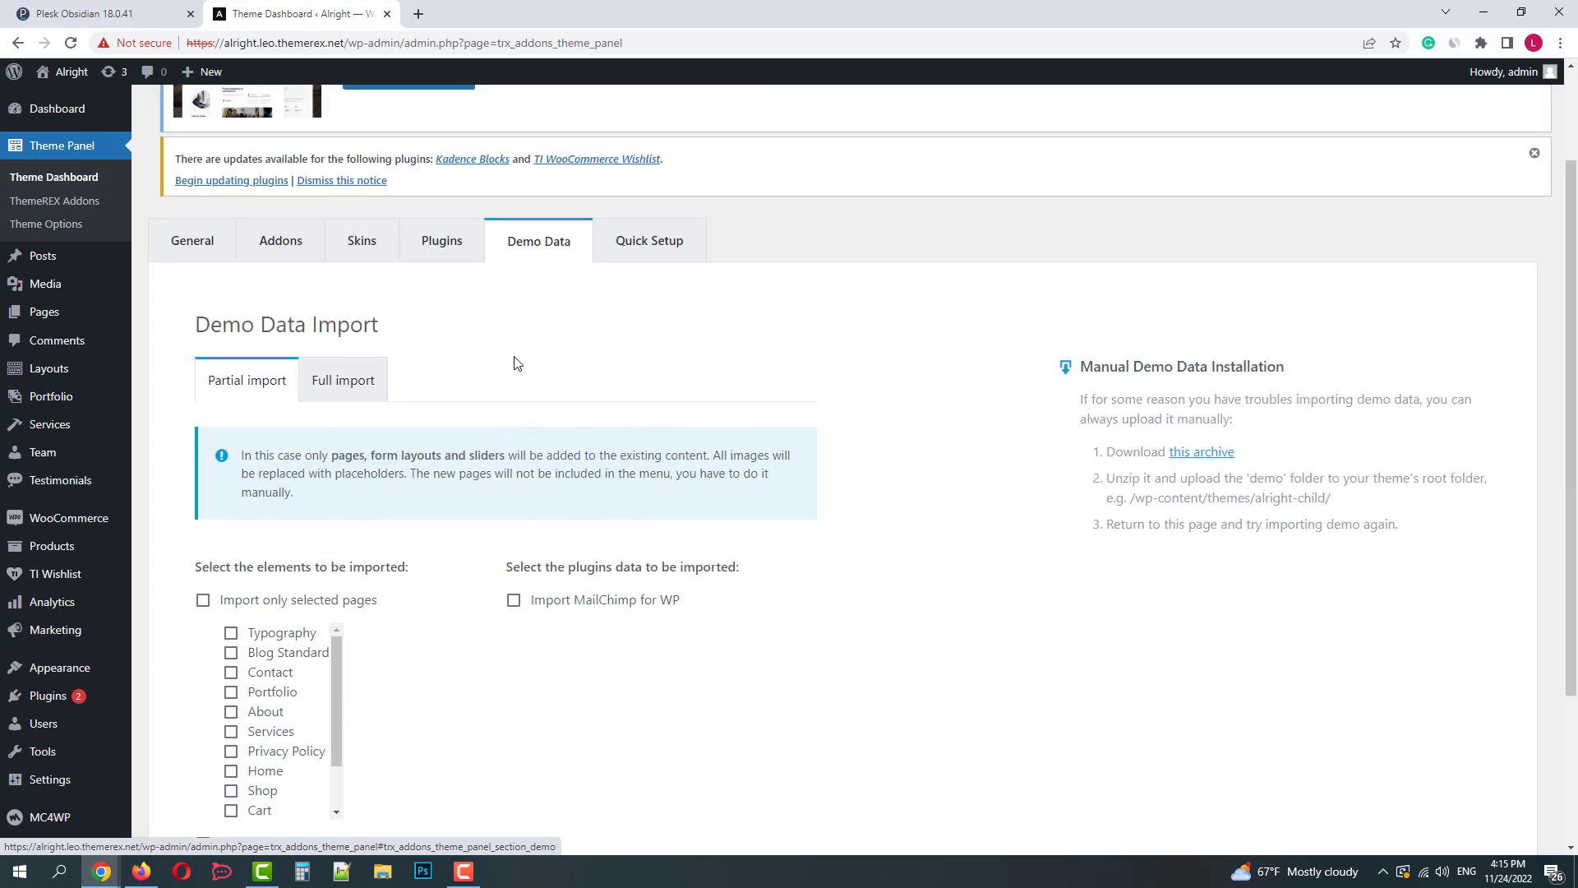
left_click(643, 251)
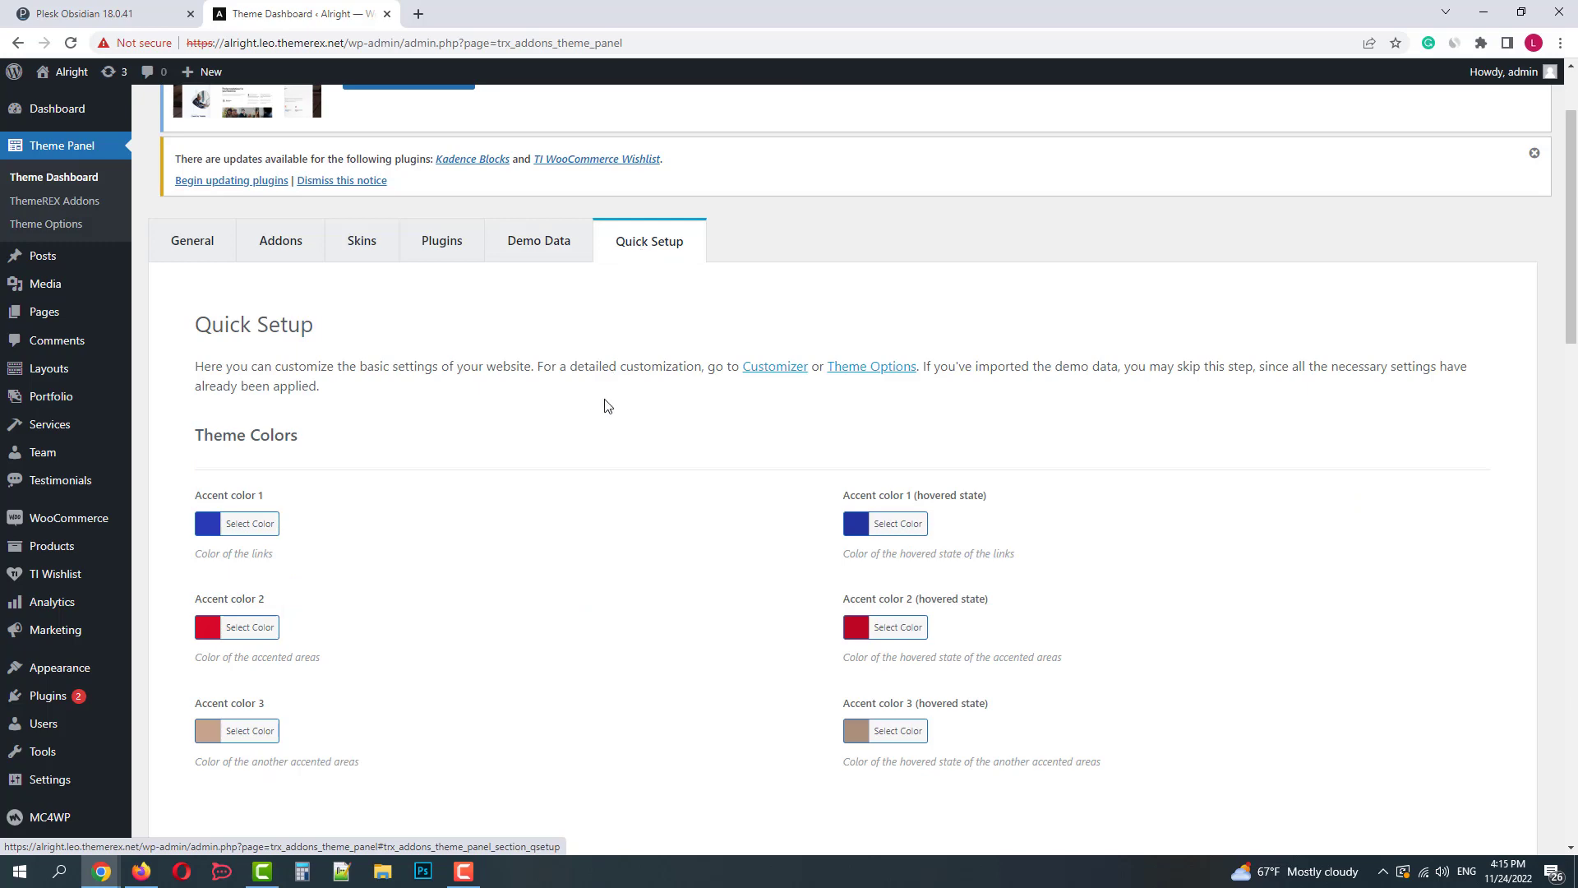
scroll(607, 406, "down", 14)
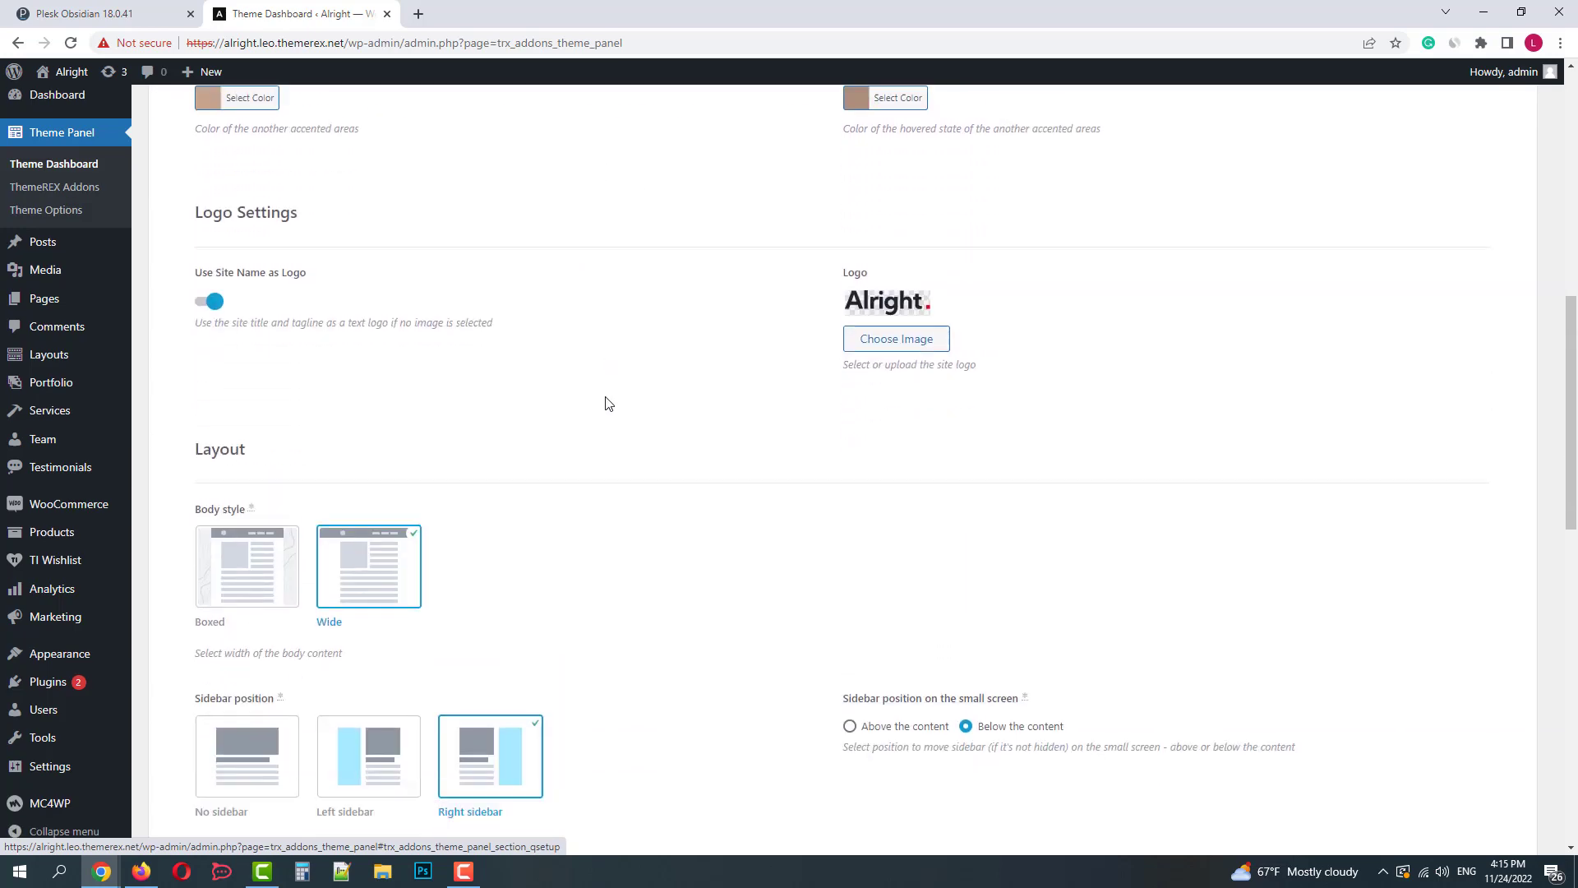
scroll(606, 404, "down", 8)
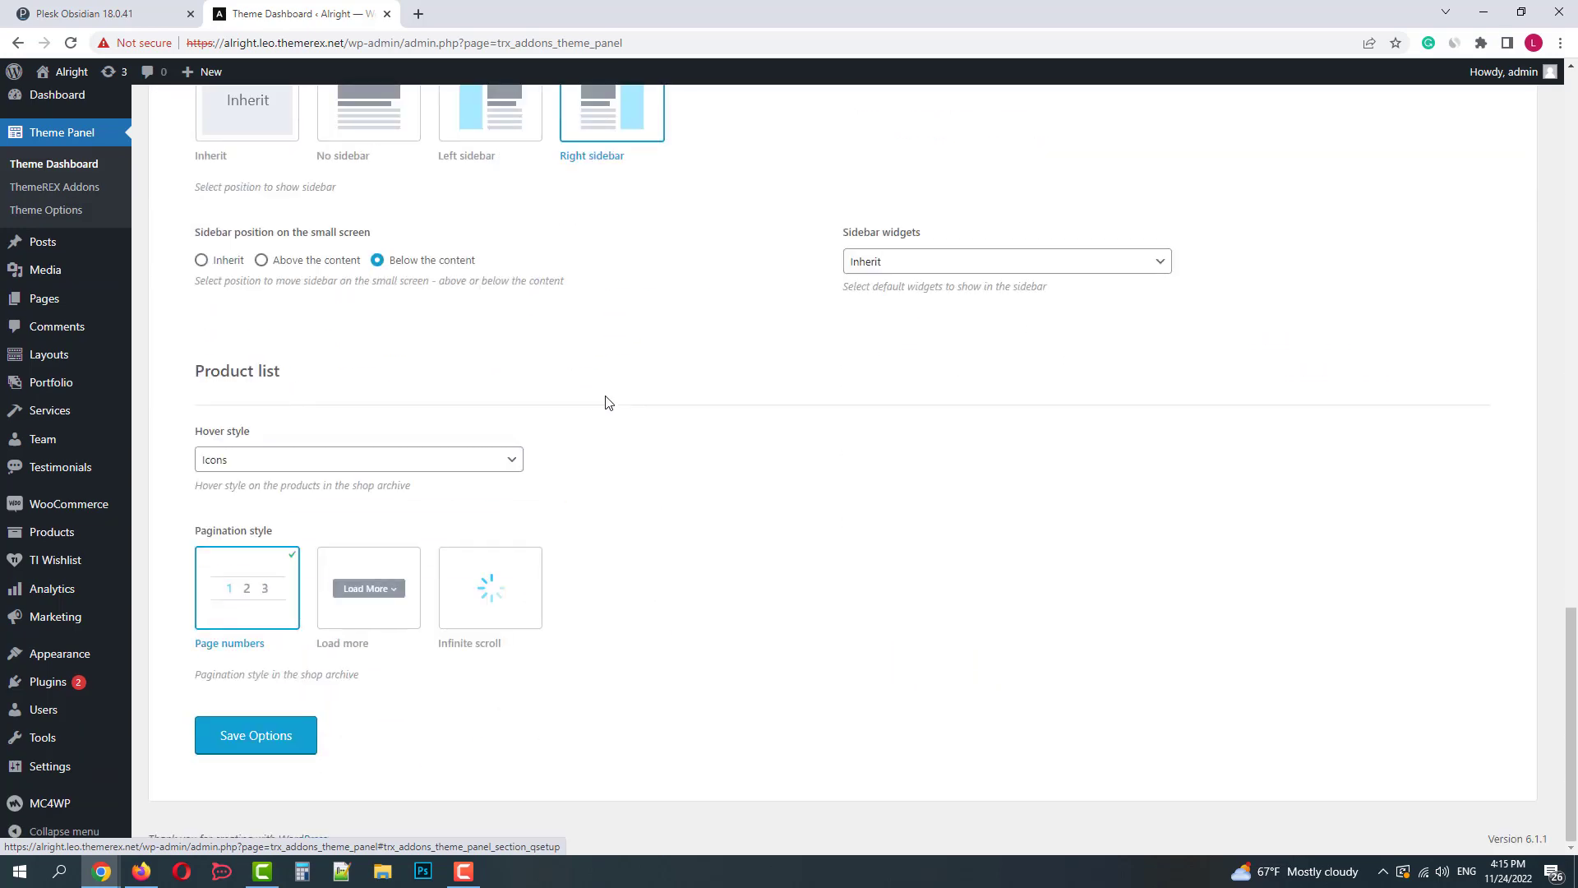
scroll(606, 398, "up", 20)
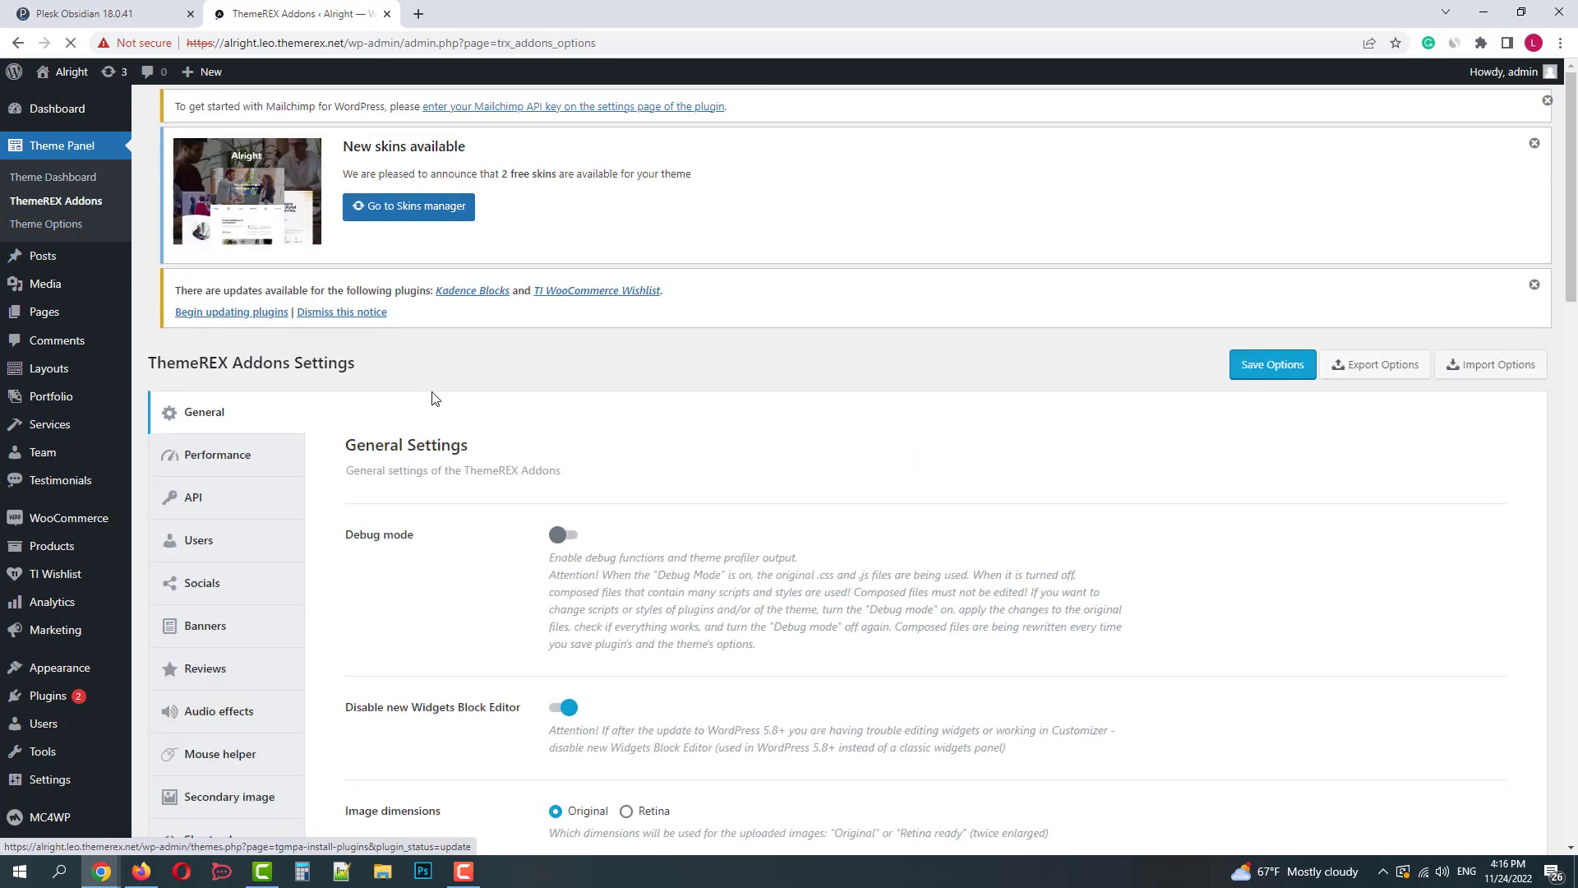
Step: Look over the ThemeREX Addons Performance and API settings
scroll(518, 360, "down", 1)
scroll(519, 356, "down", 5)
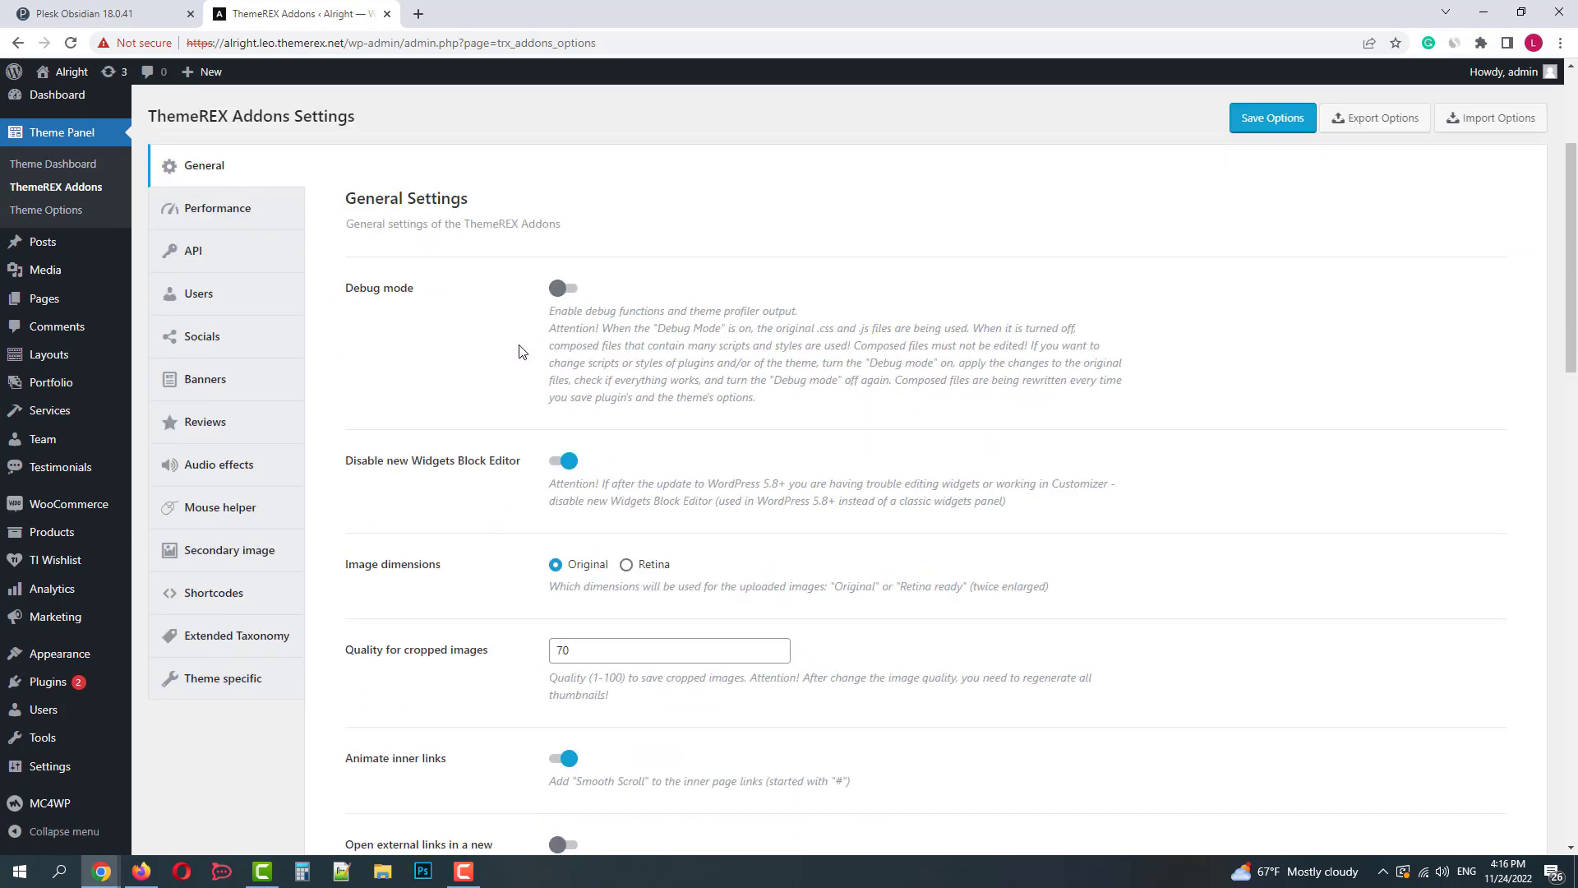
scroll(518, 350, "up", 3)
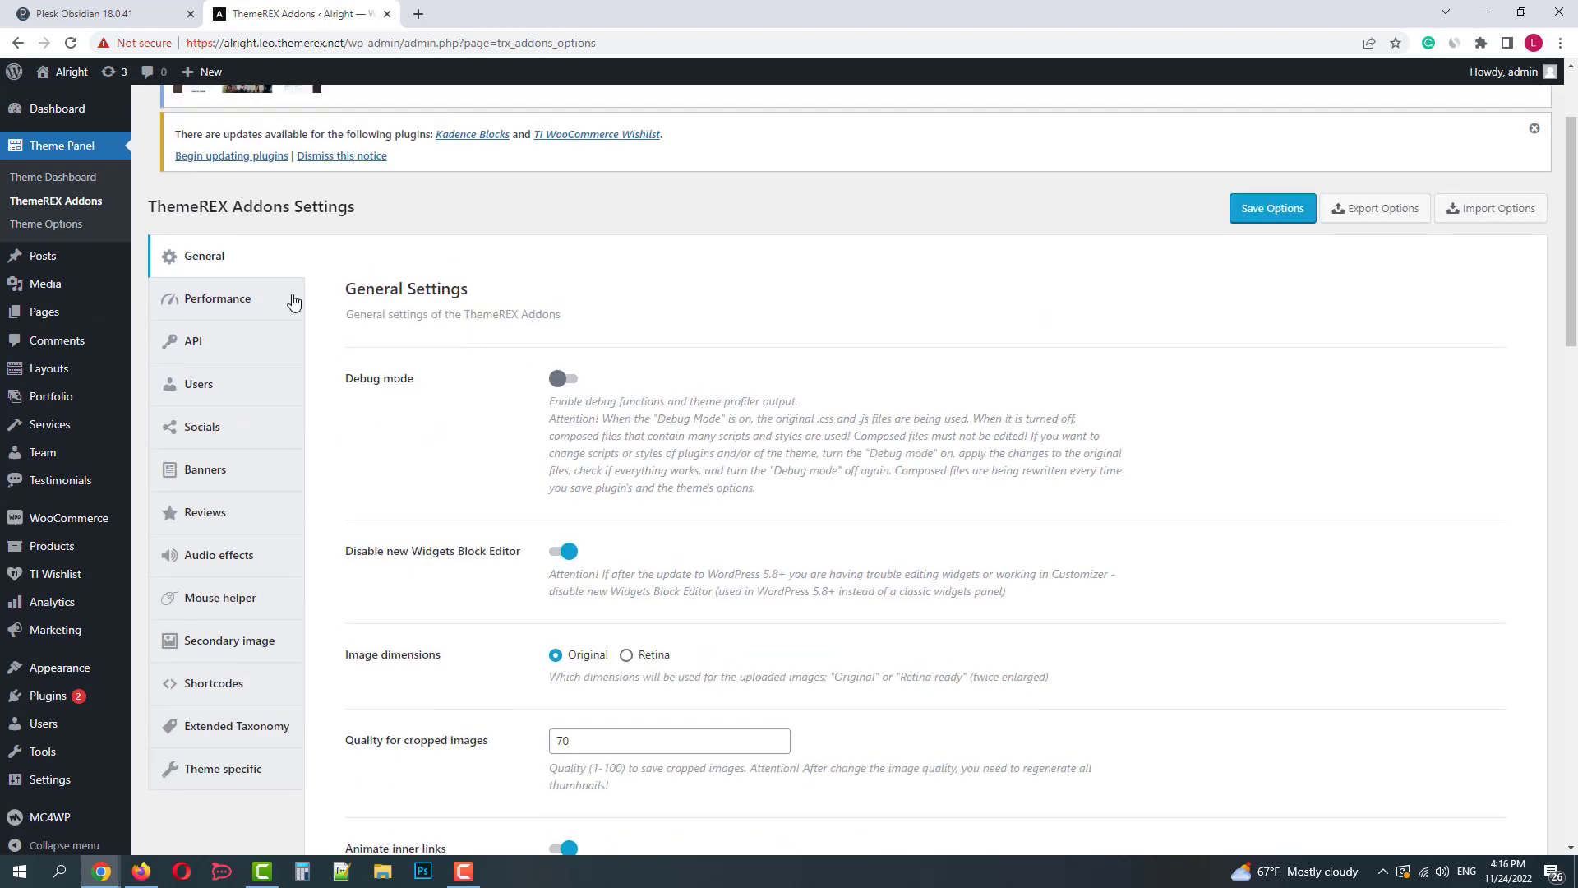
left_click(255, 303)
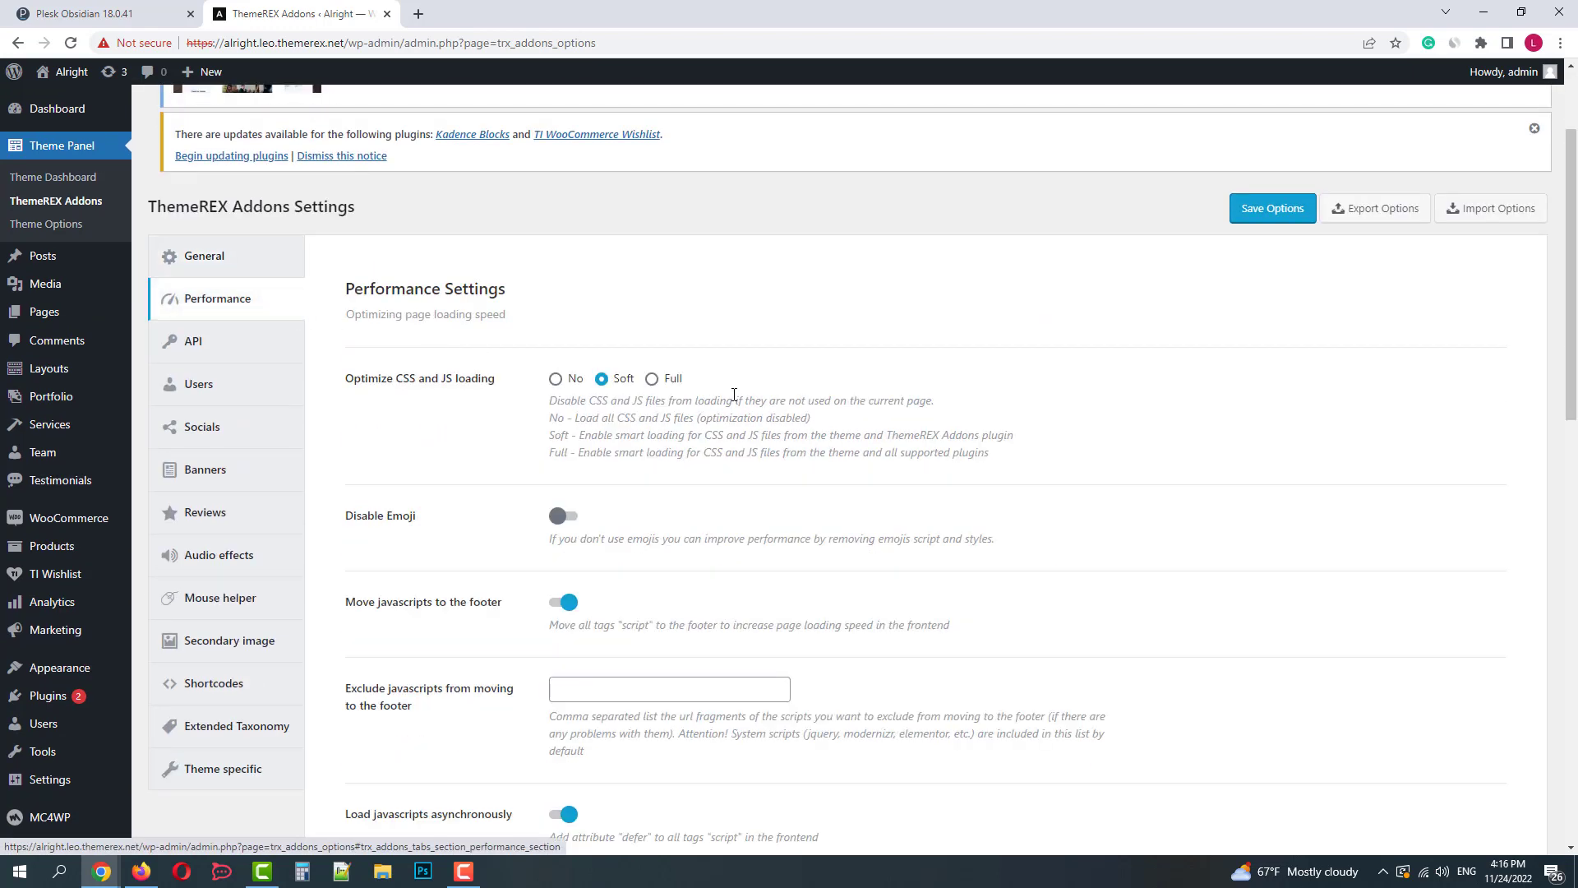
scroll(730, 394, "down", 4)
scroll(730, 394, "down", 10)
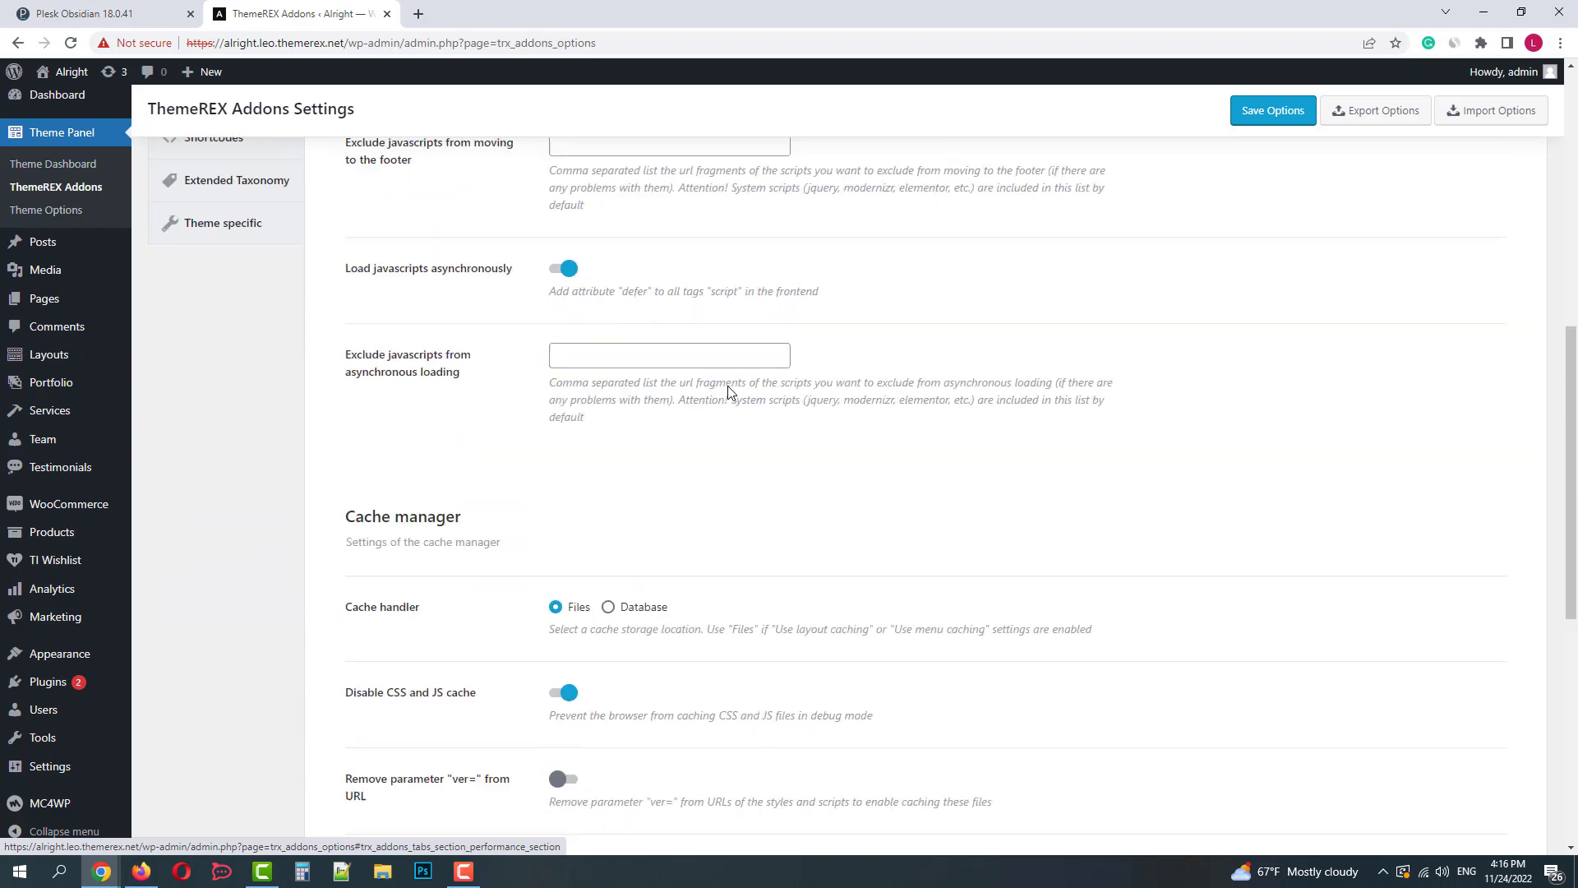
scroll(730, 393, "up", 15)
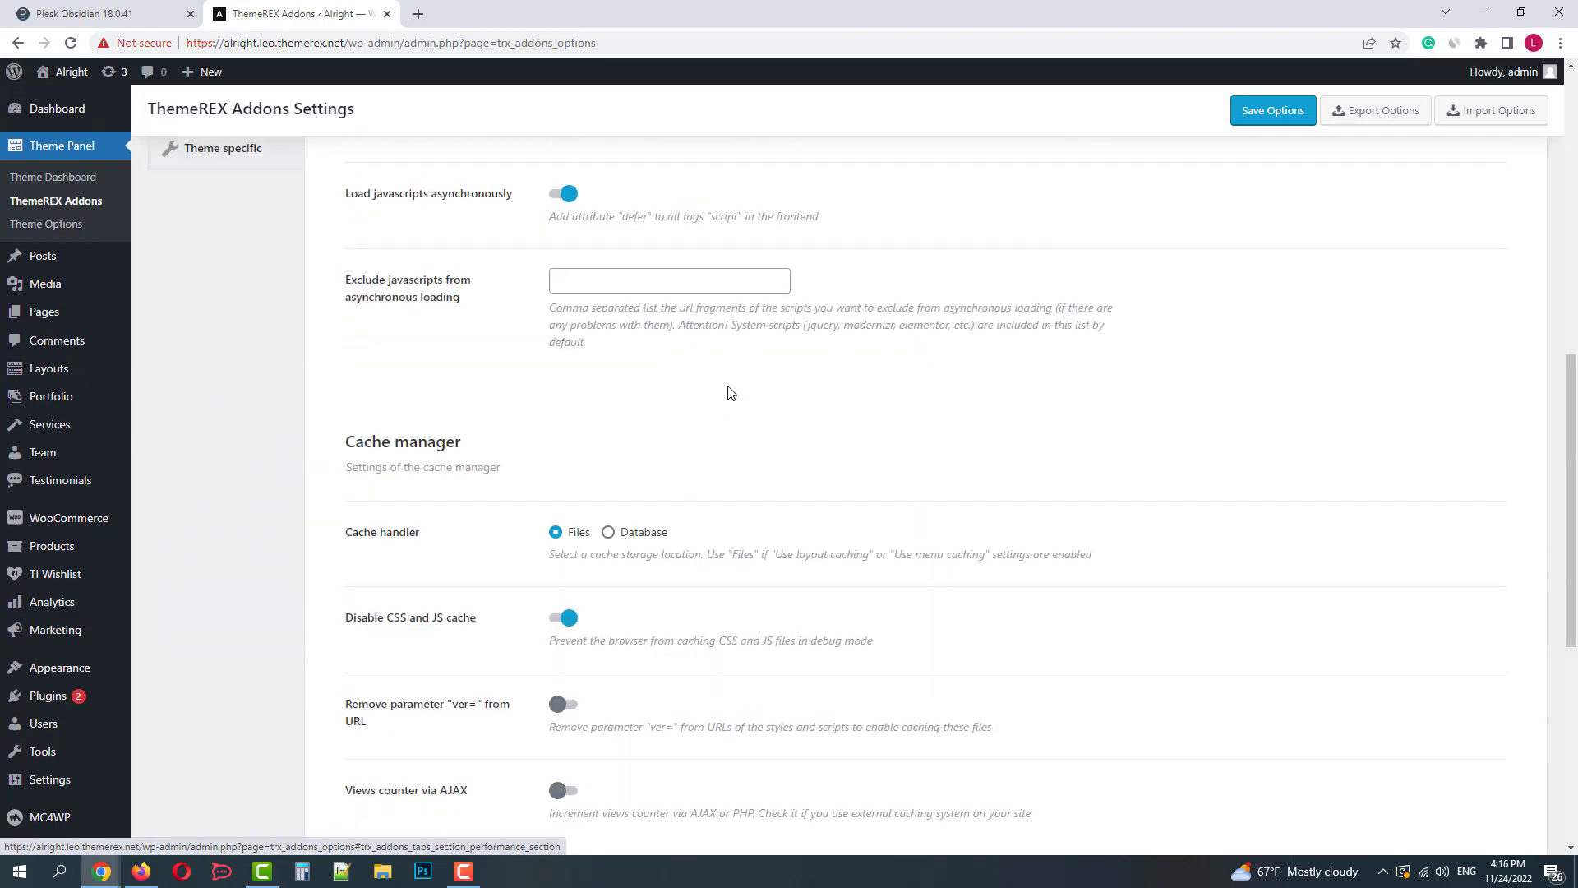
left_click(247, 349)
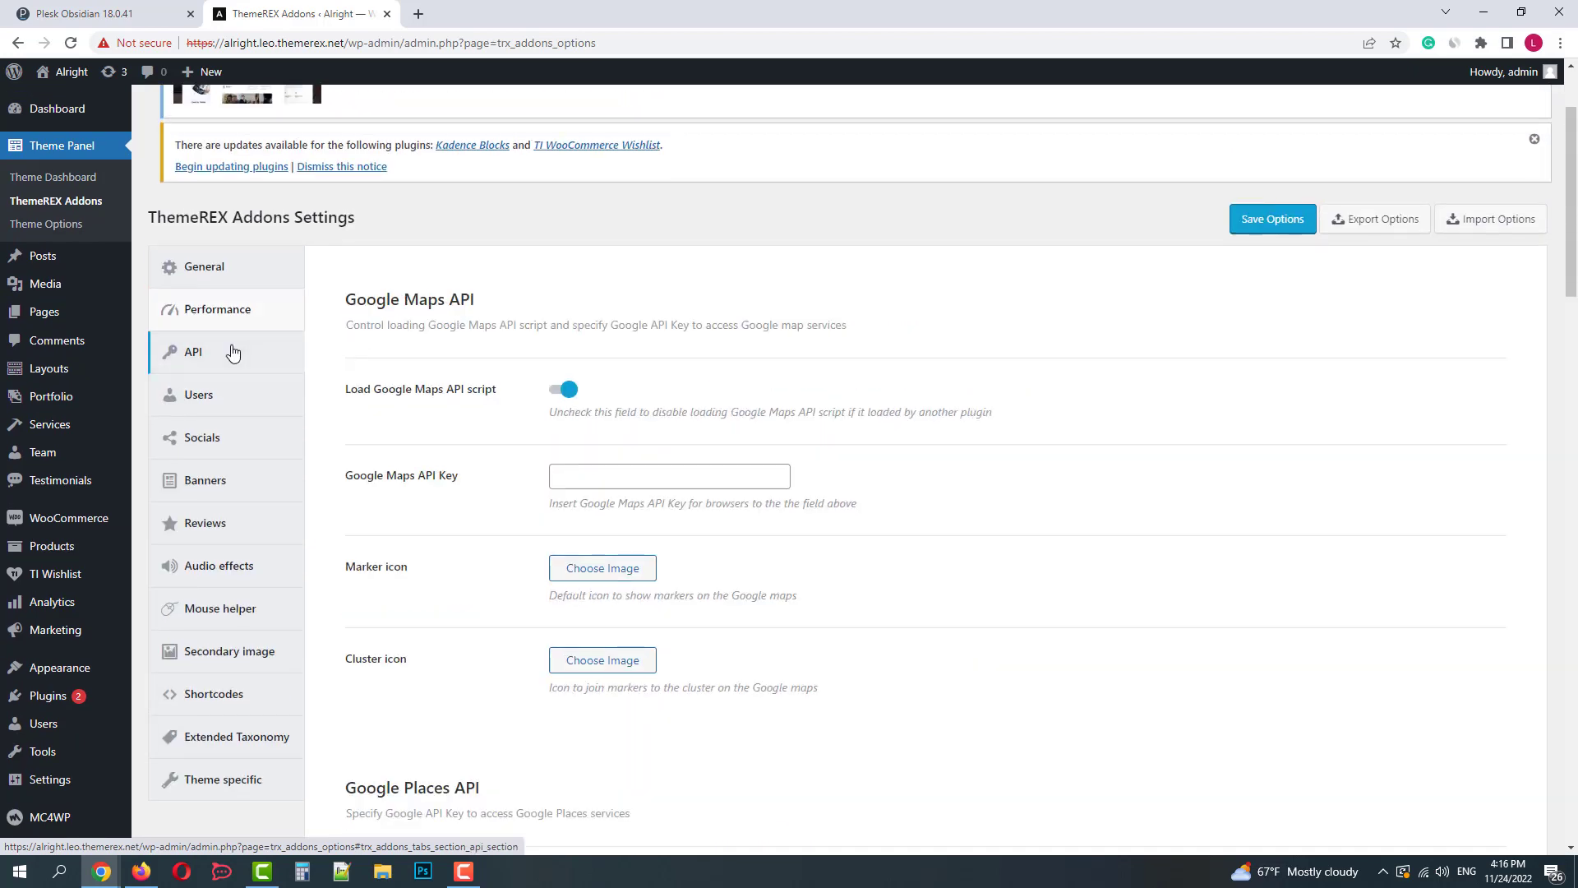
scroll(483, 393, "down", 4)
scroll(484, 393, "down", 9)
scroll(484, 393, "down", 8)
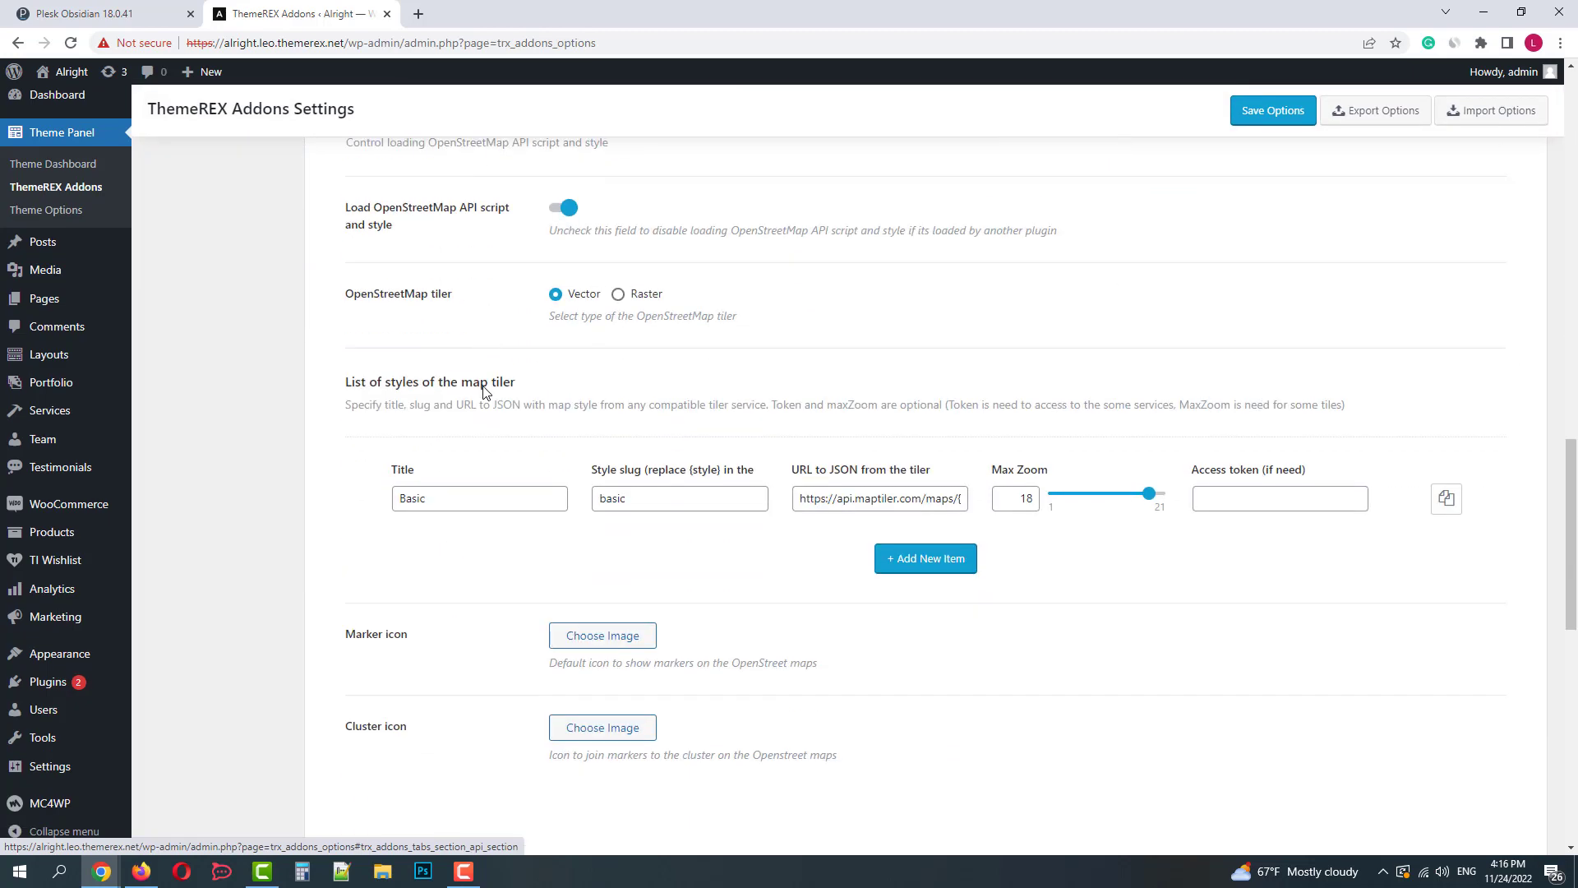
scroll(483, 393, "down", 7)
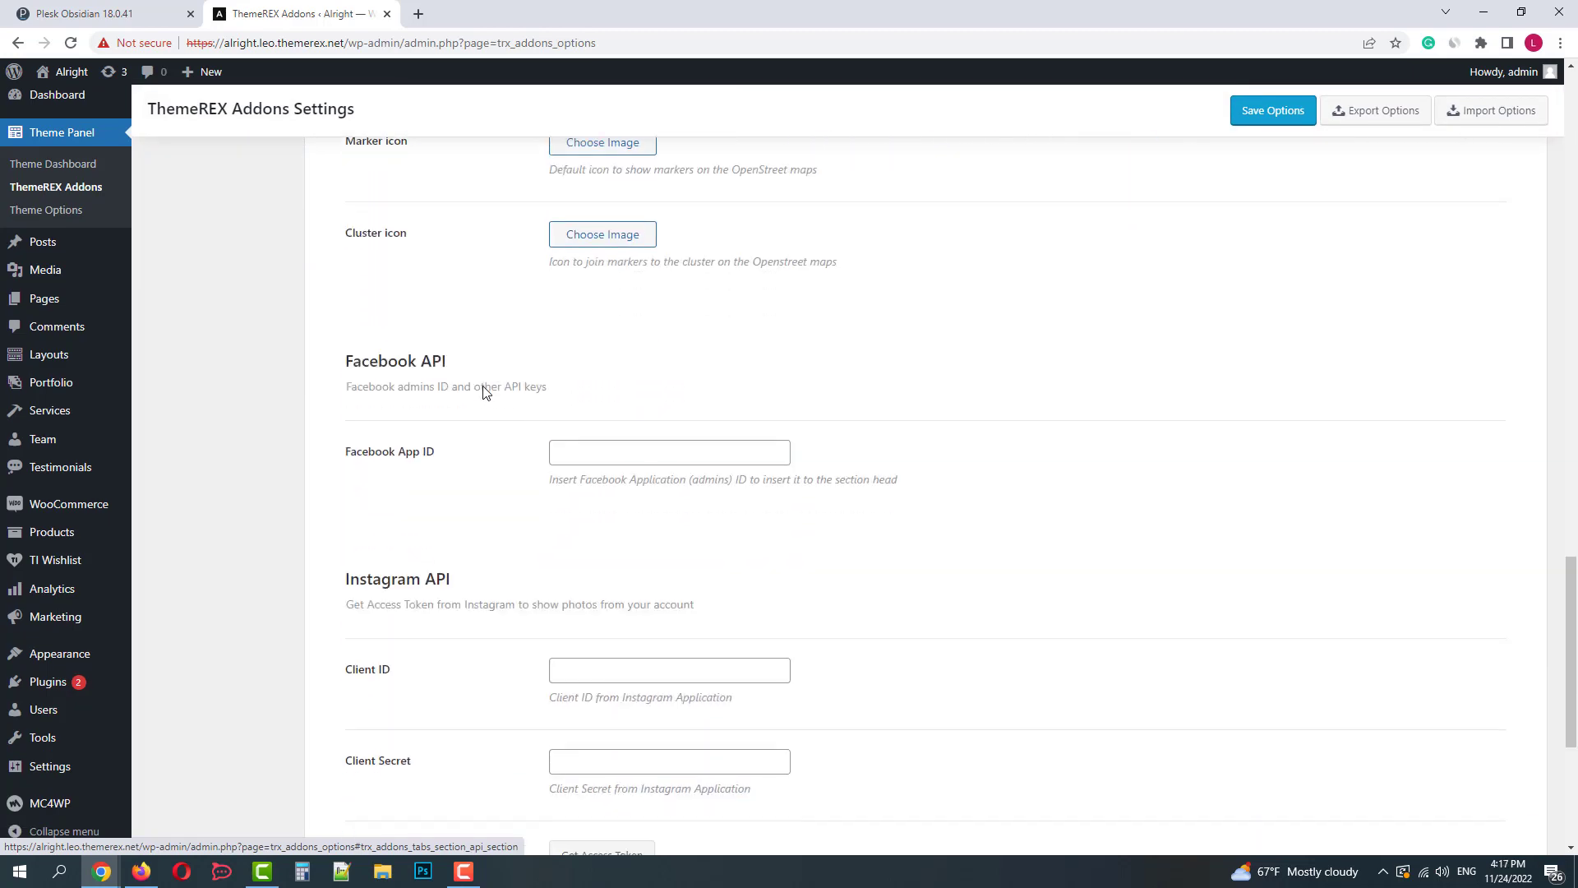
scroll(484, 393, "up", 20)
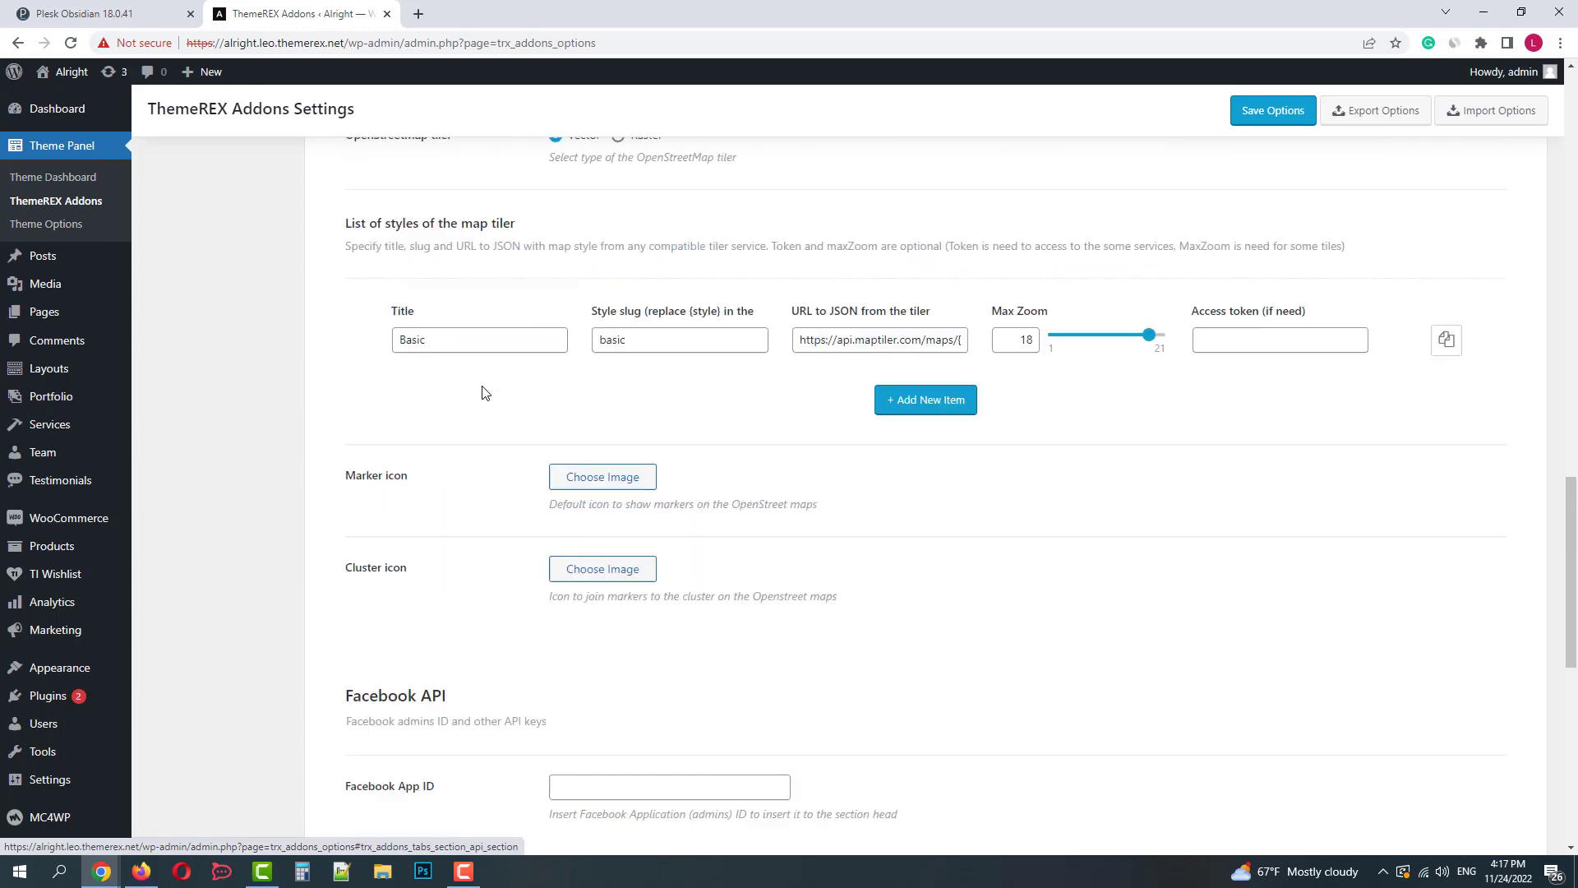
Step: Browse the Users login, Socials, Banners and Reviews settings sections
left_click(223, 354)
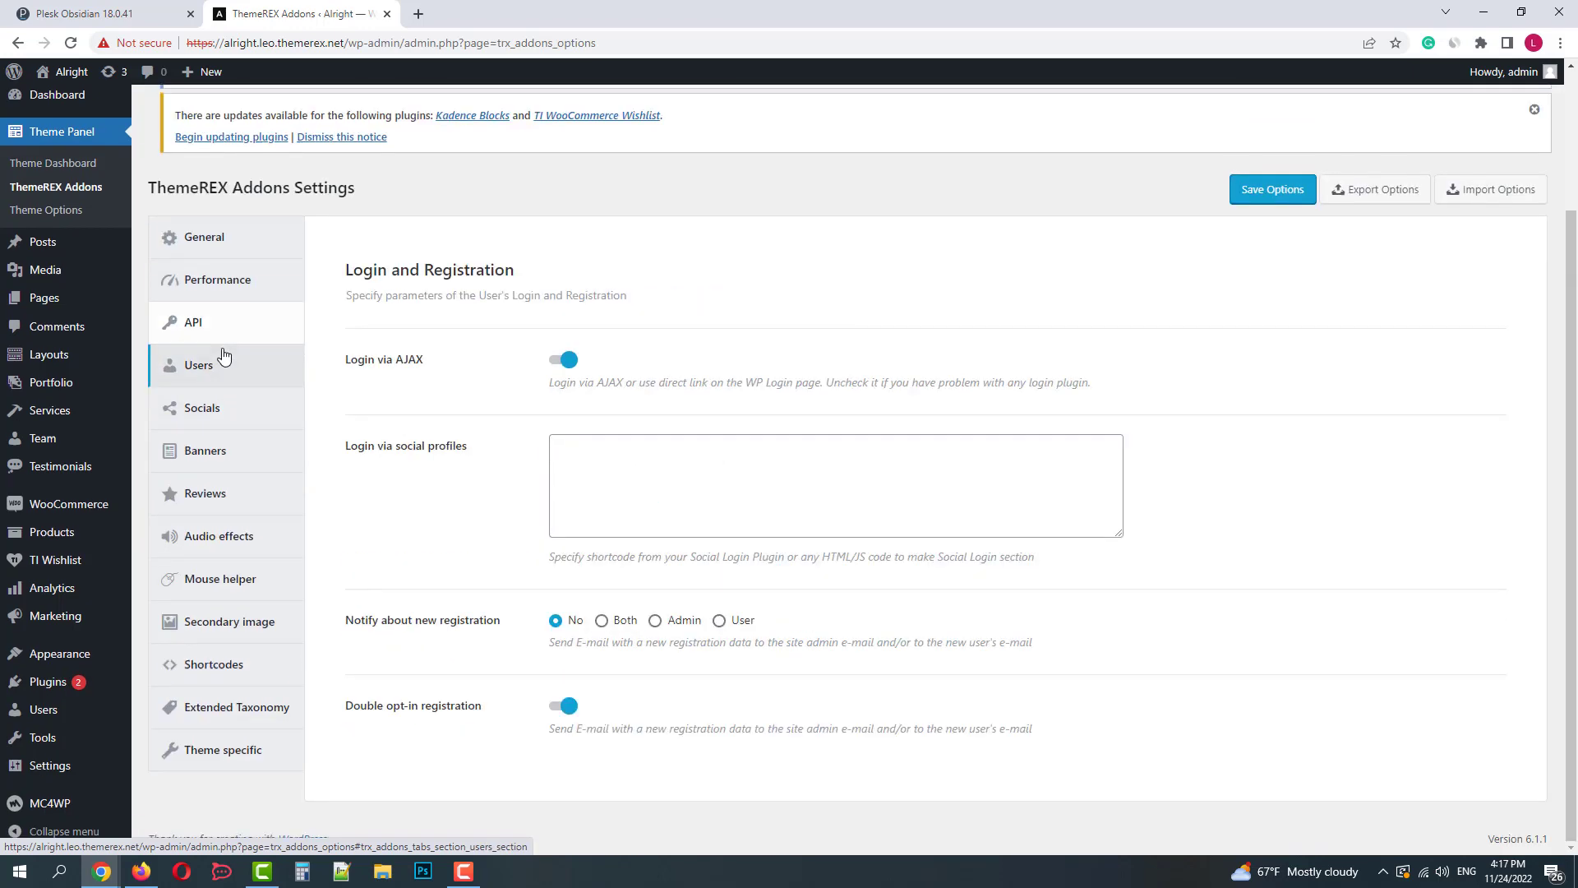
left_click(226, 411)
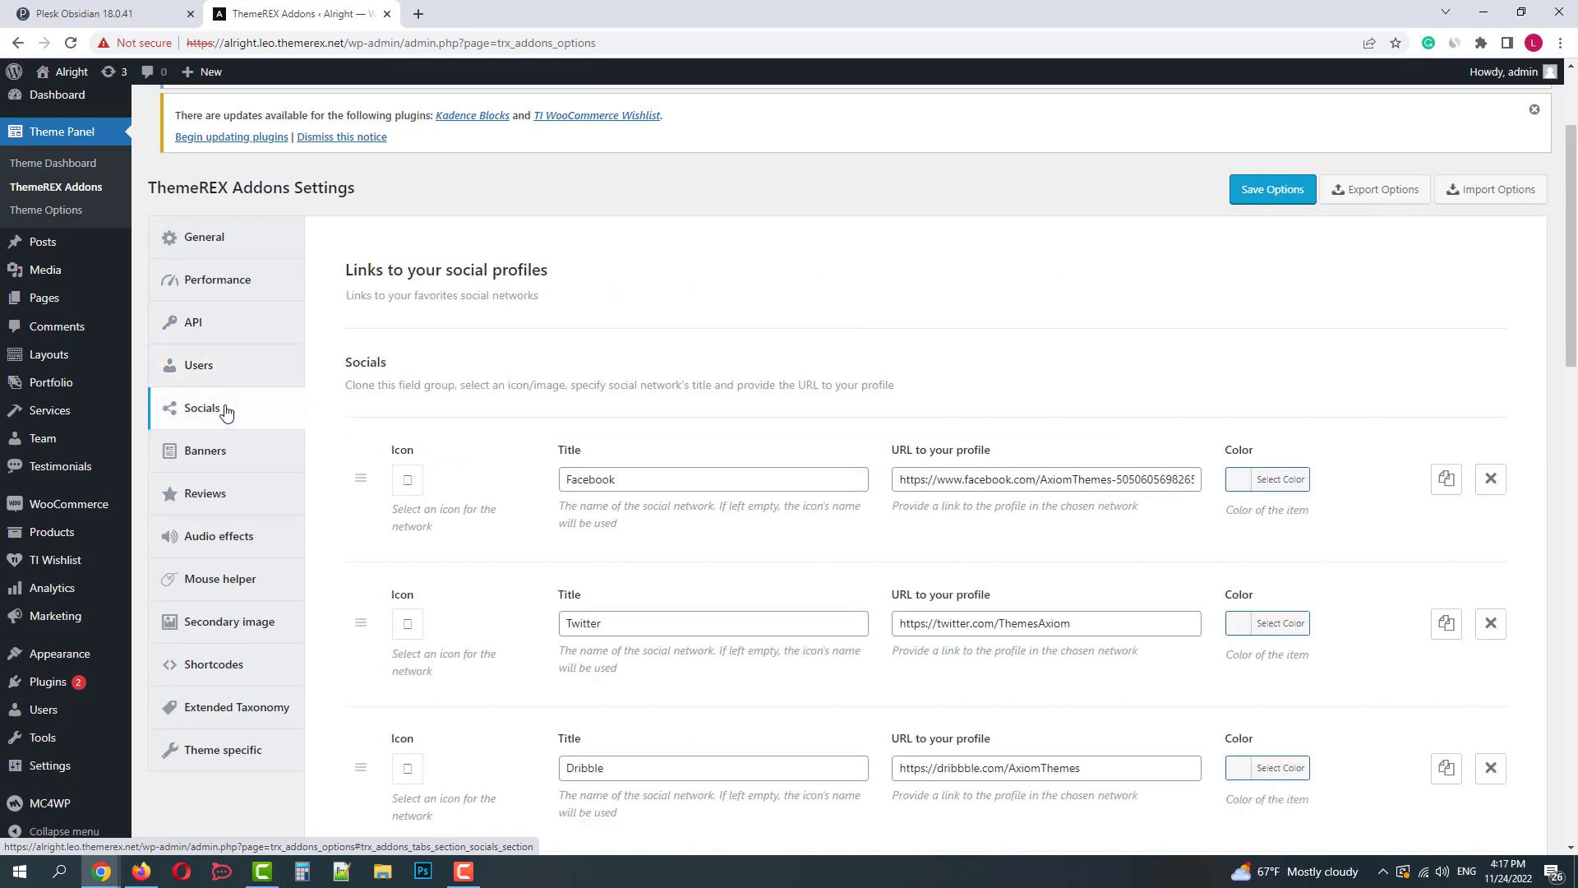
scroll(436, 434, "down", 4)
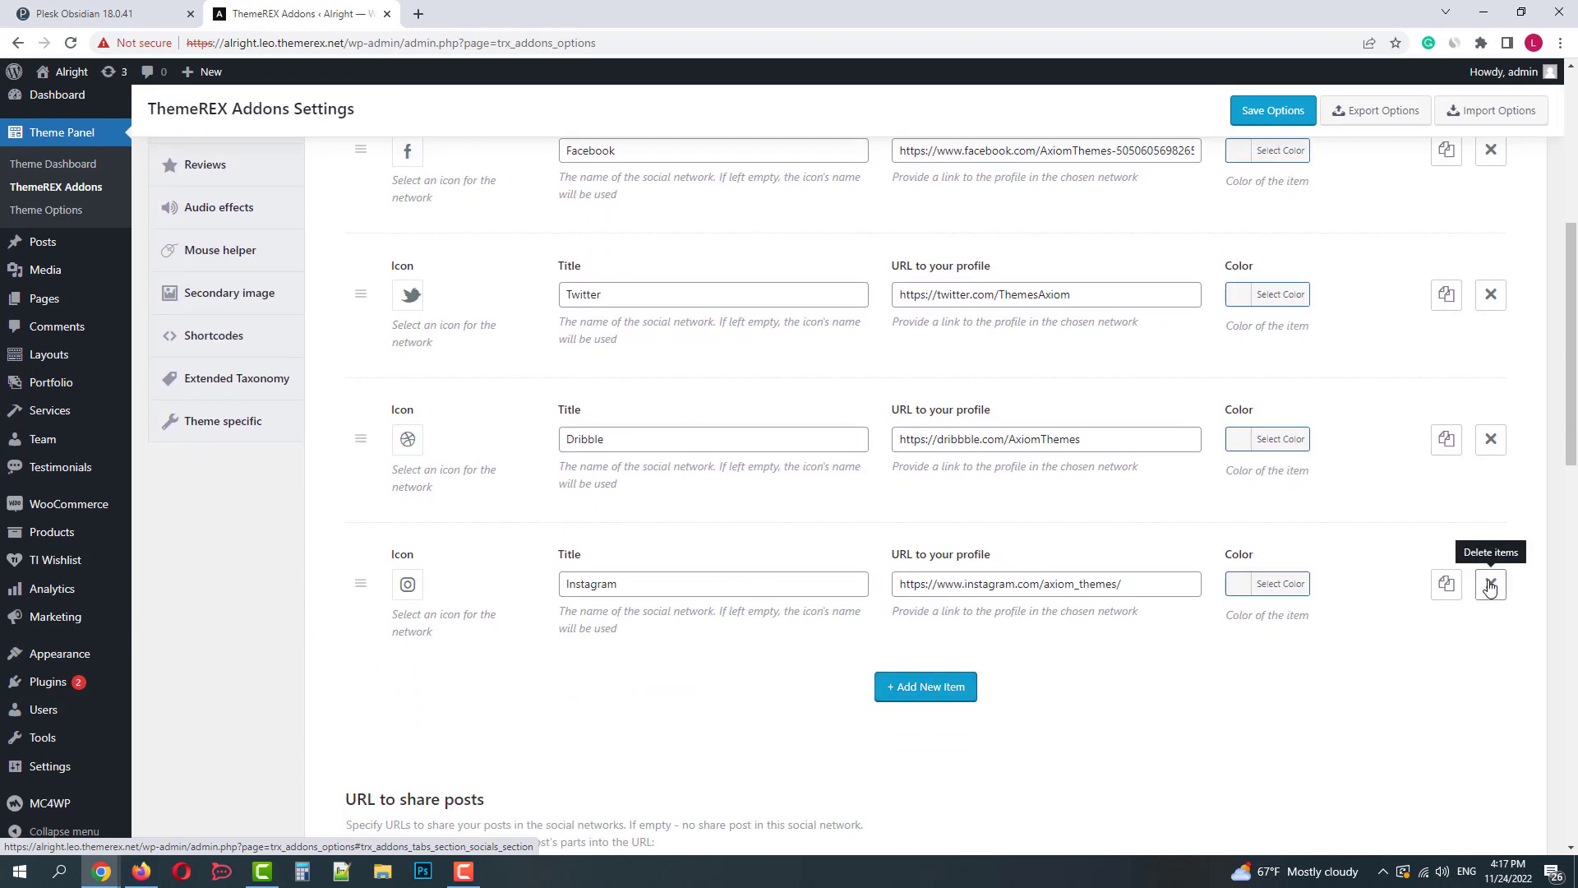
scroll(475, 420, "up", 4)
left_click(230, 387)
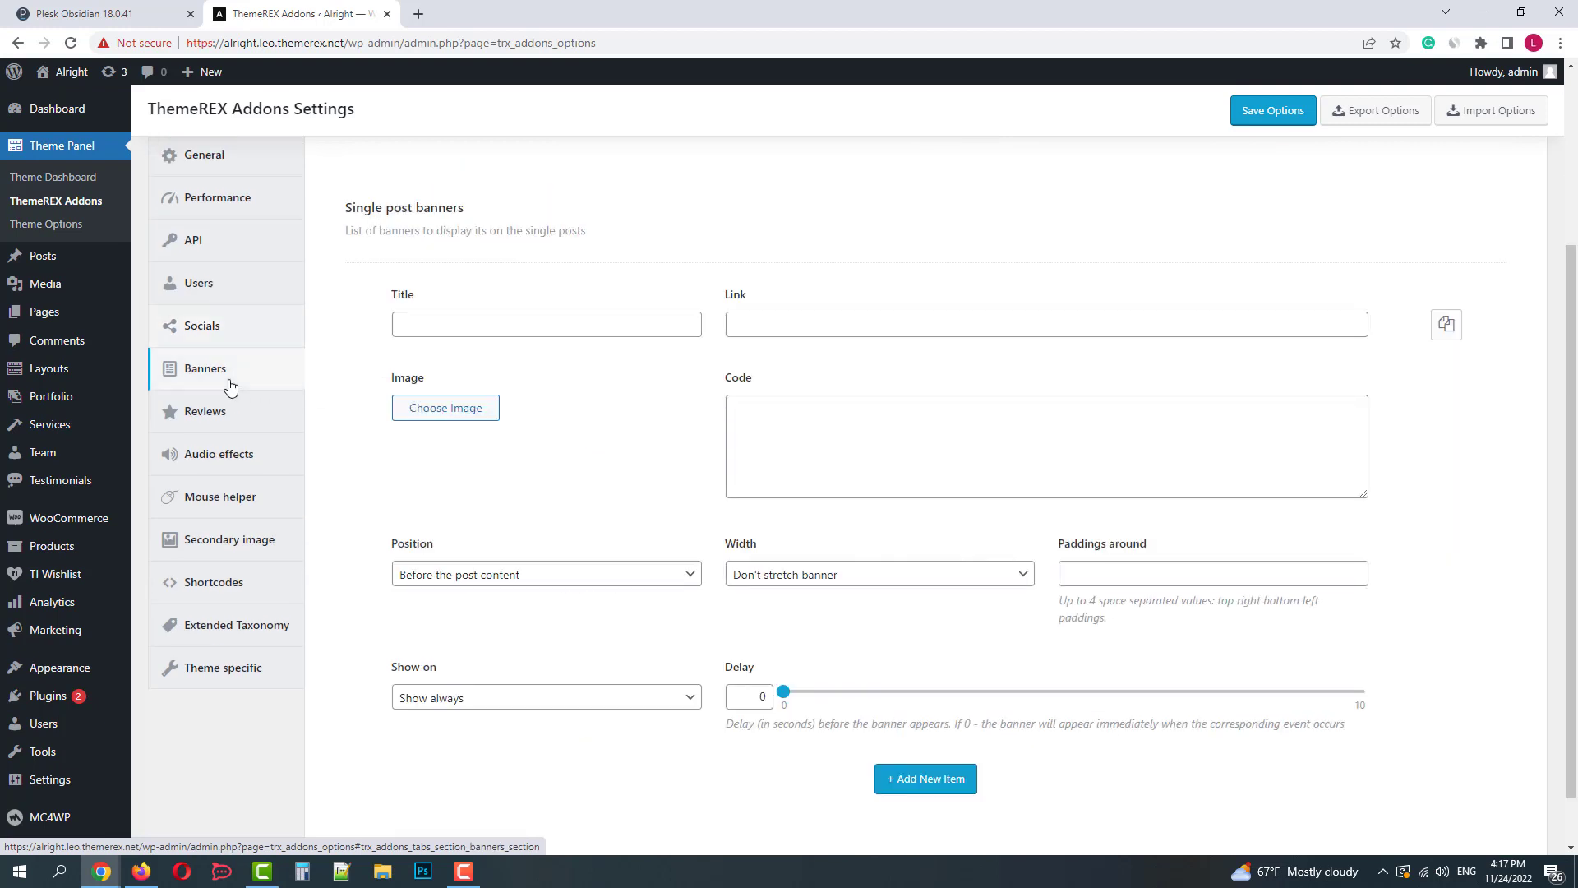
left_click(209, 424)
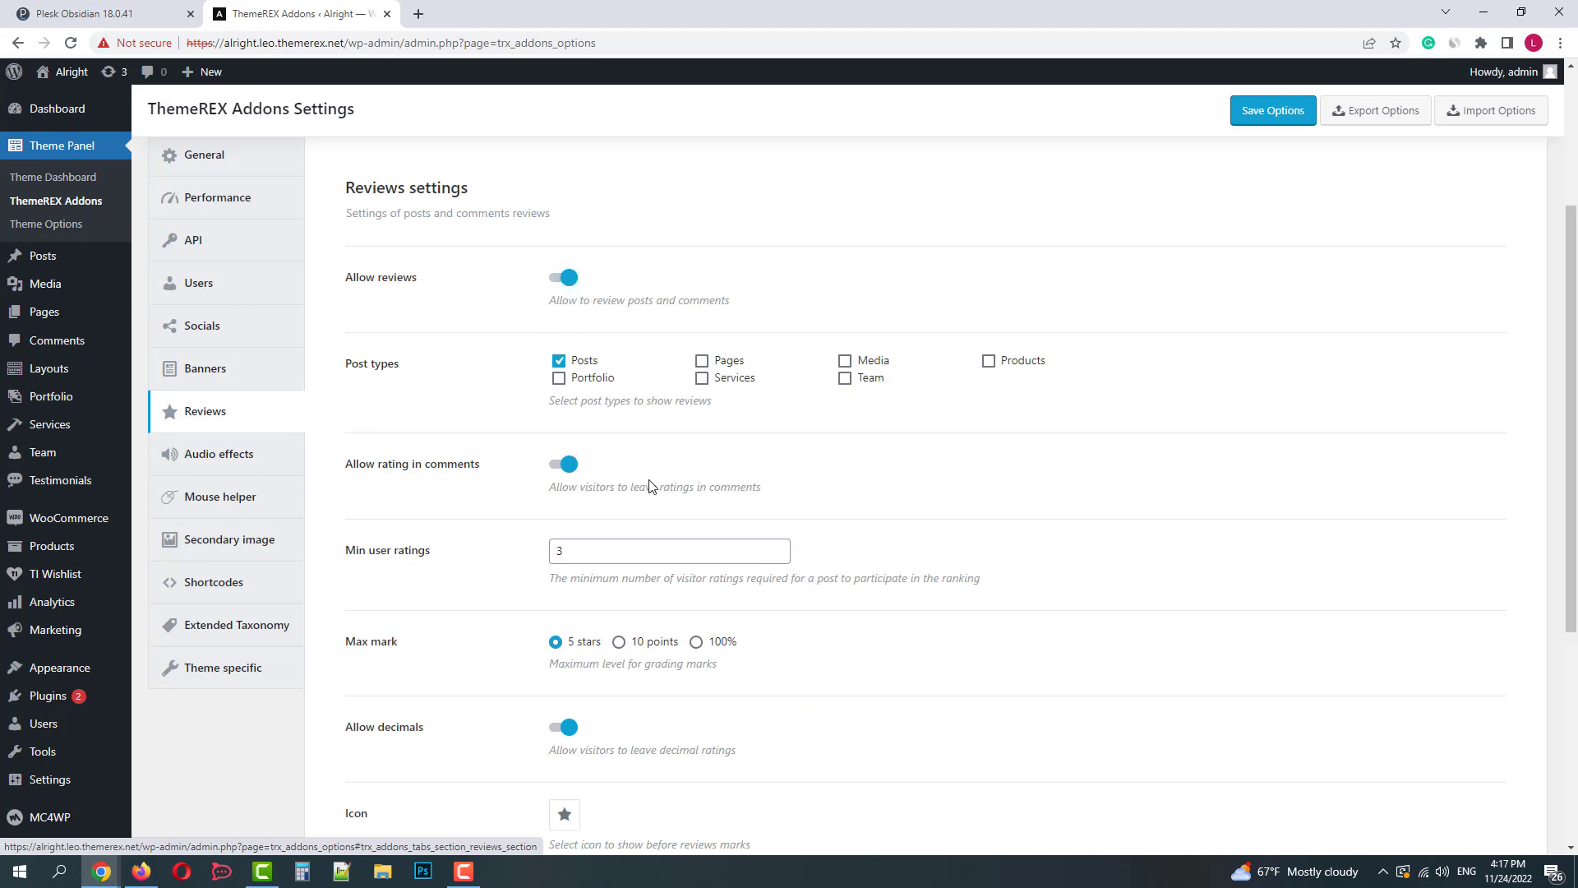
scroll(653, 481, "down", 5)
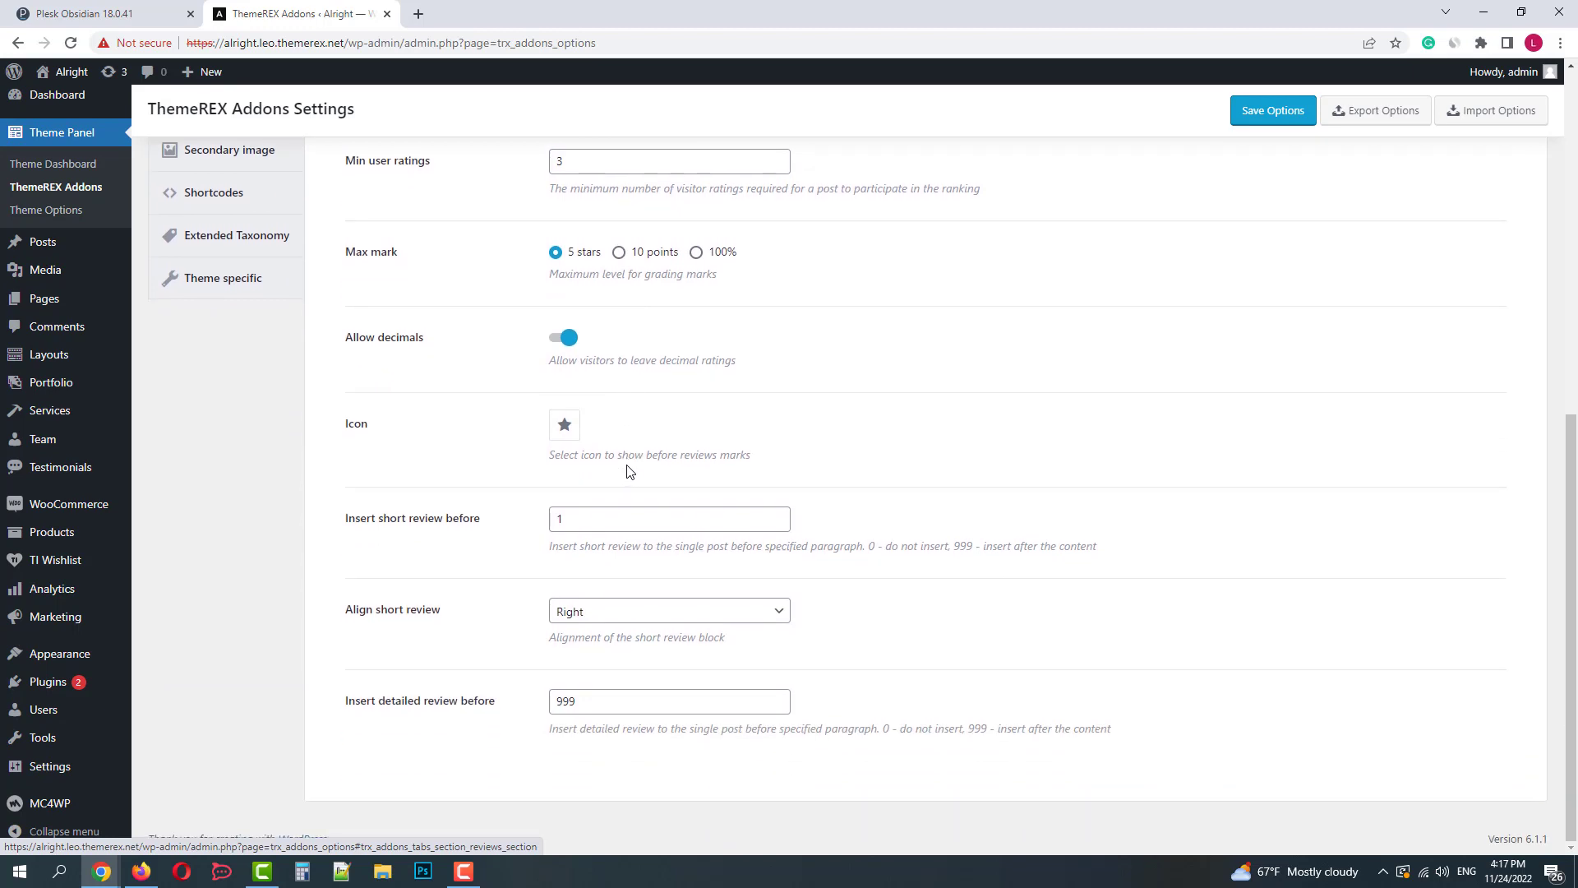
scroll(411, 378, "up", 3)
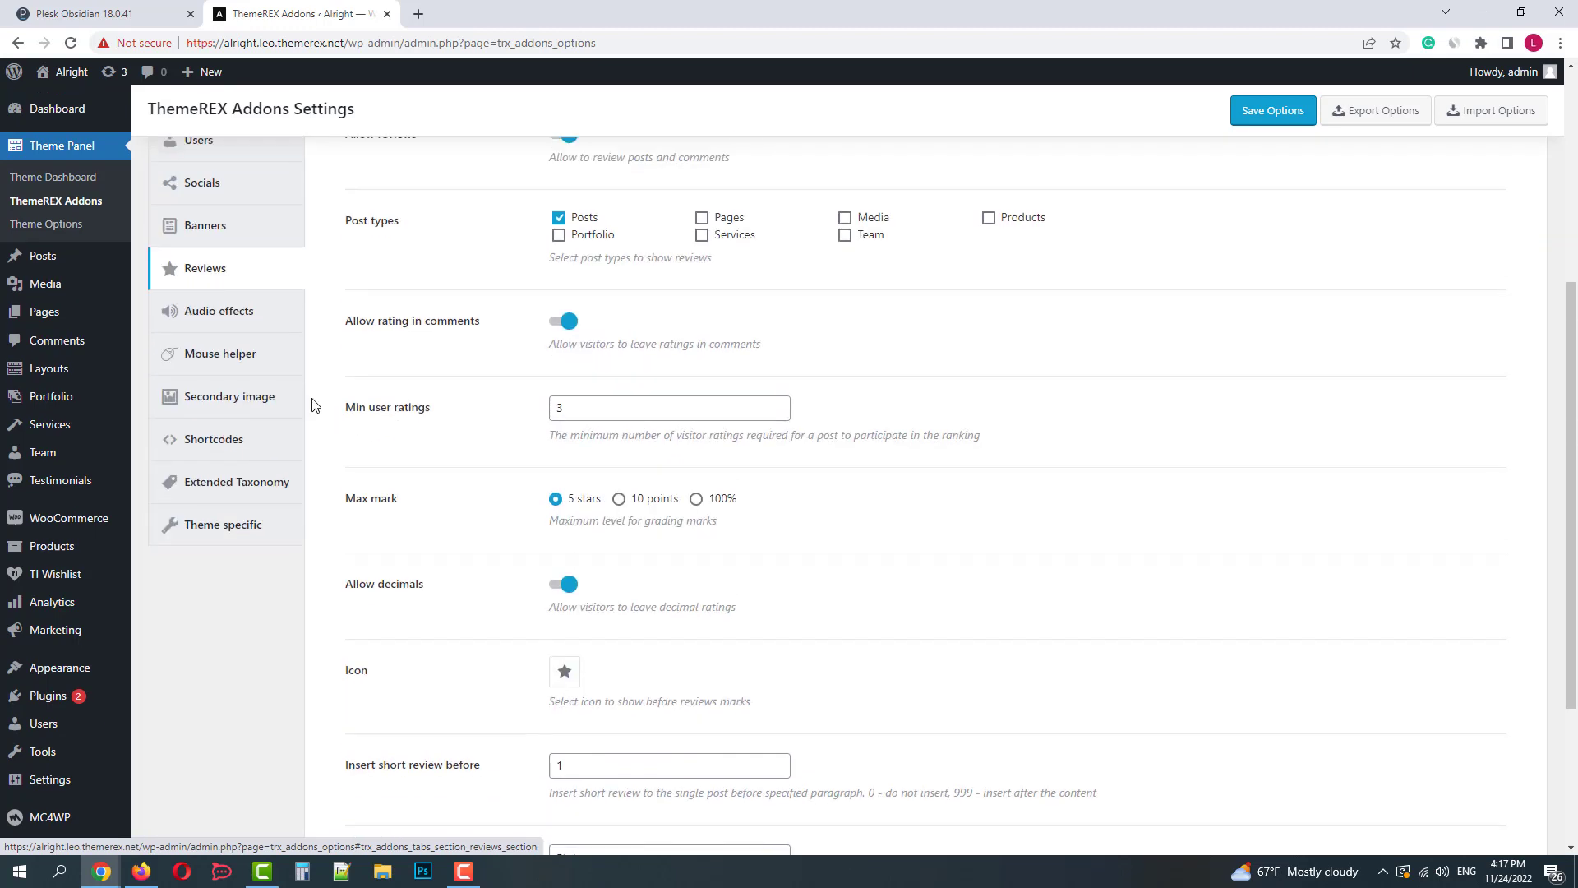
Step: Browse the Audio effects, Mouse helper, Secondary image and Shortcodes settings
left_click(219, 317)
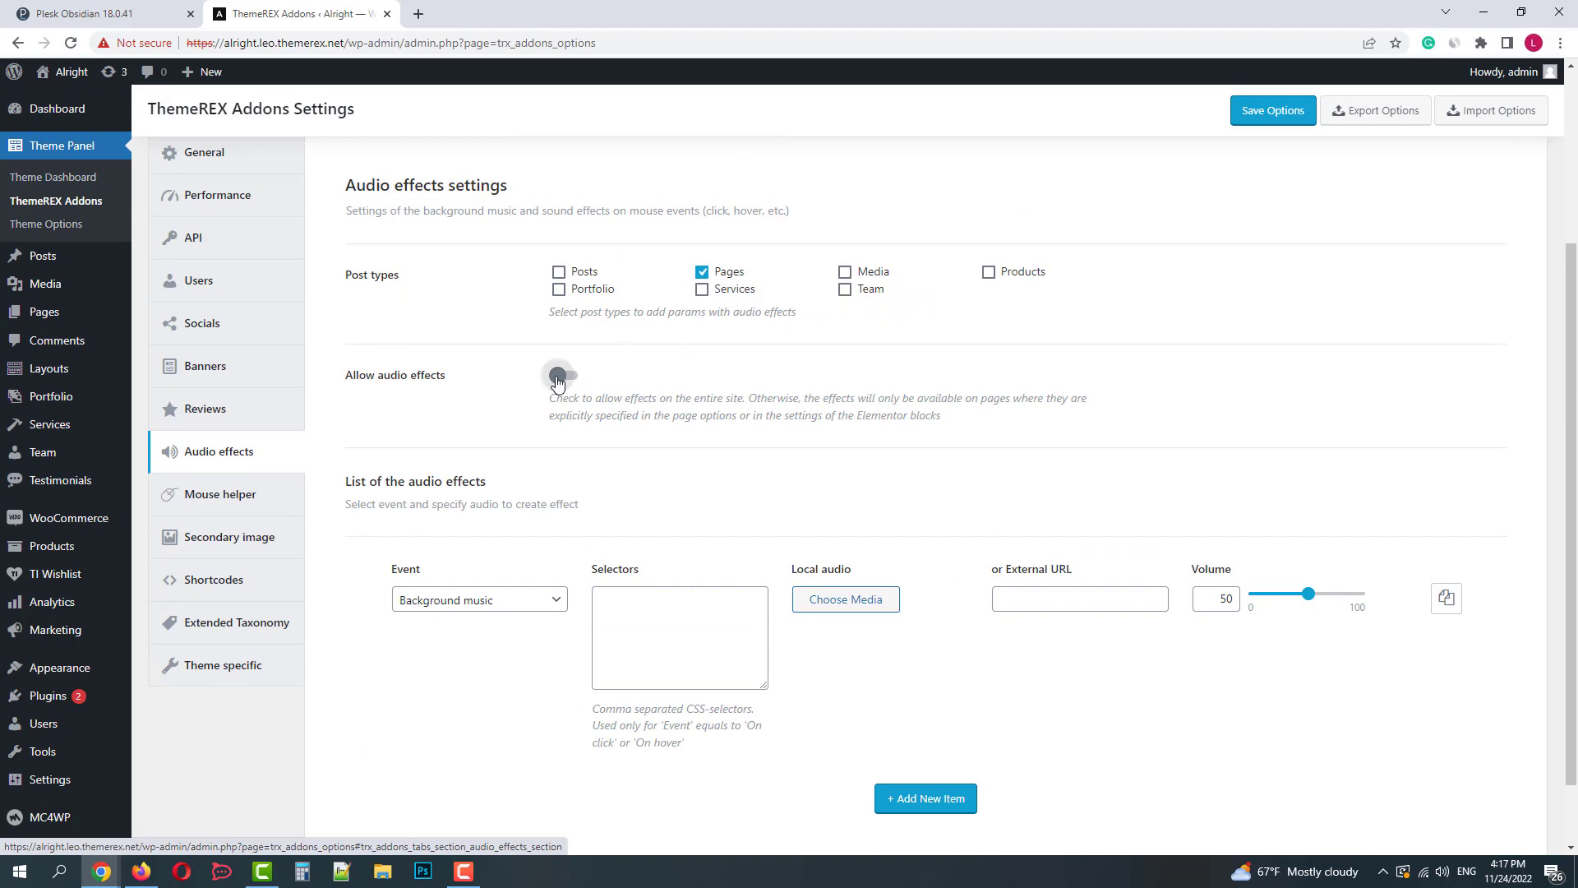
left_click(246, 496)
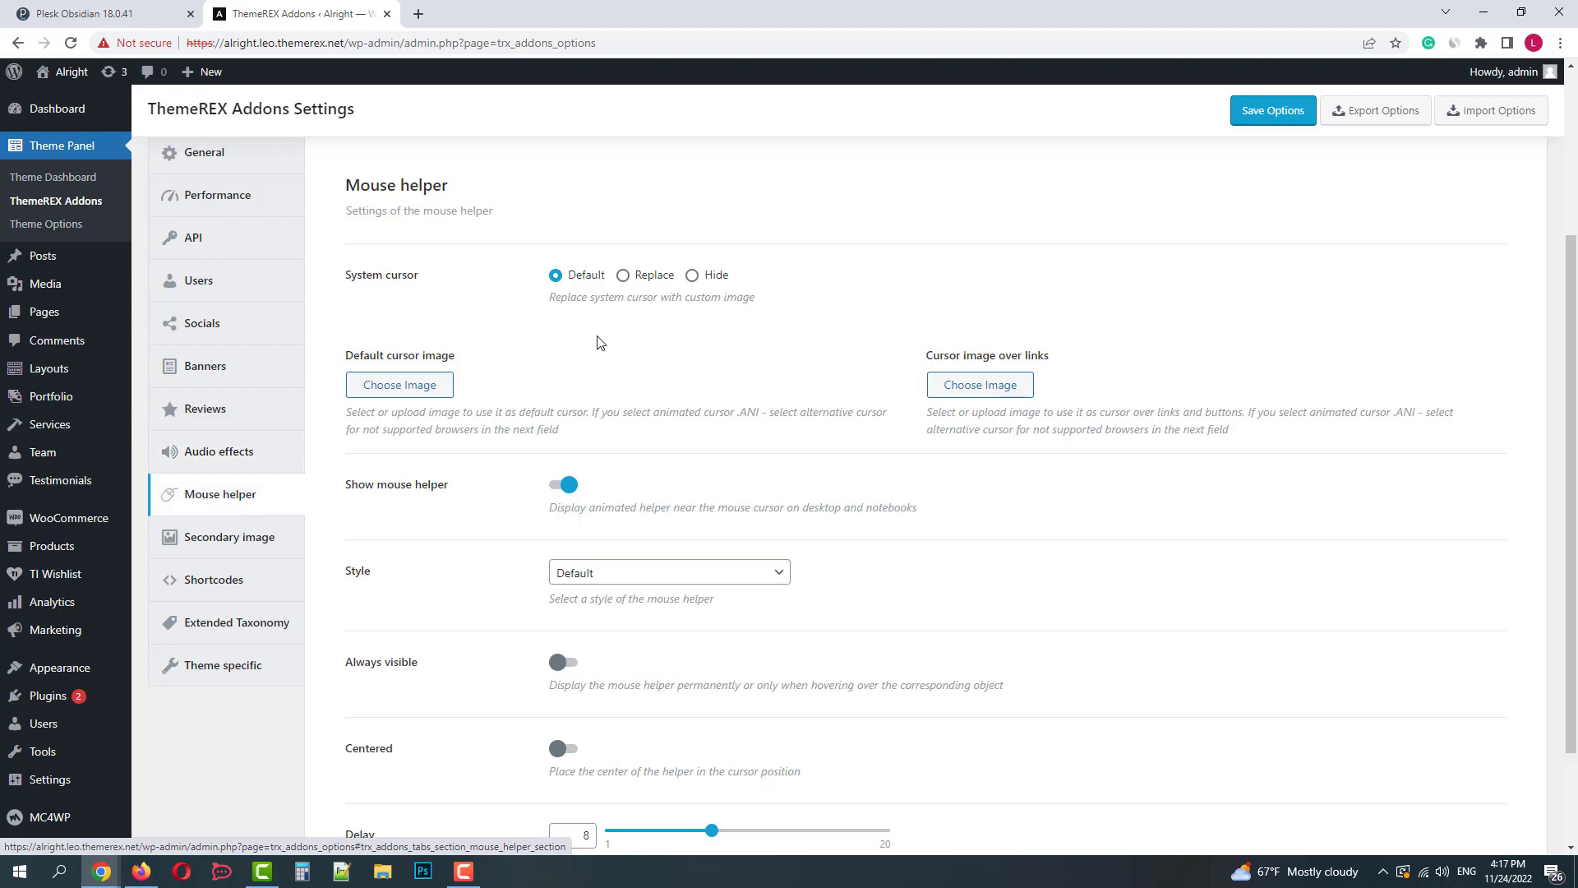
scroll(597, 342, "down", 2)
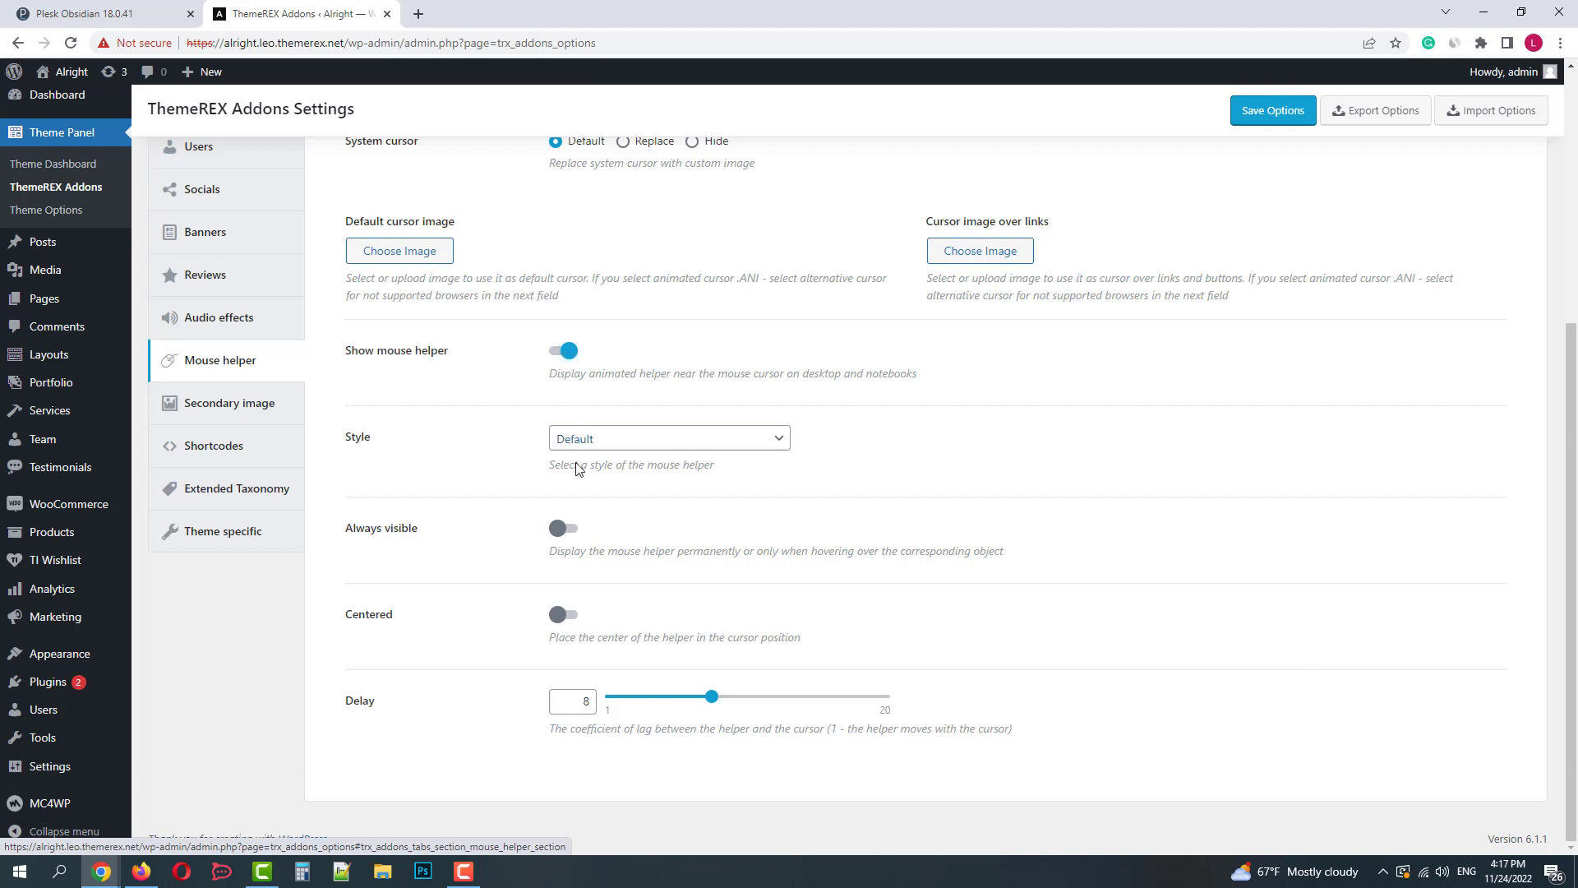
left_click(239, 406)
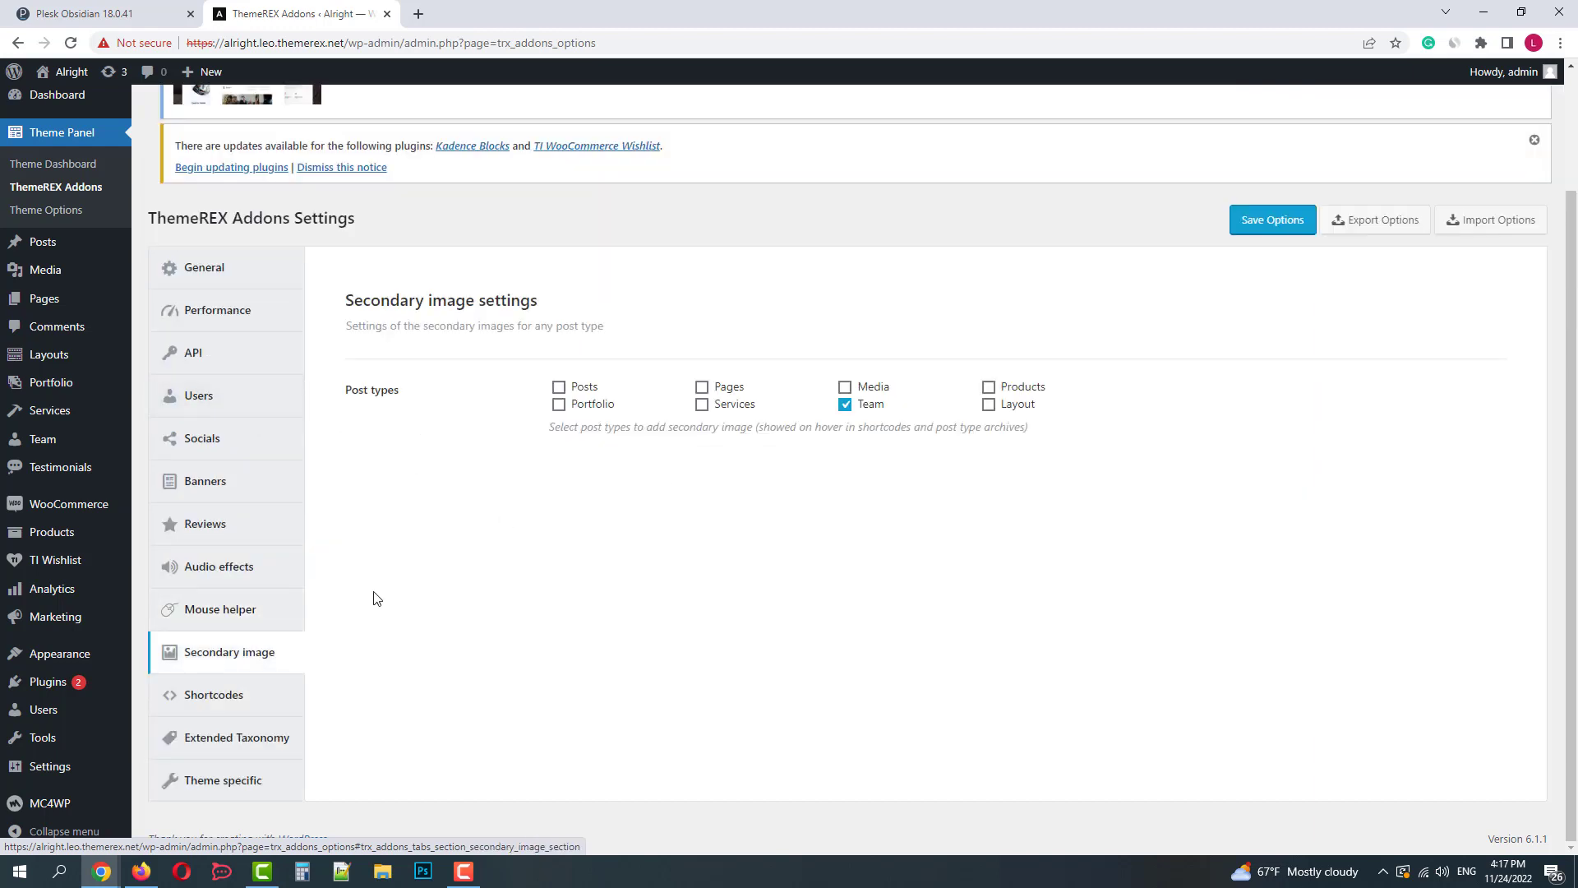
left_click(283, 698)
scroll(485, 501, "down", 4)
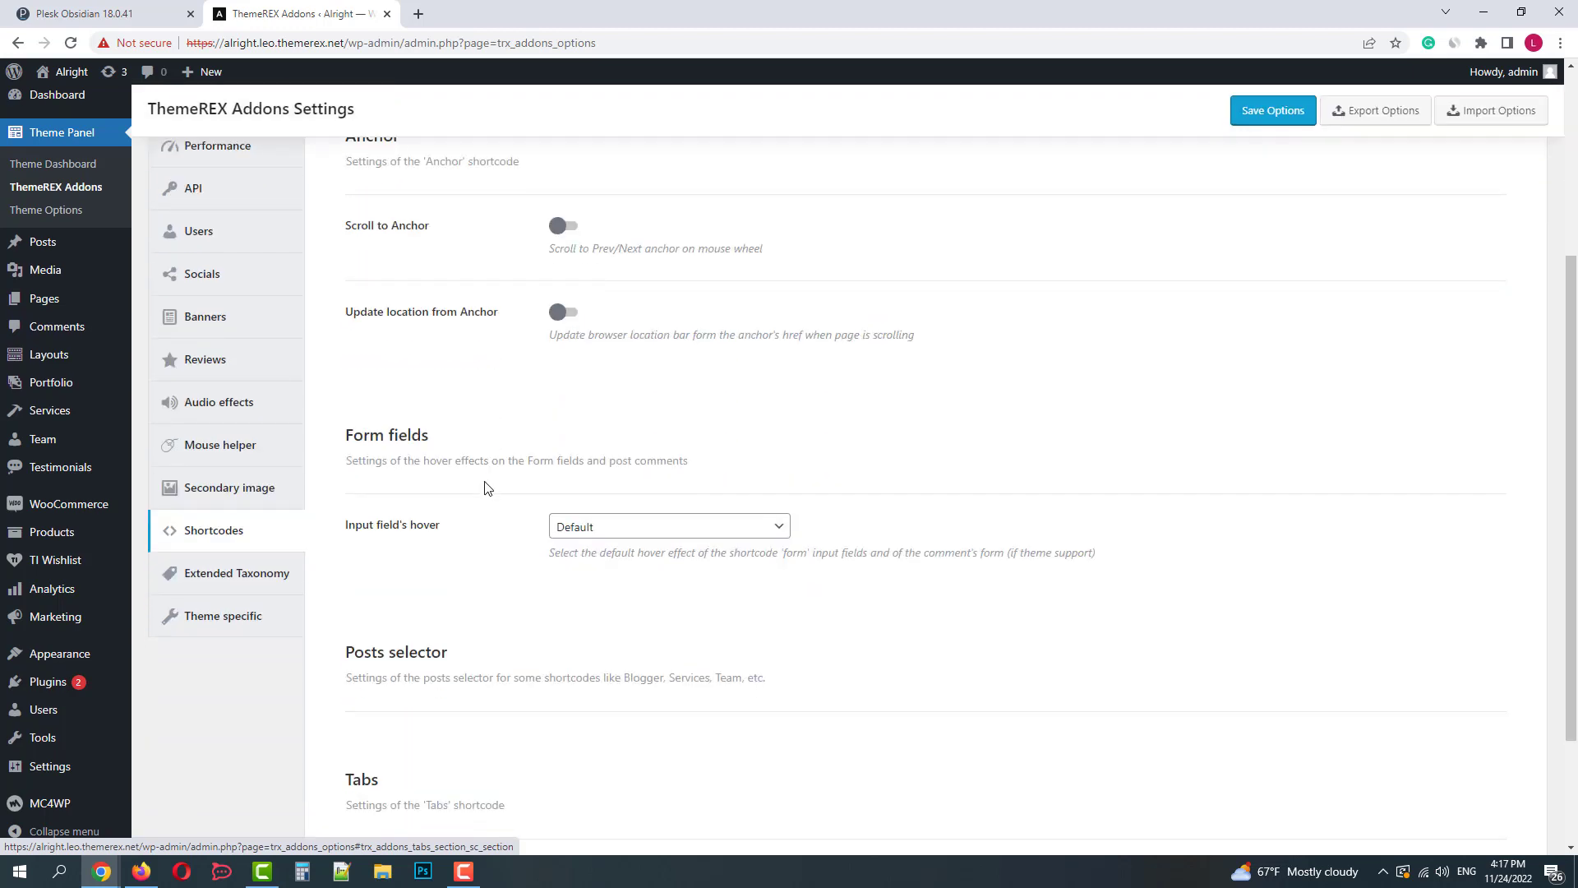
Step: Show the Extended Taxonomy settings, then the Theme specific Custom Layouts and Columns Grid options
left_click(244, 419)
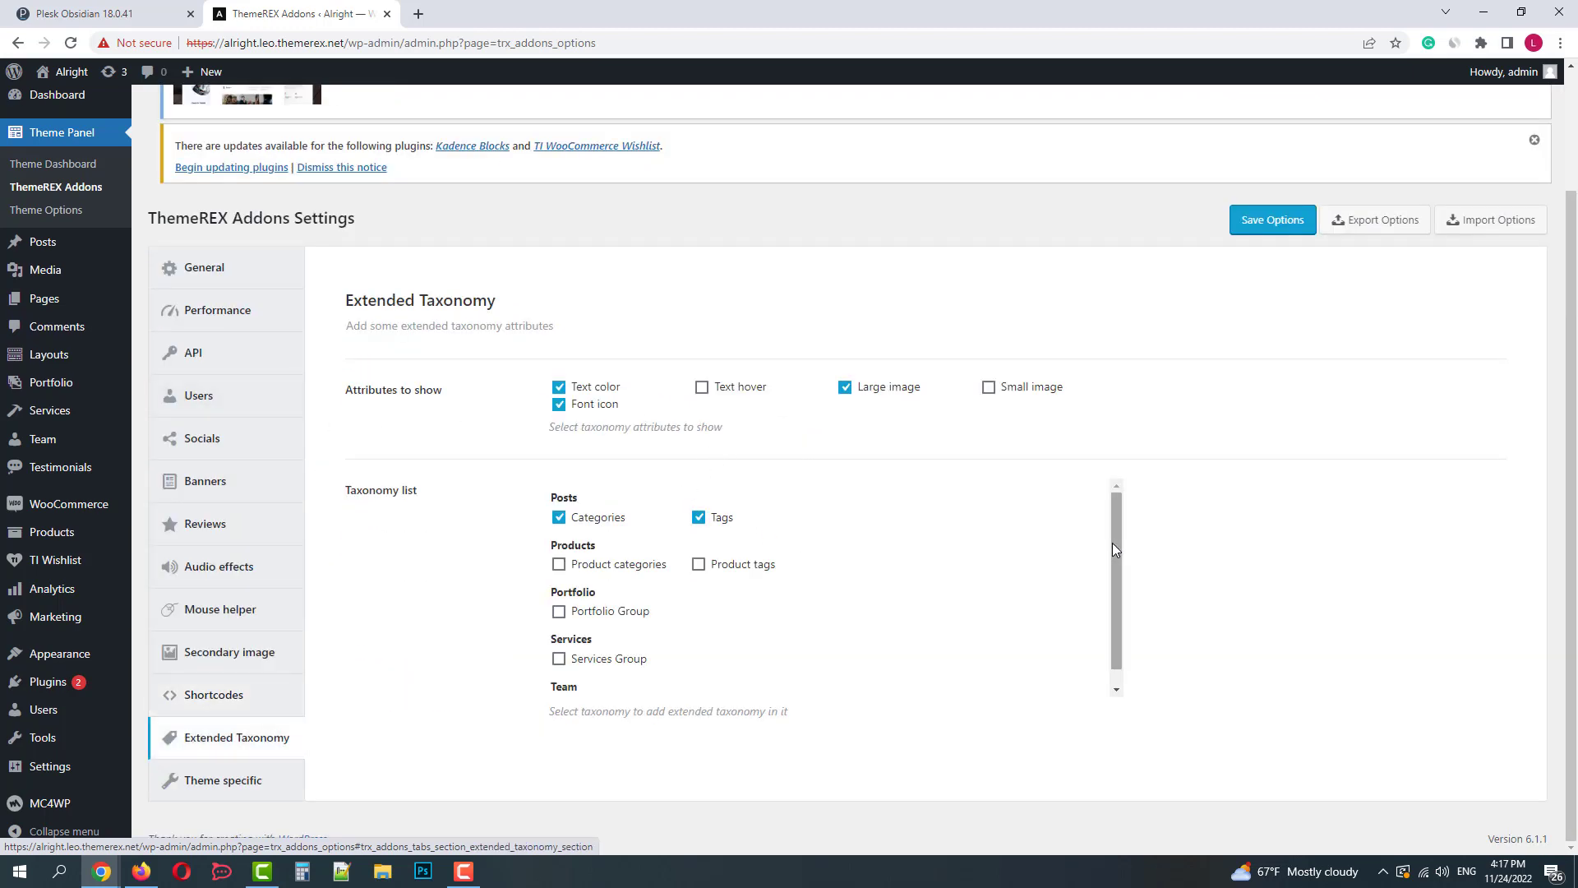
mouse_move(1118, 549)
left_mouse_down()
mouse_move(1118, 600)
mouse_move(1117, 524)
left_mouse_up()
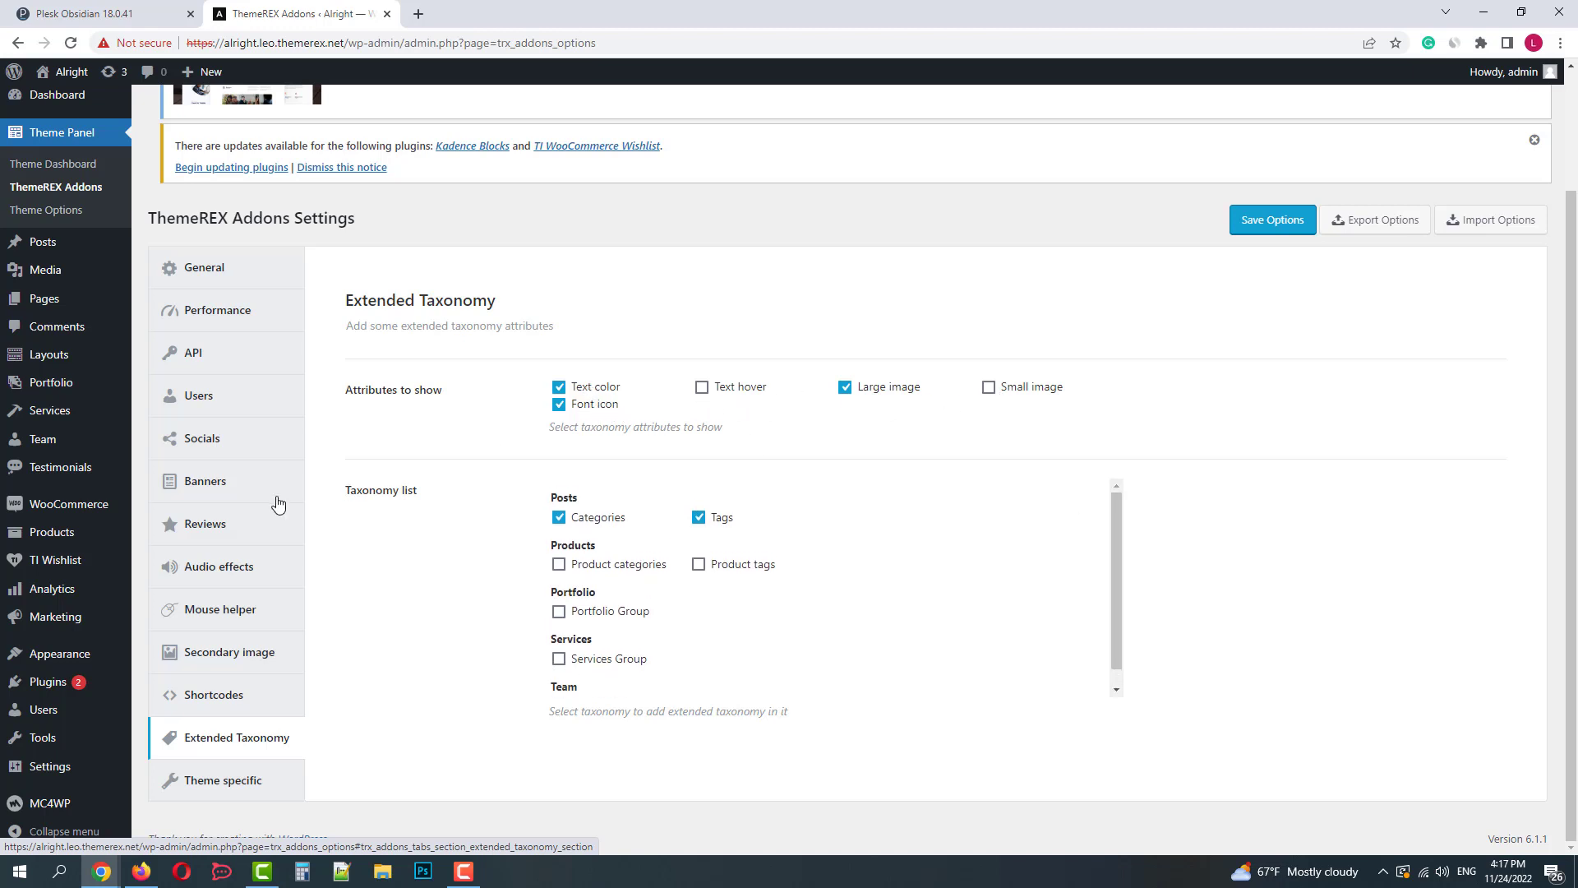
left_click(239, 781)
scroll(493, 452, "down", 2)
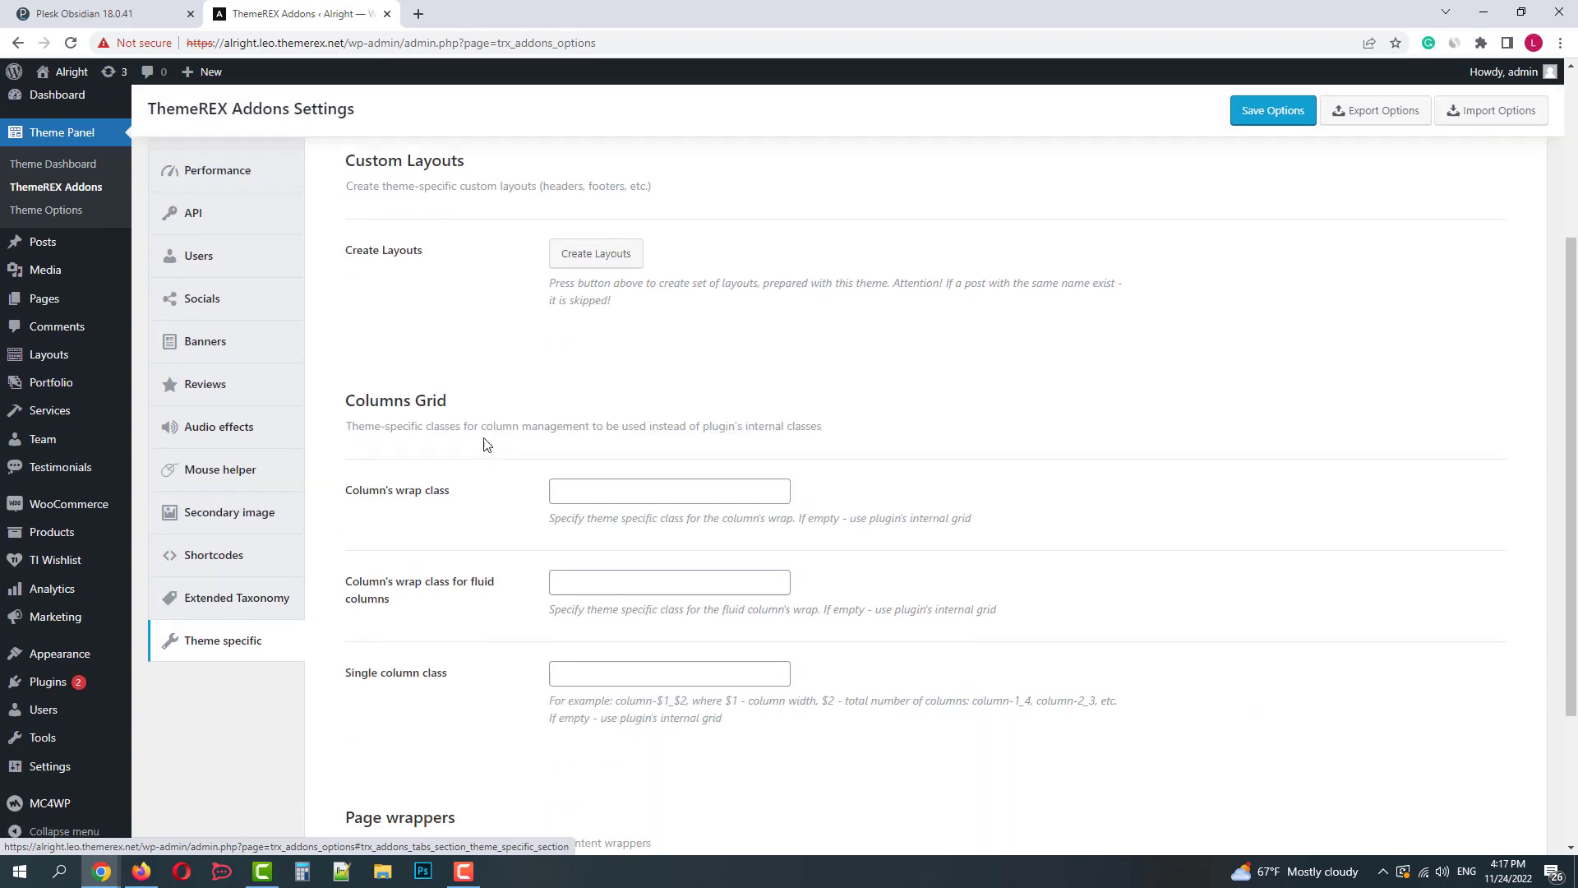
scroll(482, 443, "down", 3)
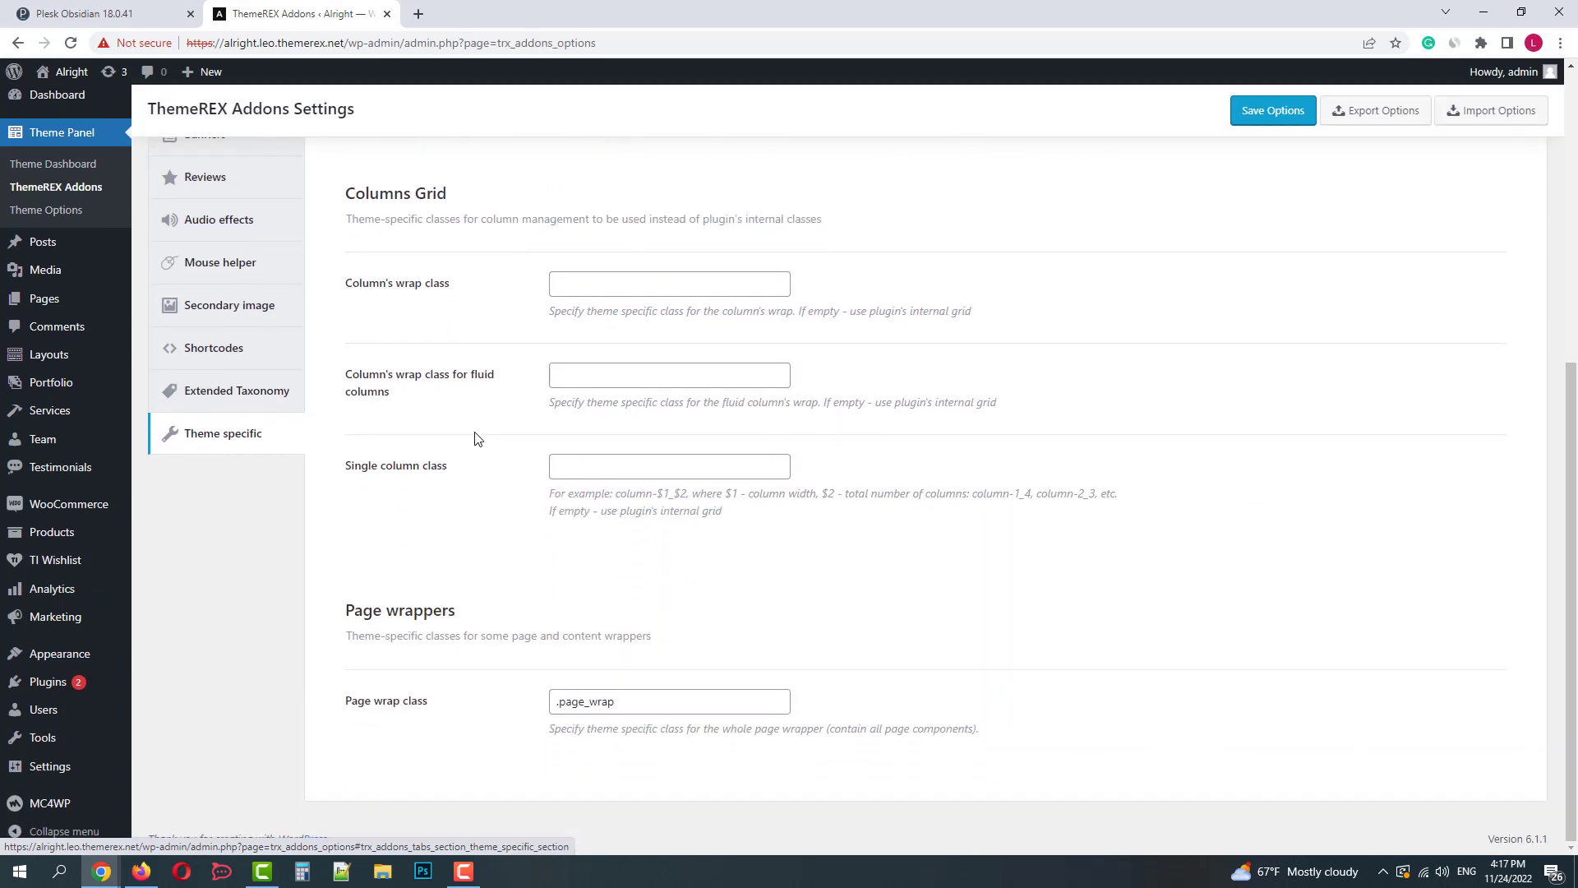
scroll(477, 439, "up", 5)
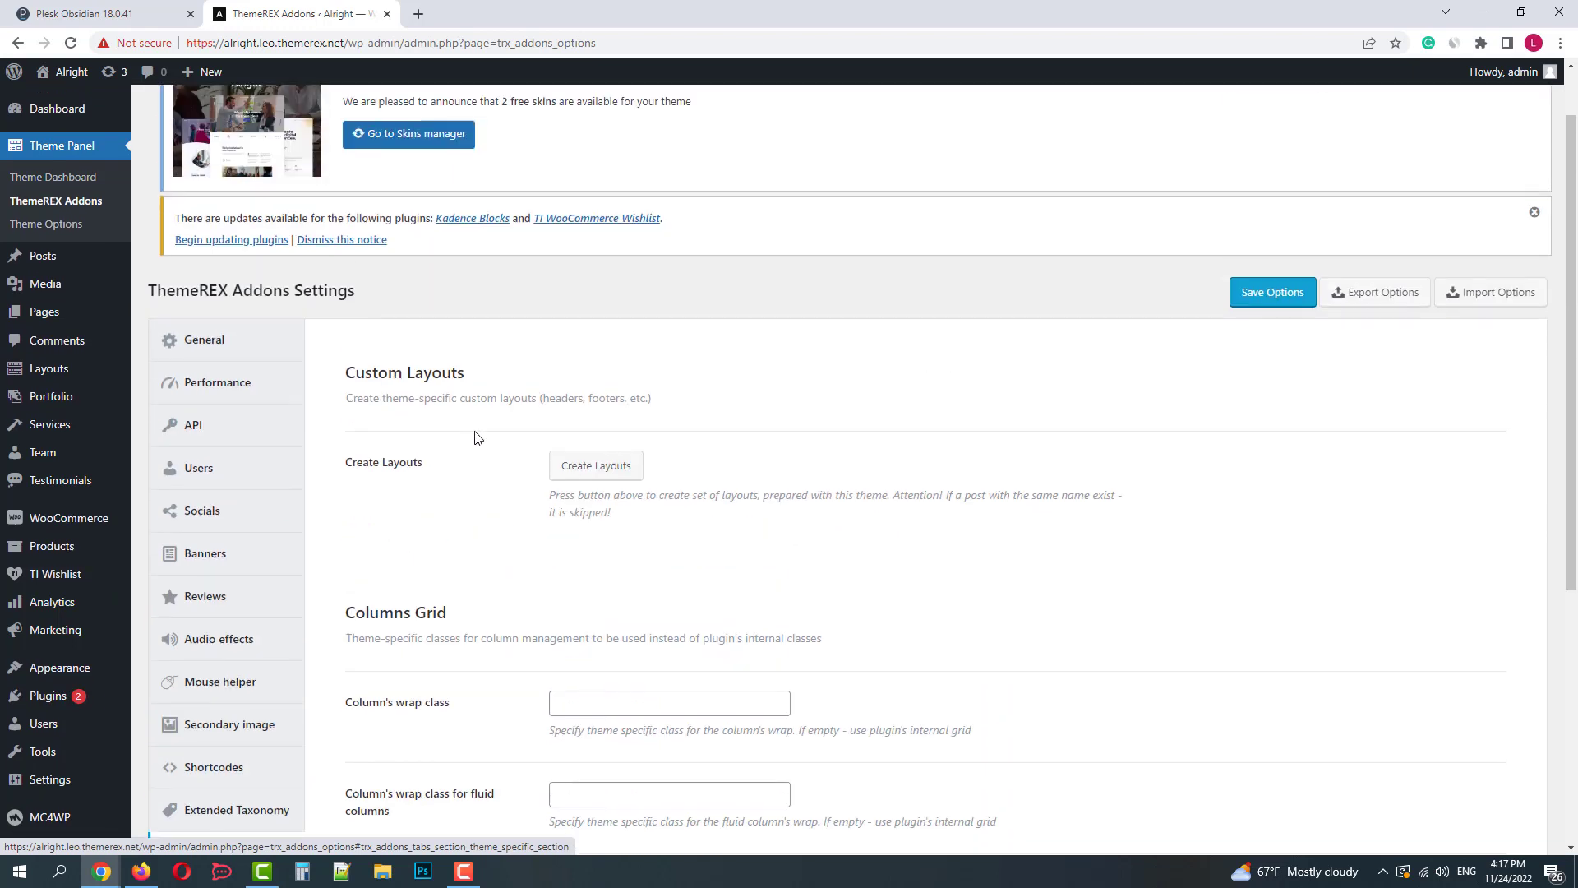
Step: Open Theme Options and look over the General layout settings
left_click(46, 224)
scroll(445, 454, "down", 2)
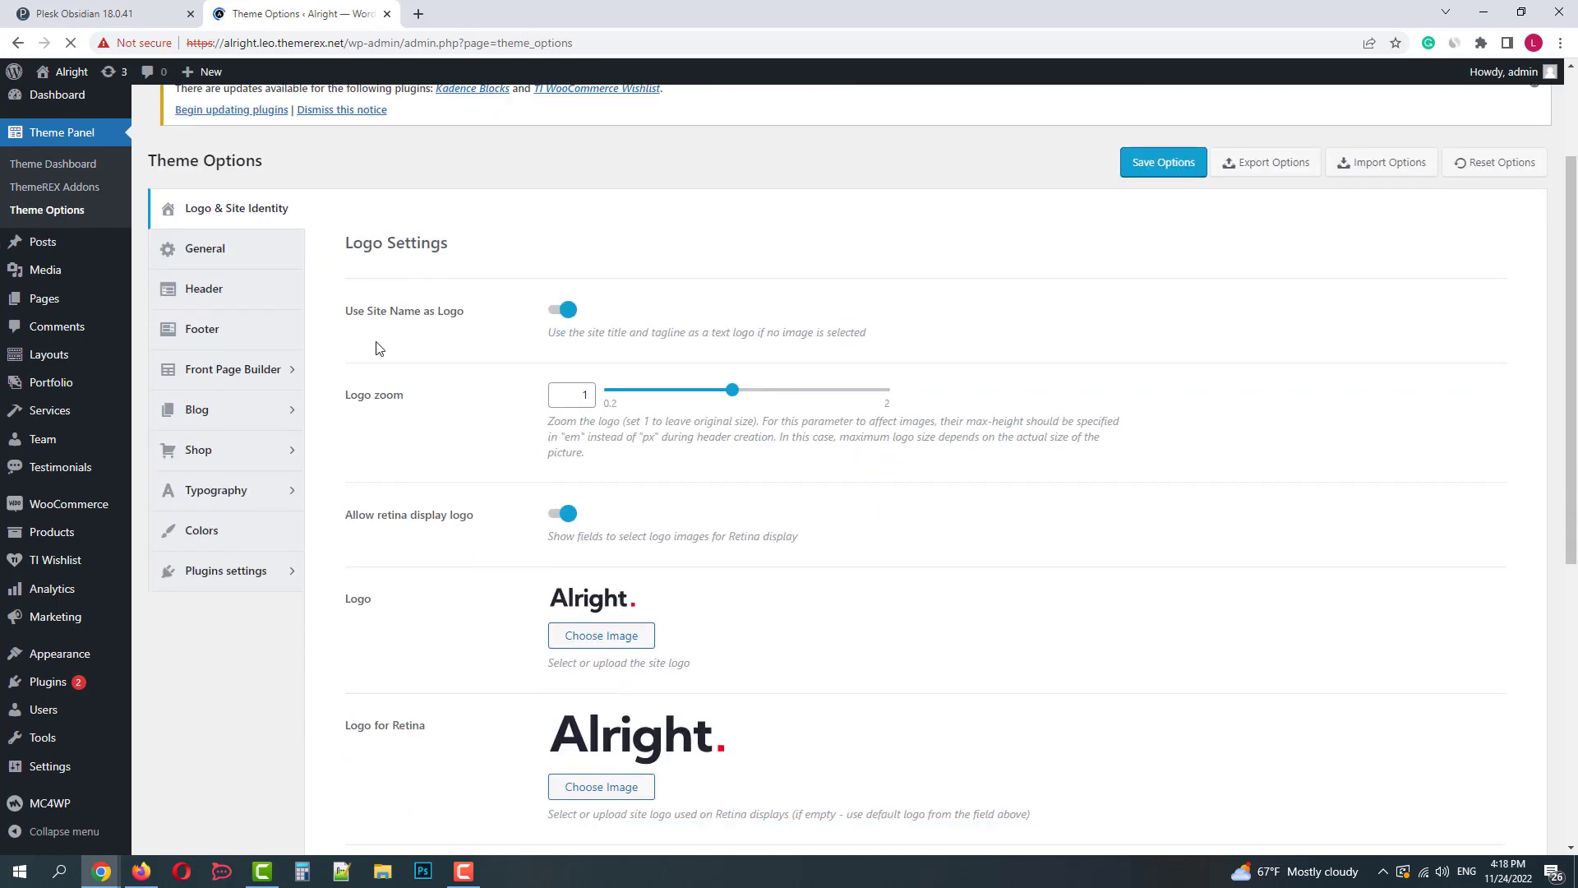
scroll(771, 317, "down", 7)
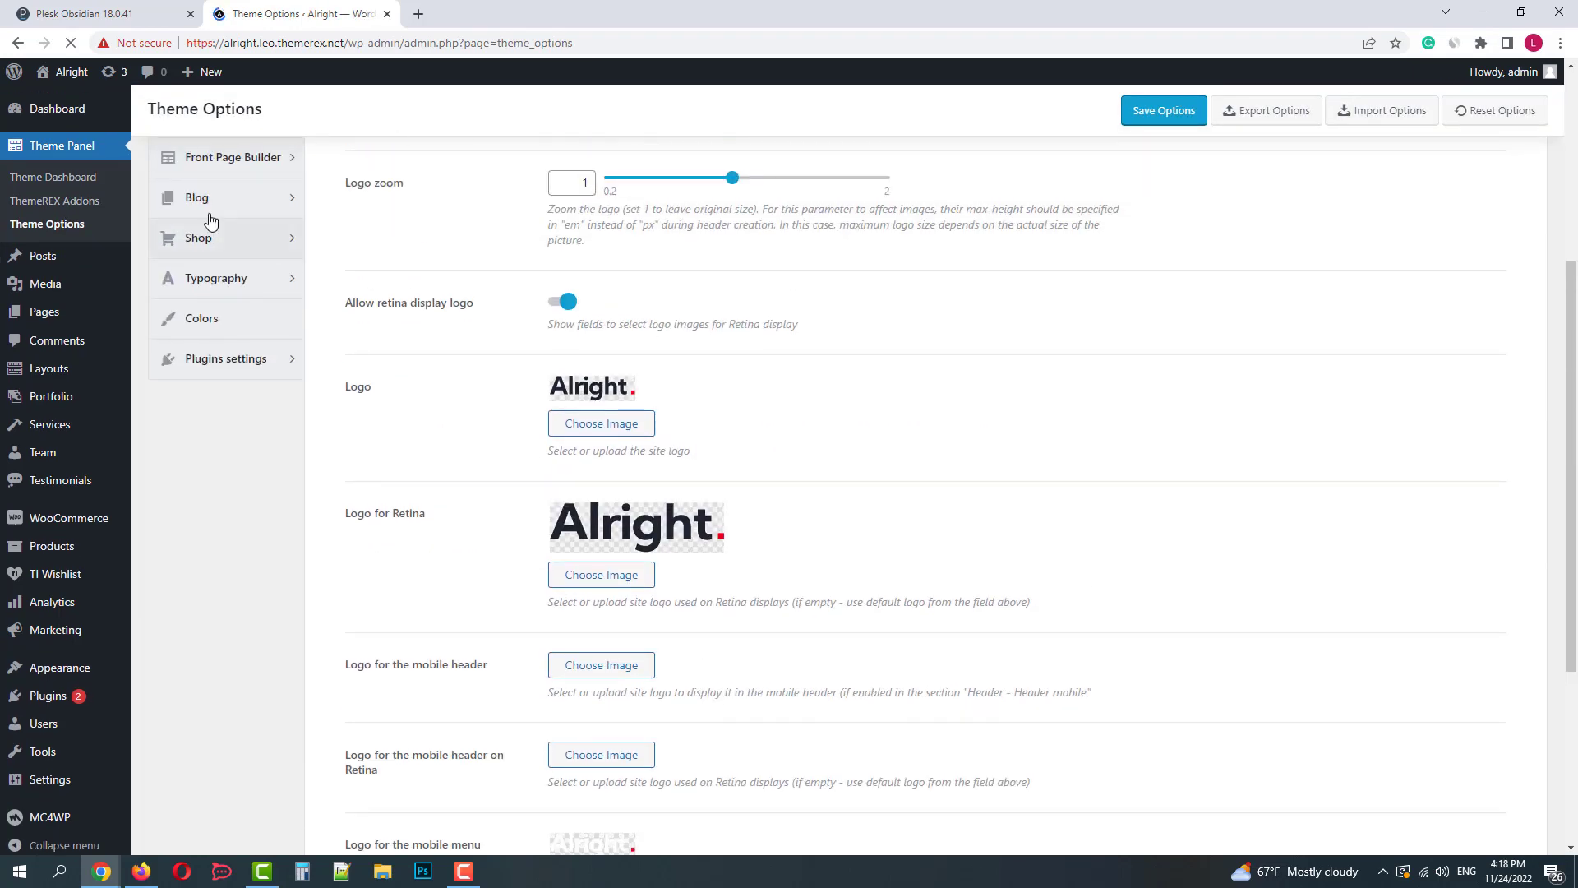
scroll(239, 239, "up", 1)
scroll(241, 247, "up", 4)
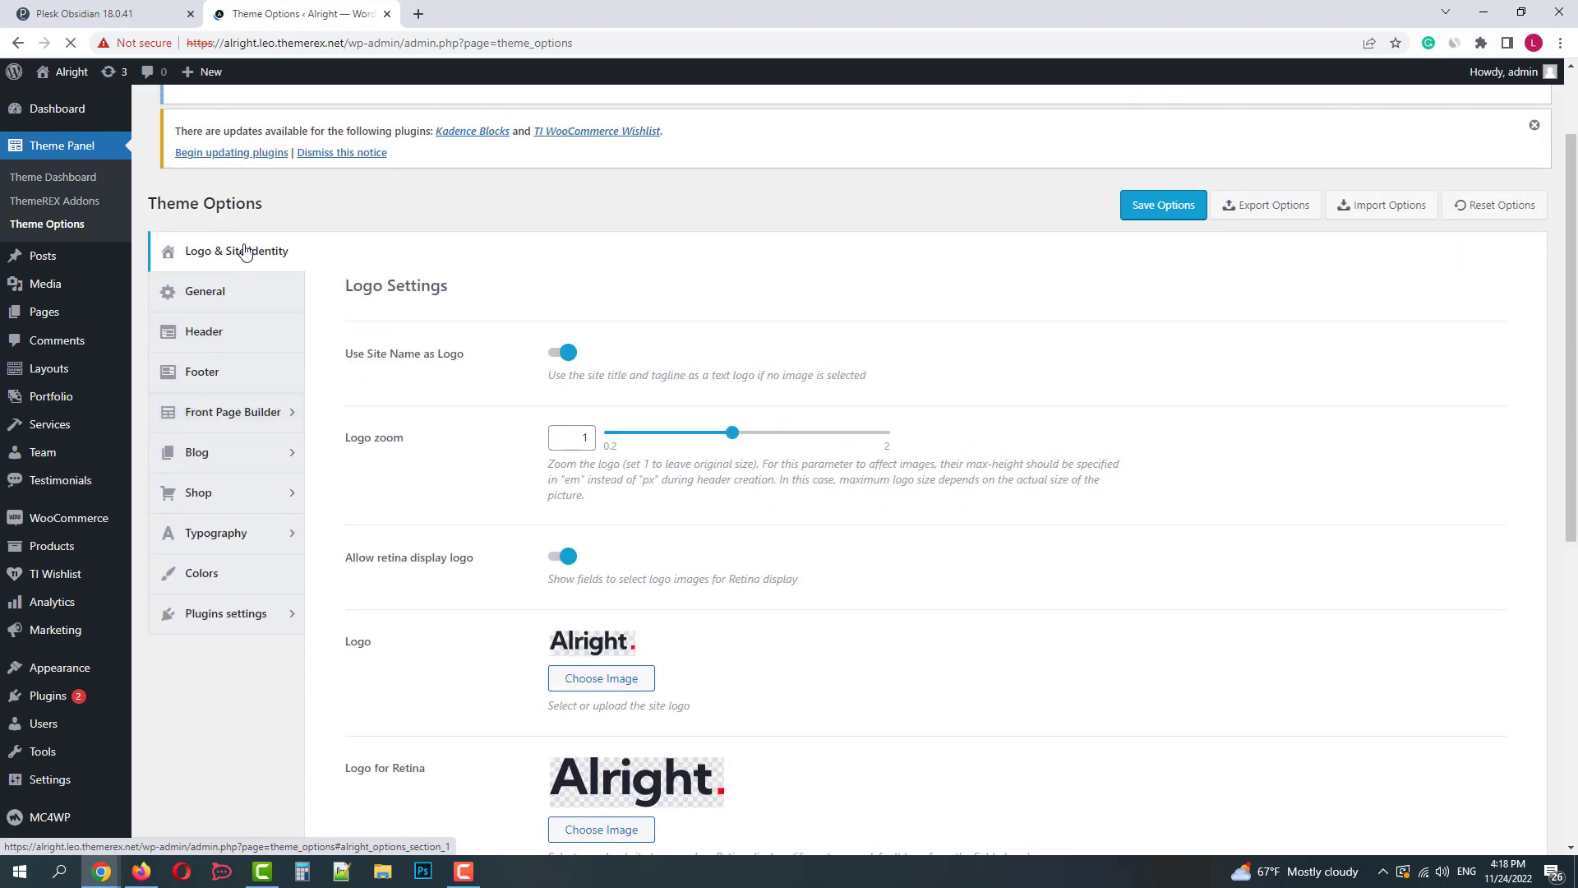
left_click(243, 292)
scroll(923, 414, "down", 9)
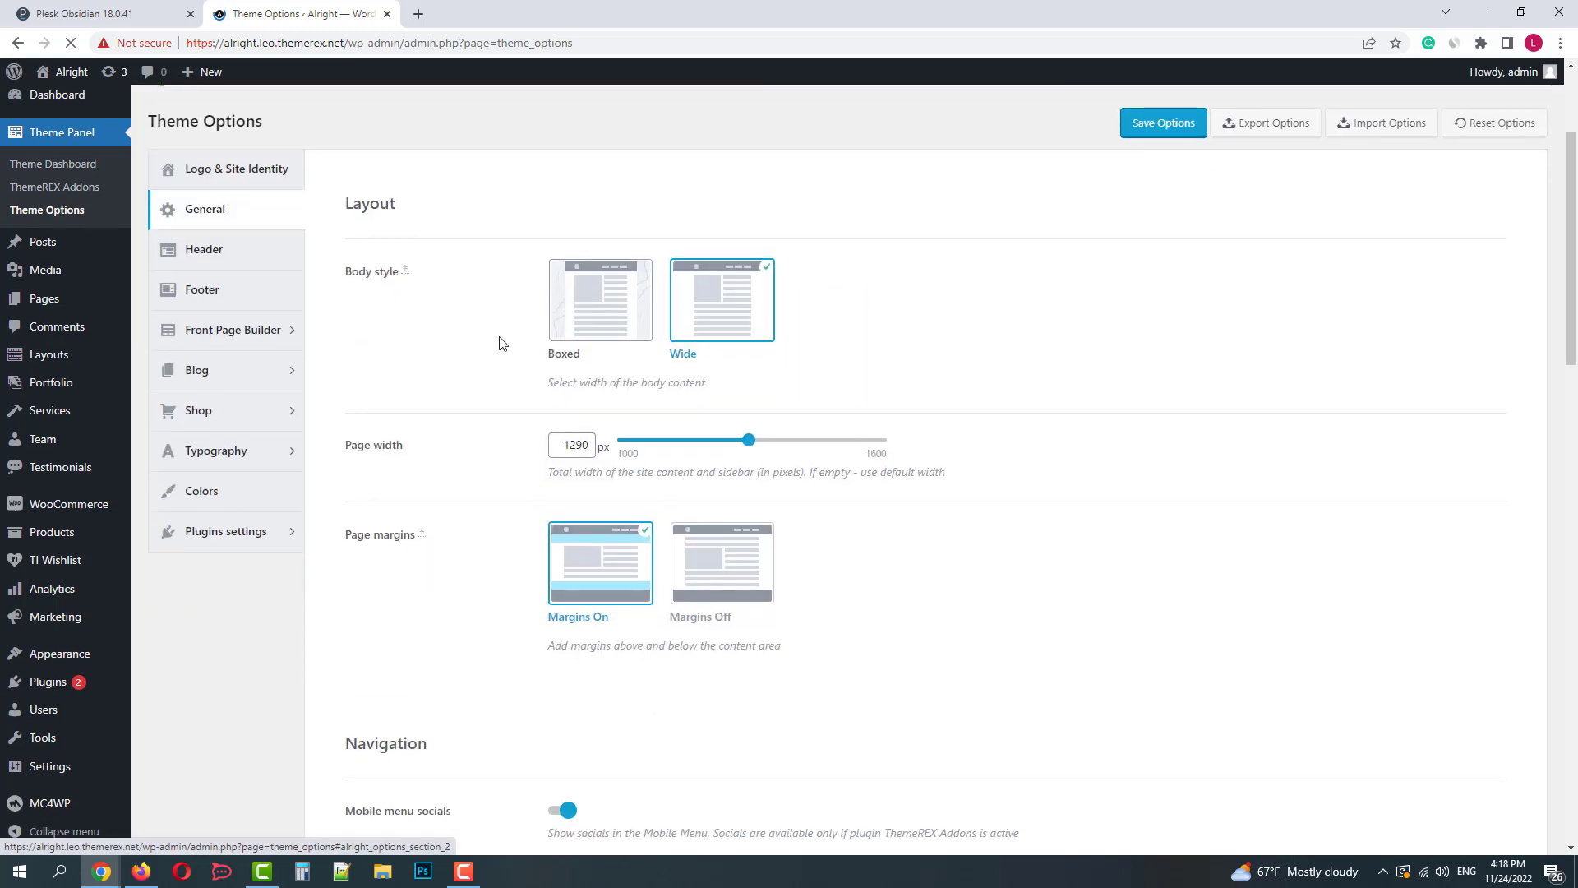
scroll(959, 466, "down", 7)
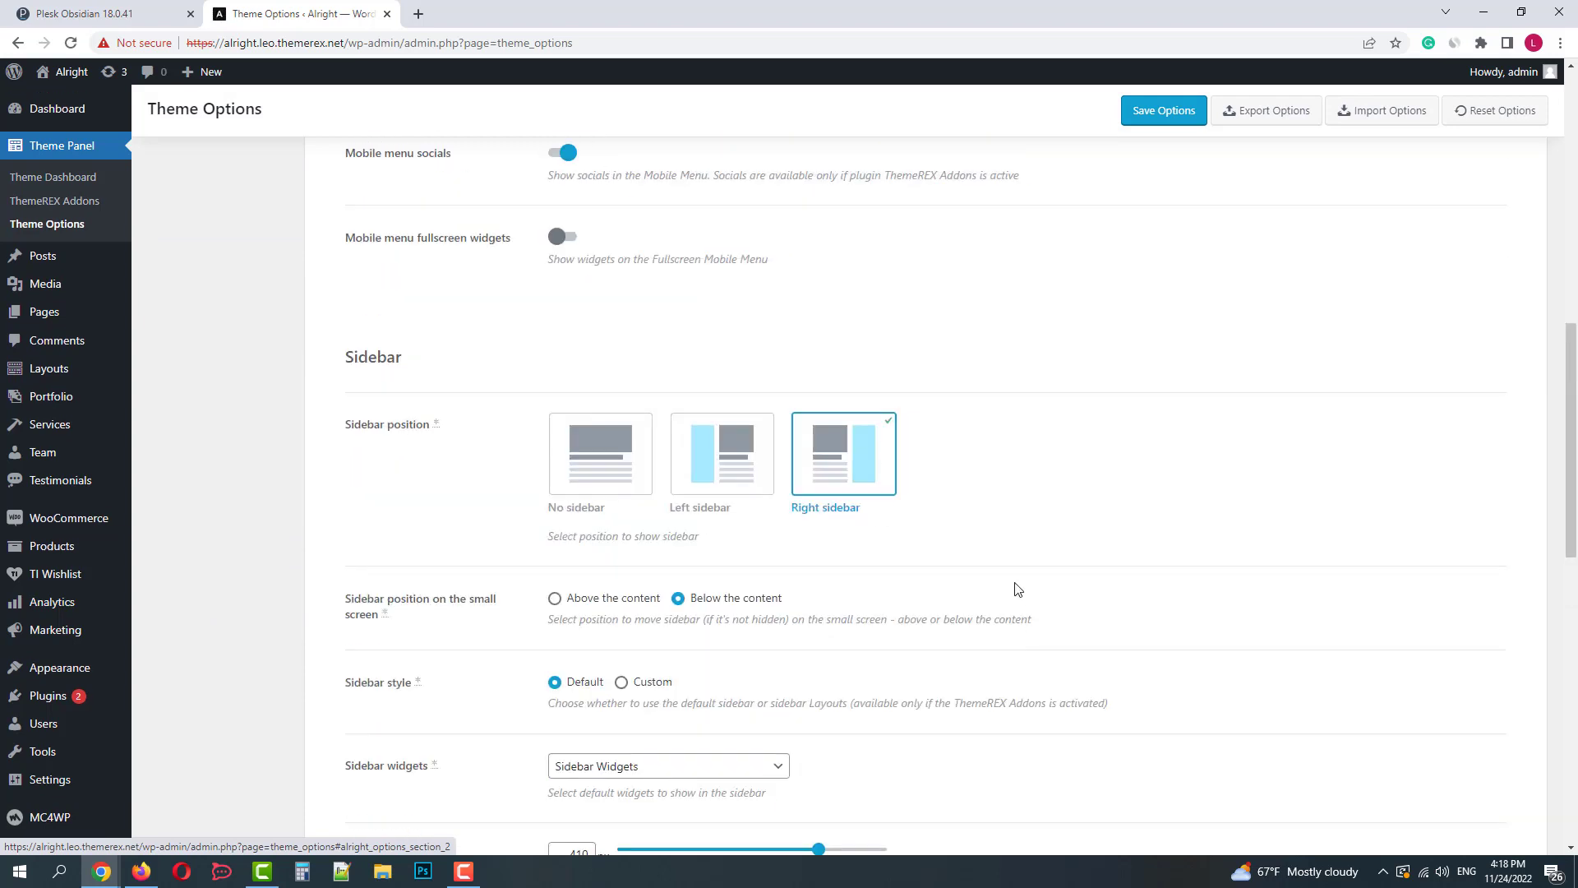
scroll(1012, 585, "up", 15)
Step: Check the header and footer layout lists, keeping Header Title Kadence and Footer Default
left_click(224, 453)
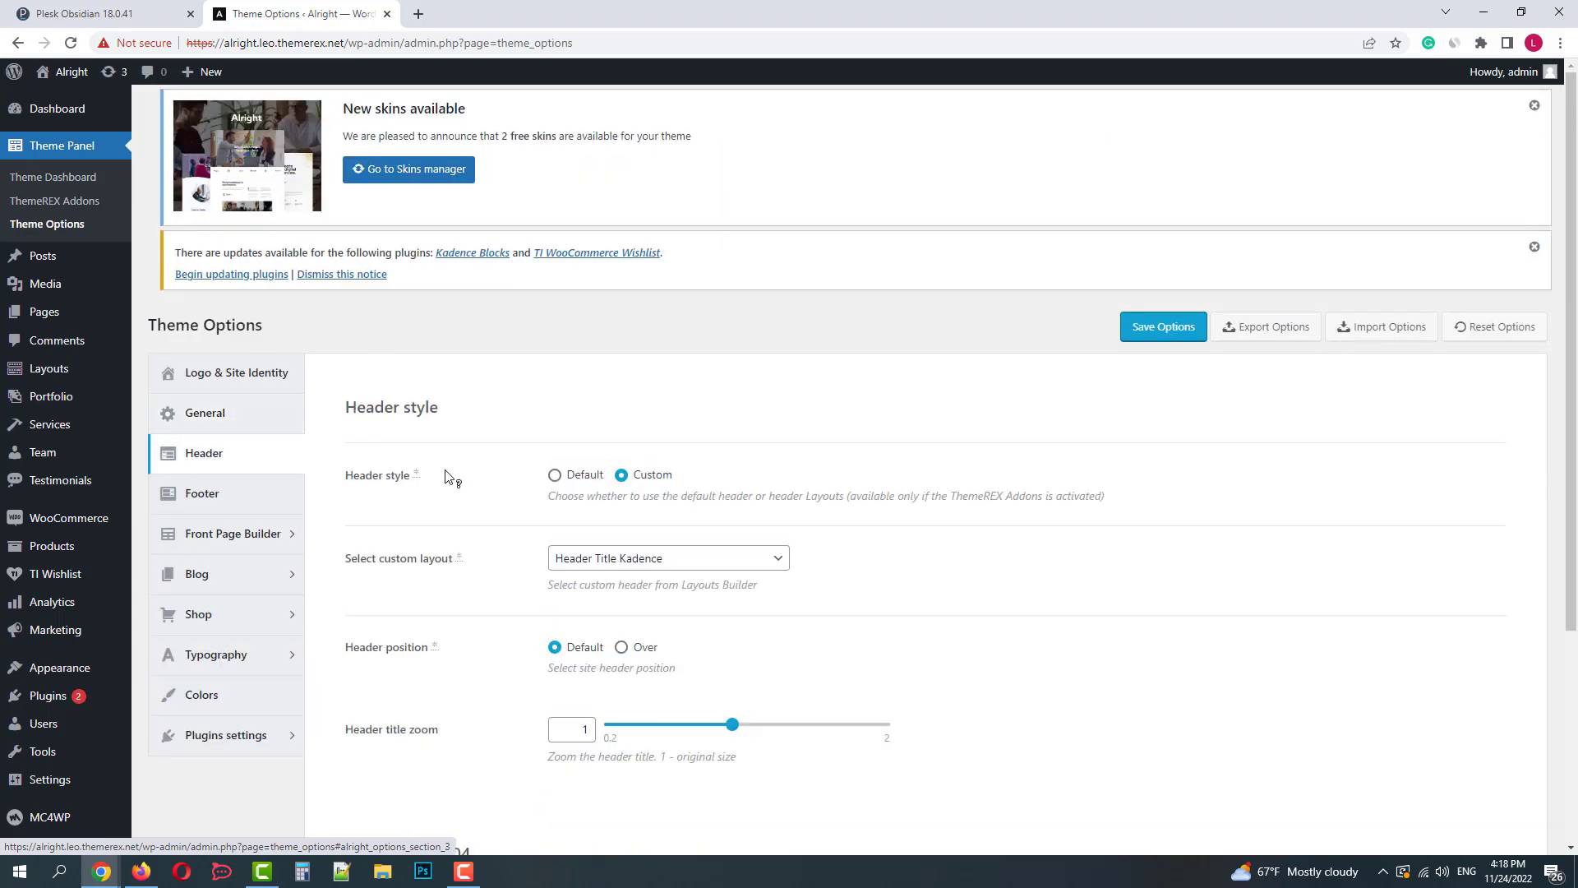
scroll(839, 490, "down", 1)
left_click(768, 475)
left_click(805, 465)
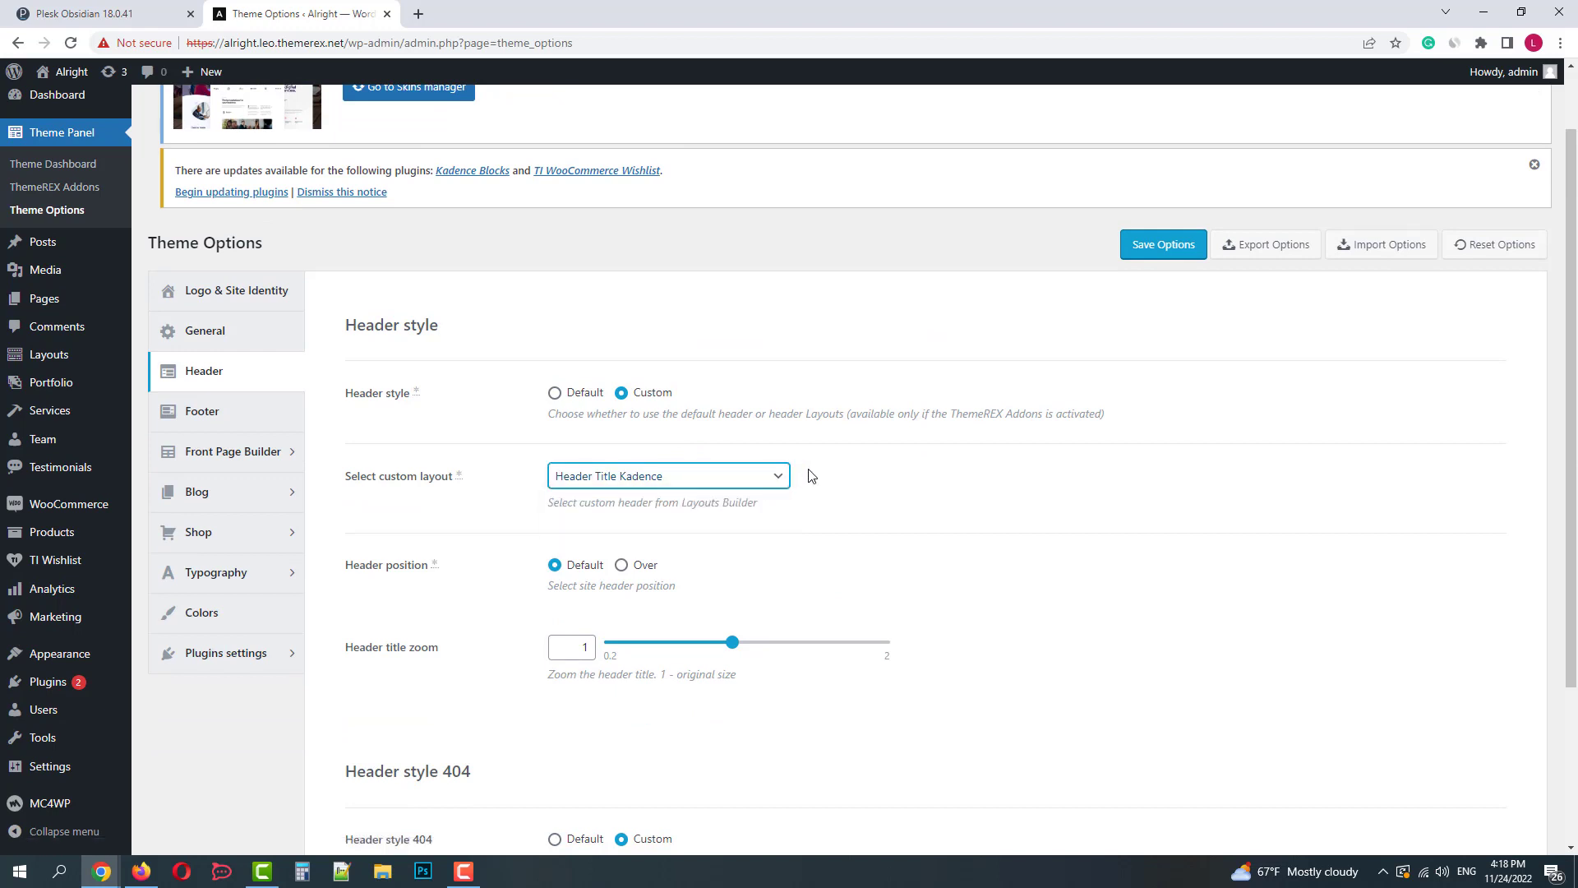
scroll(533, 397, "down", 3)
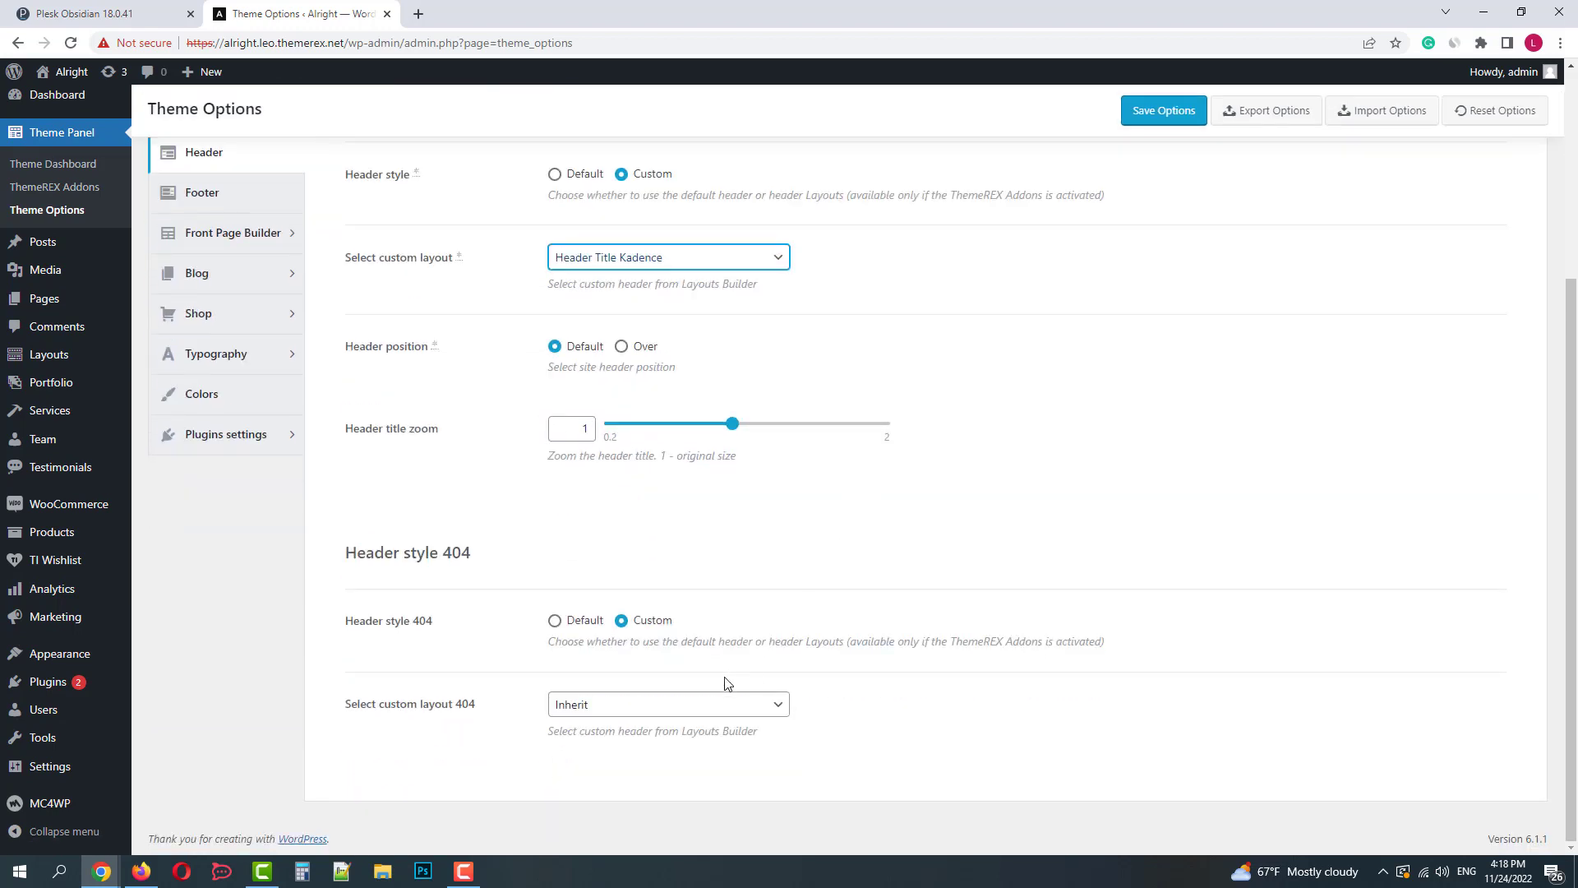
left_click(216, 196)
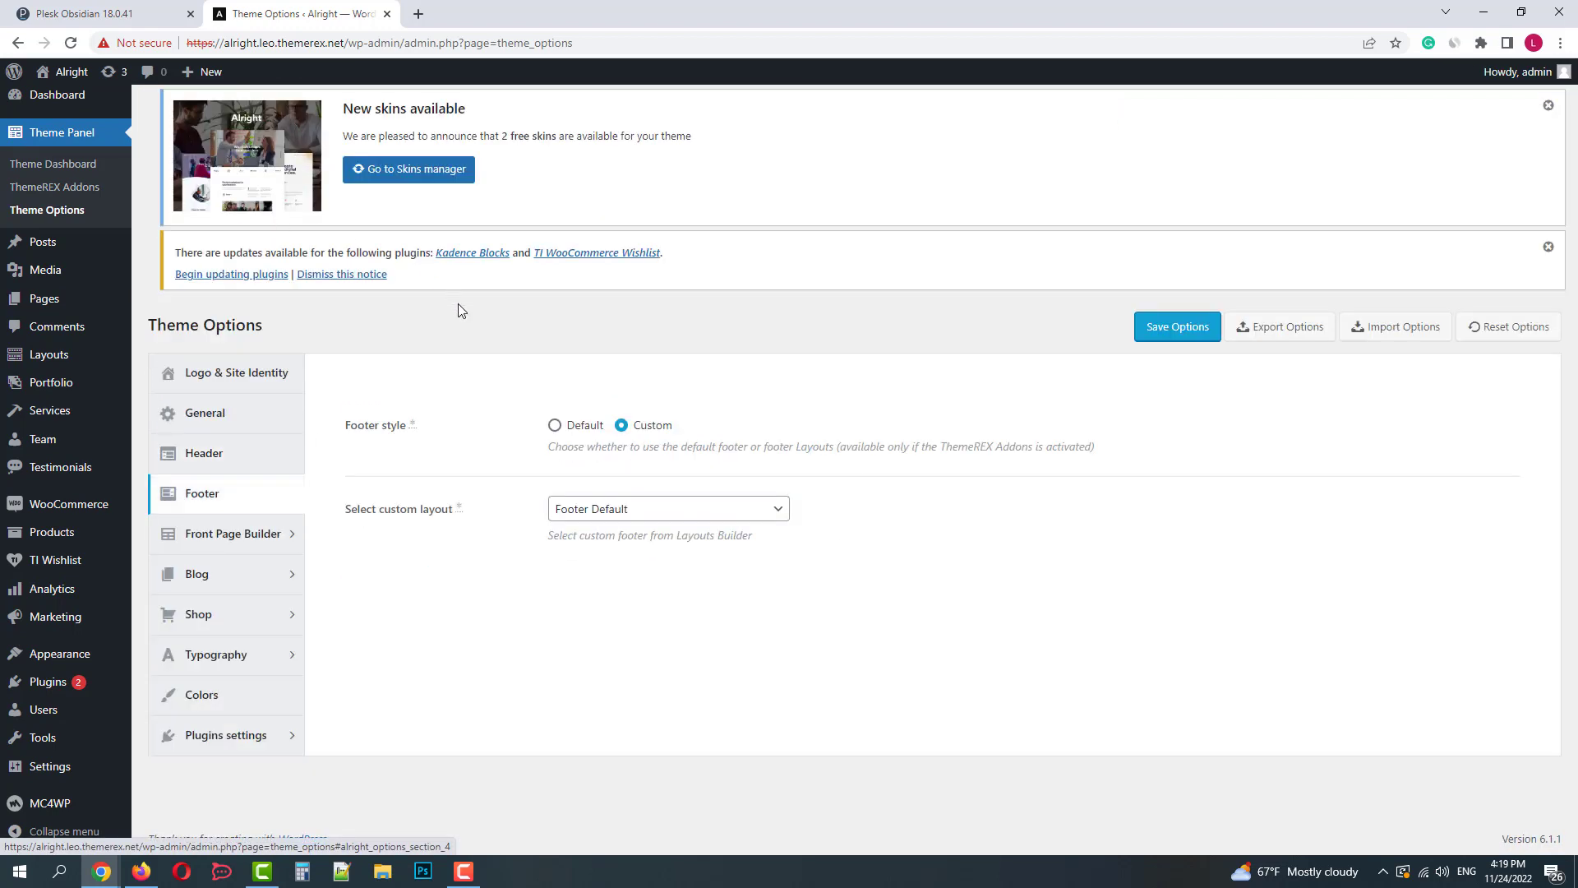
left_click(670, 515)
left_click(673, 516)
Step: Scroll through the Front Page Builder general settings
left_click(232, 536)
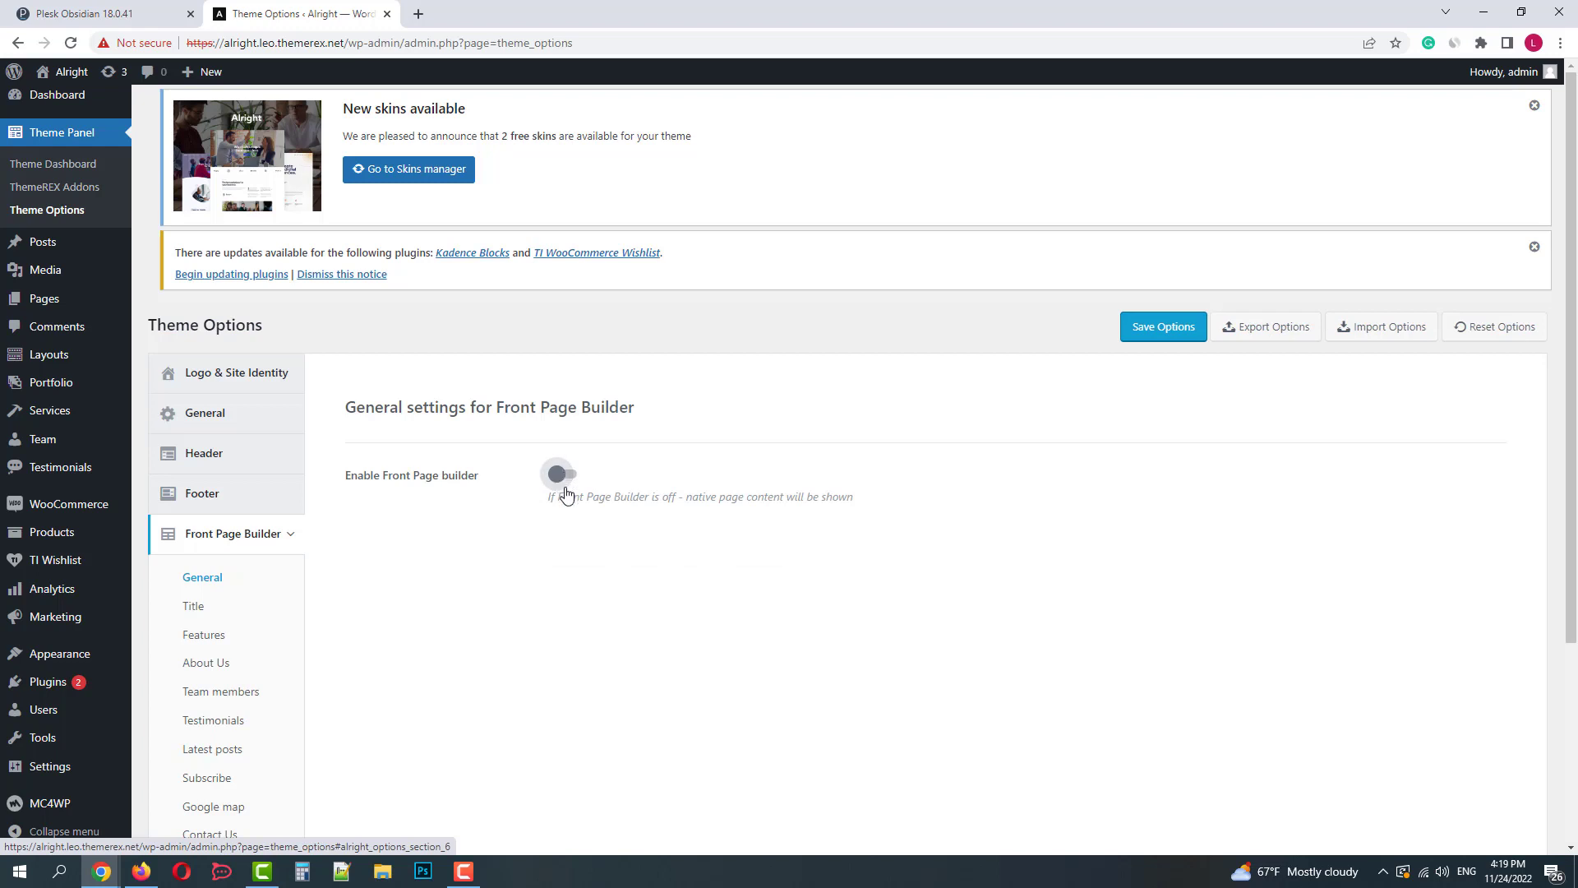
scroll(218, 538, "down", 2)
scroll(207, 654, "down", 1)
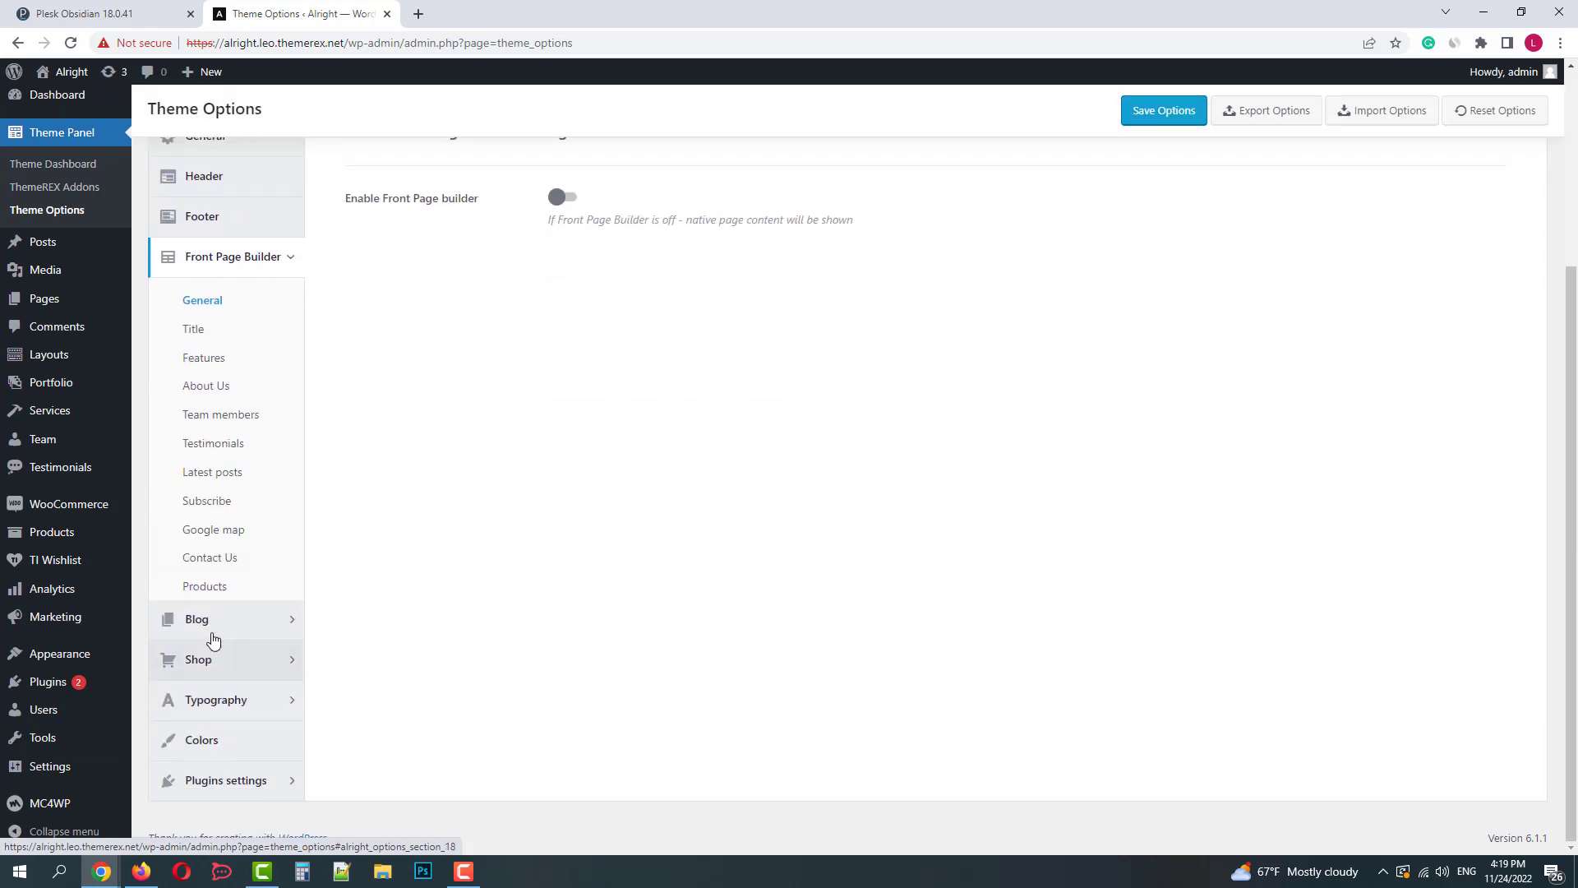
Step: Look through the Blog posts page, Shop and Typography font settings
left_click(205, 625)
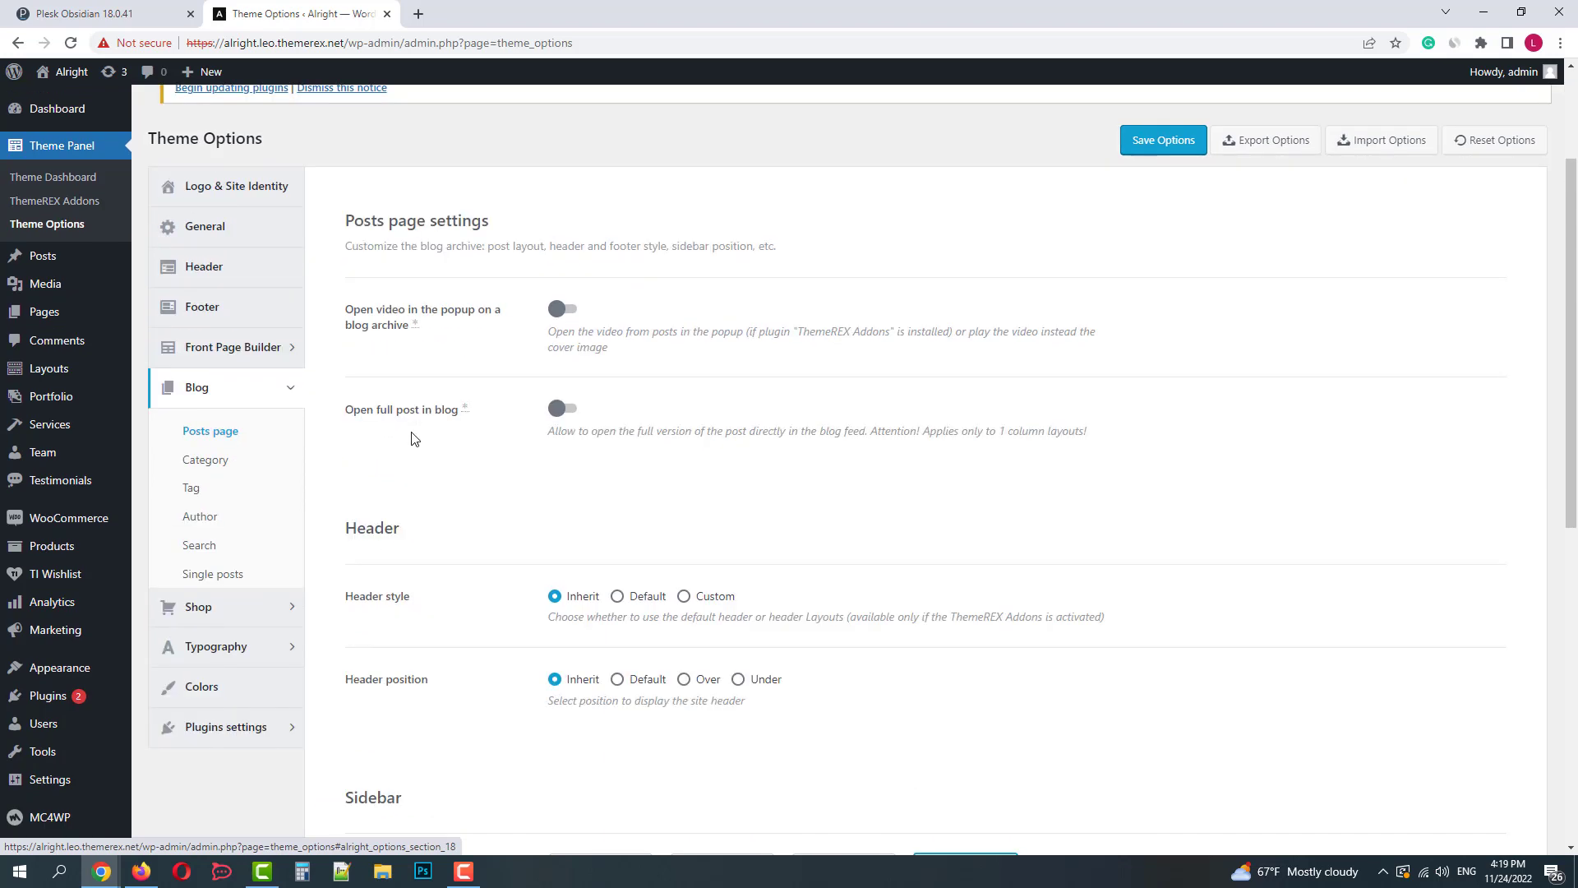
scroll(411, 436, "down", 6)
scroll(412, 437, "down", 2)
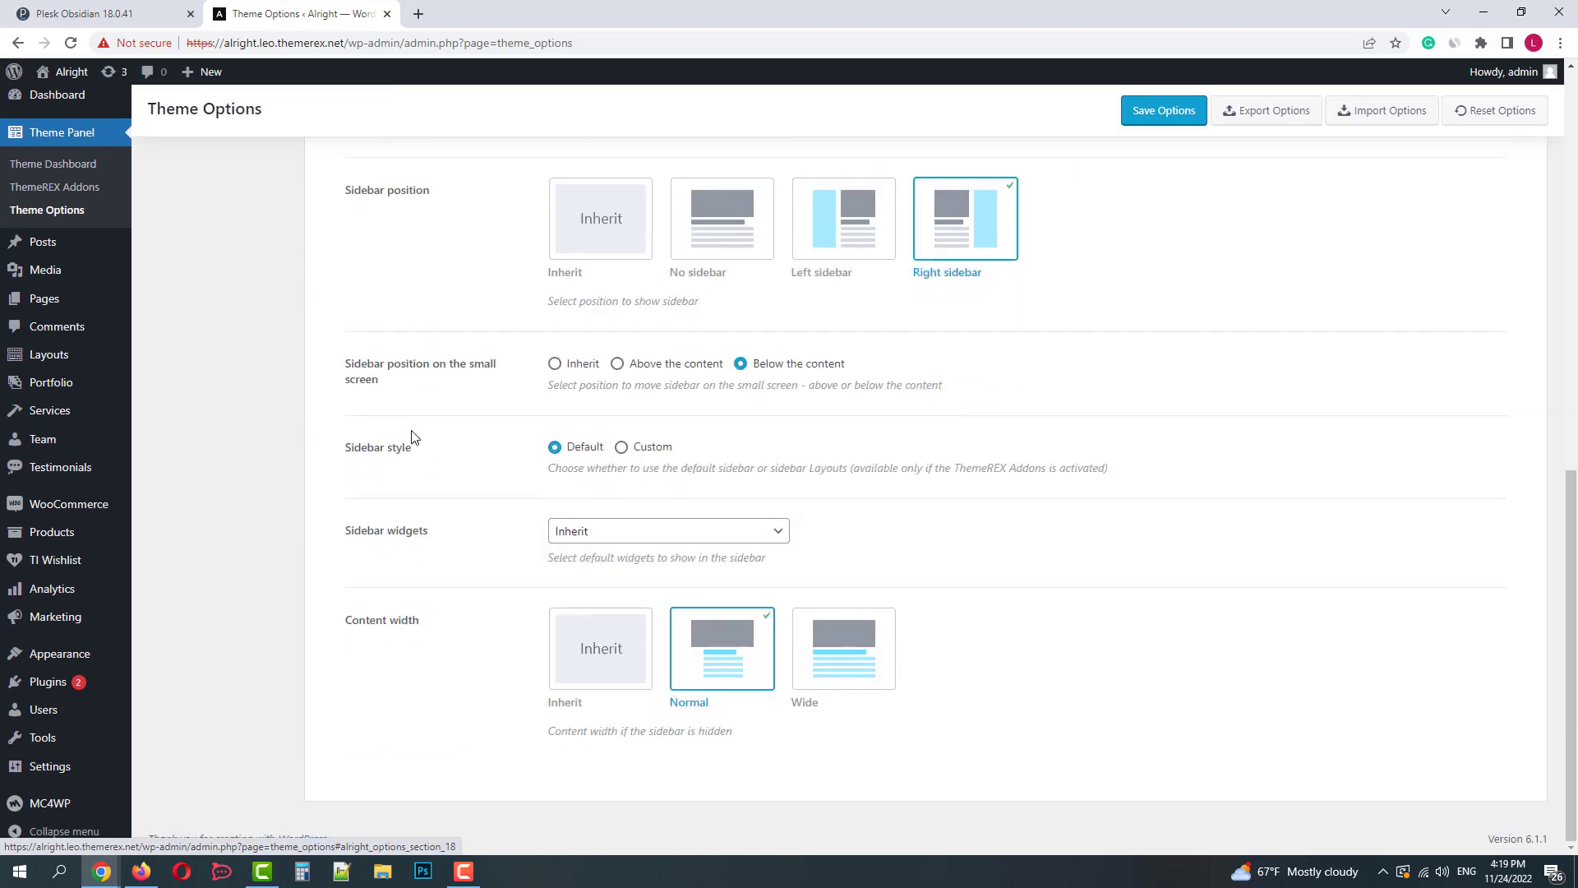
scroll(412, 436, "up", 6)
left_click(230, 436)
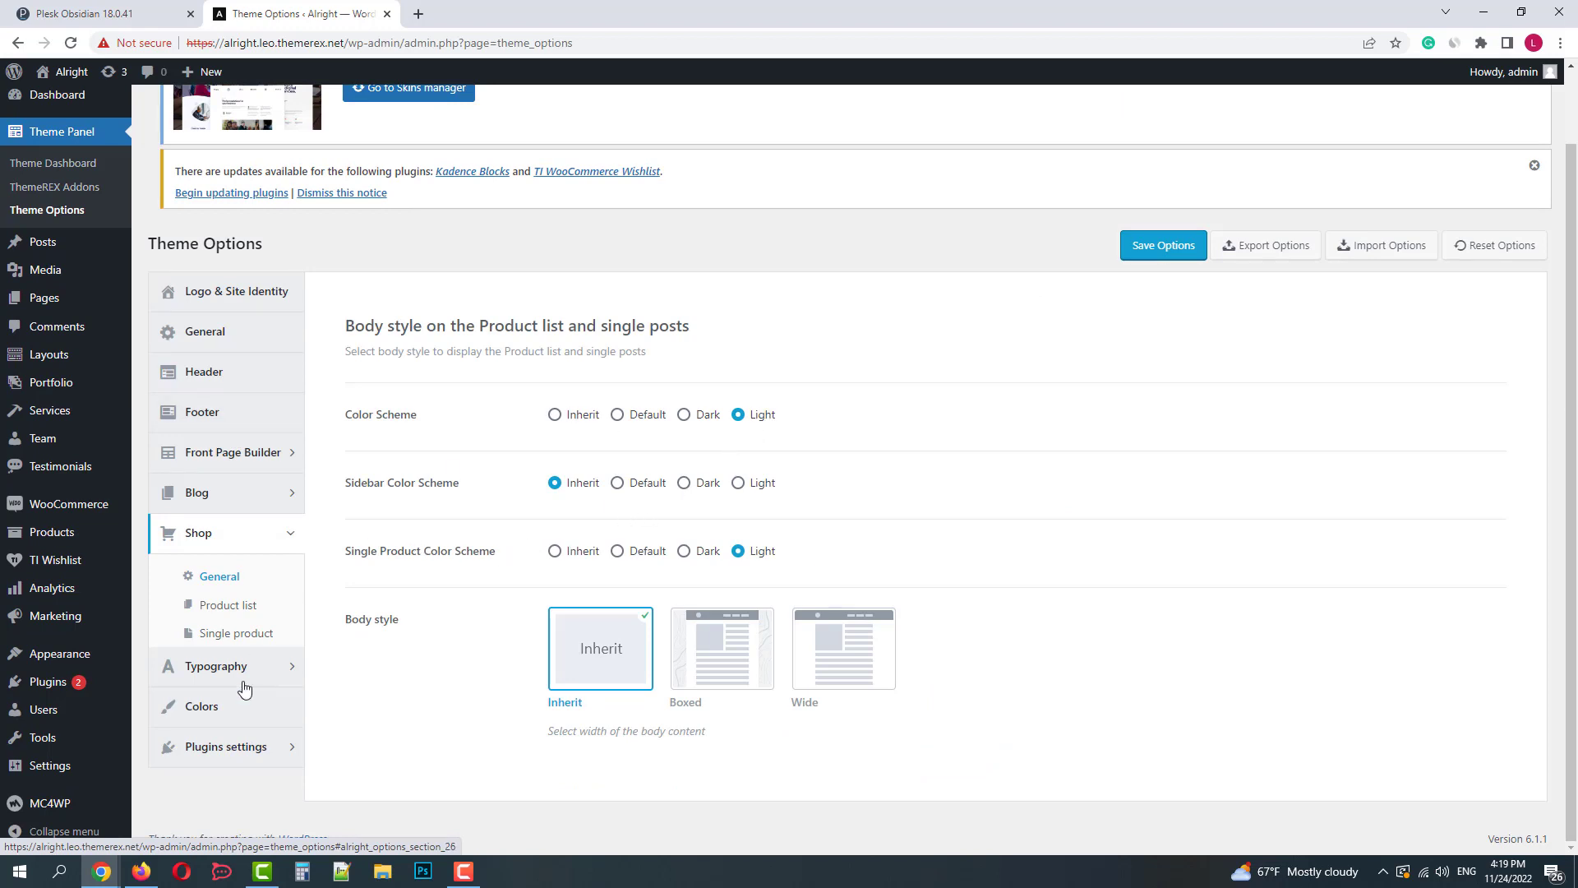
left_click(217, 666)
scroll(394, 608, "down", 3)
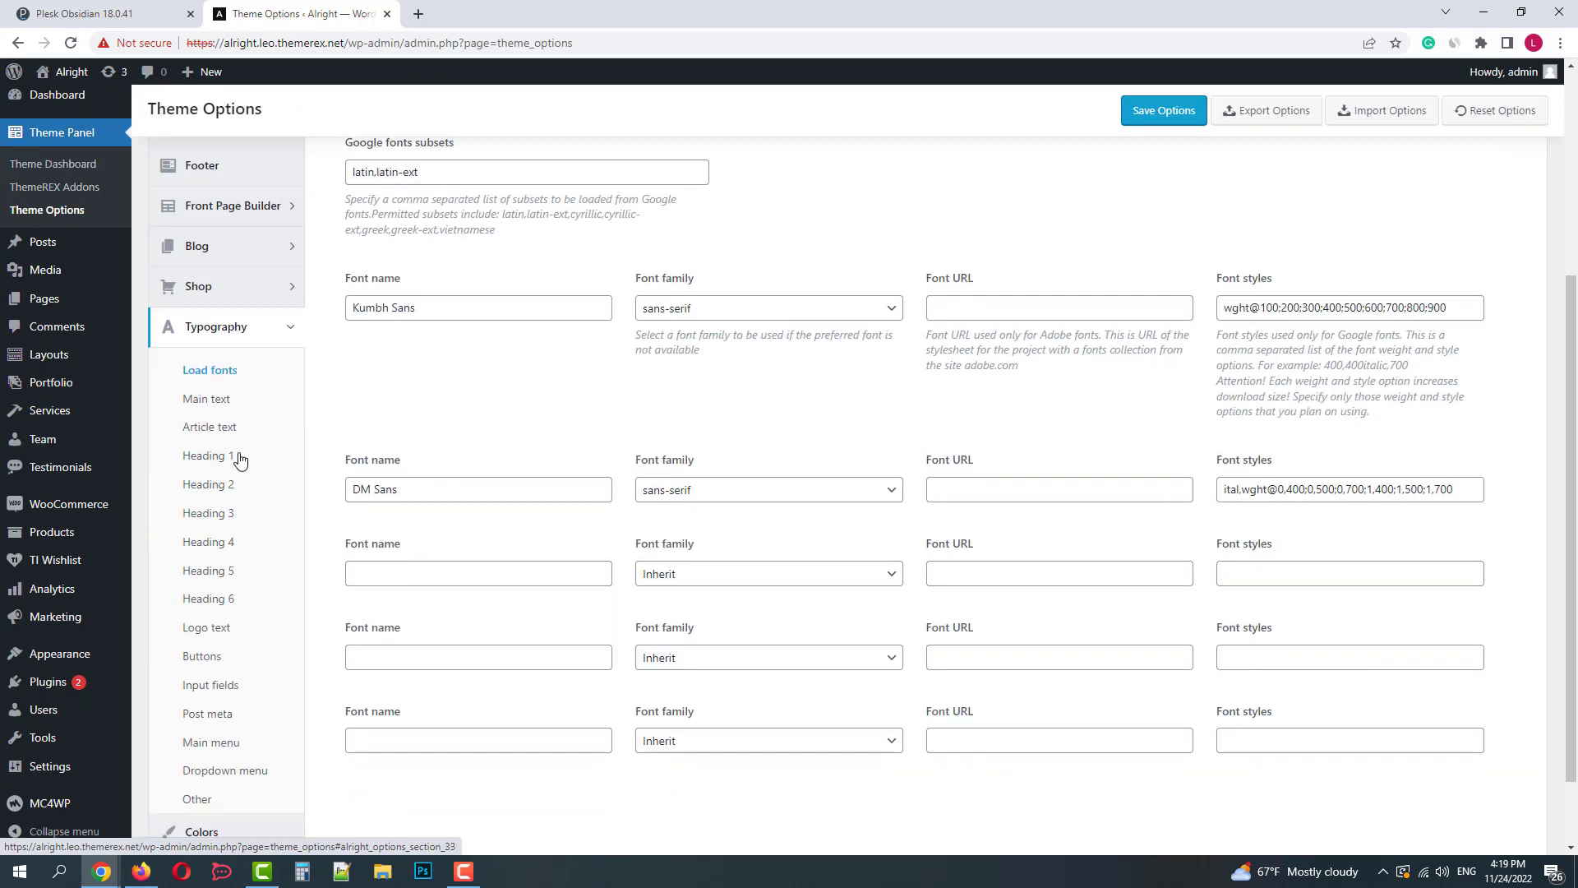
scroll(211, 515, "down", 1)
Step: Set the Colors editor type to Advanced, leaving the colour scheme on Default
left_click(206, 738)
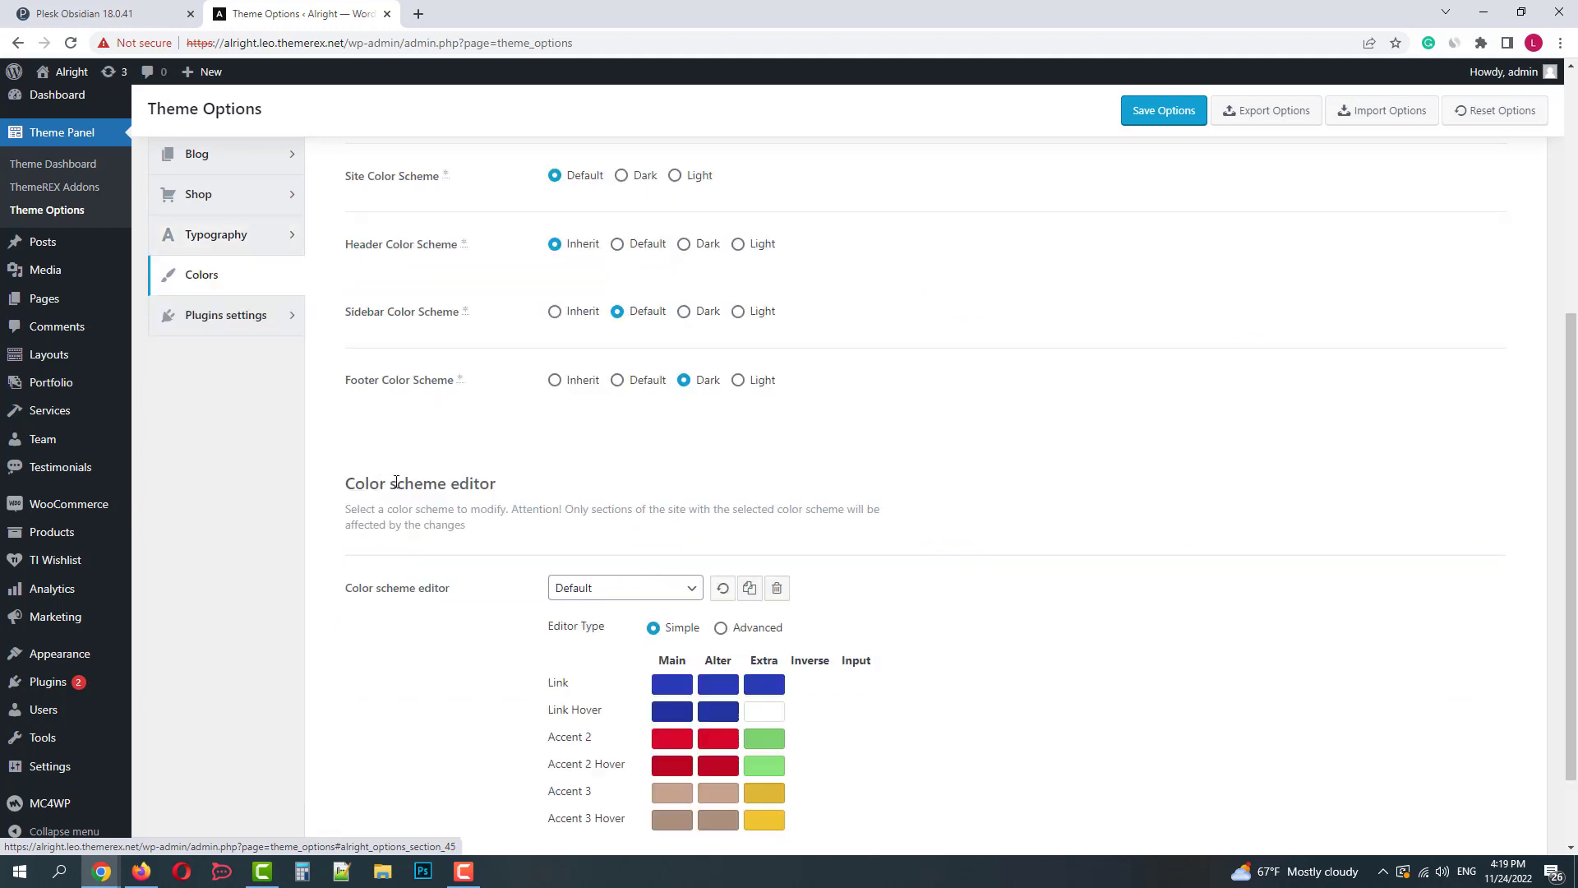
scroll(395, 488, "up", 3)
scroll(394, 488, "down", 4)
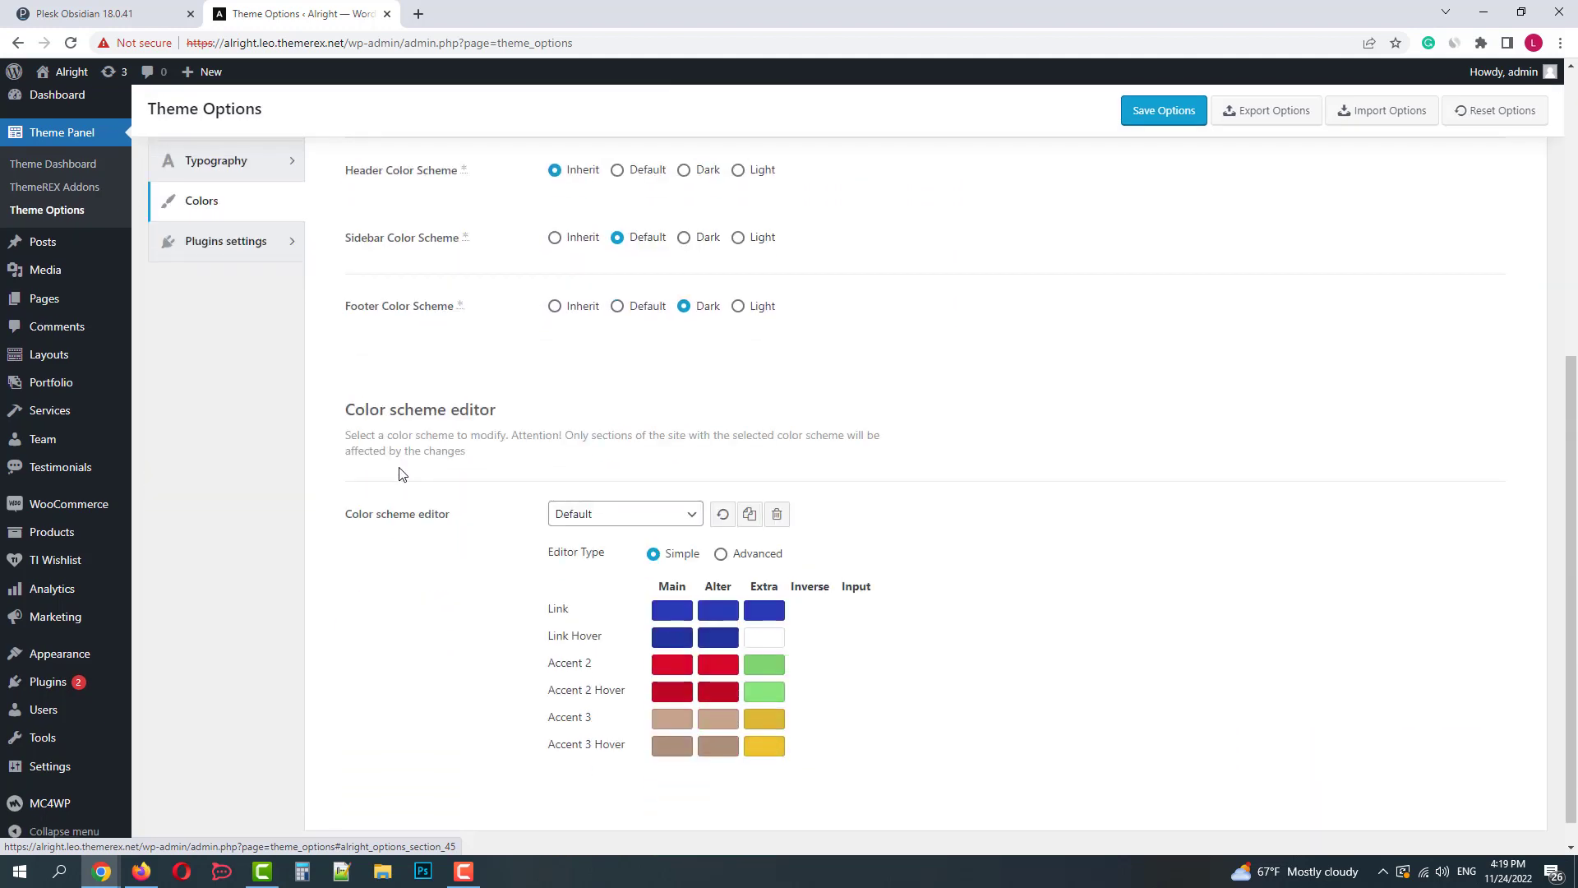
left_click(746, 563)
left_click(629, 515)
scroll(625, 493, "down", 2)
left_click(612, 351)
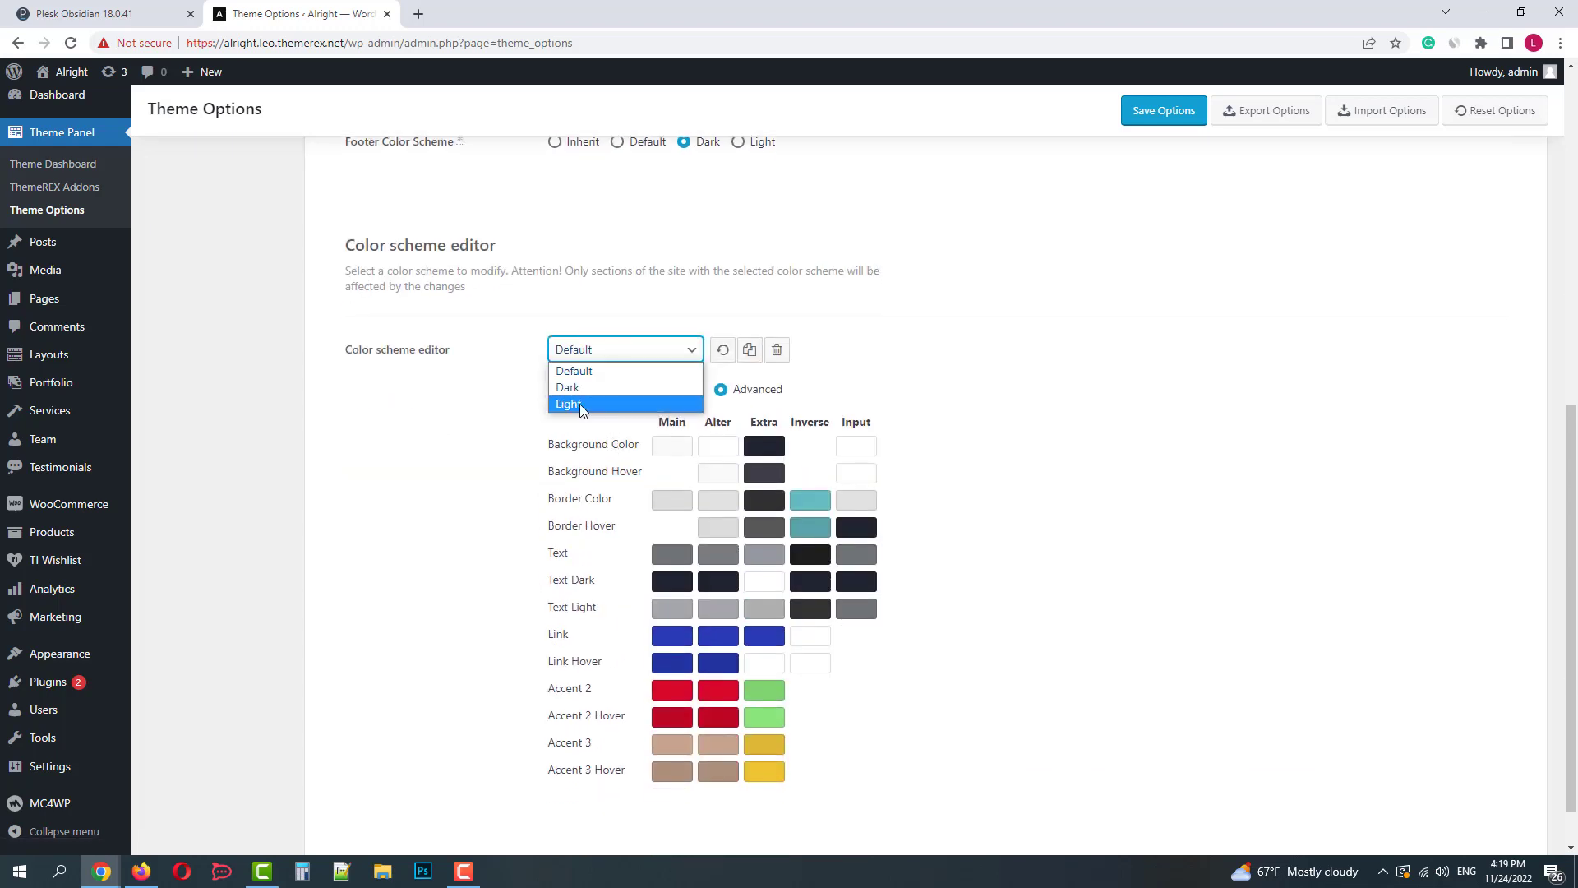
left_click(462, 429)
scroll(461, 424, "up", 4)
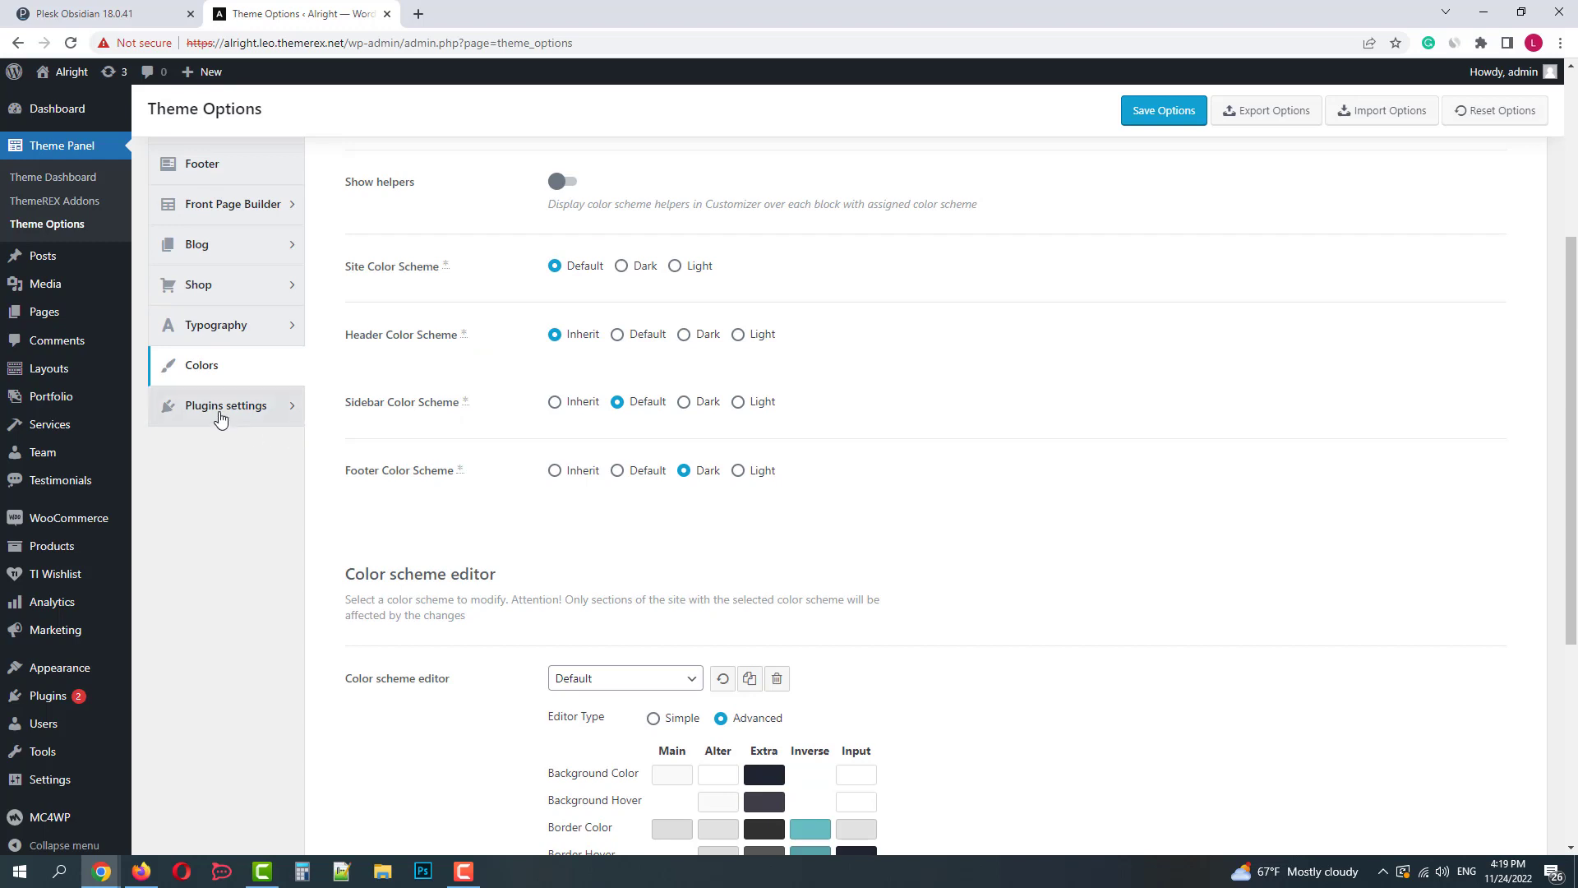
Step: Show the Portfolio plugin settings with Default /2 columns style and no post animation
left_click(219, 409)
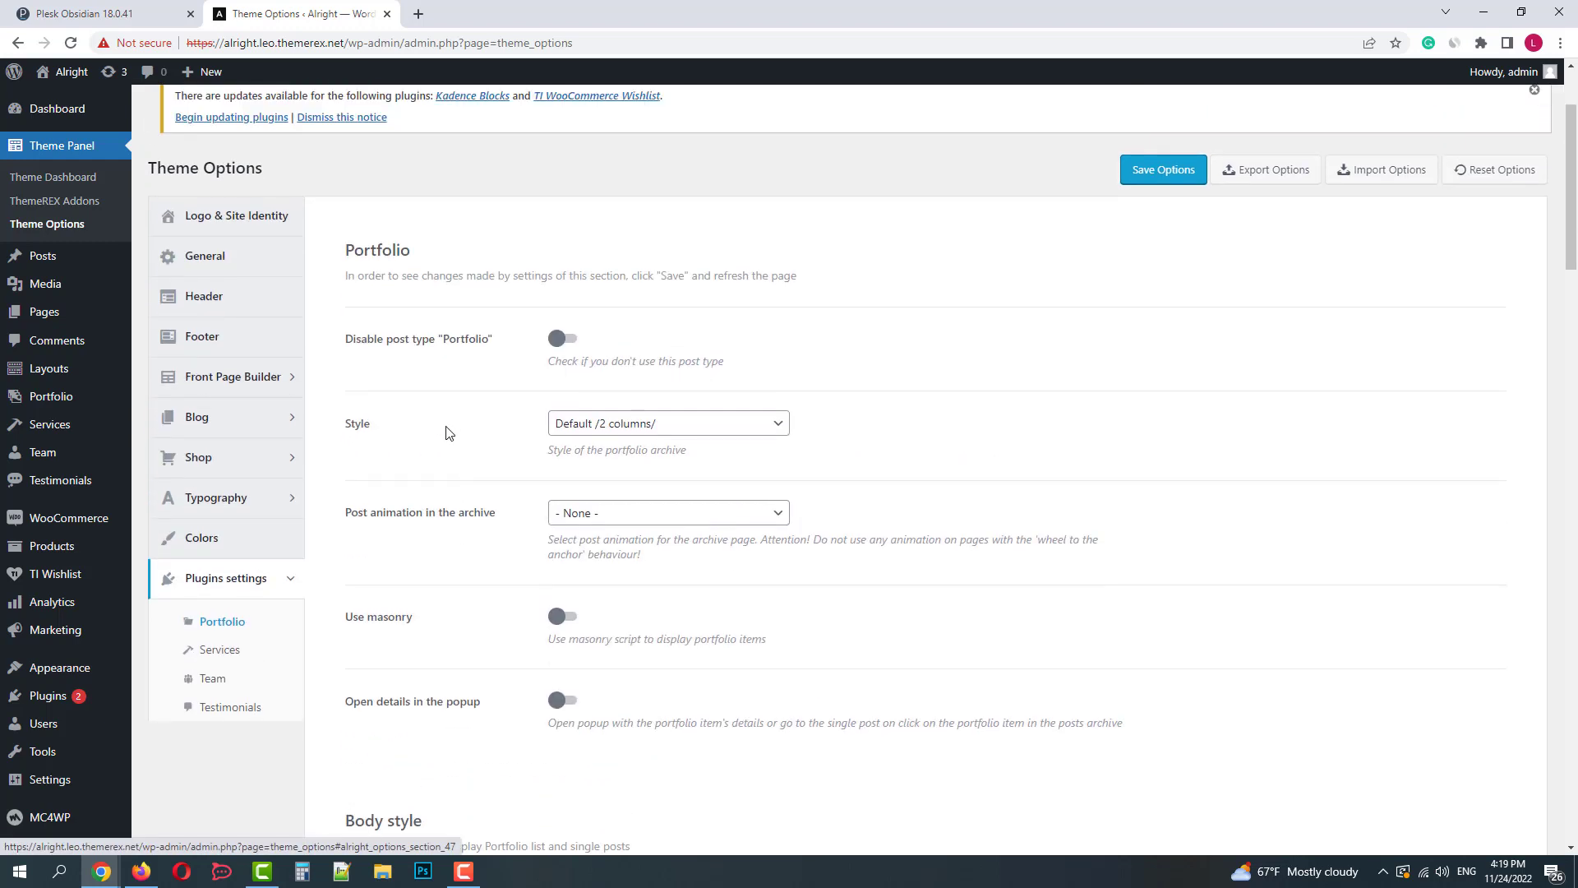
scroll(448, 433, "down", 6)
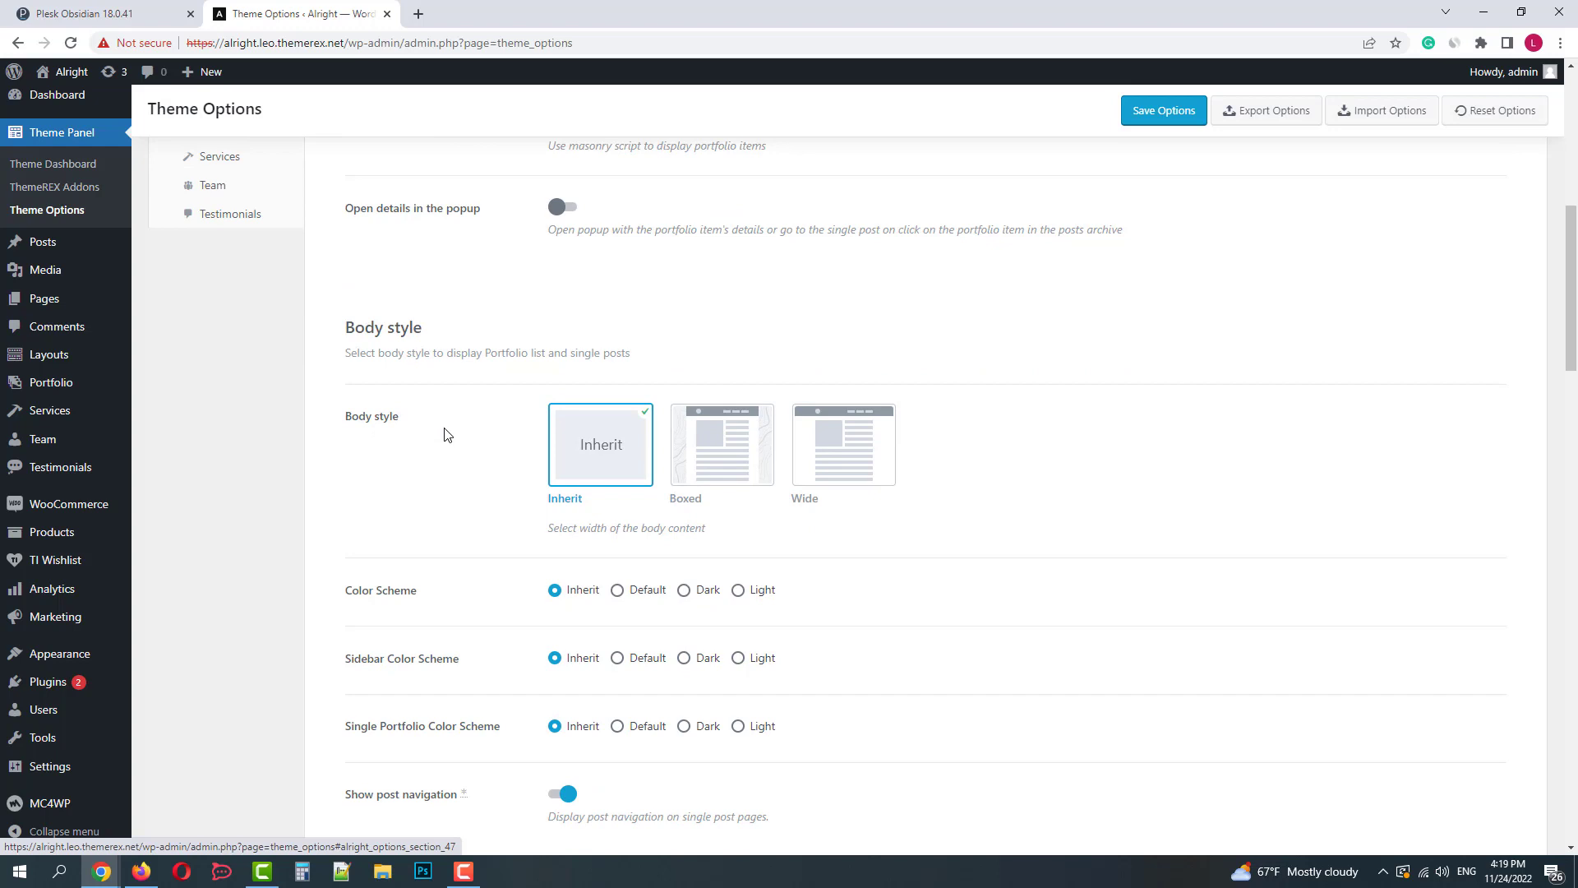
scroll(444, 434, "up", 8)
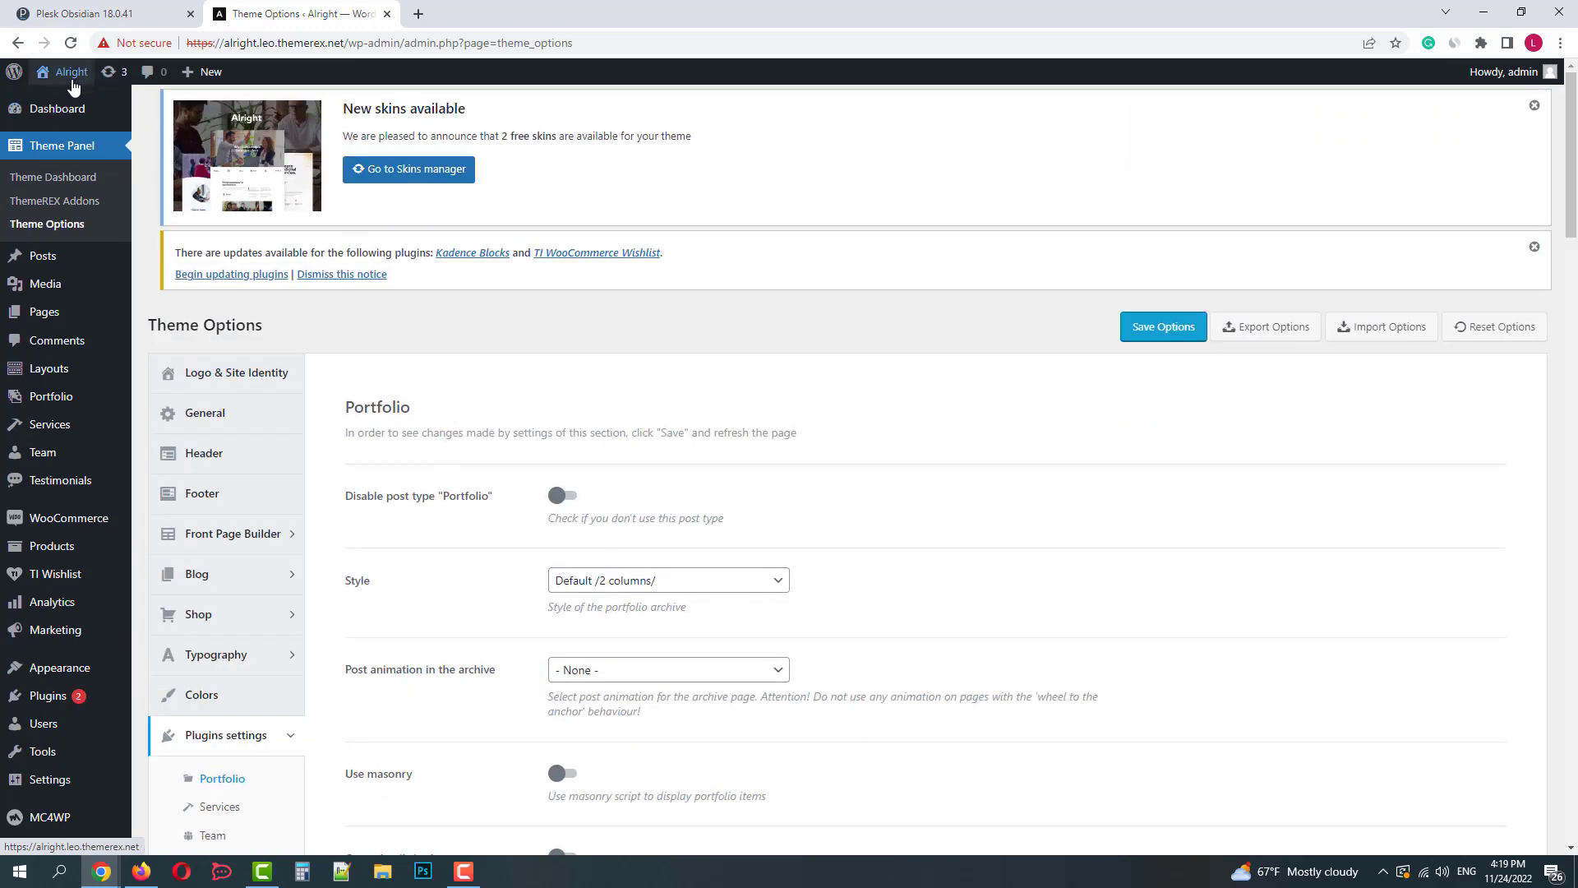
Step: Switch to the live homepage and launch the Customizer from the admin bar
mouse_move(72, 82)
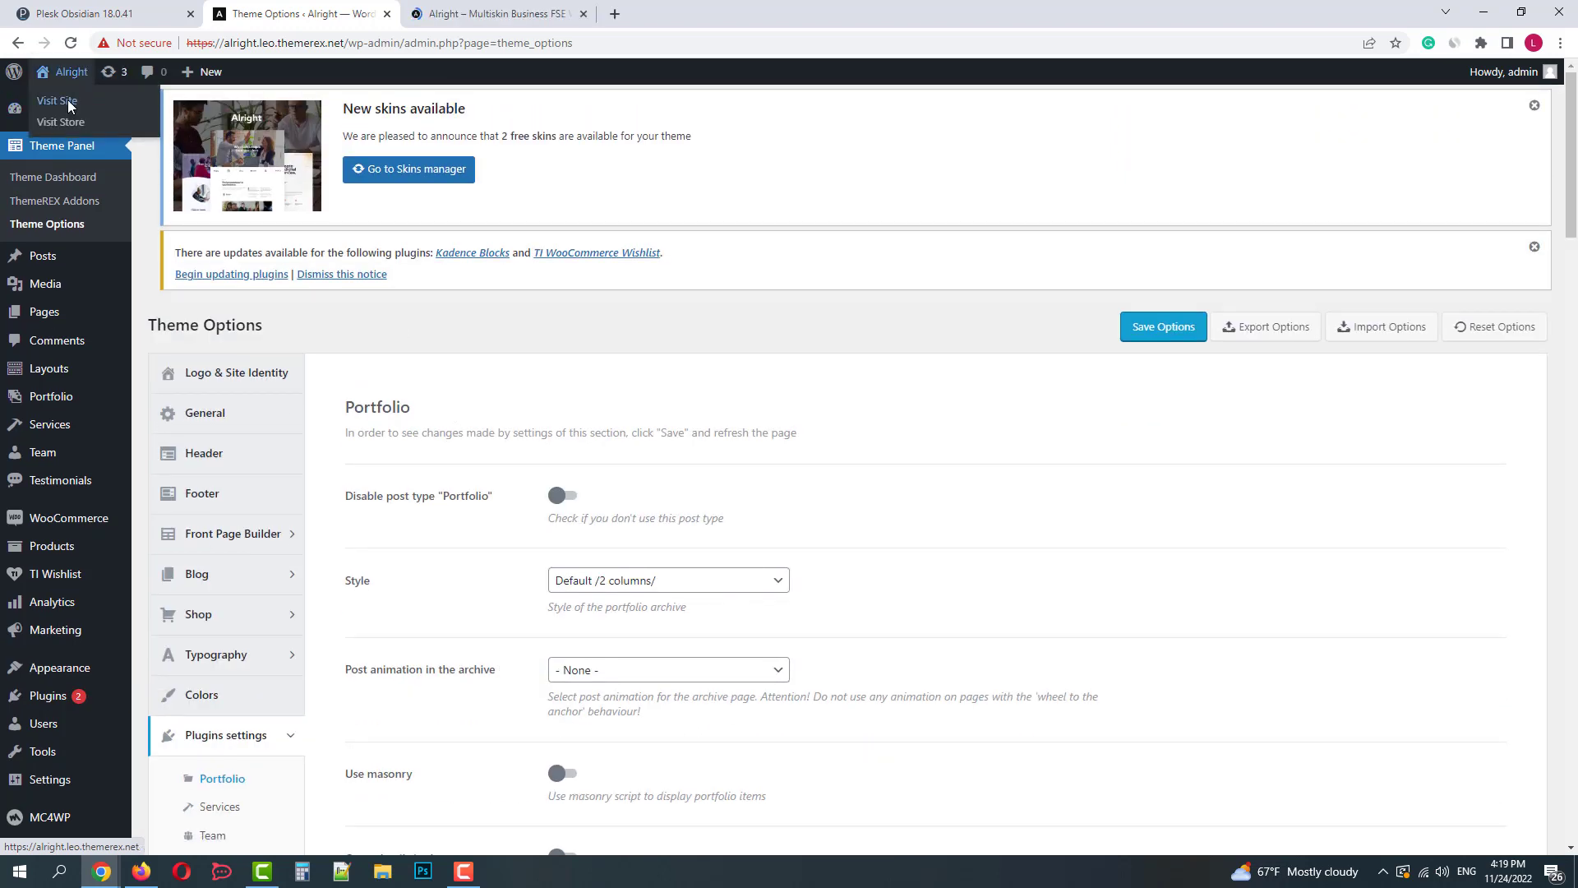
key("ctrl+Tab")
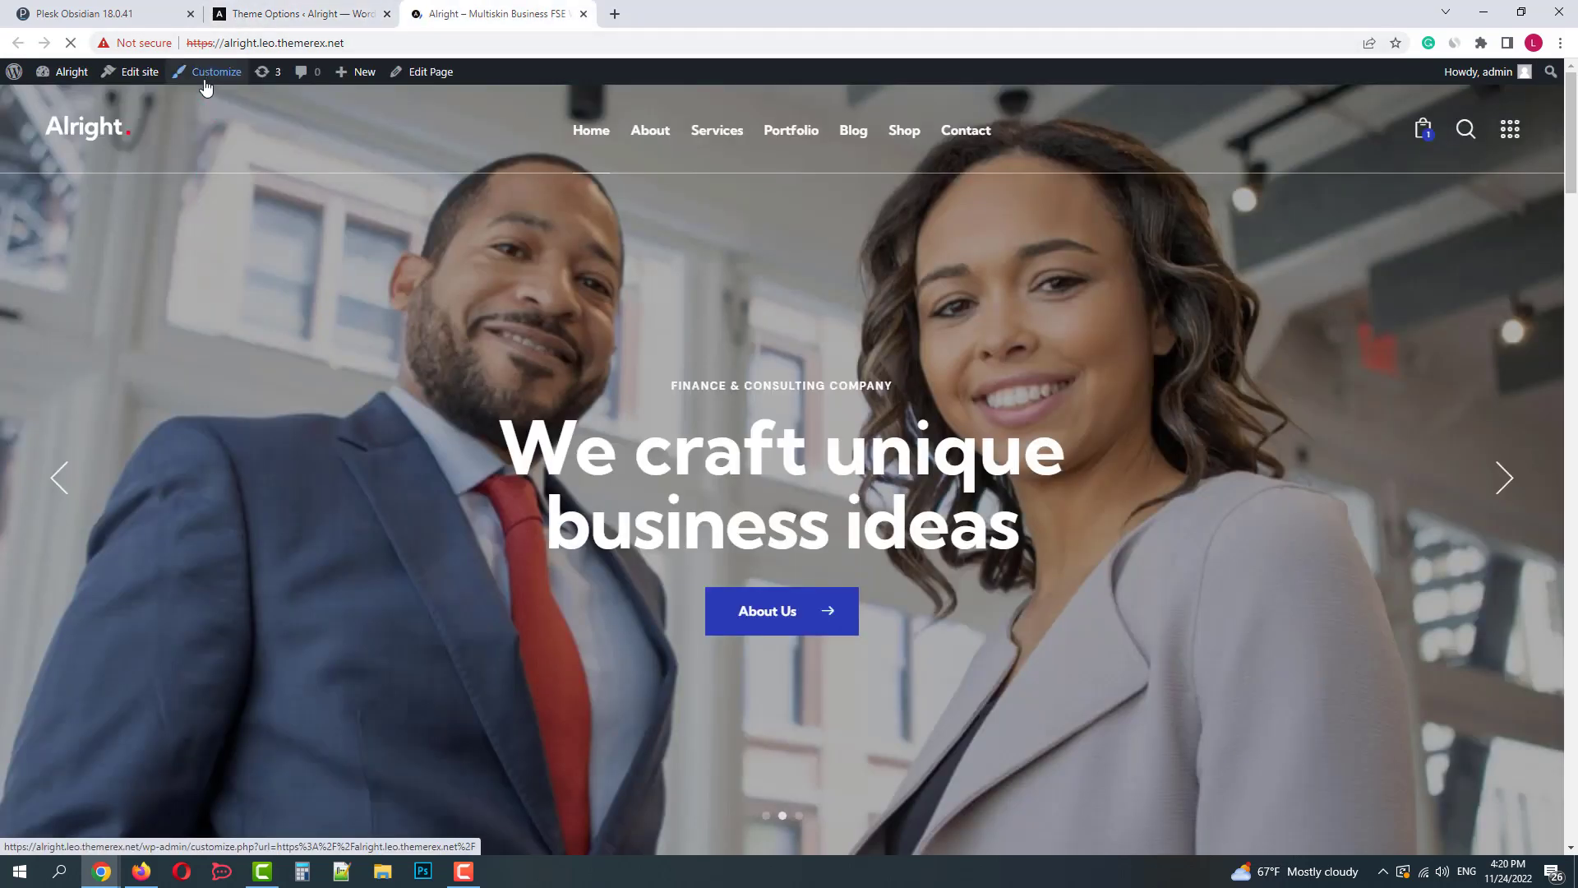
left_click(205, 74)
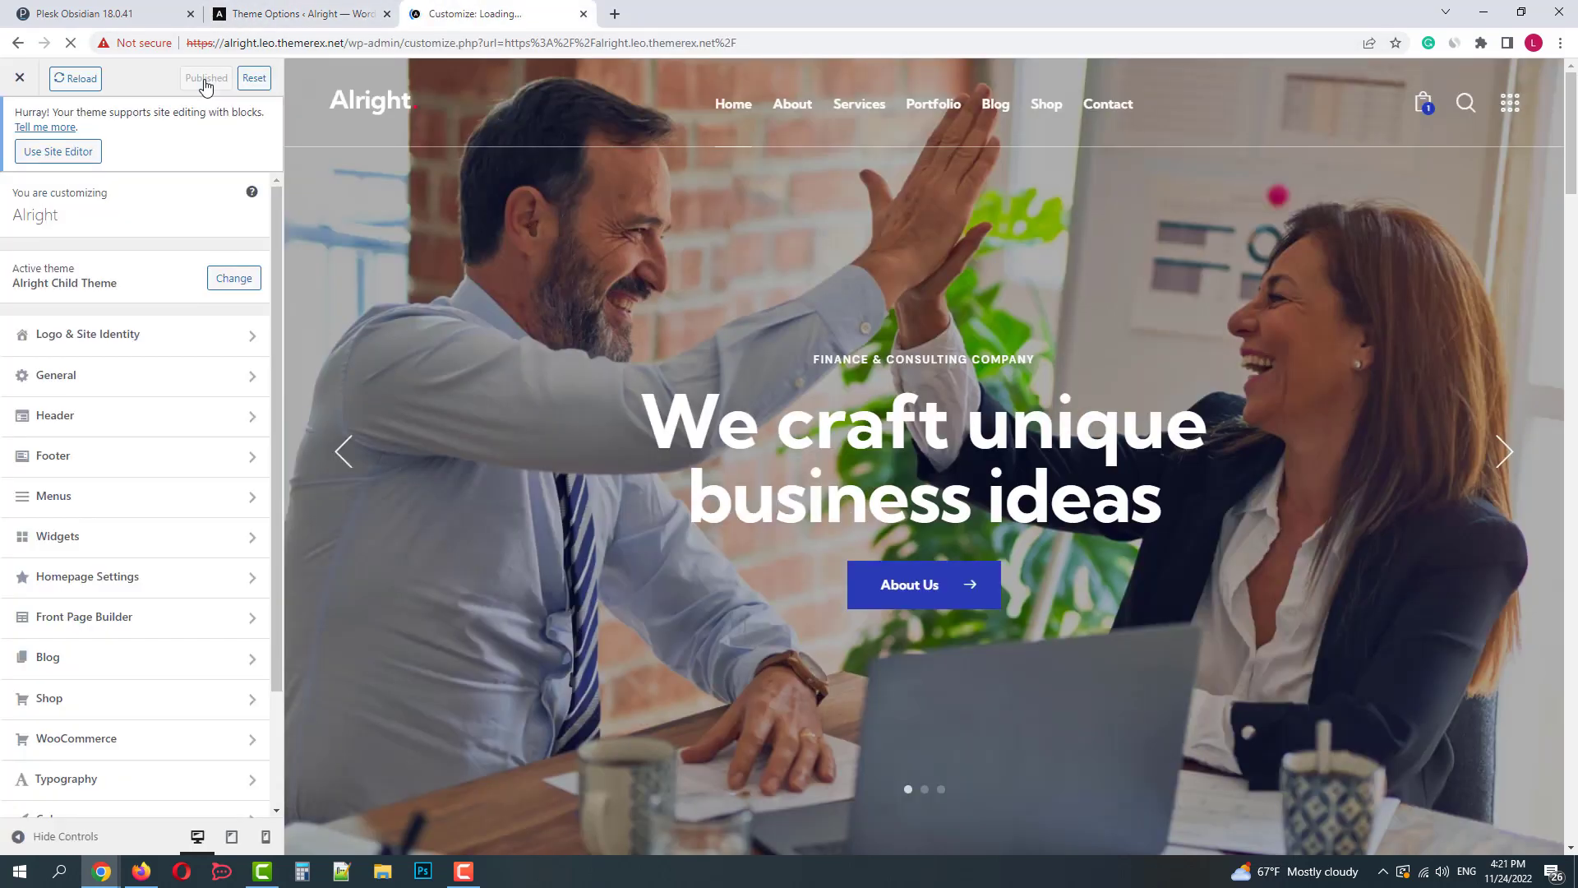
scroll(152, 205, "down", 1)
scroll(151, 206, "up", 1)
Step: Peek at the Site Identity, Typography Heading 4 and Additional CSS panels, returning to the main list
left_click(146, 338)
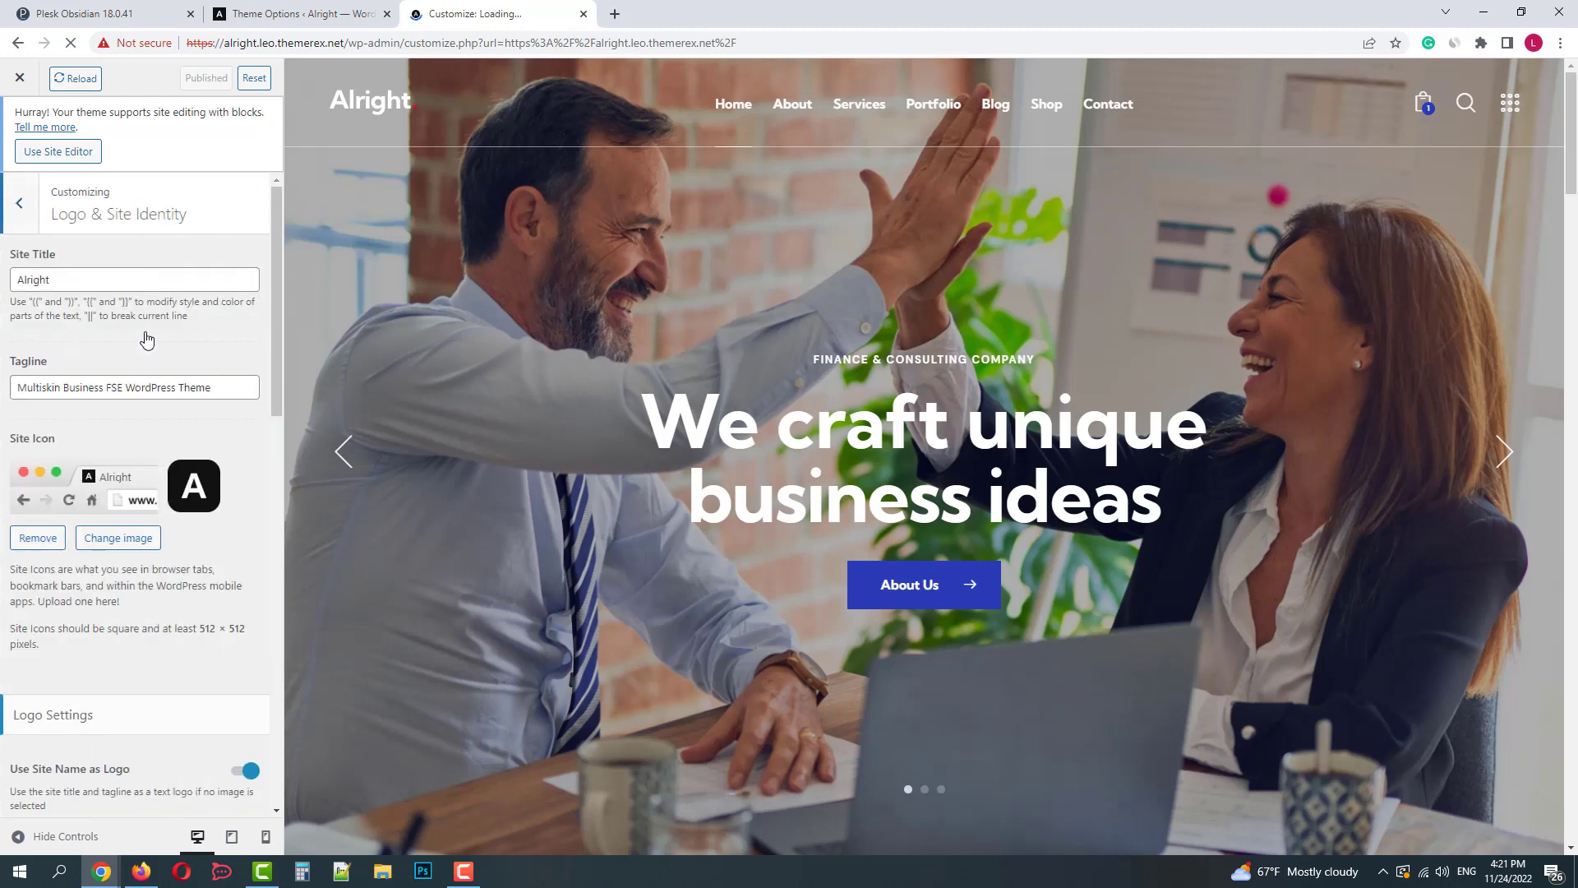
left_click(15, 220)
scroll(108, 317, "down", 1)
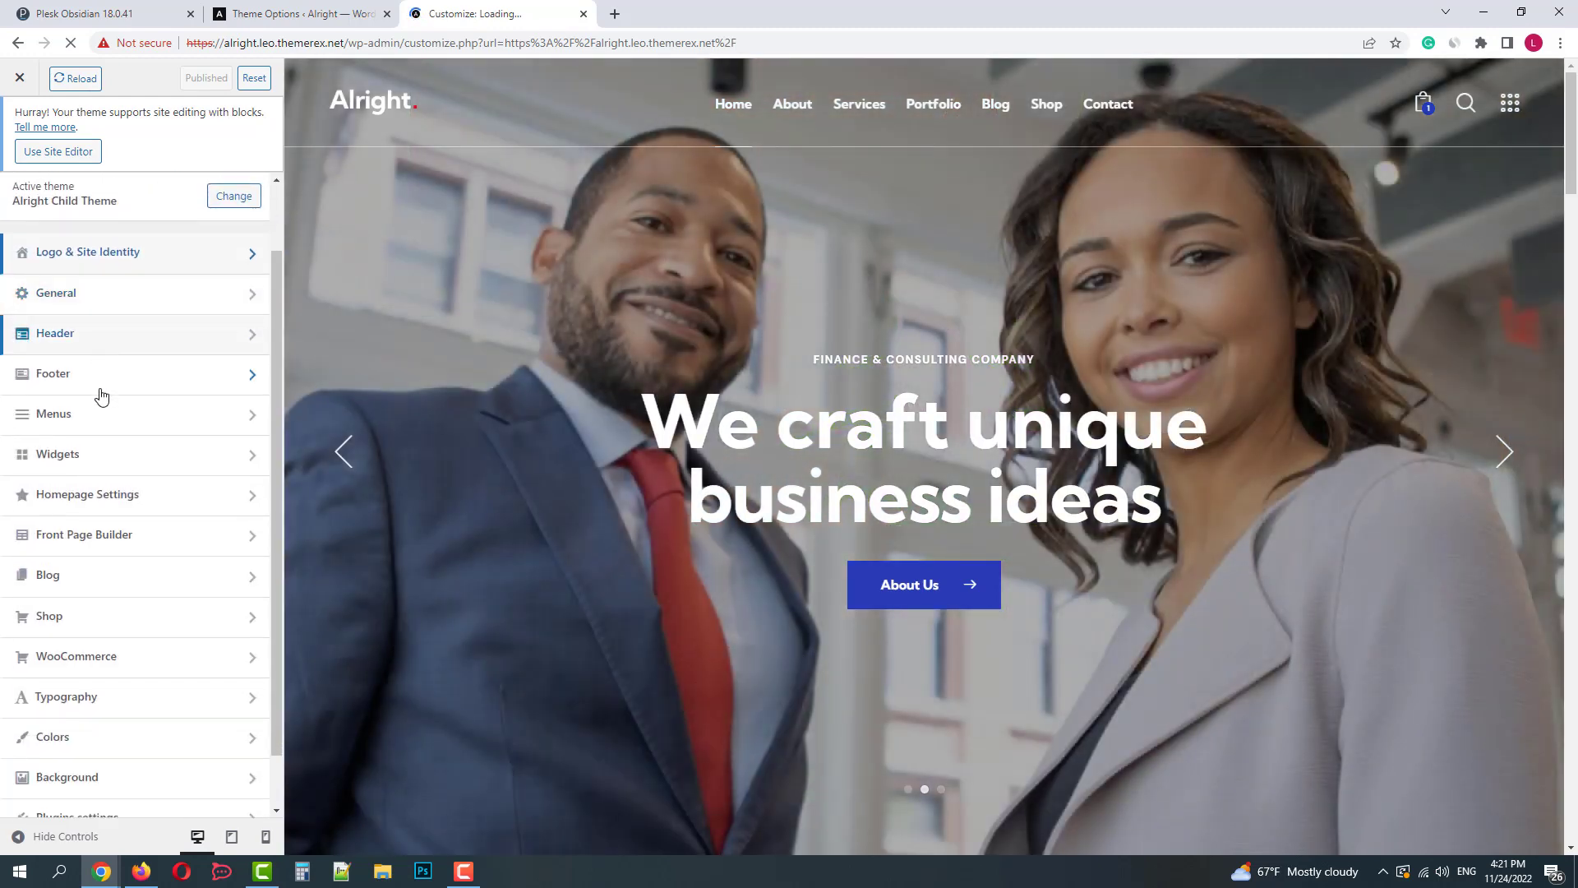
scroll(109, 451, "down", 1)
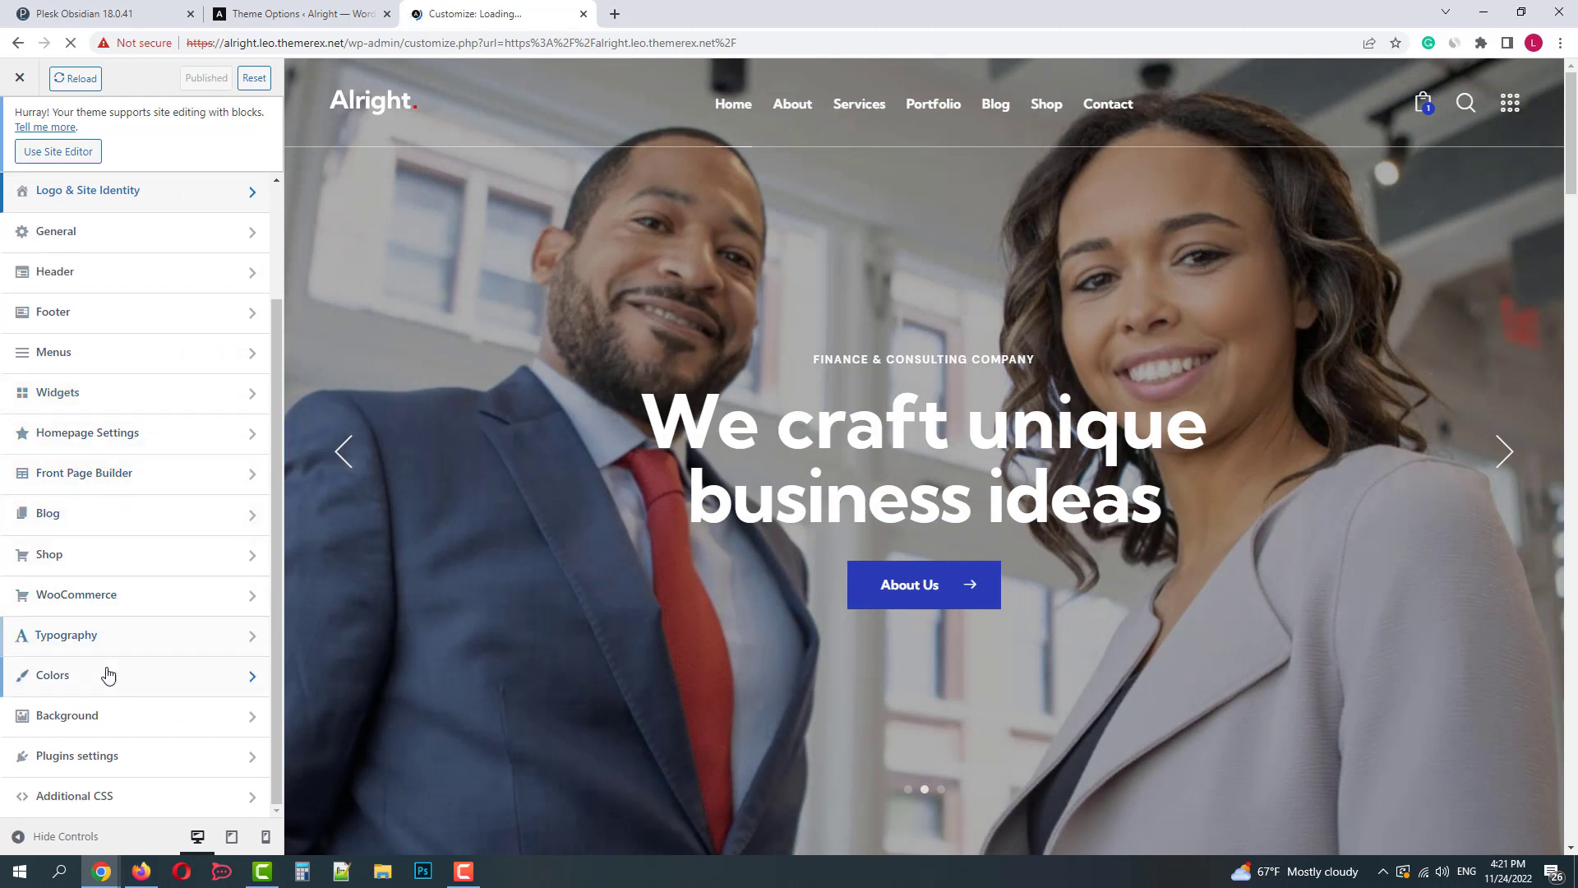
left_click(102, 644)
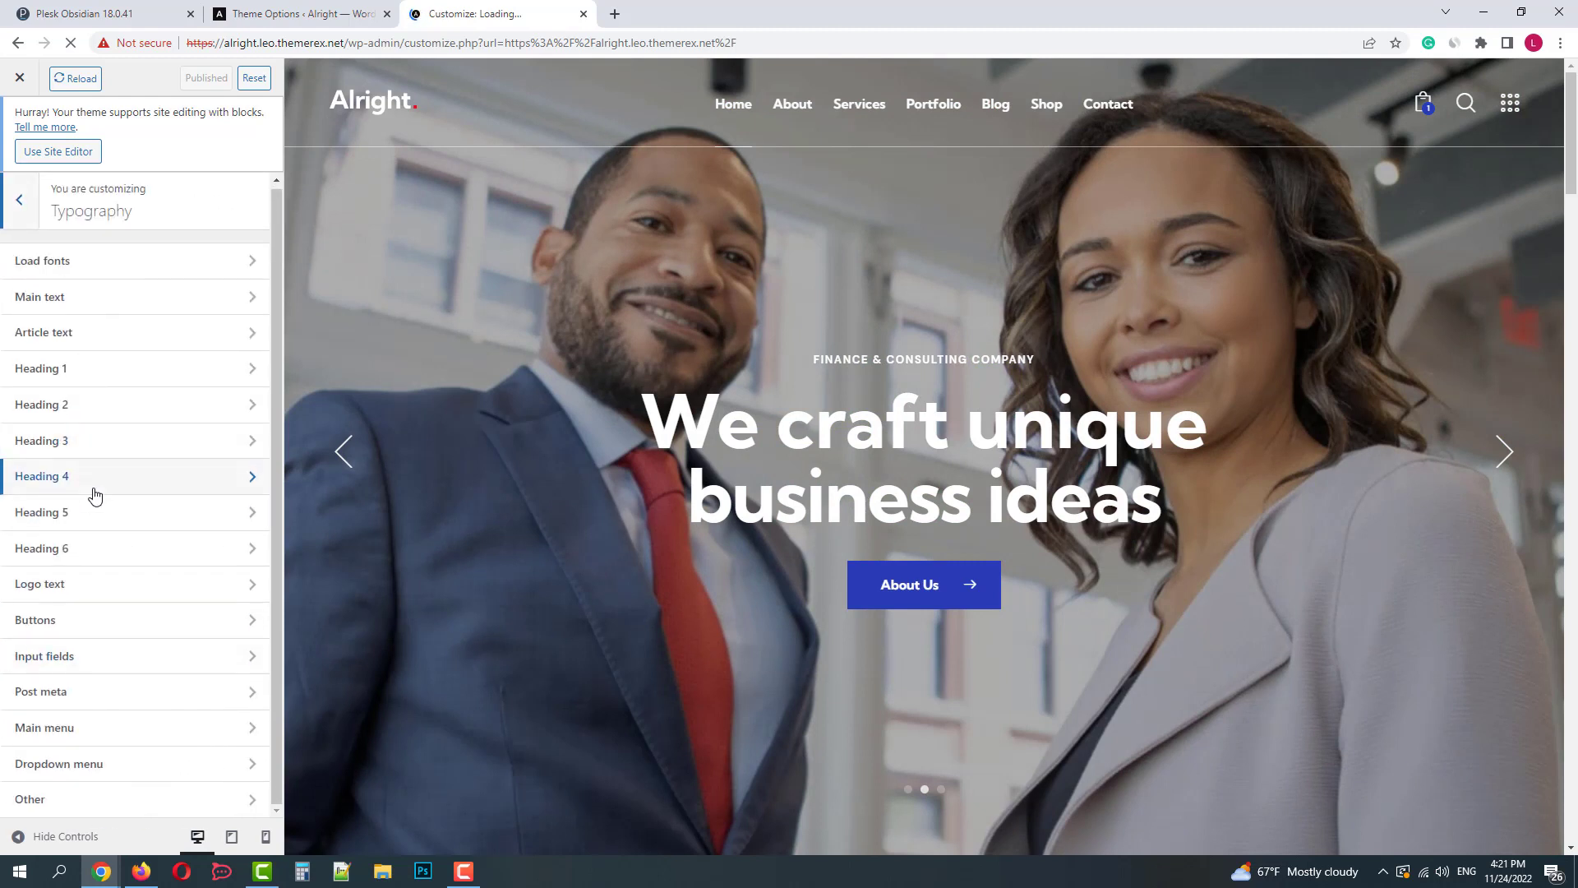
left_click(91, 475)
left_click(29, 210)
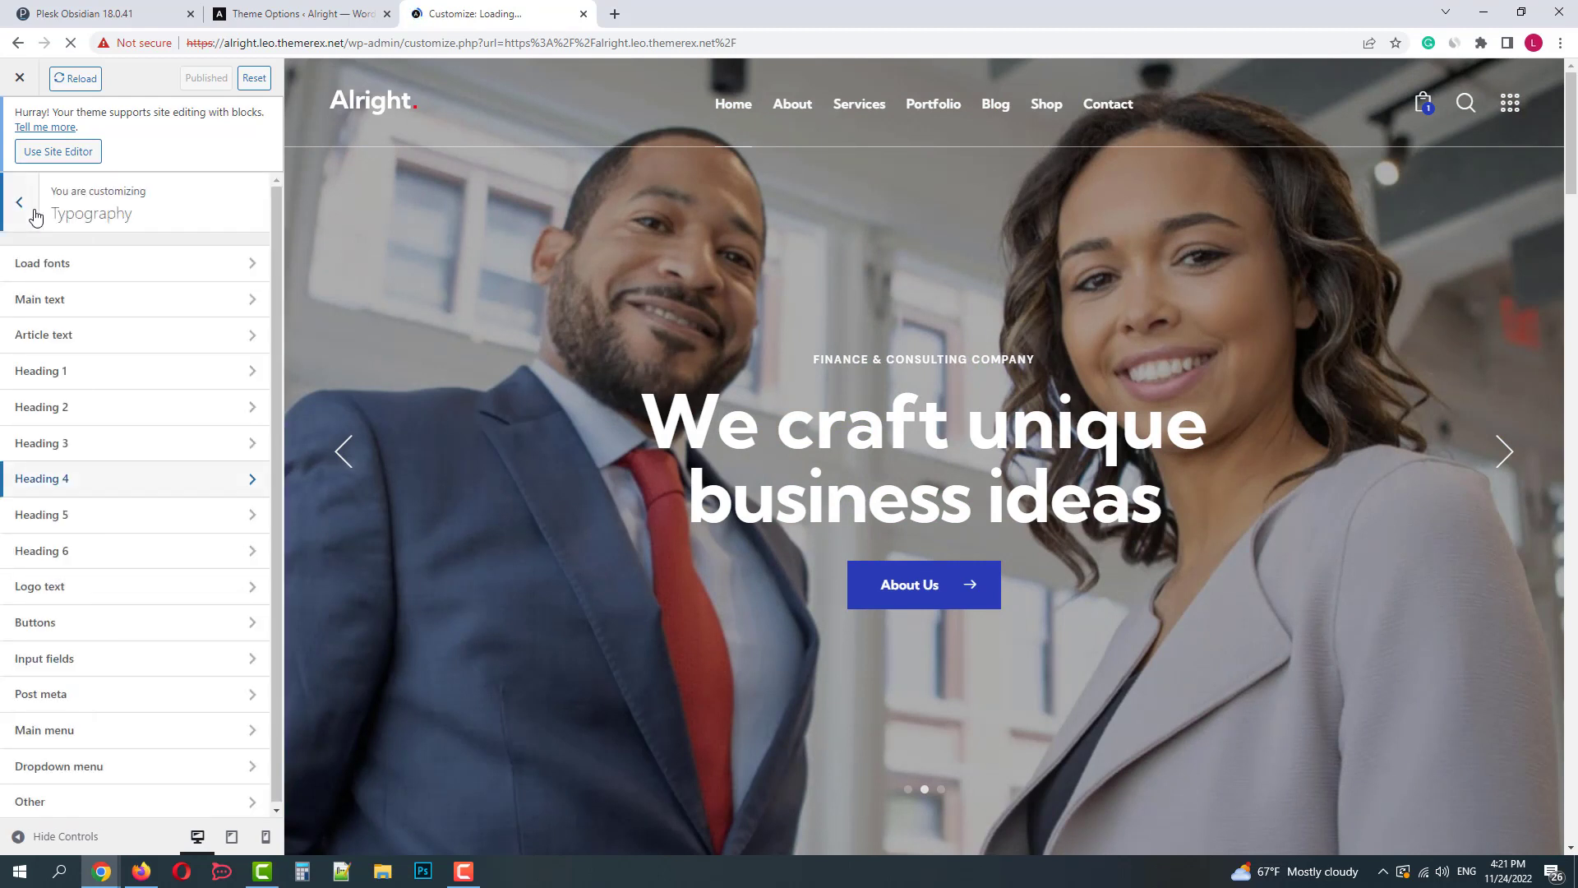
left_click(29, 210)
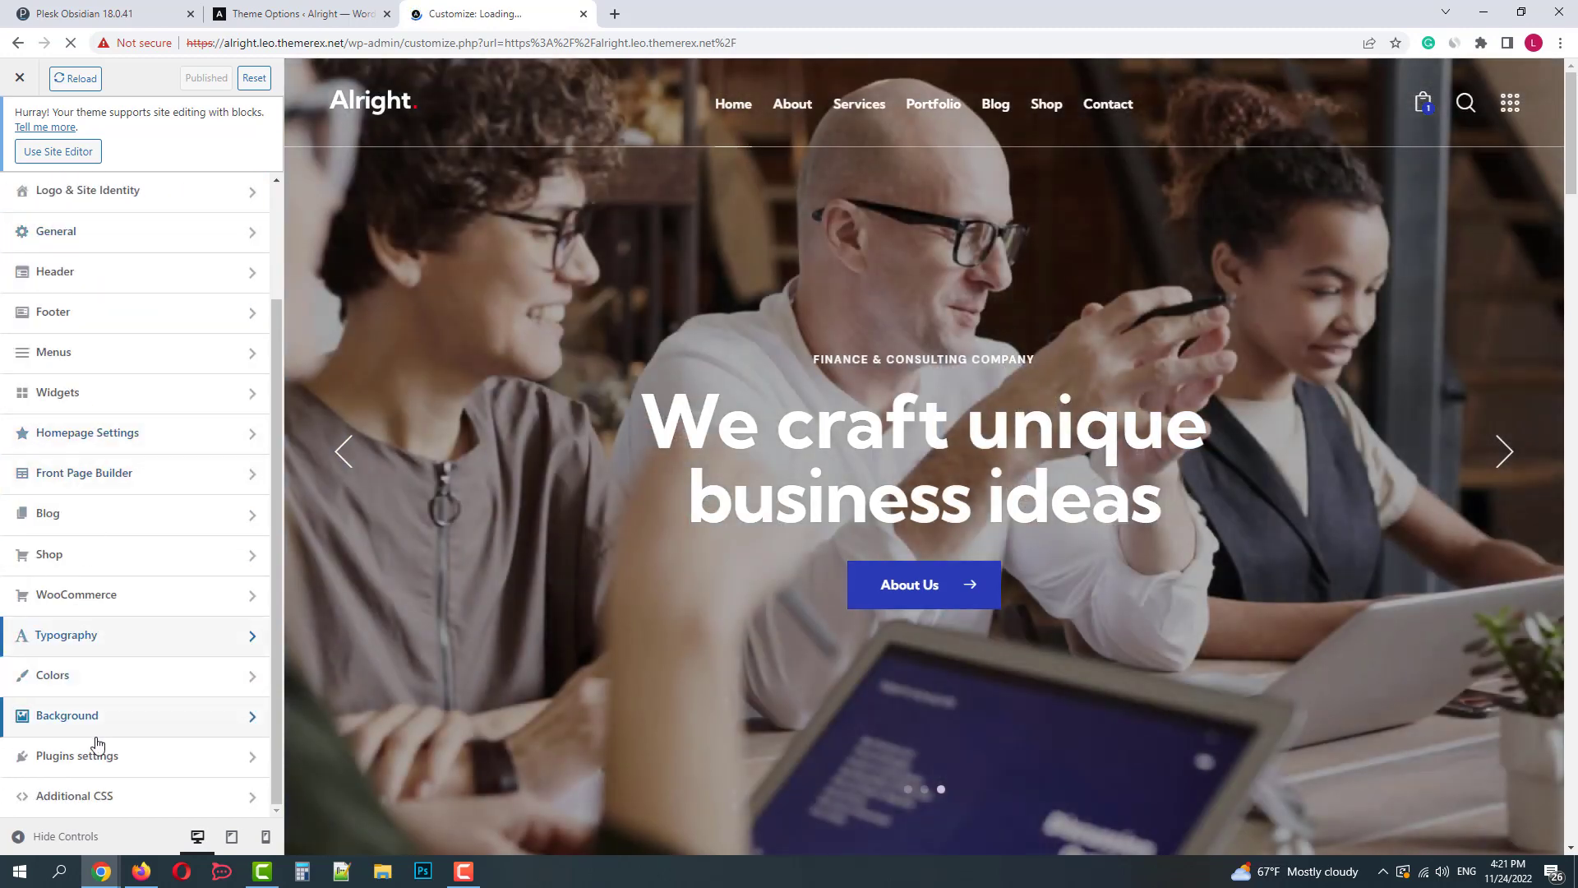
left_click(99, 796)
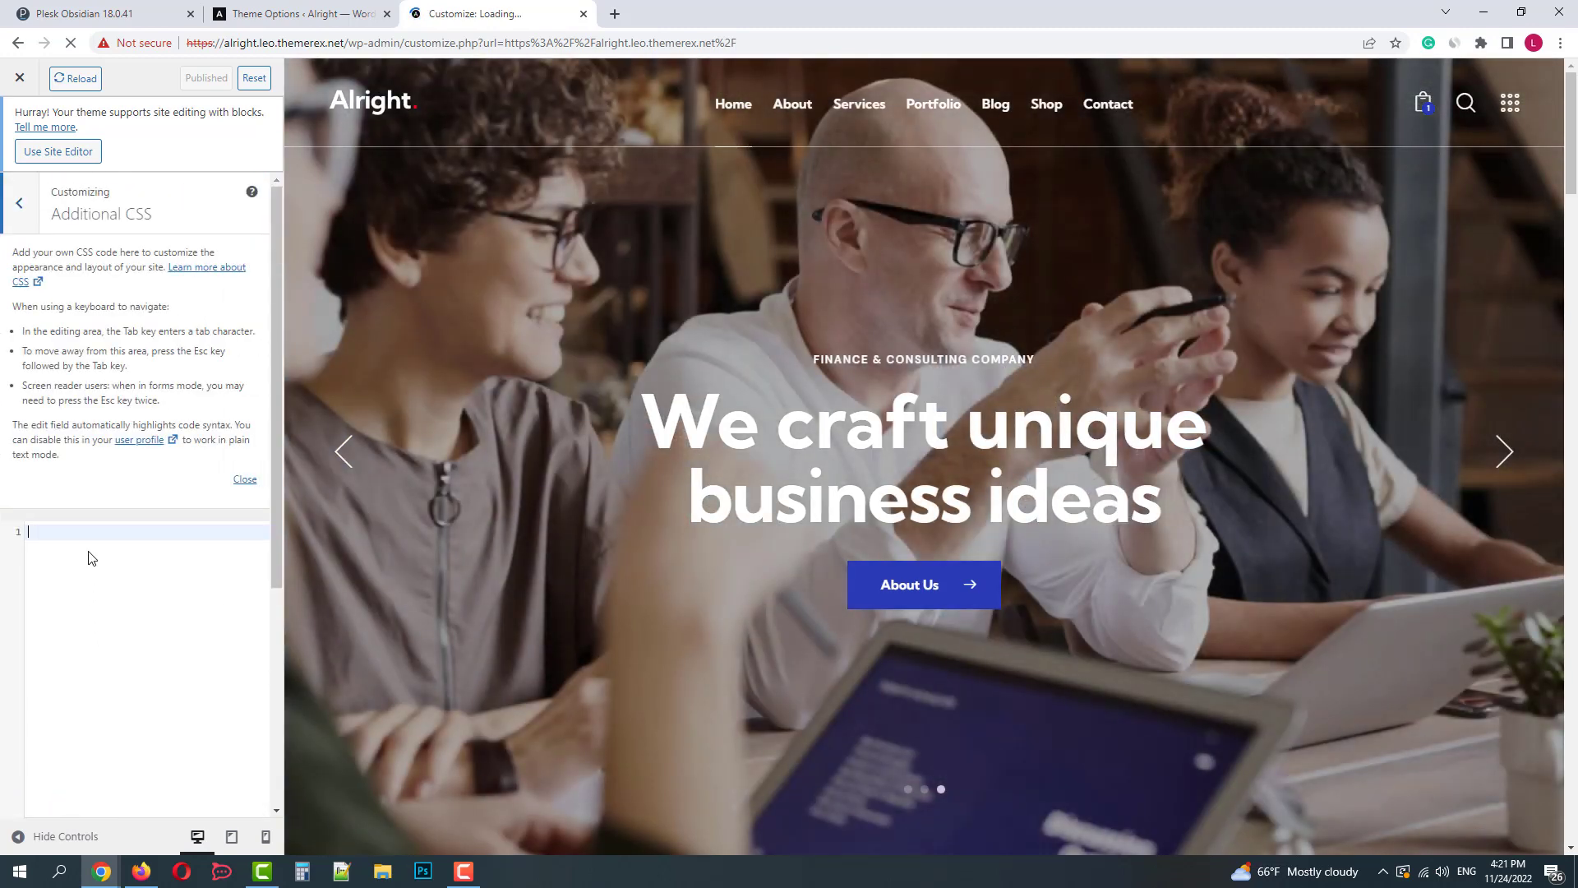
left_click(18, 206)
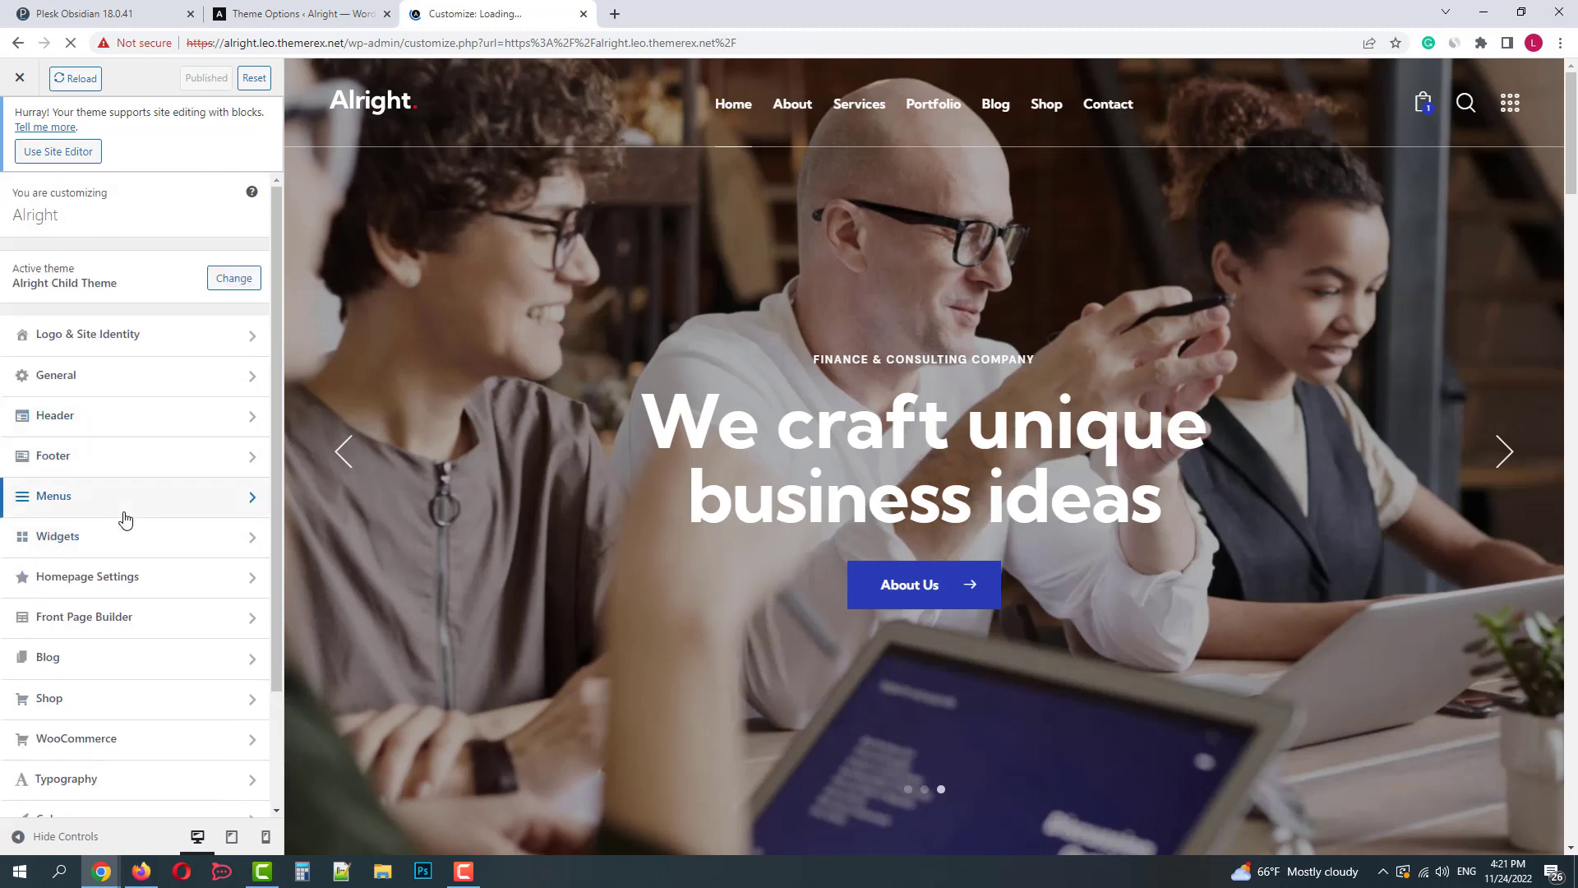
scroll(124, 519, "down", 2)
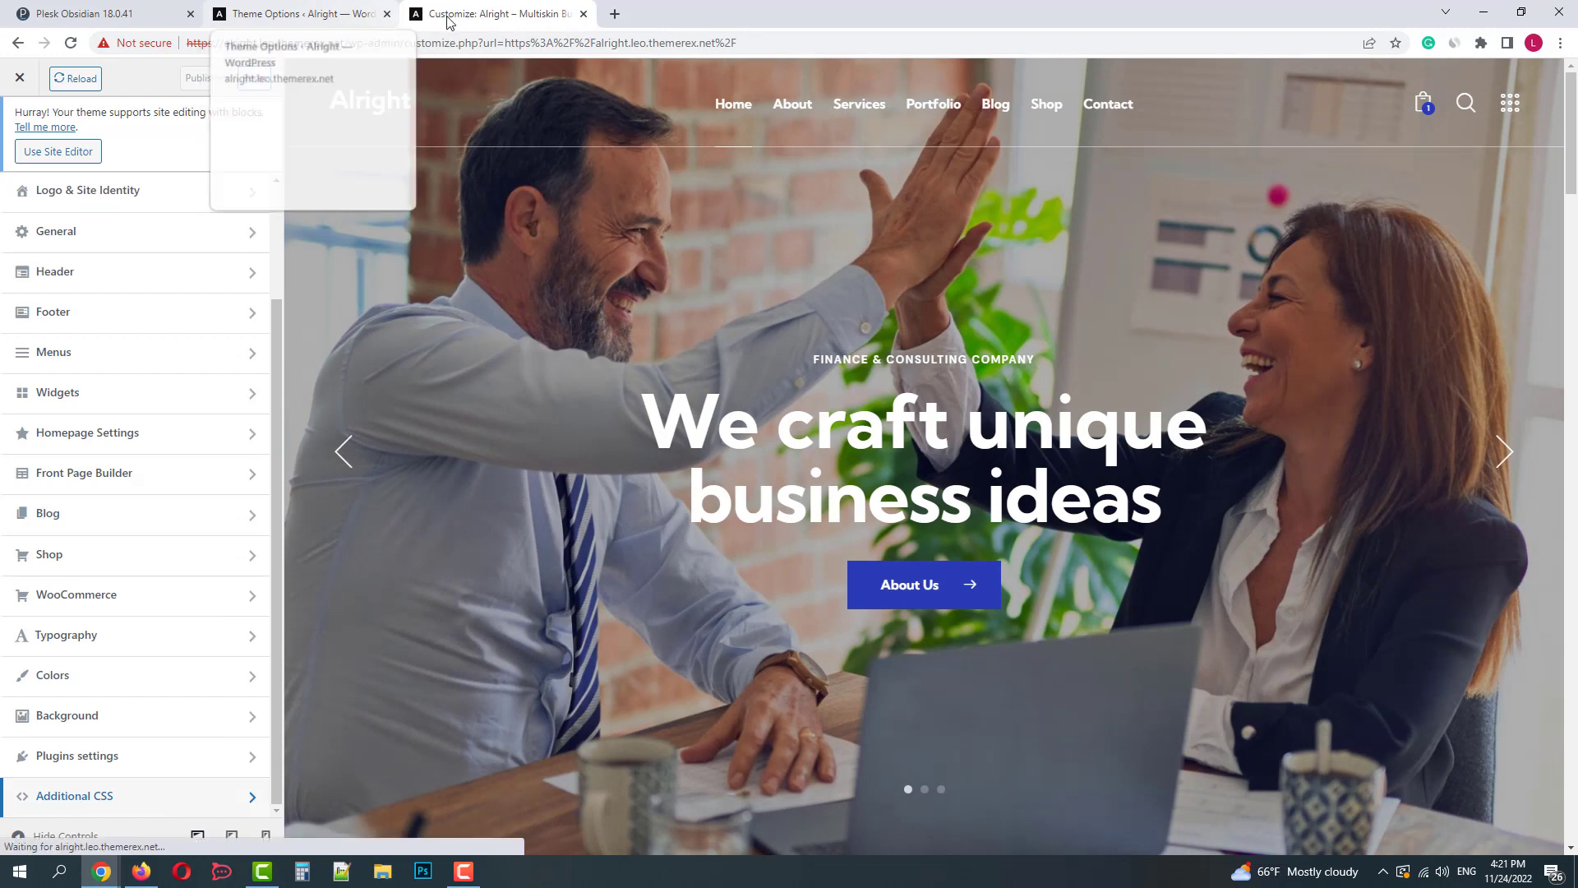
Step: Scroll through the live About page, return to the top, and open it in the block editor
left_click(794, 108)
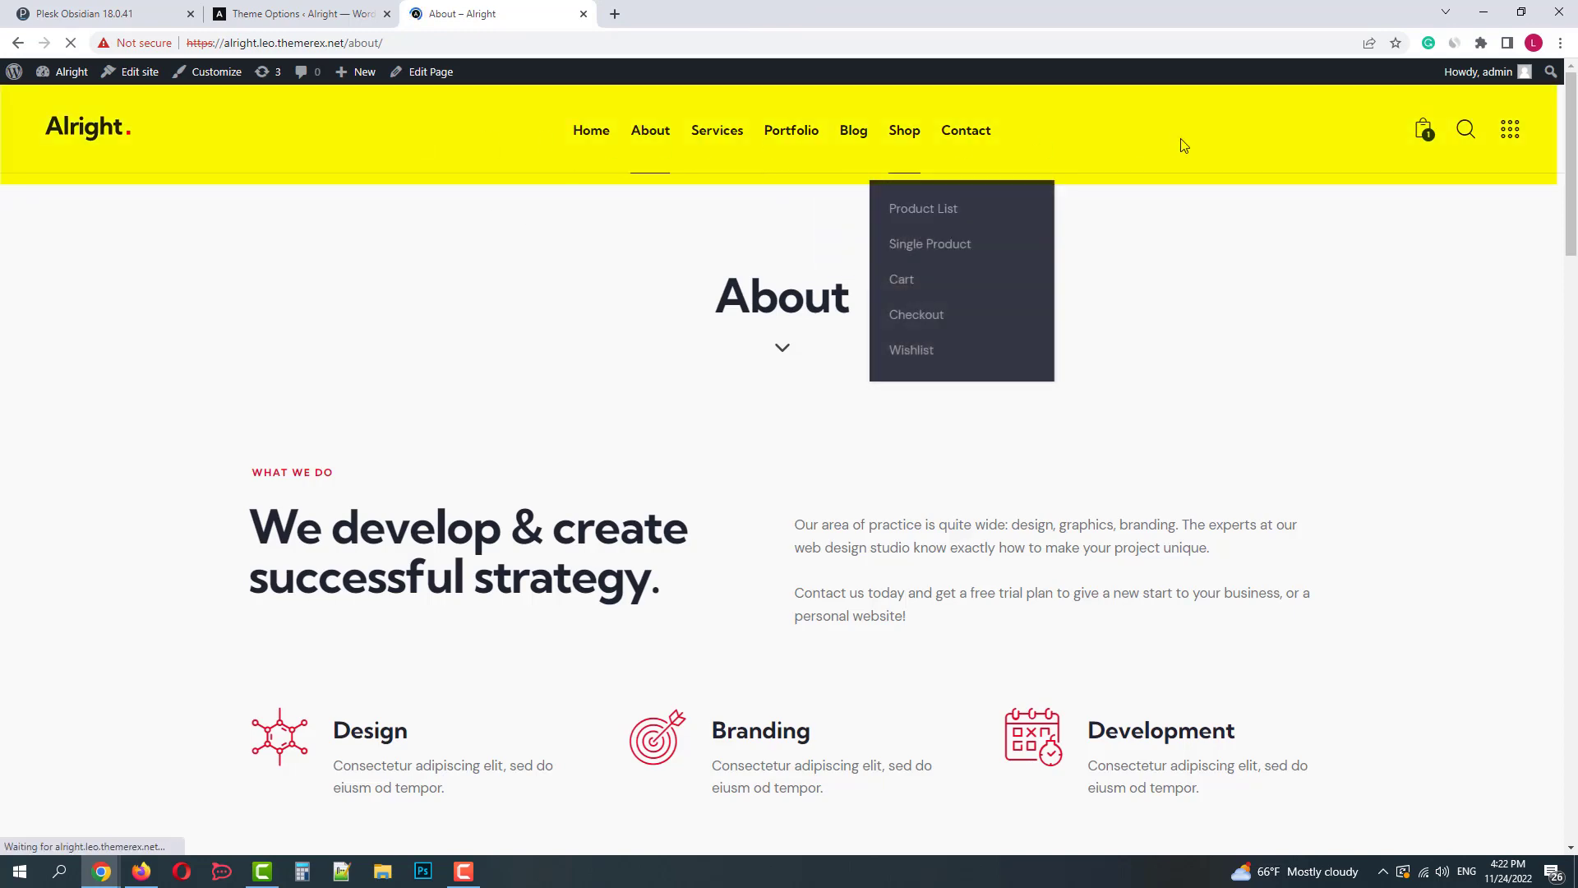
scroll(1135, 222, "down", 5)
scroll(985, 235, "down", 20)
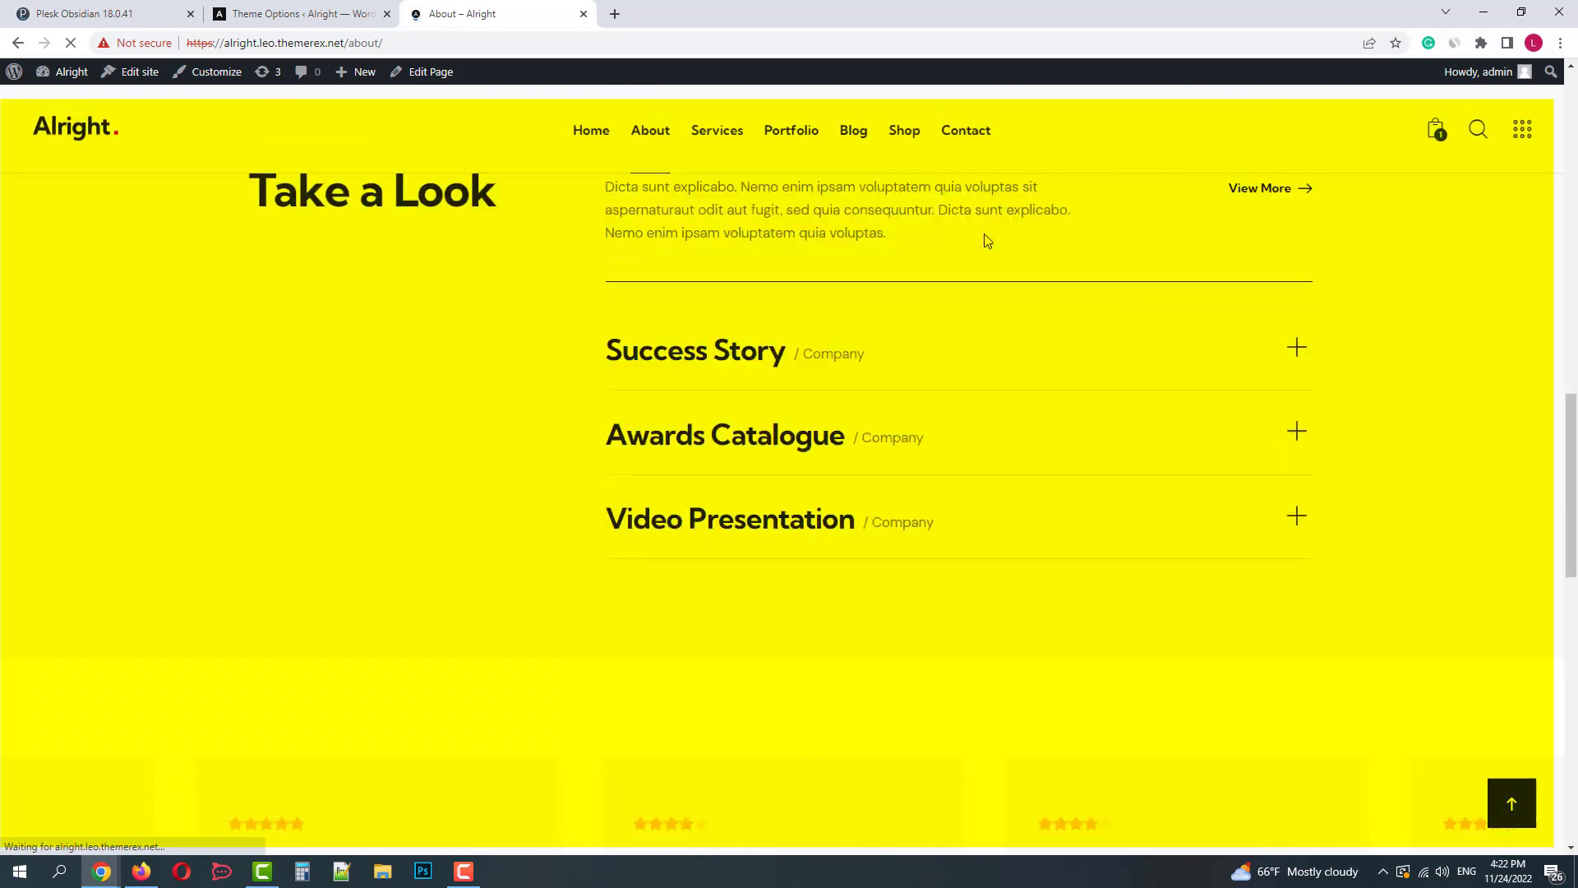
scroll(1414, 743, "down", 2)
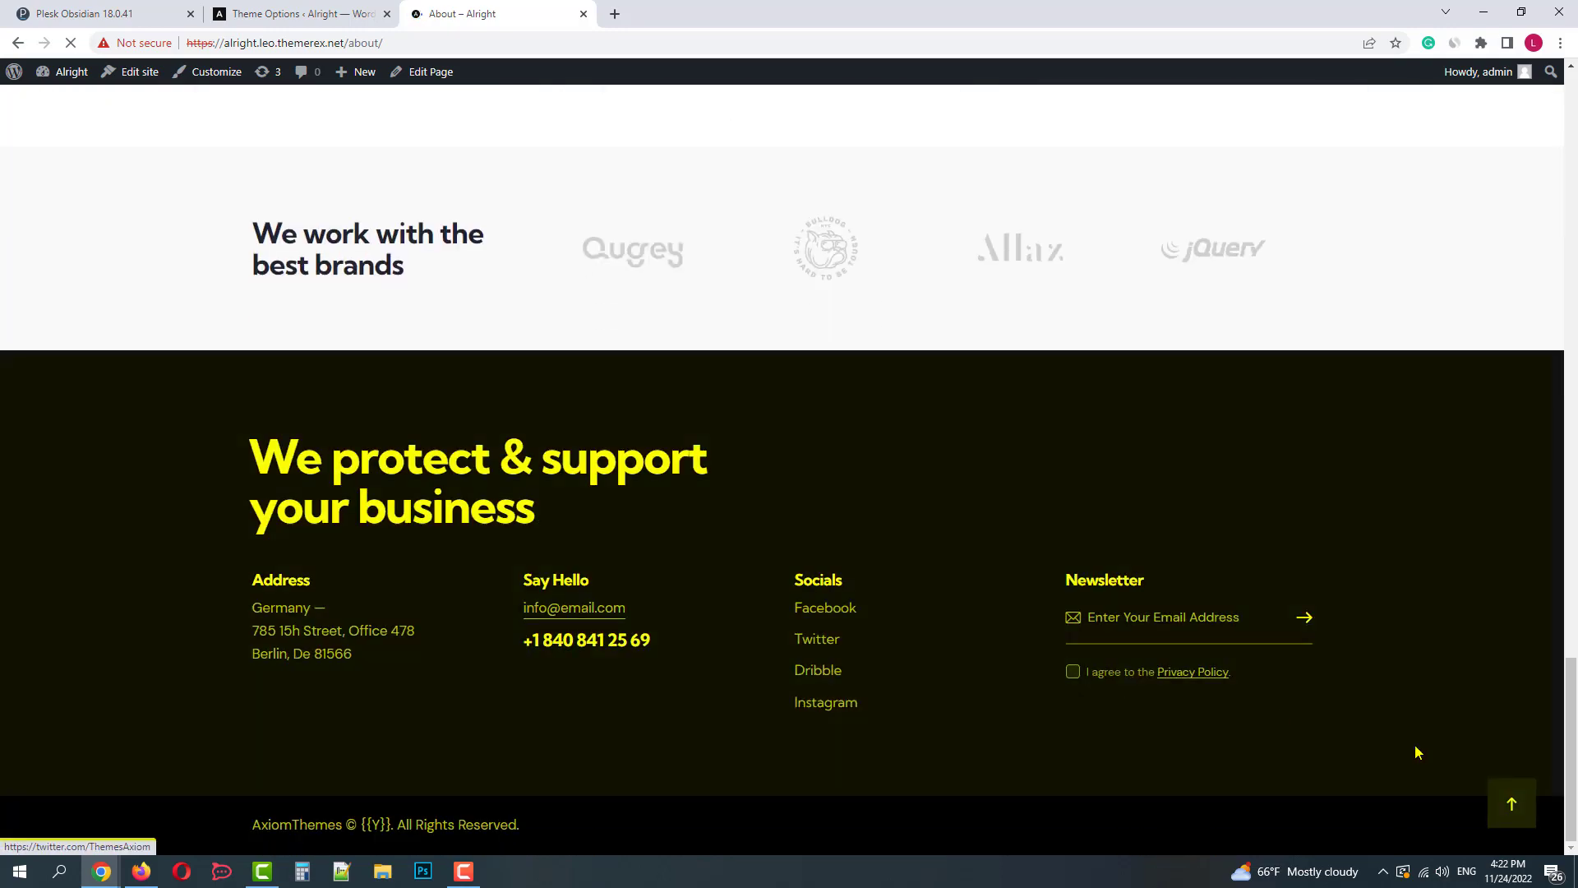
left_click(1512, 803)
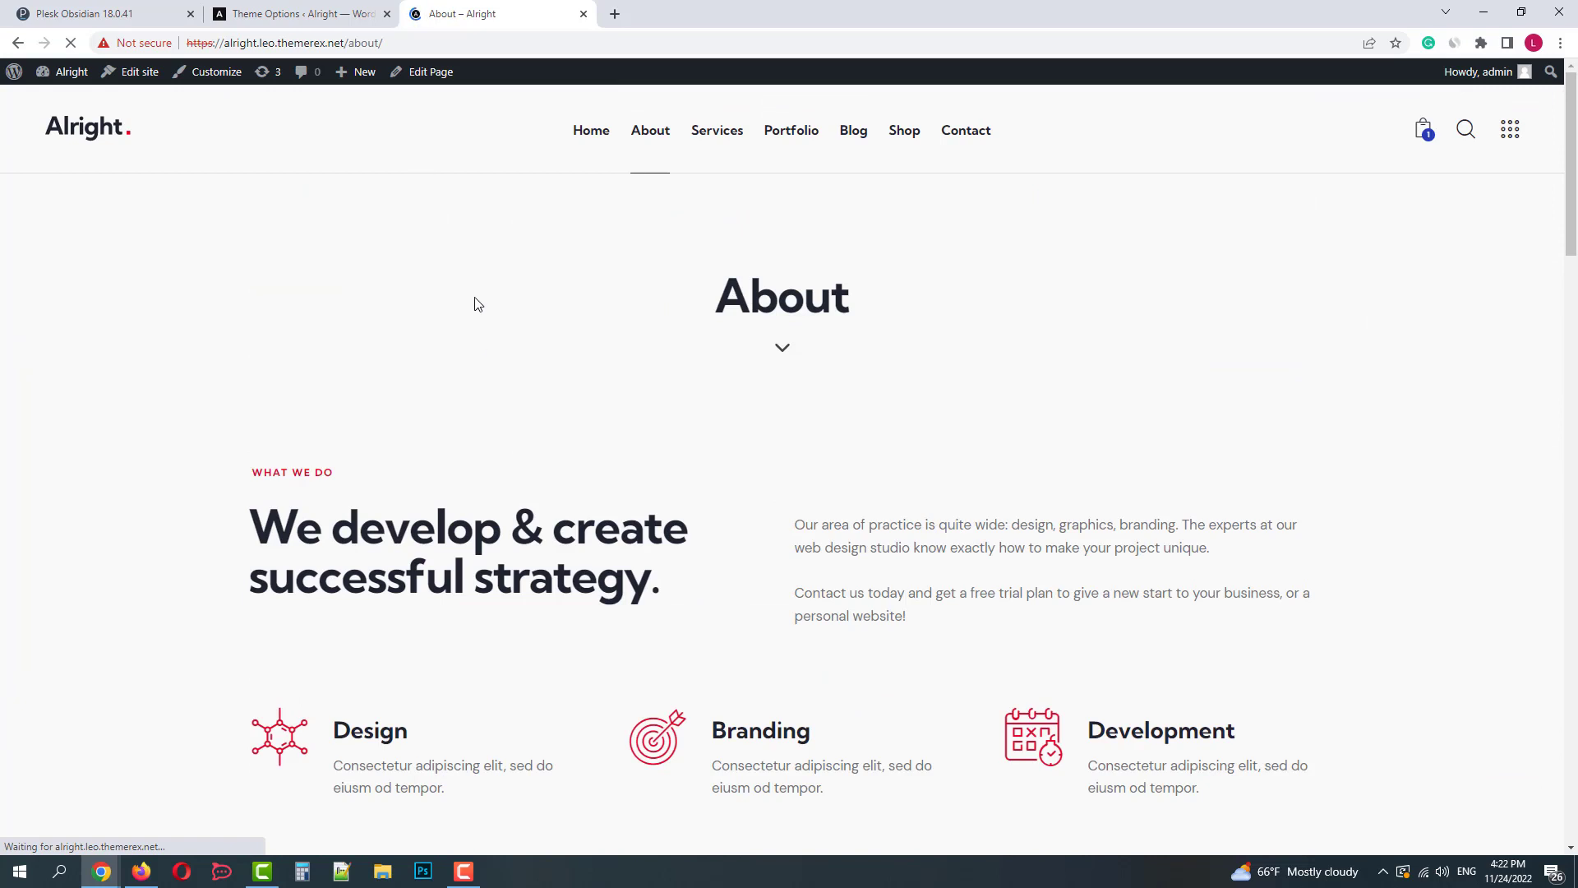
left_click(429, 74)
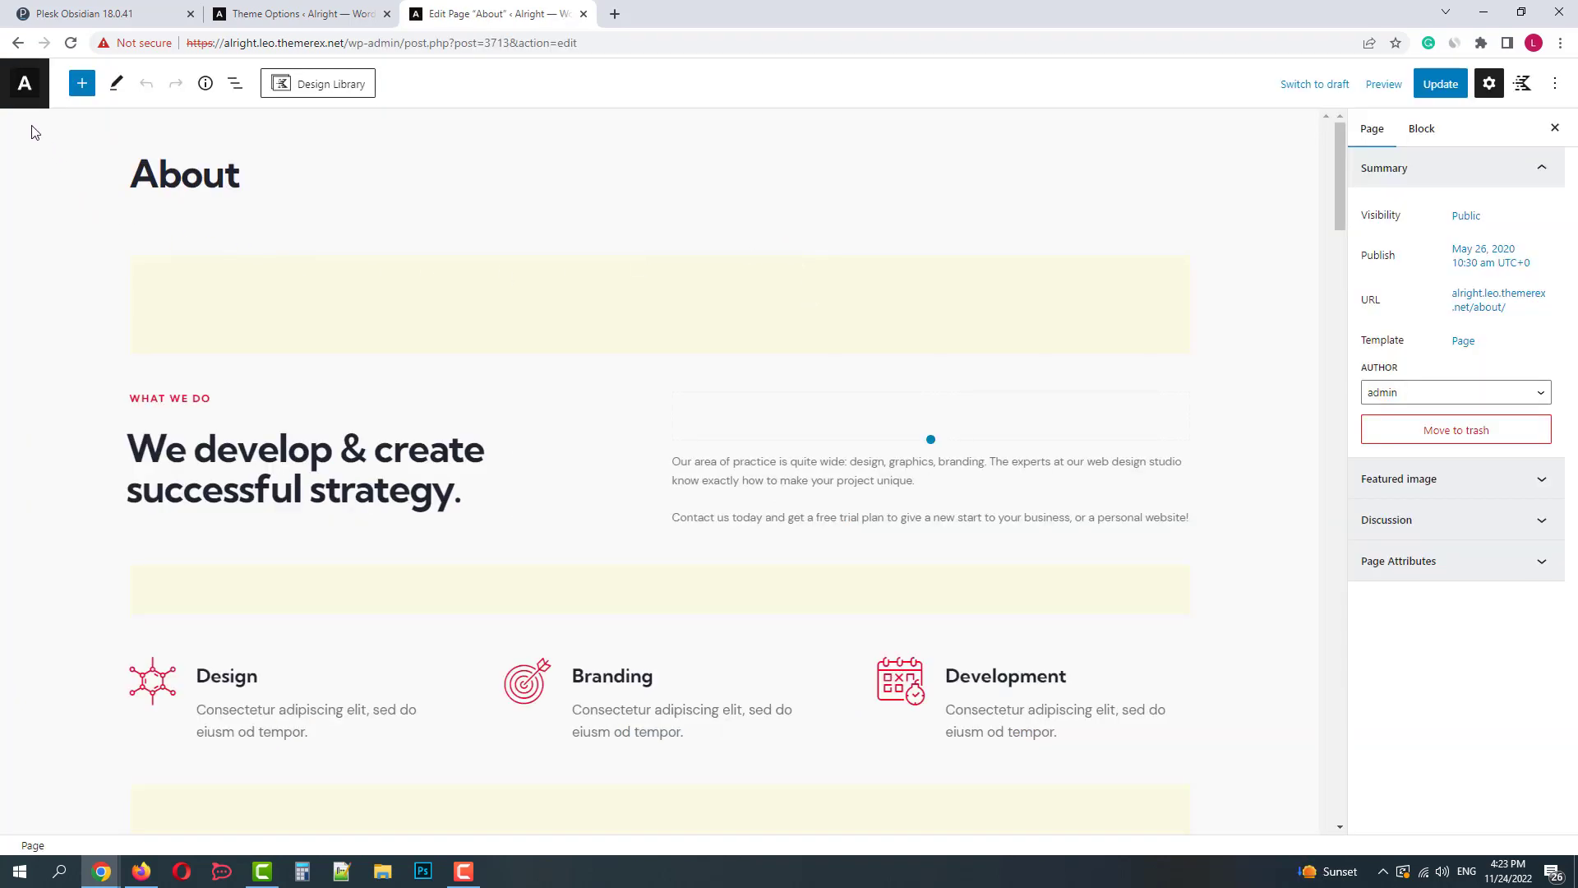
left_click(90, 92)
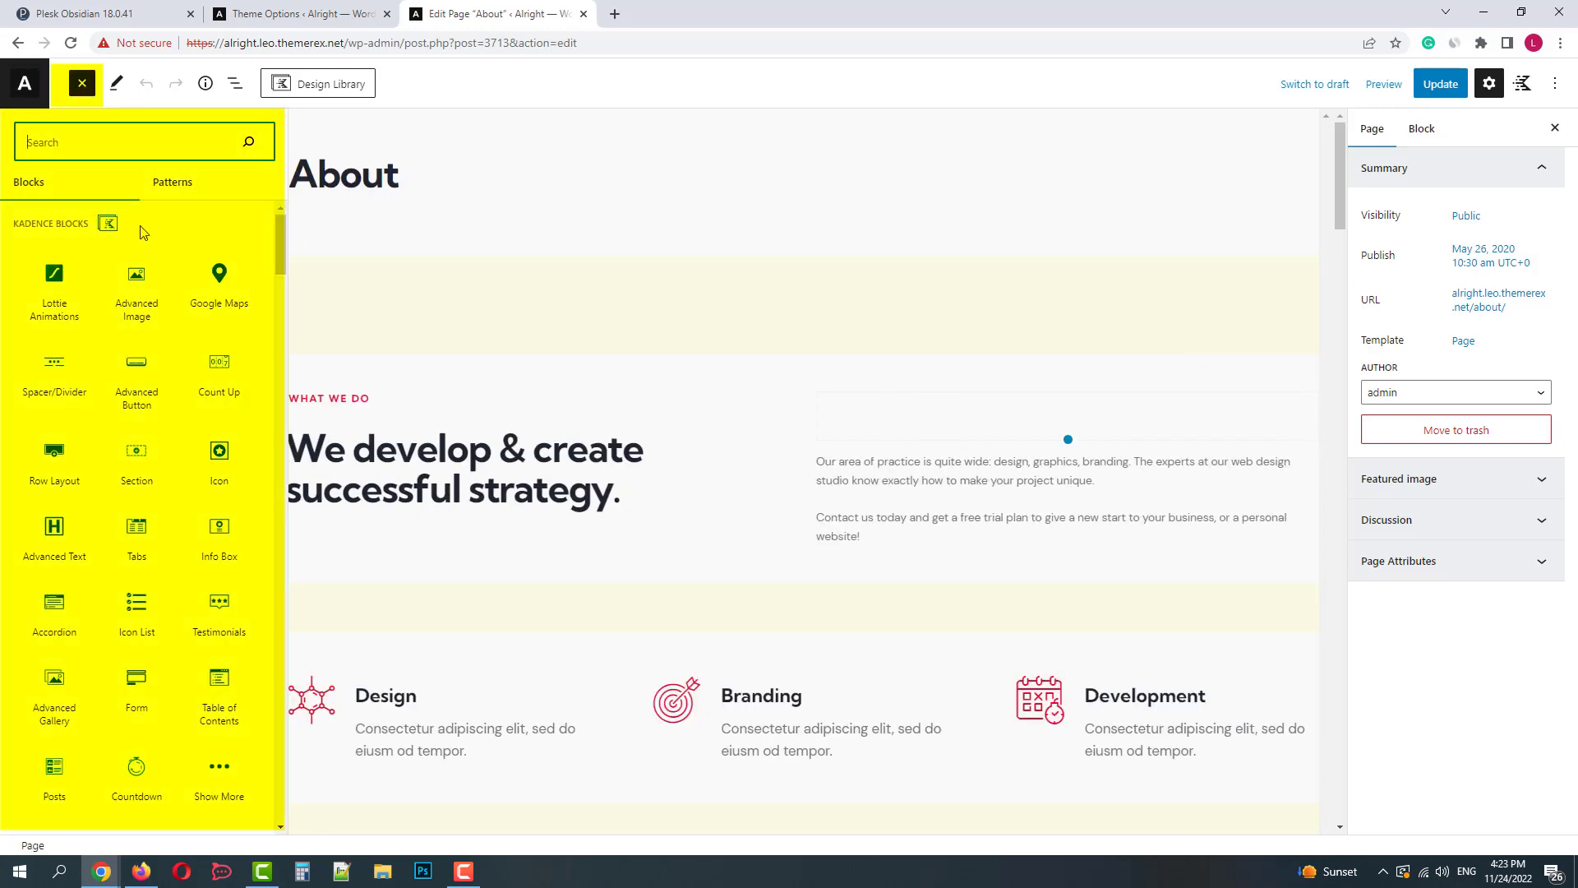
mouse_move(275, 244)
left_mouse_down()
mouse_move(268, 803)
mouse_move(281, 231)
left_mouse_up()
left_click(96, 144)
type("ser")
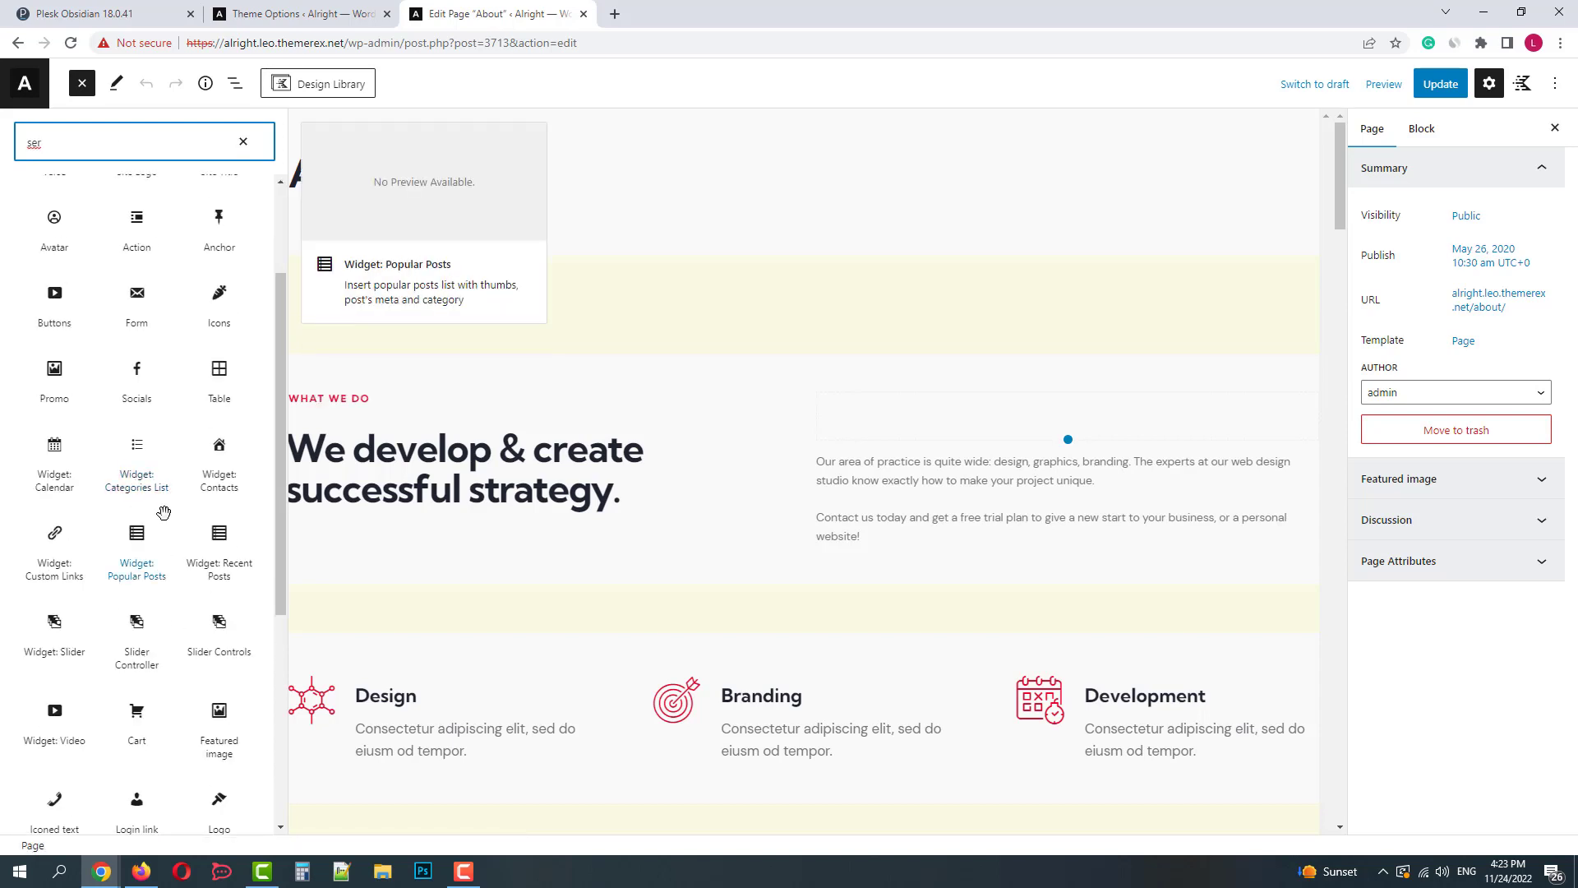
left_click(245, 143)
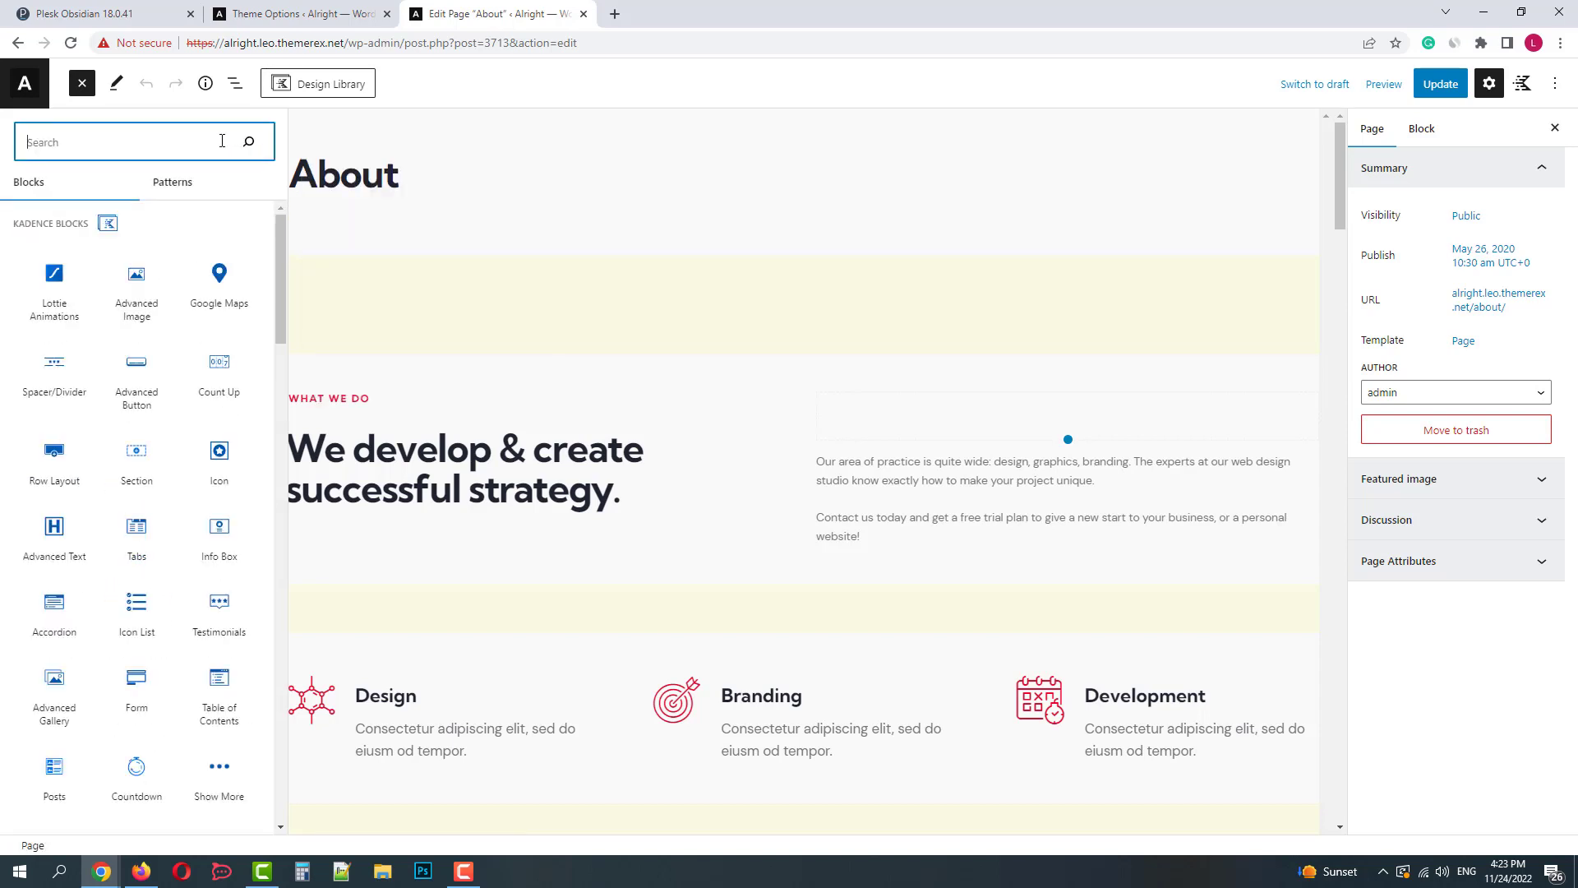
Step: Switch the editor to Select mode and back to Edit mode
key("Escape")
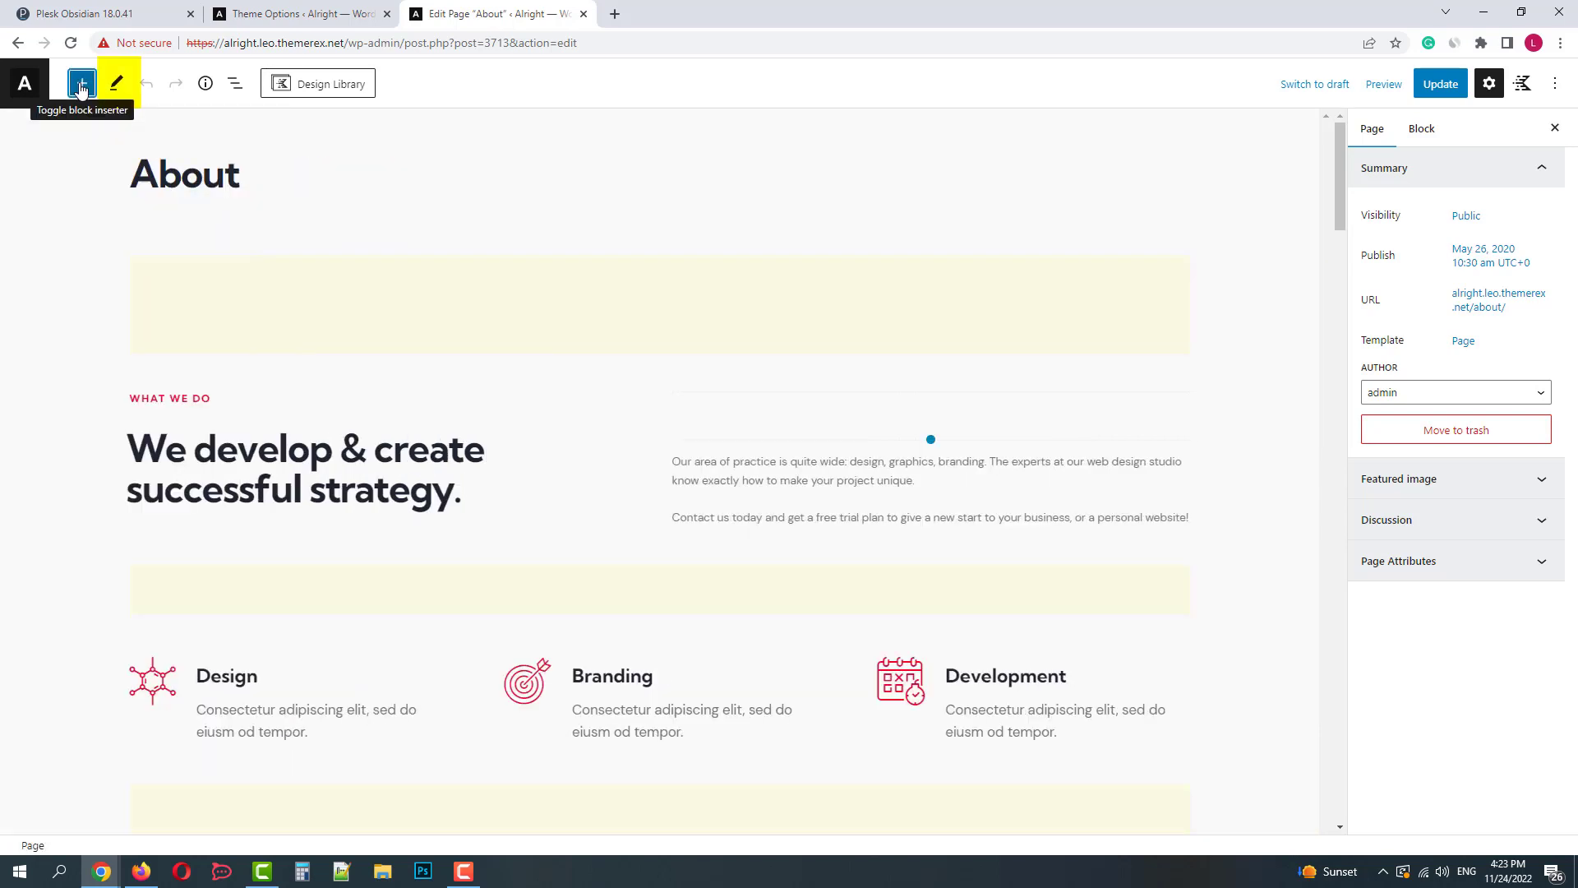
left_click(118, 83)
left_click(174, 169)
left_click(205, 136)
Step: Insert 'ssss' into 'practice', undo and redo it, then view the page's word and block counts
left_click(739, 458)
type("ssss")
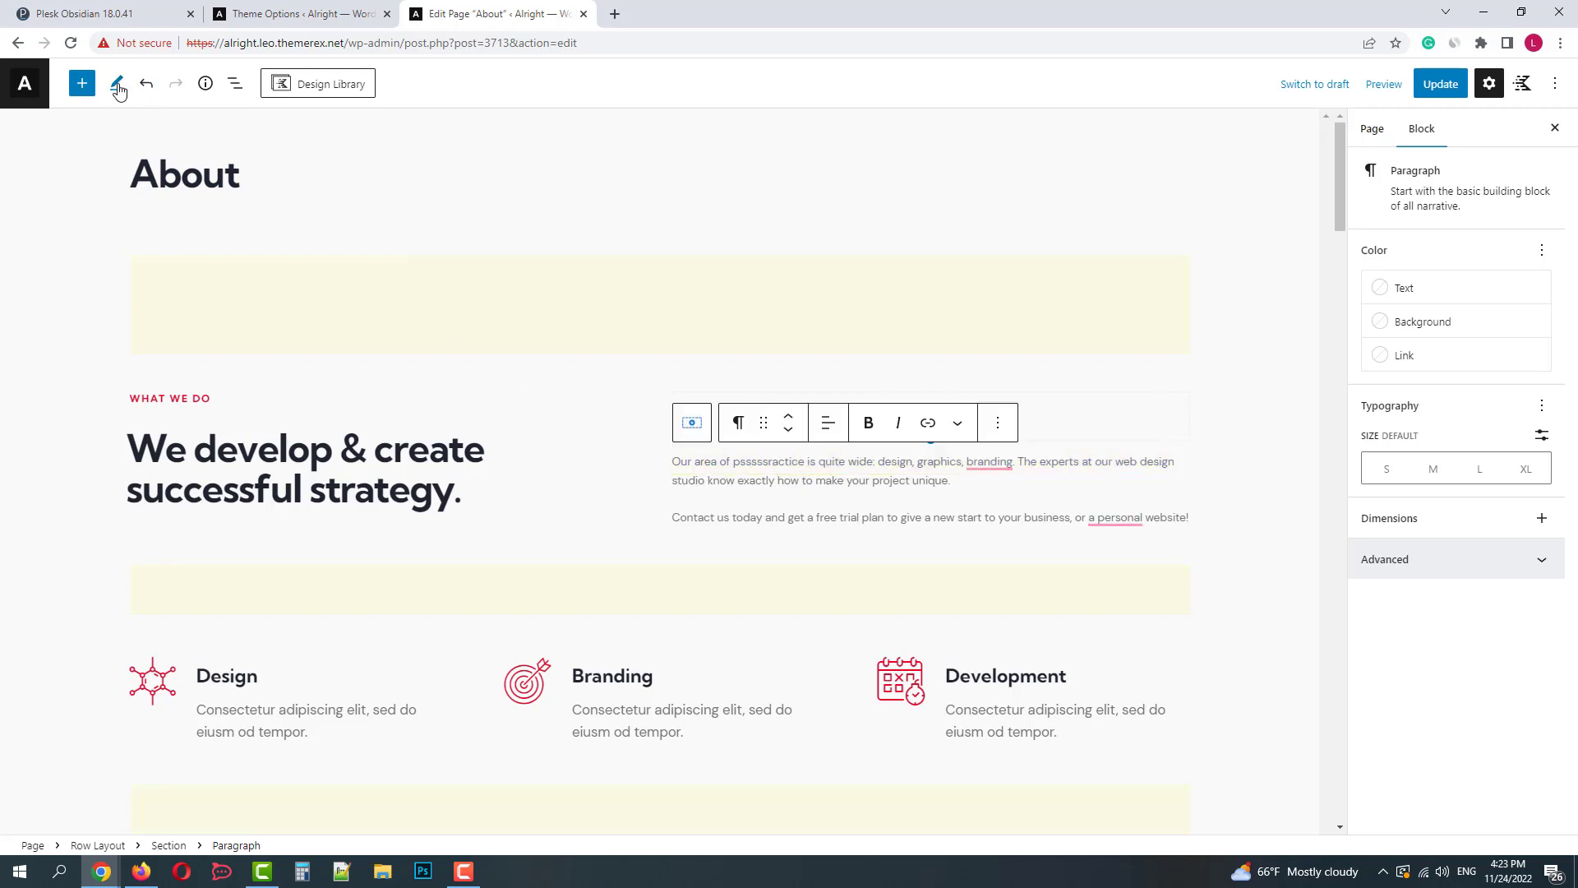
left_click(149, 91)
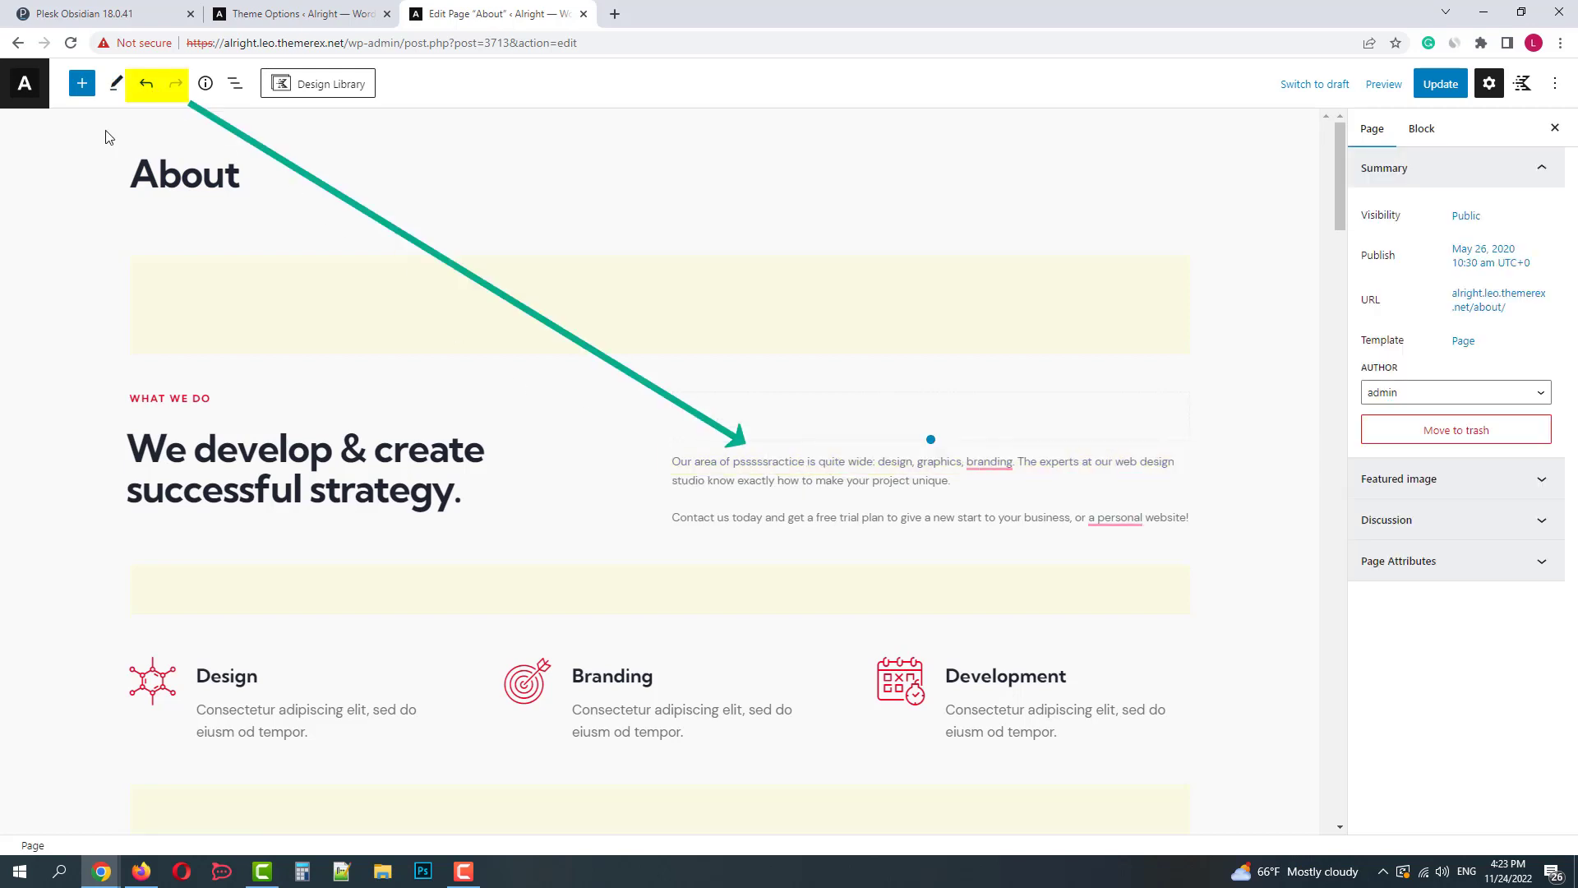
left_click(150, 89)
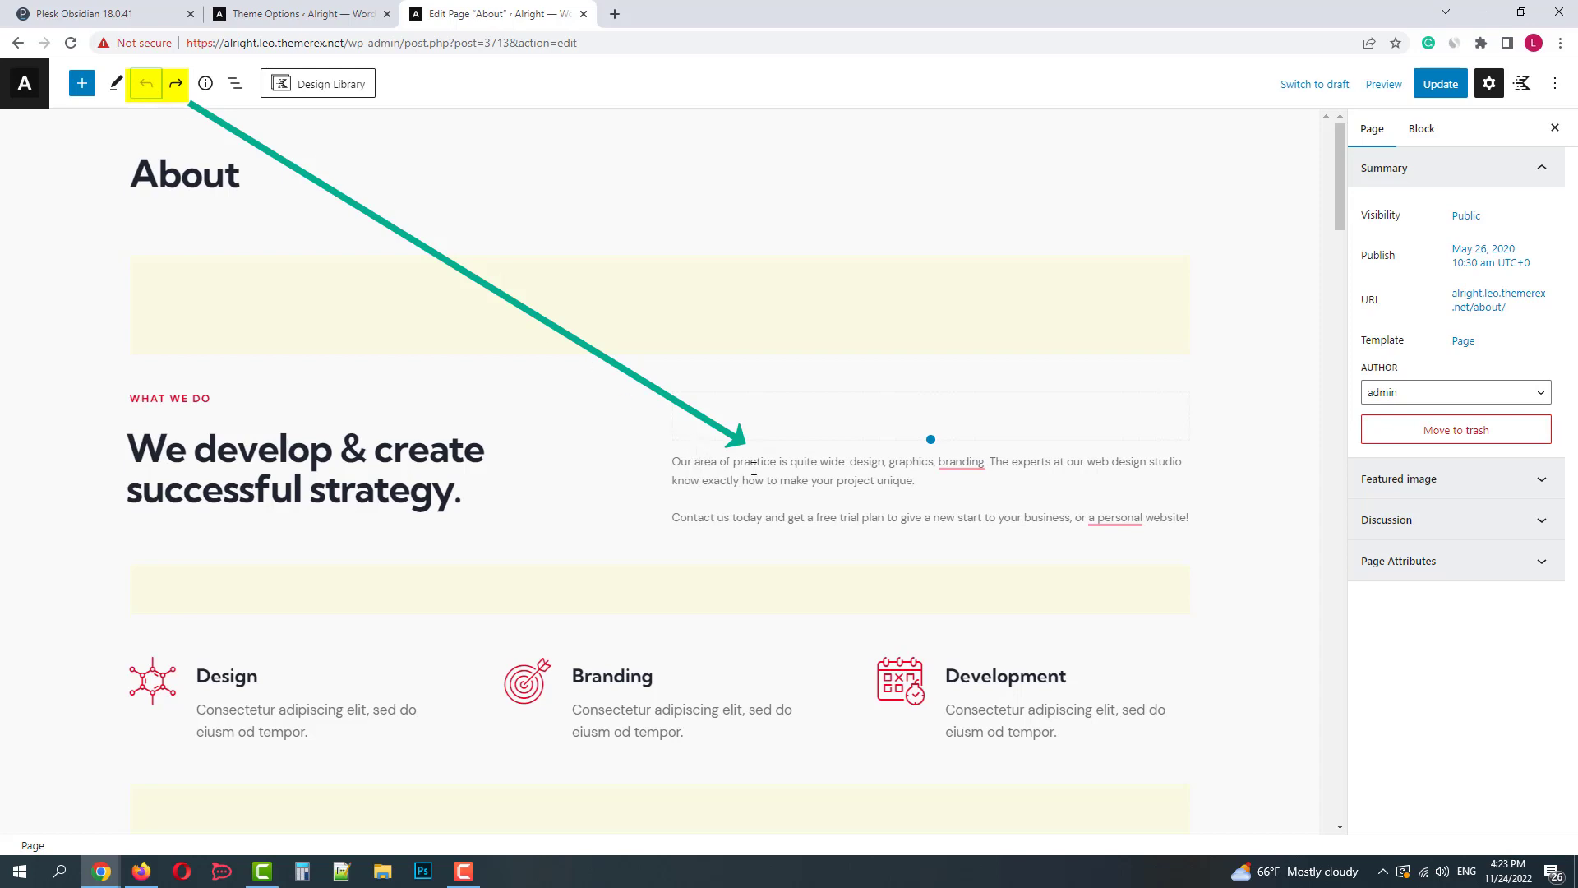
left_click(175, 89)
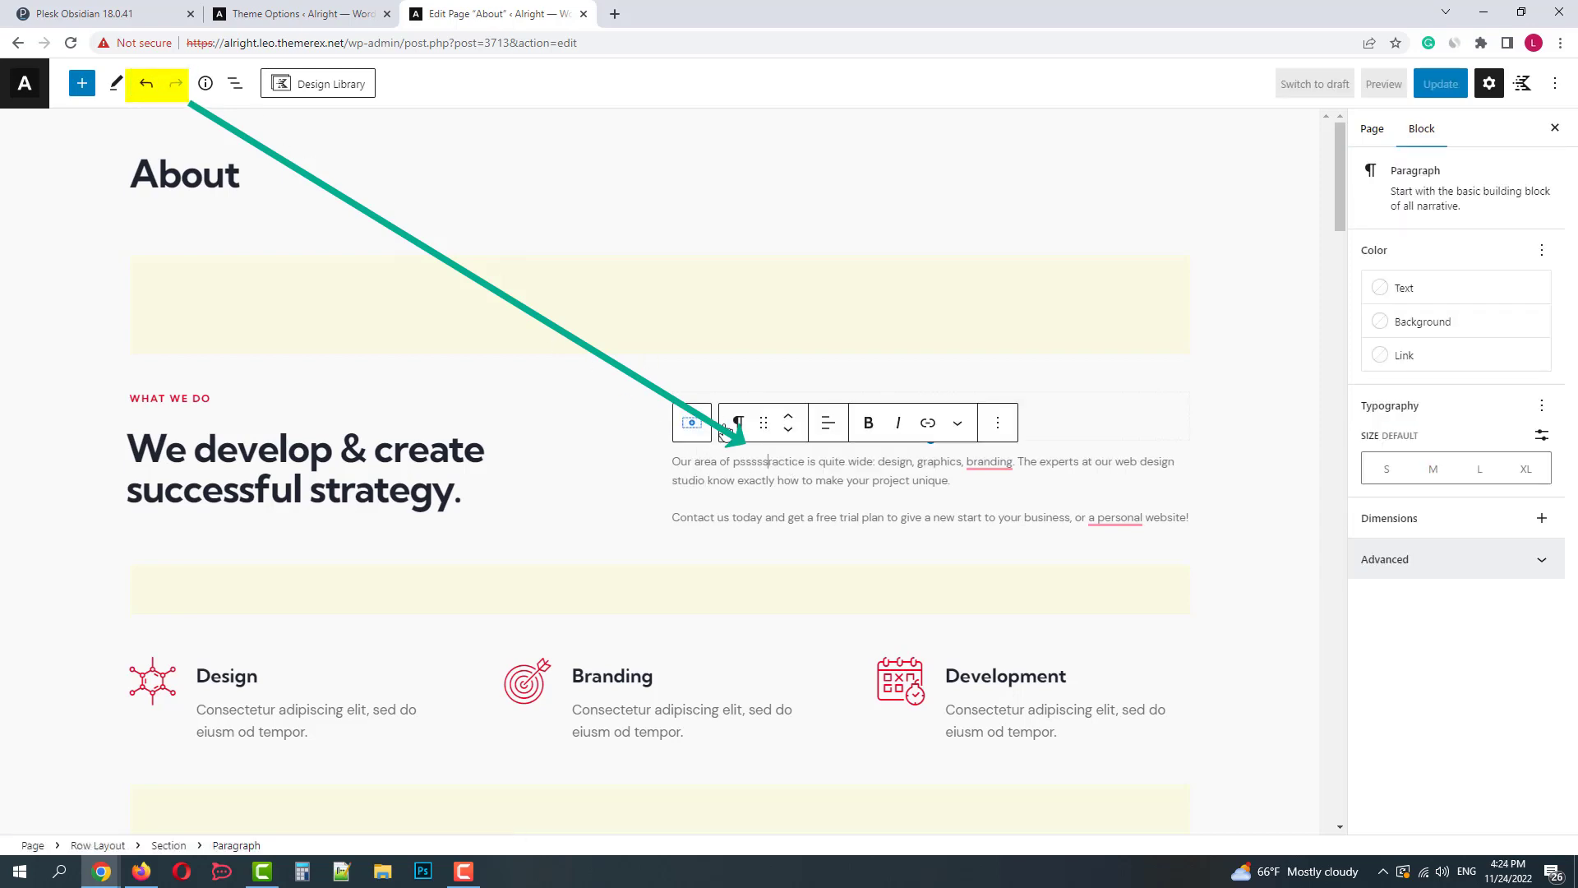
left_click(206, 83)
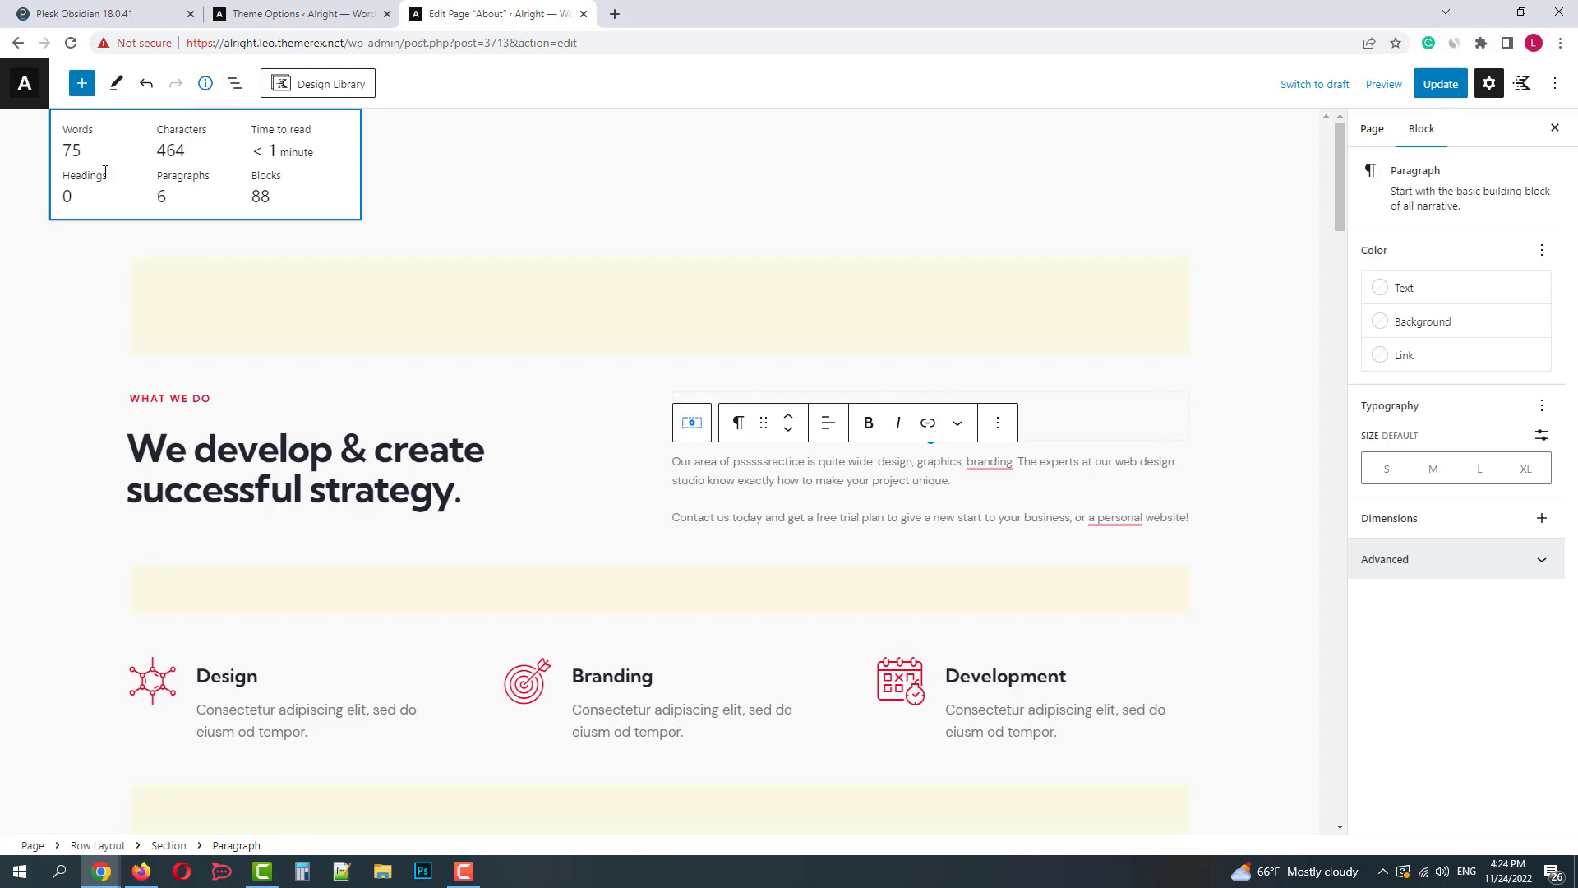
left_click(235, 83)
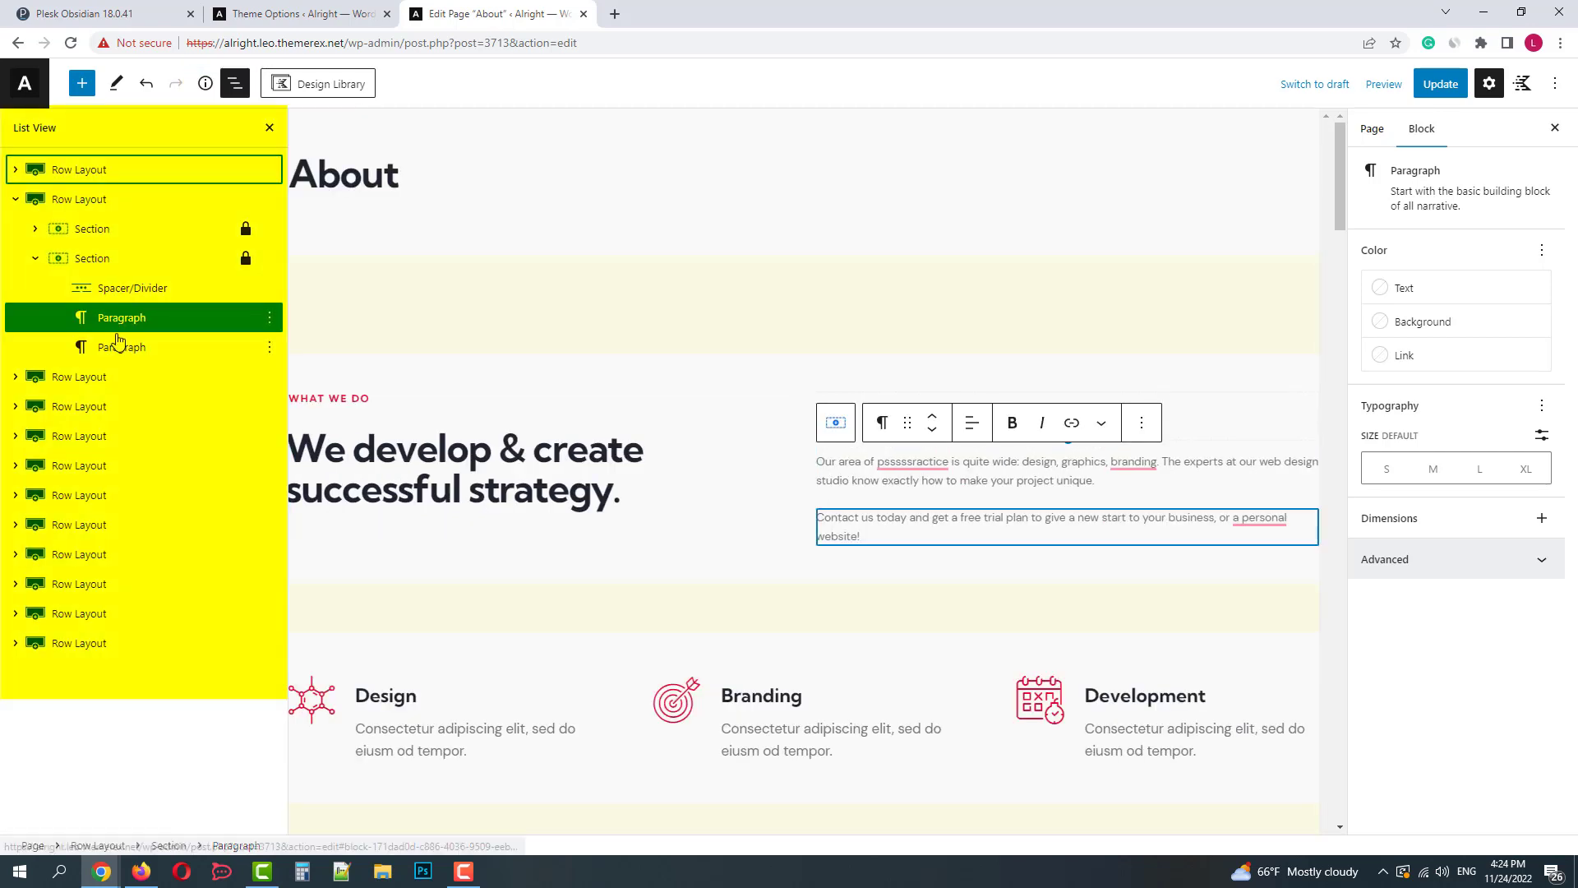
left_click(16, 199)
left_click(99, 234)
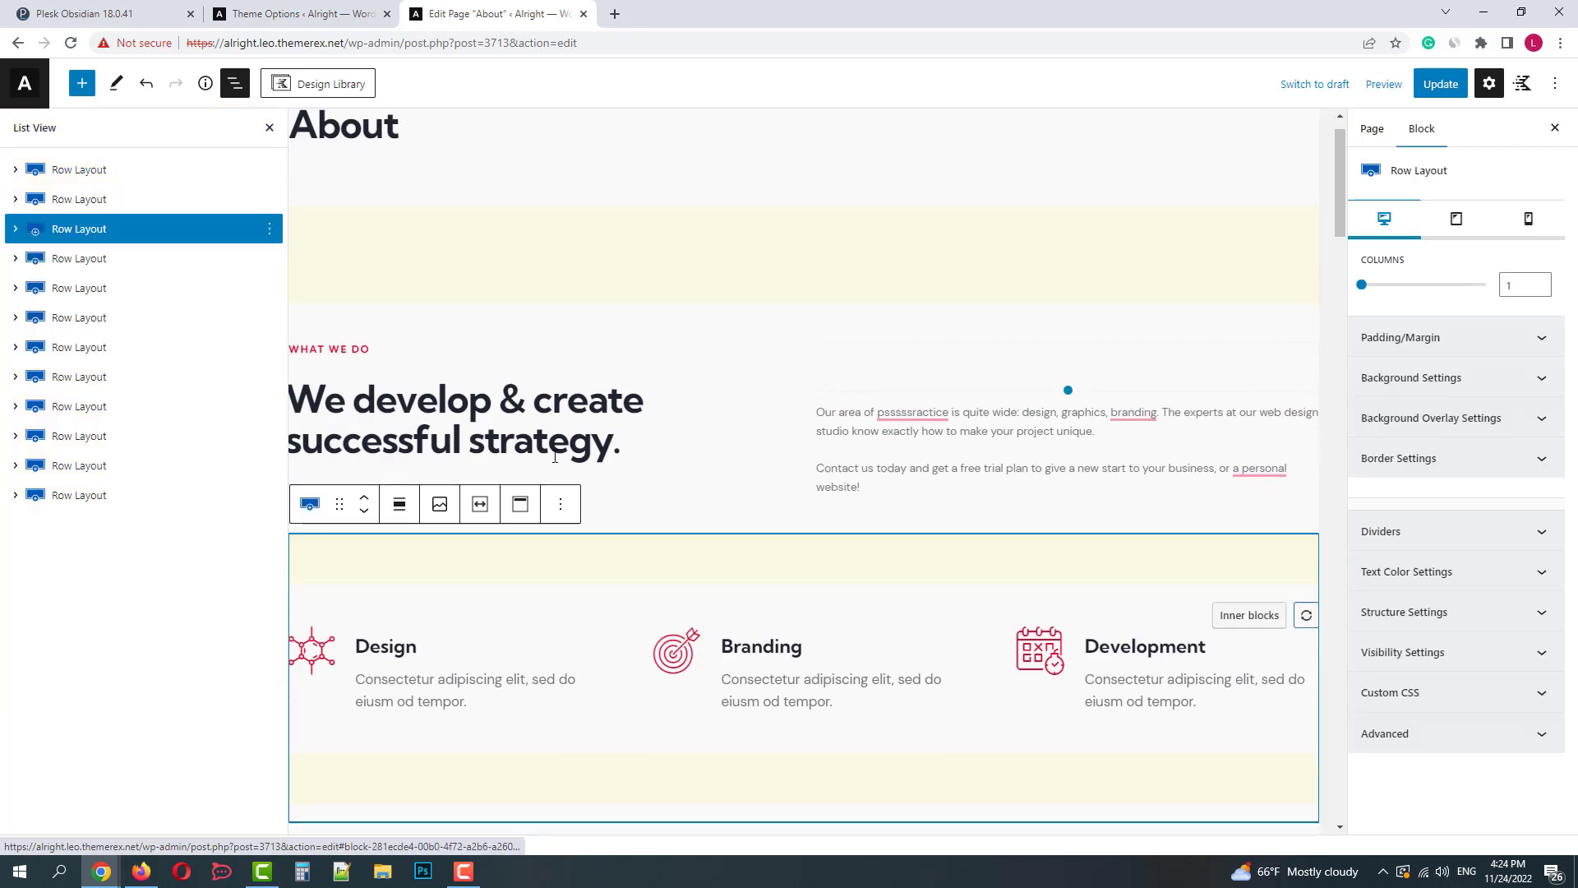
left_click(15, 229)
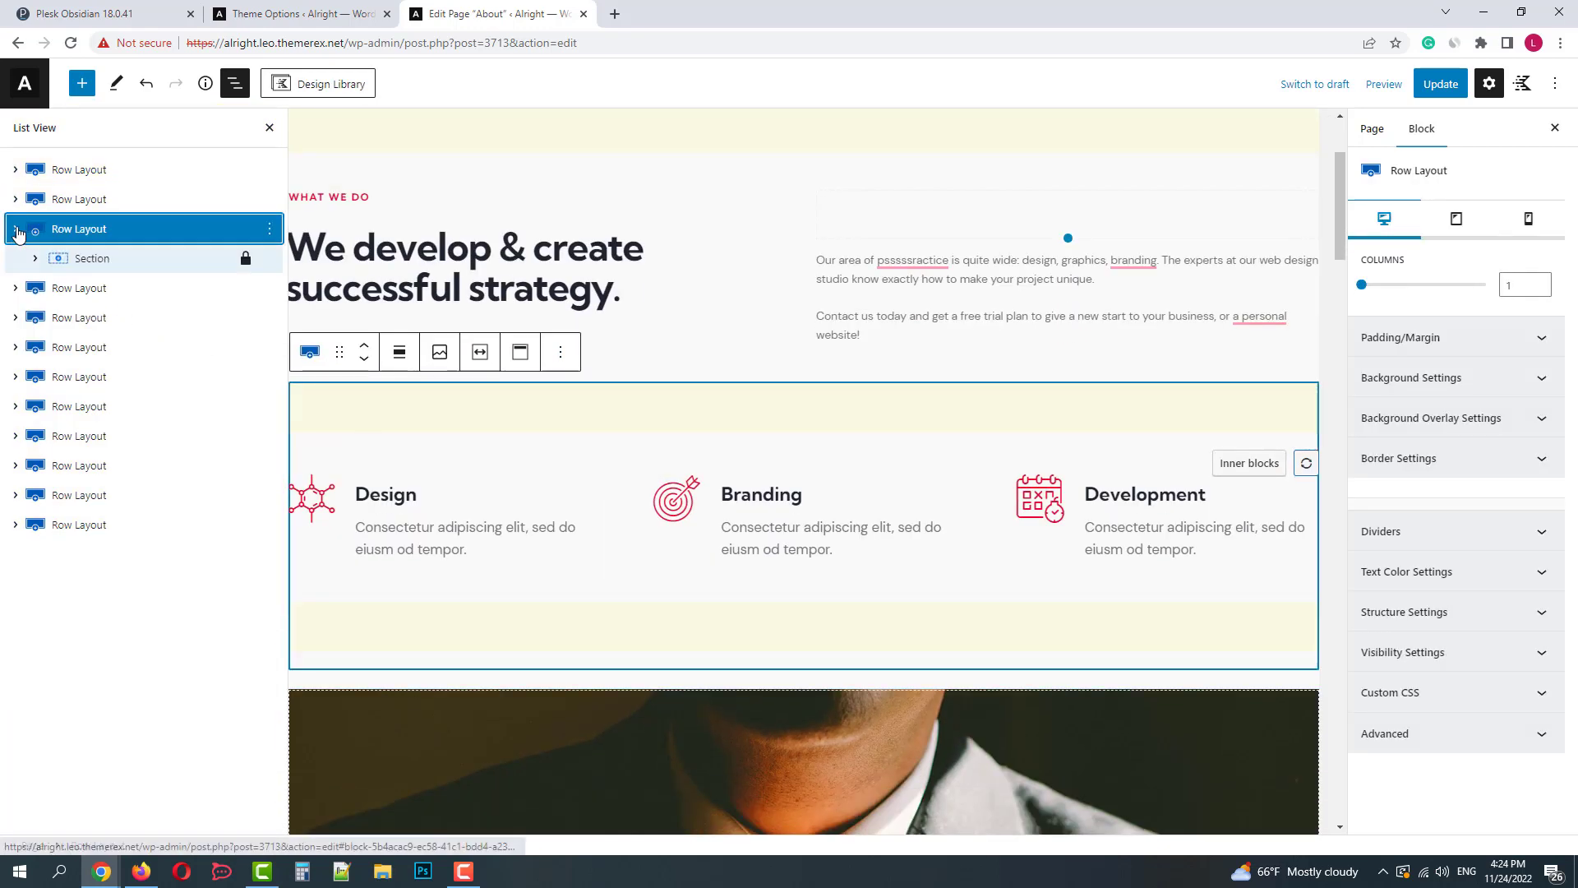
left_click(97, 265)
left_click(37, 259)
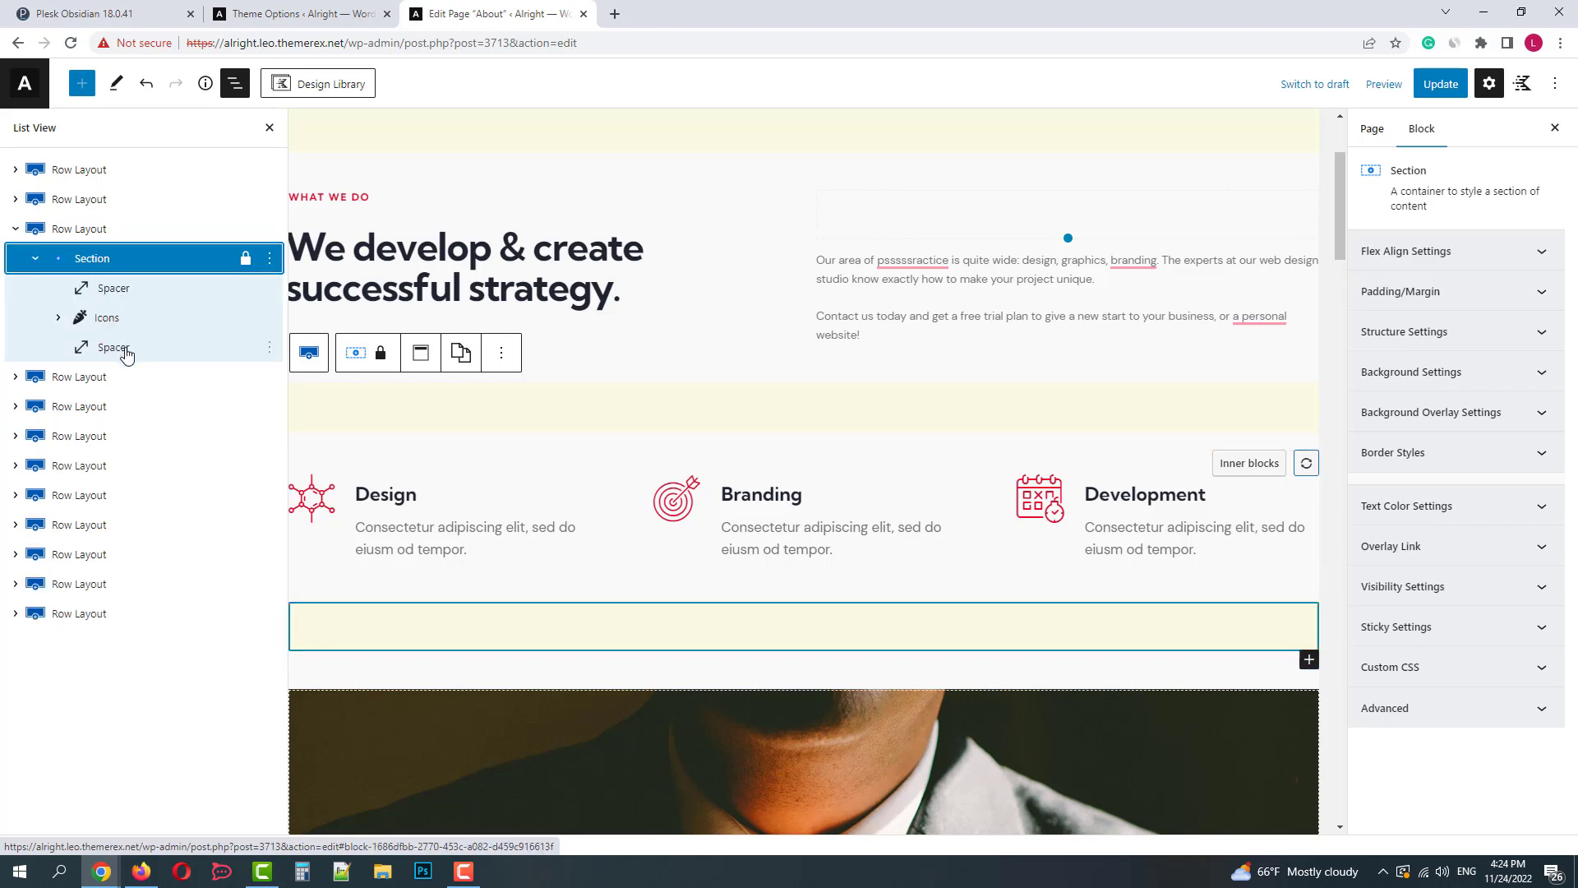
double_click(233, 84)
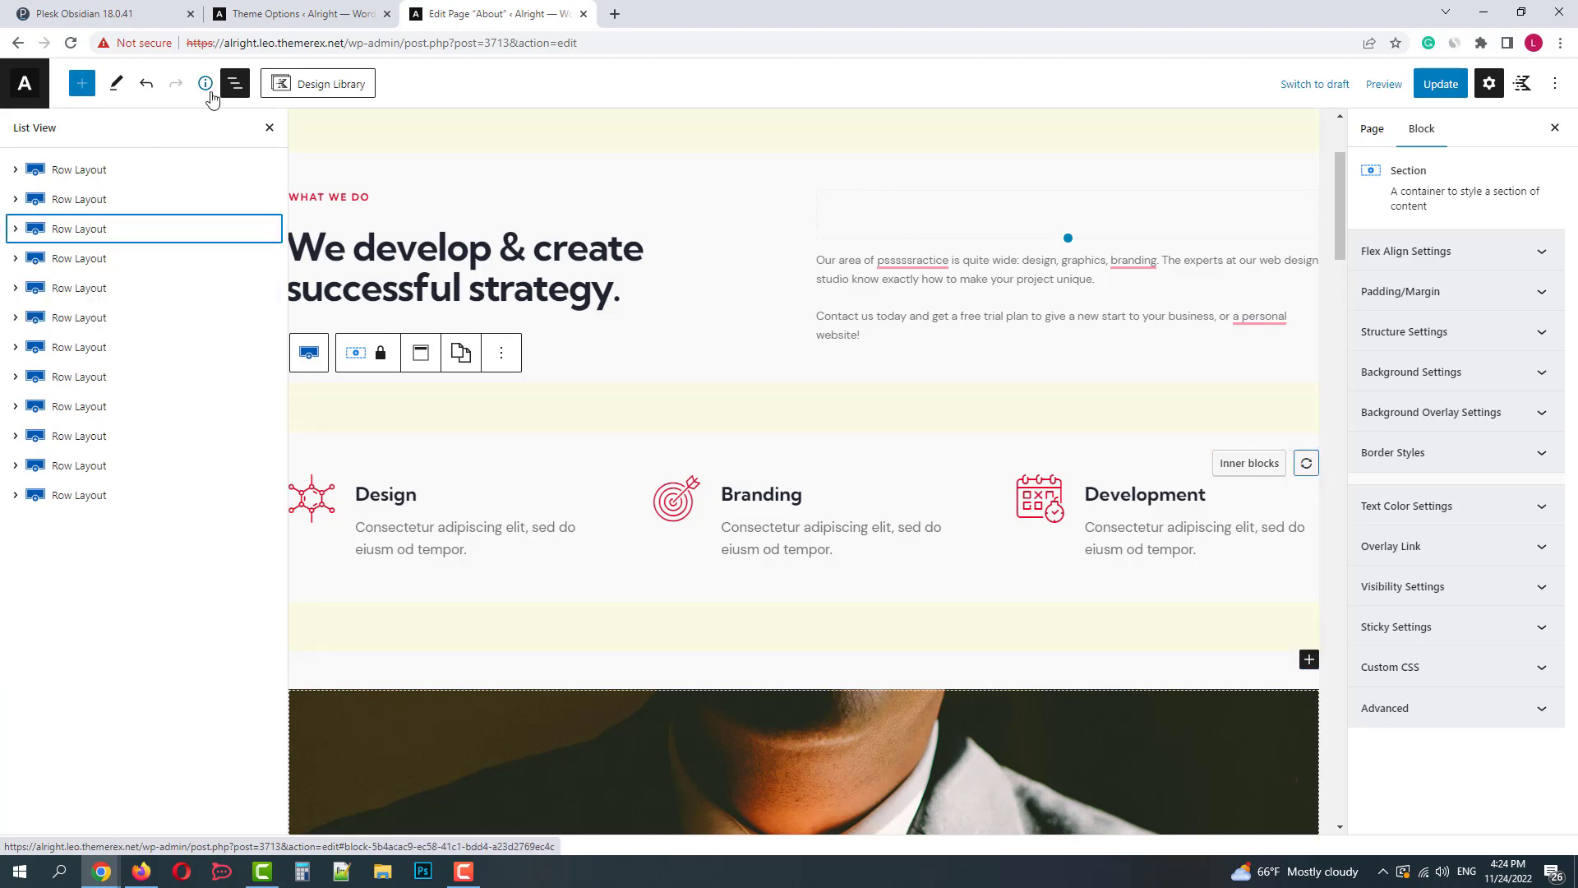
left_click(231, 97)
Step: Open and close the Design Library, then hide and reshow the block settings sidebar
left_click(349, 90)
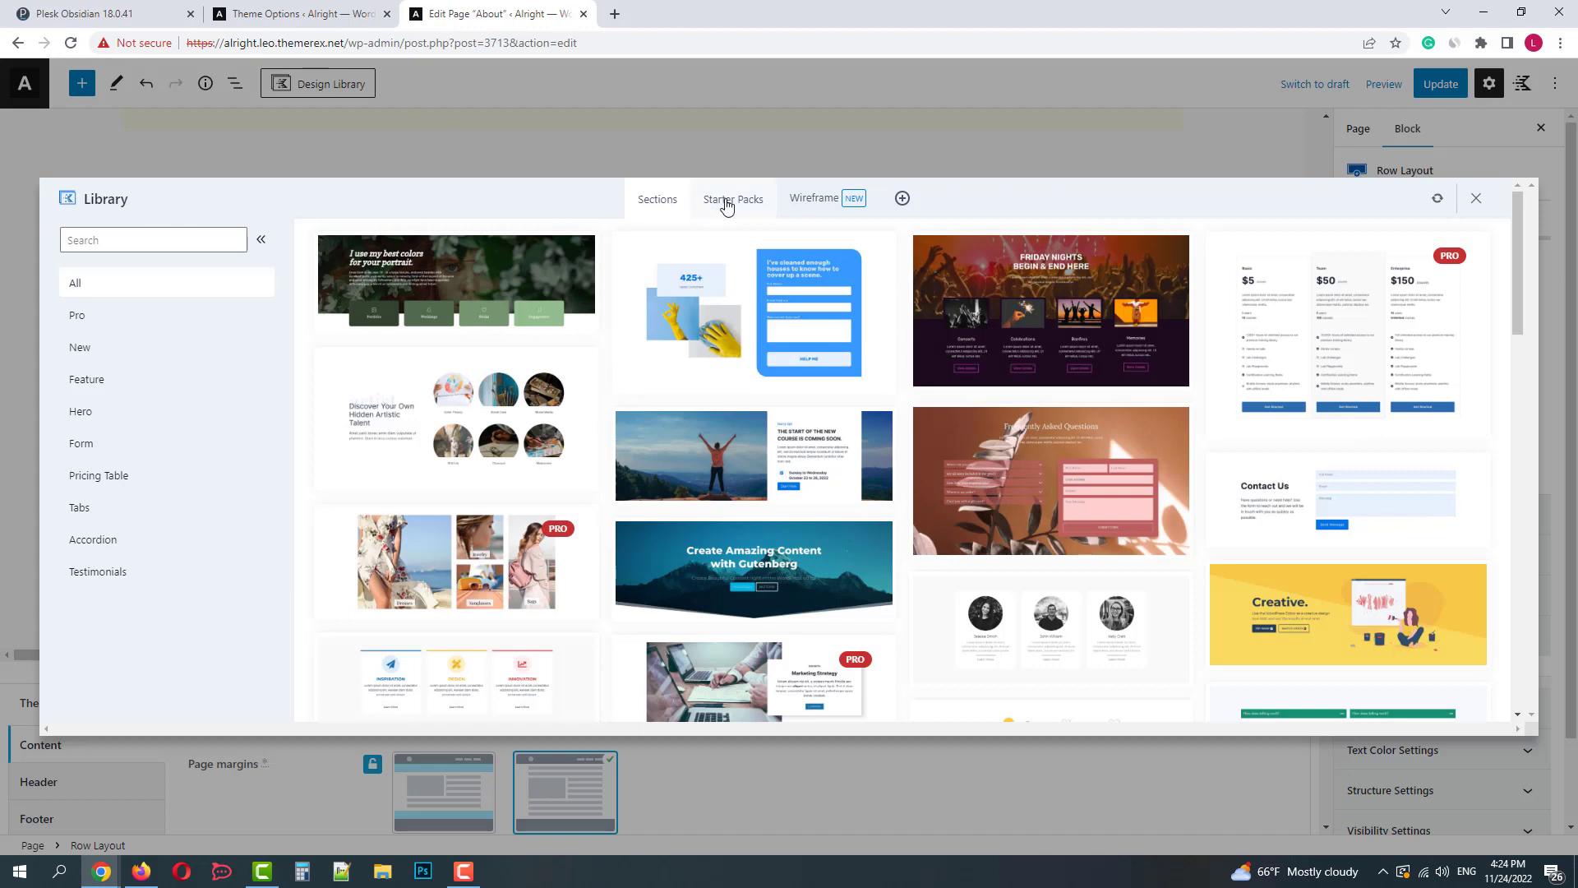
key("Escape")
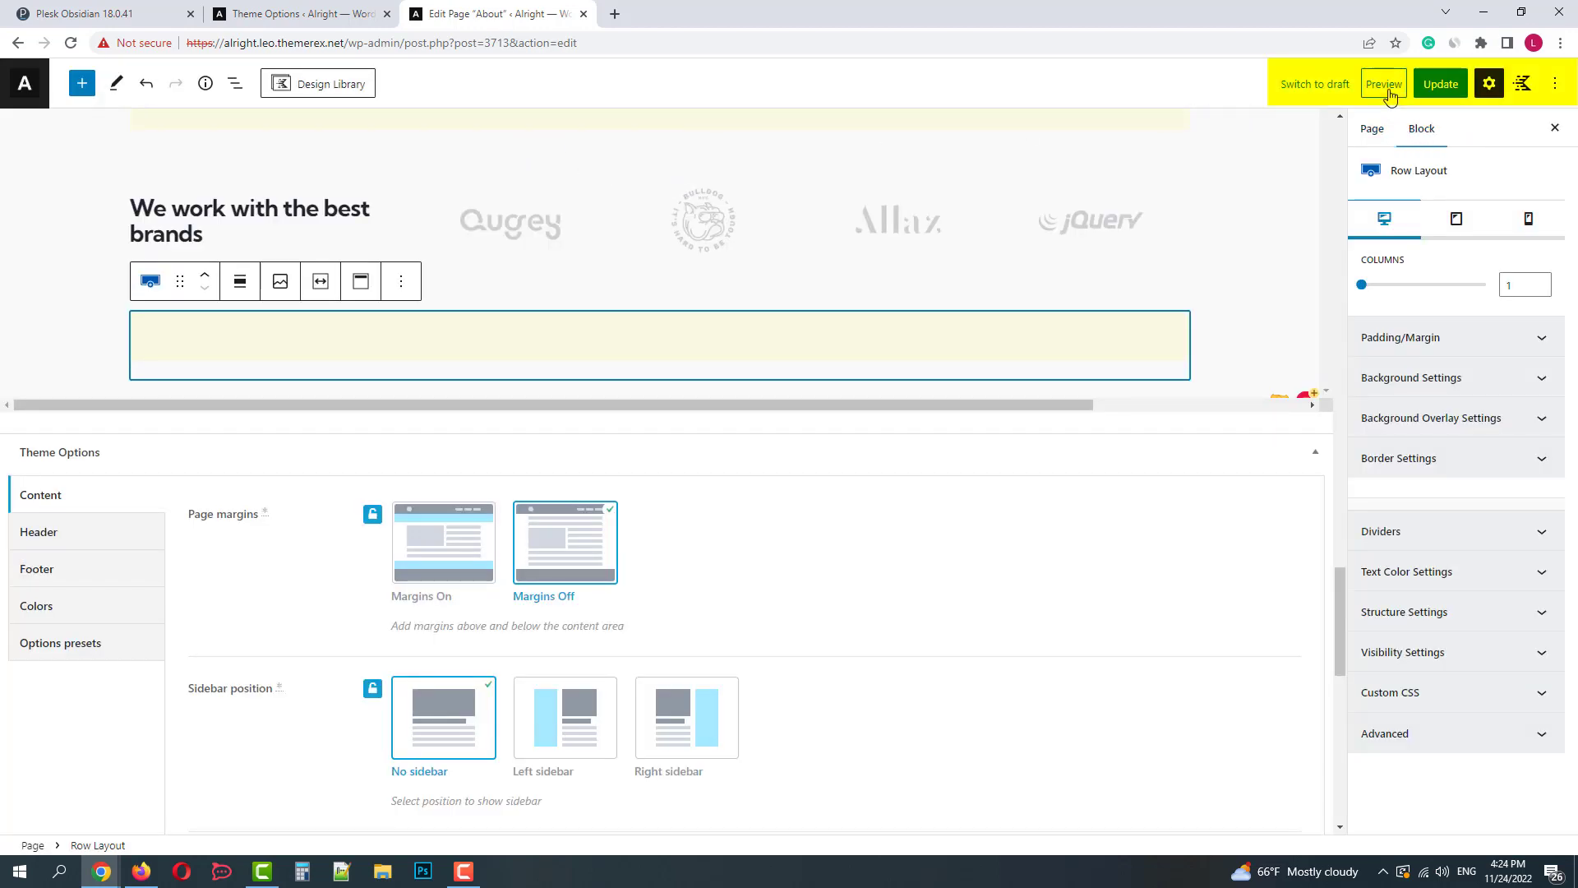
left_click(1486, 86)
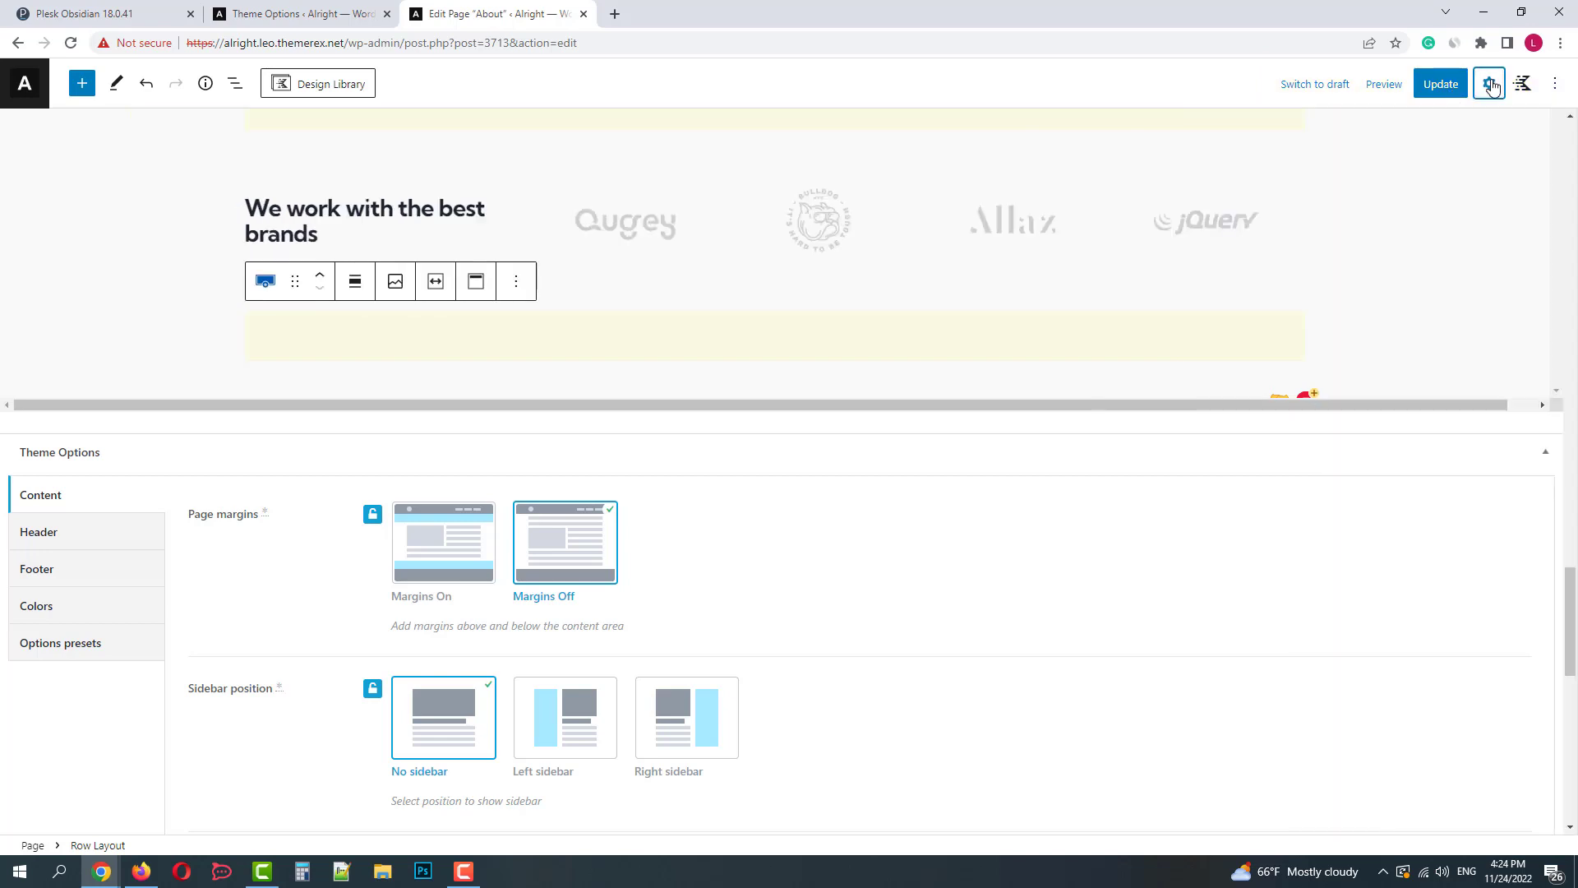
left_click(1490, 84)
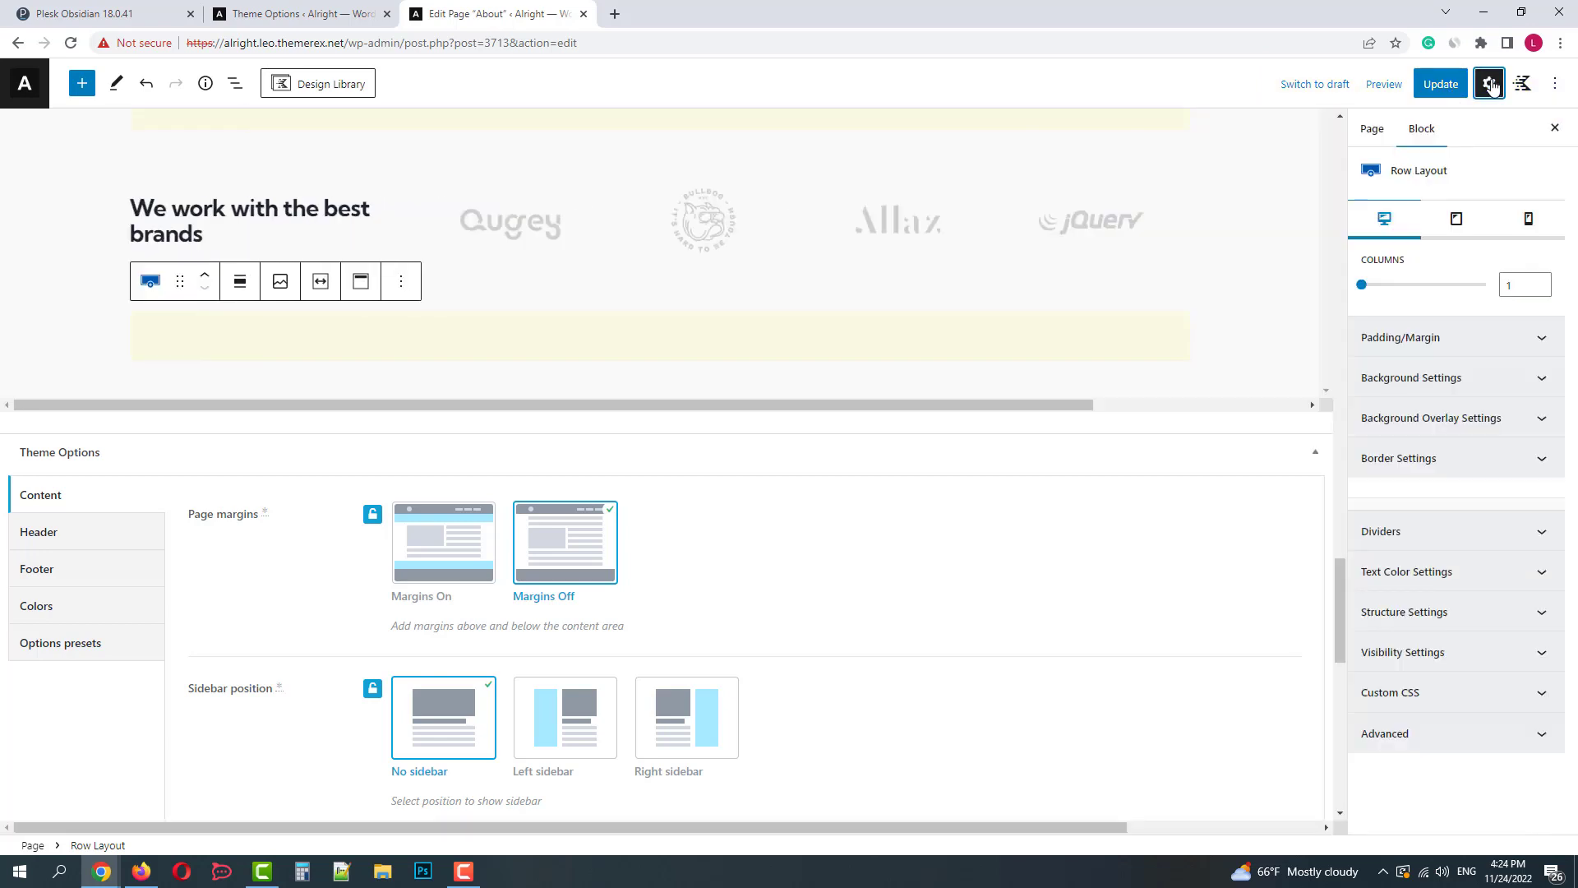
Step: Toggle the Kadence Blocks controls, restore the Row Layout sidebar, and check the editor options menu
left_click(1522, 85)
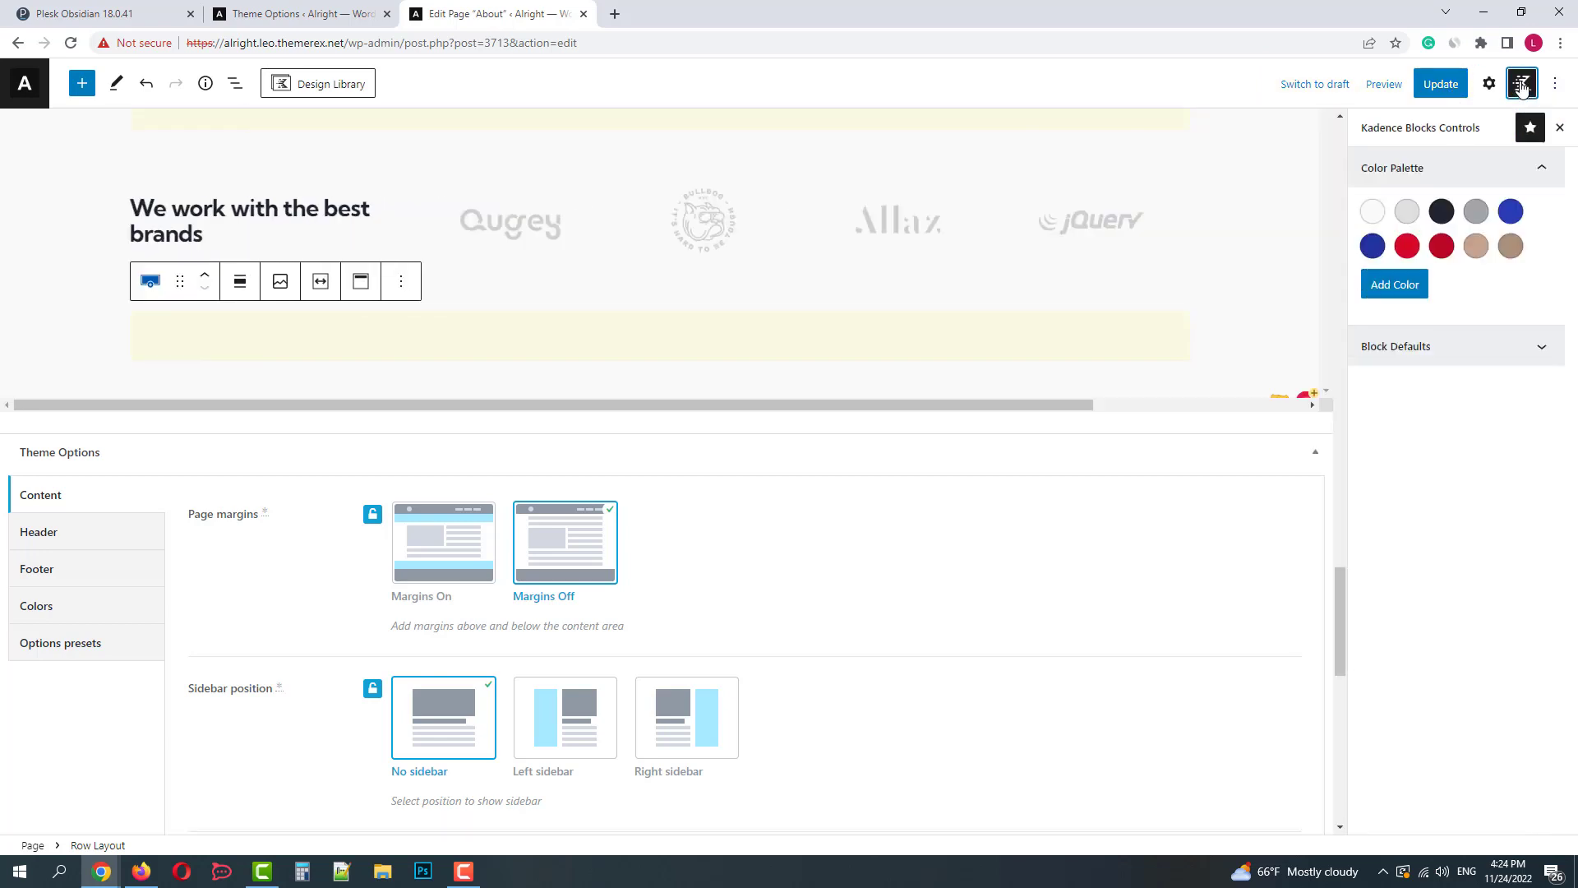
left_click(1522, 85)
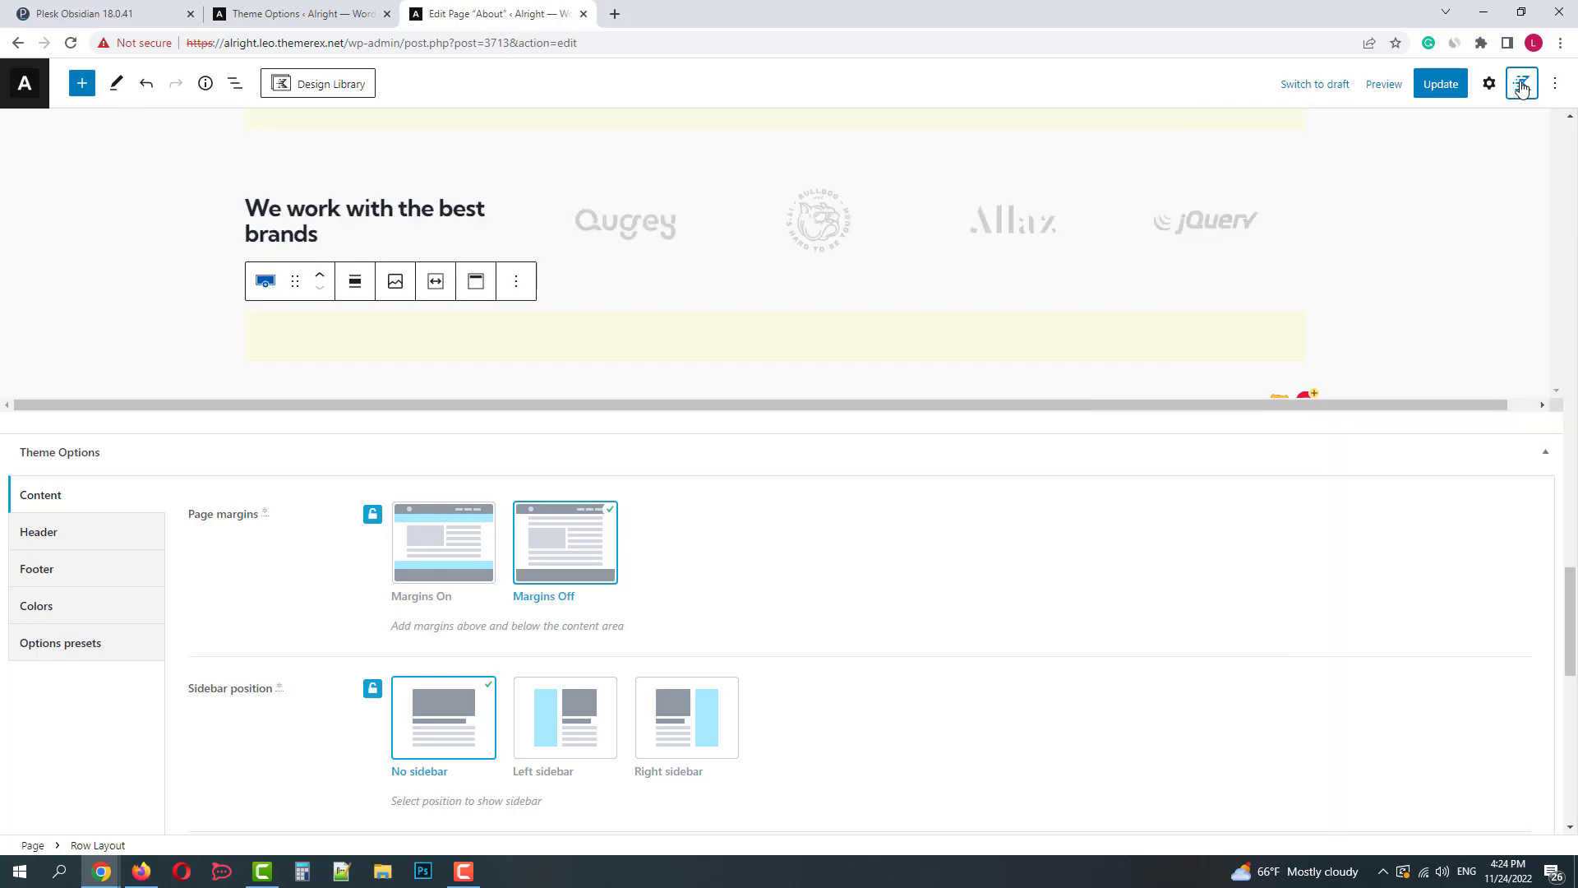
left_click(1489, 85)
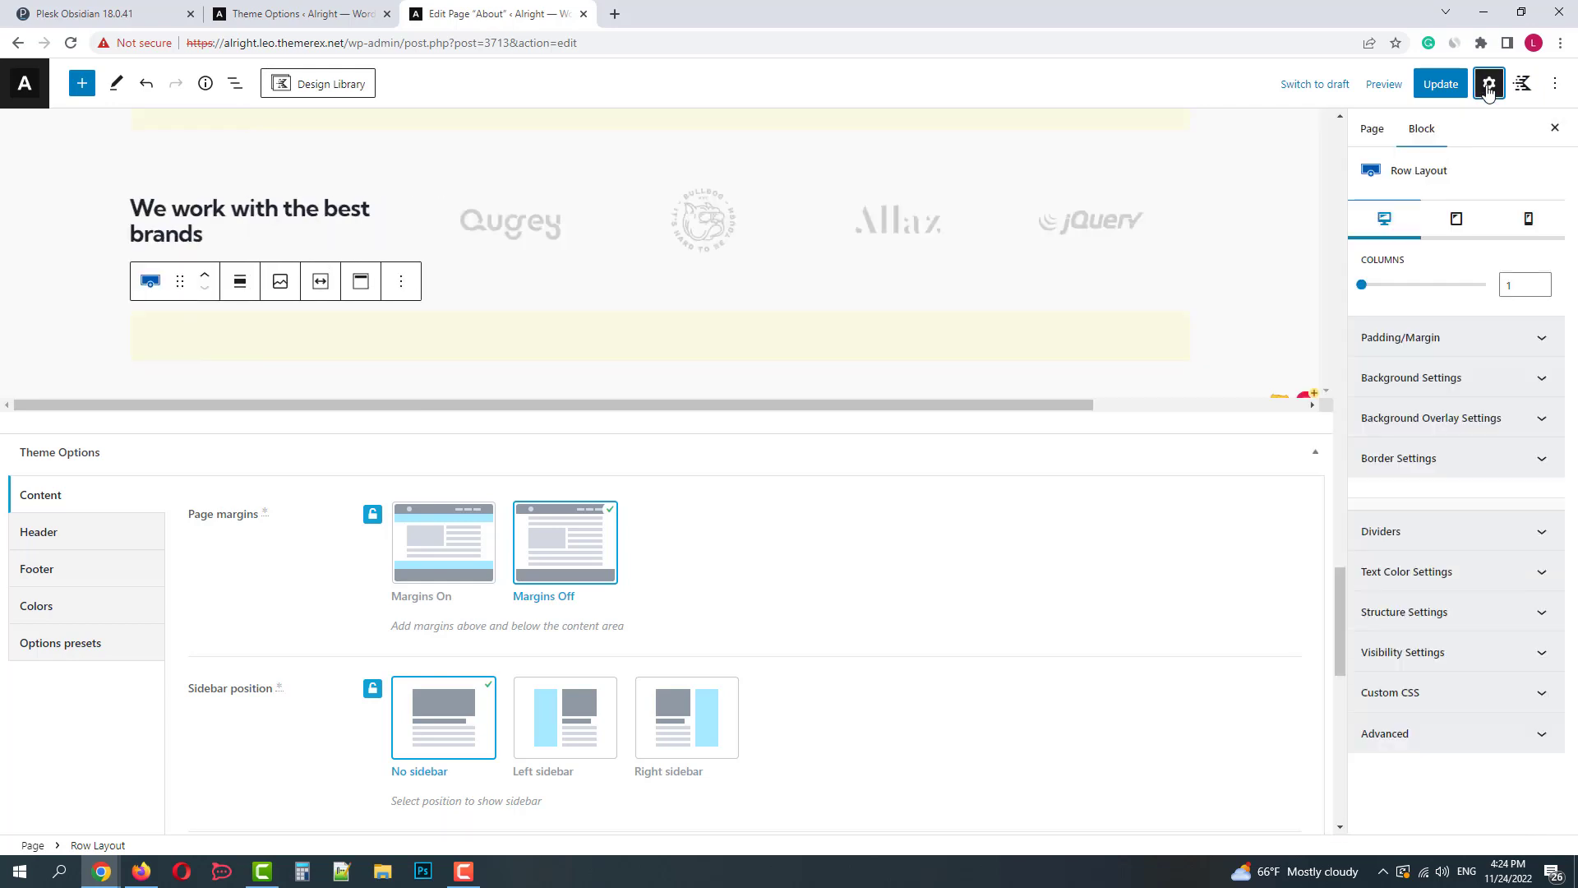
left_click(1559, 85)
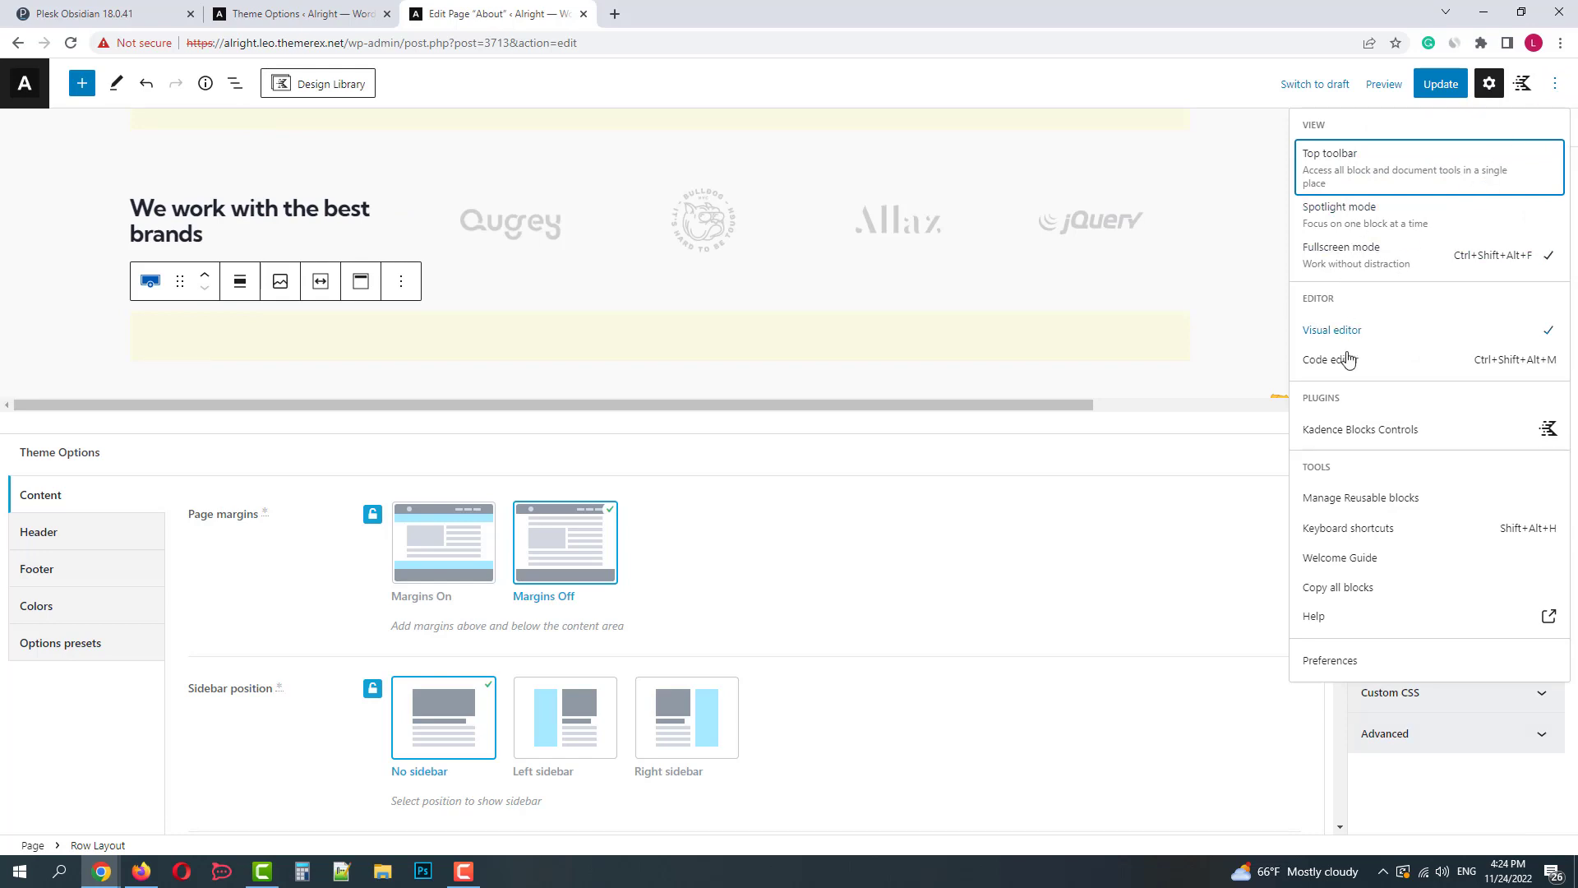
left_click(1555, 84)
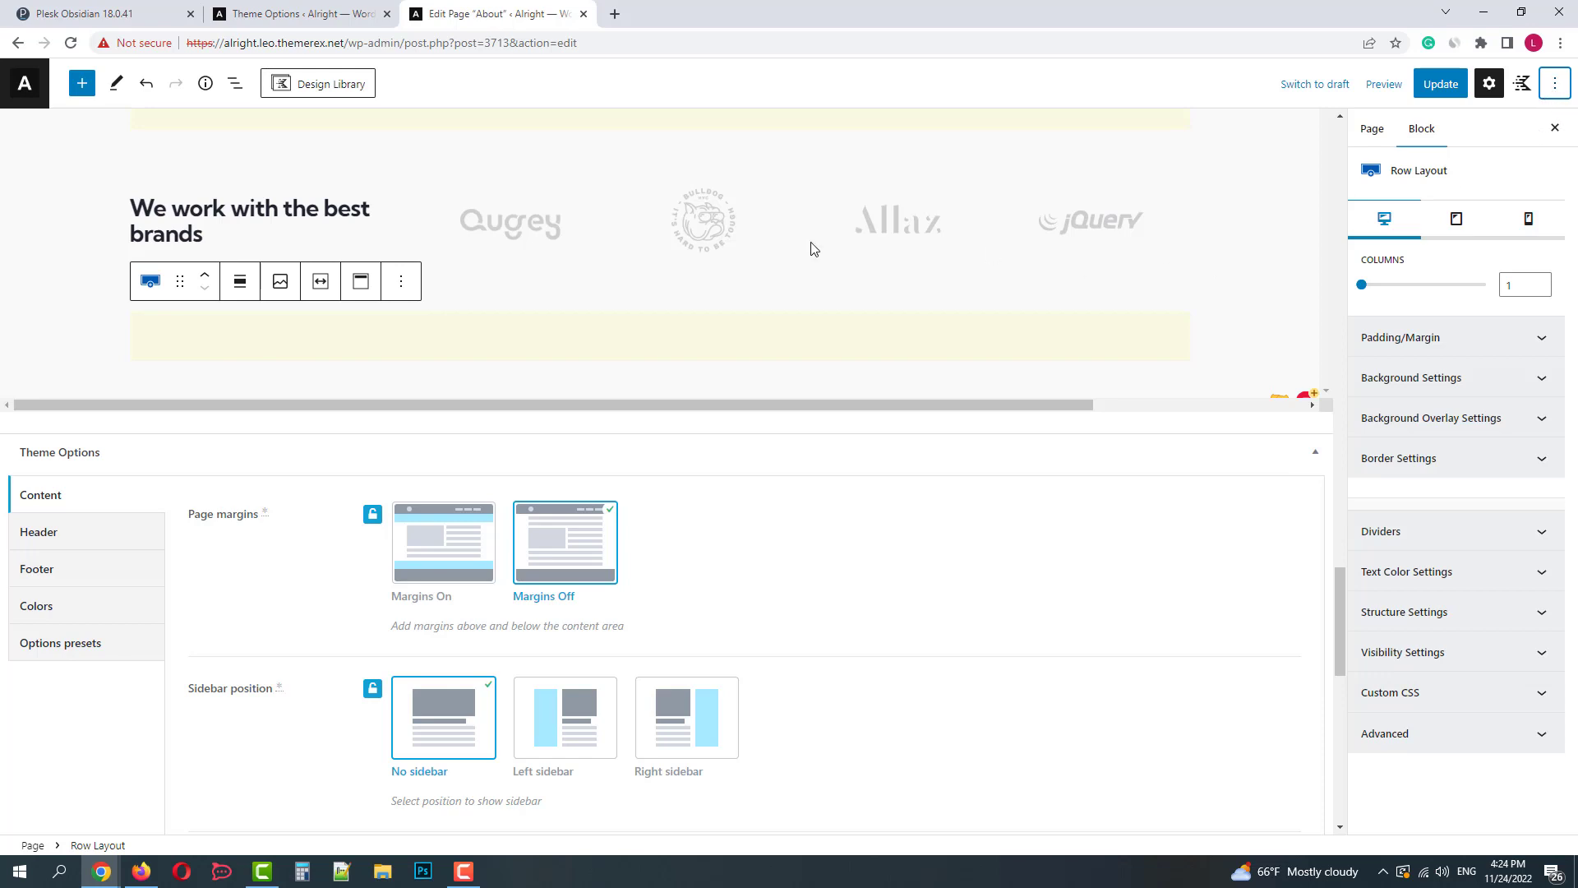
Step: Review the page's Featured image, Discussion and Page Attributes settings, then return to the 4-column logos row
scroll(803, 247, "up", 4)
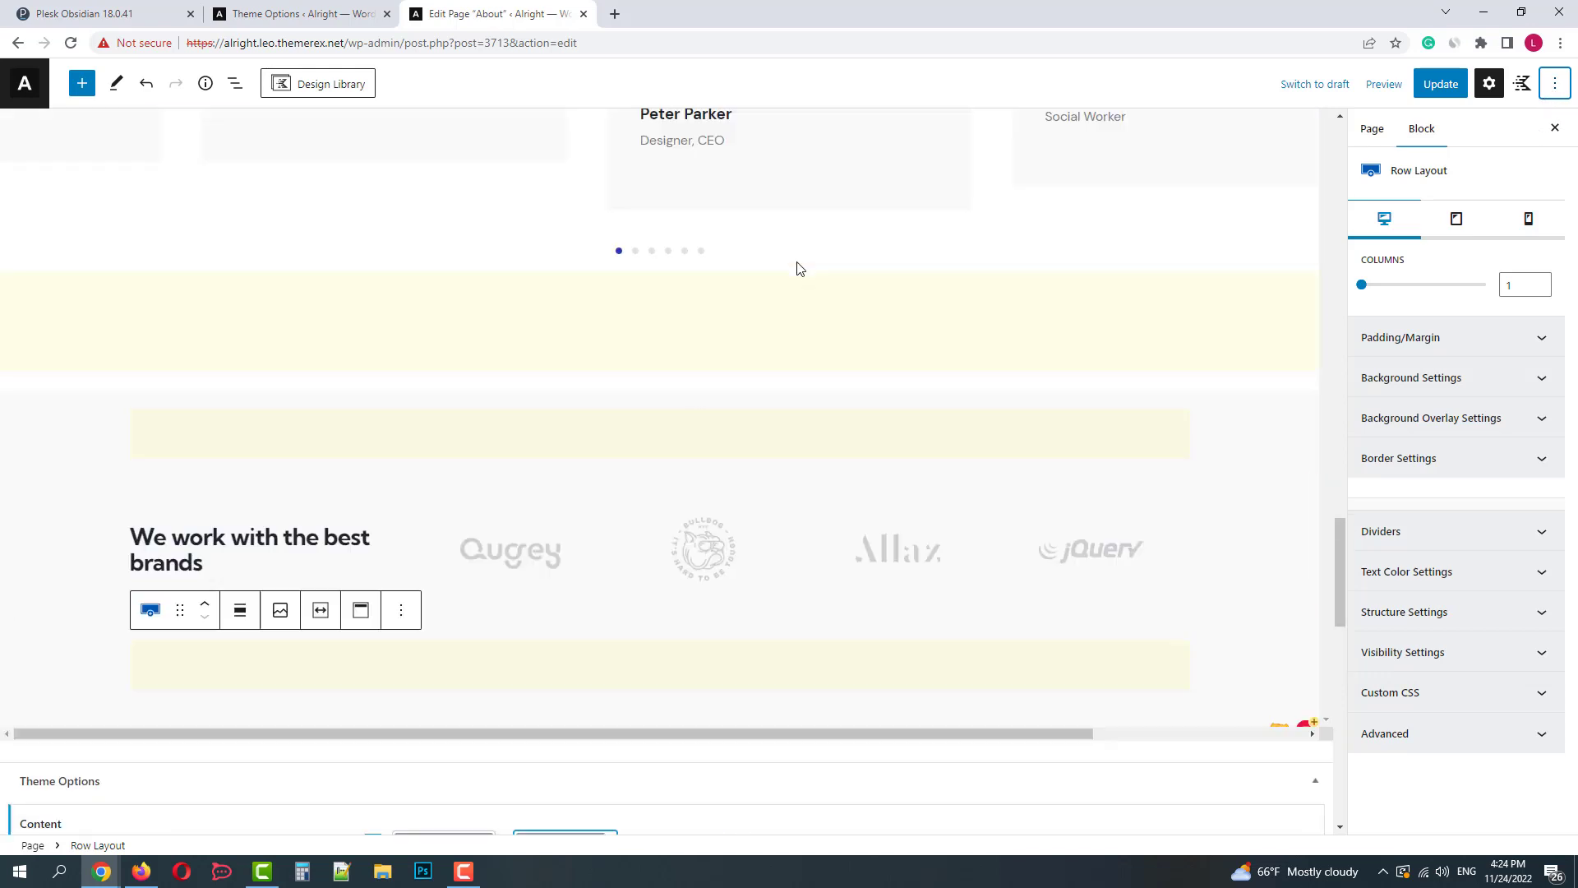
left_click(752, 513)
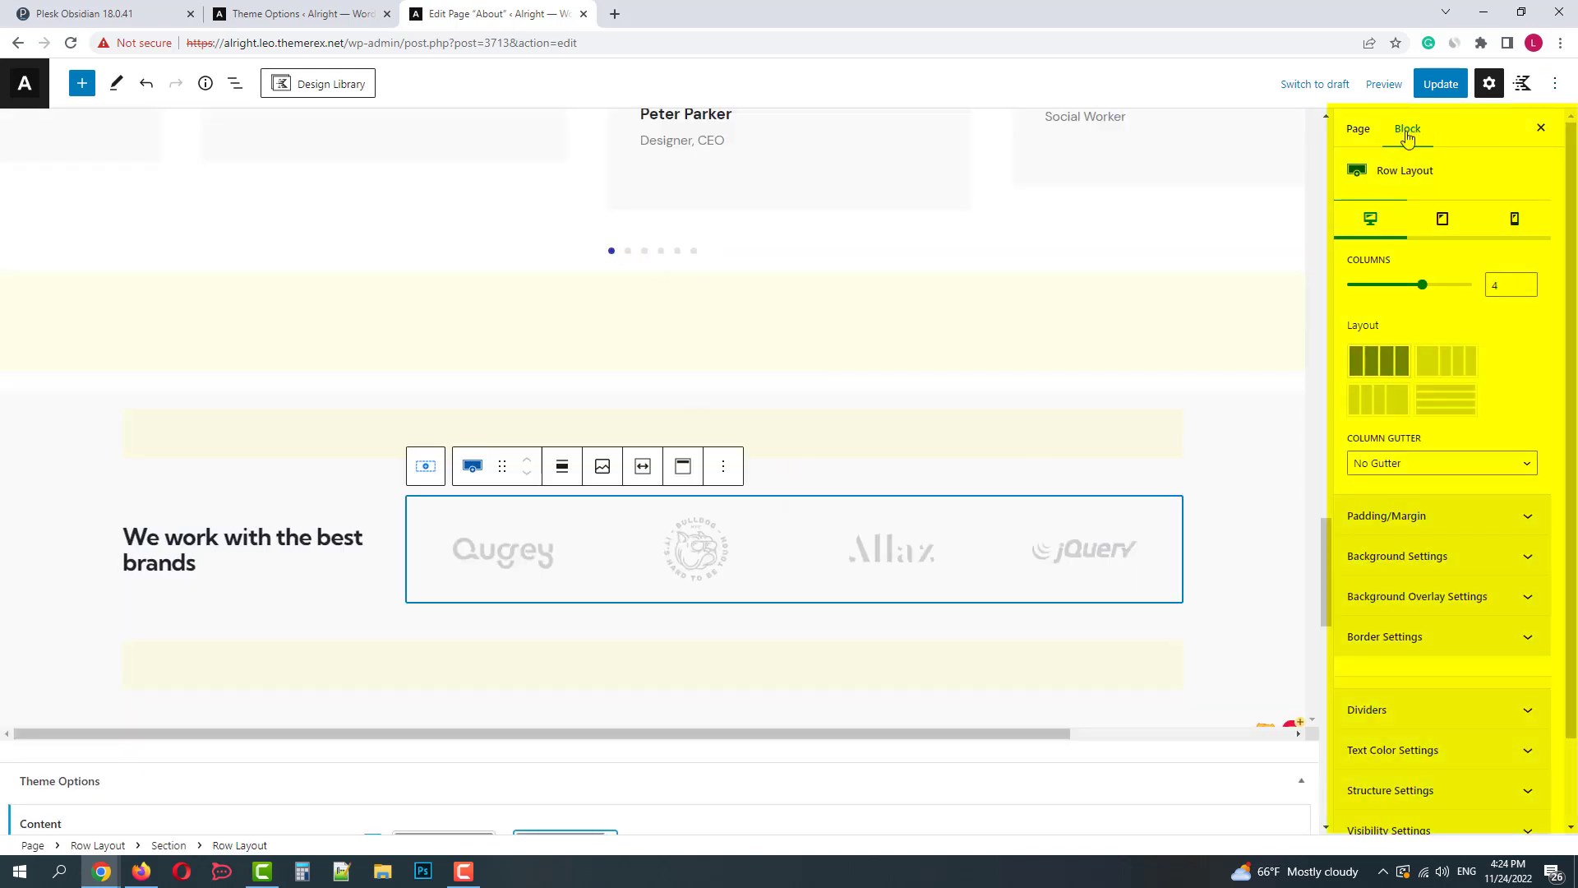
left_click(1367, 132)
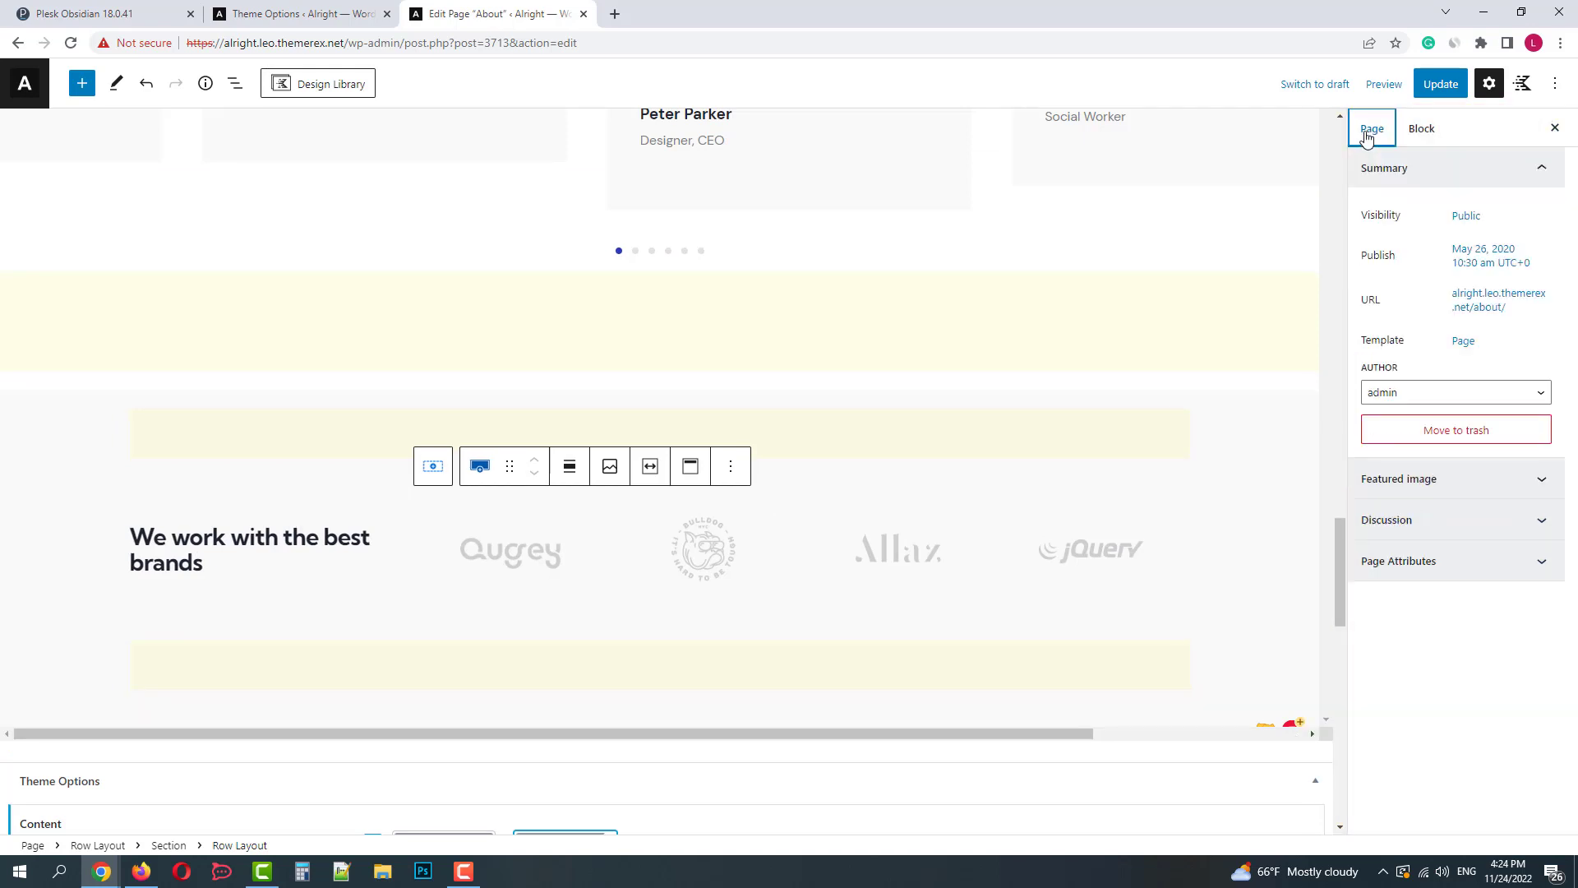
left_click(1443, 479)
left_click(1442, 479)
left_click(1428, 521)
left_click(1428, 534)
left_click(1414, 561)
left_click(1416, 564)
left_click(1422, 129)
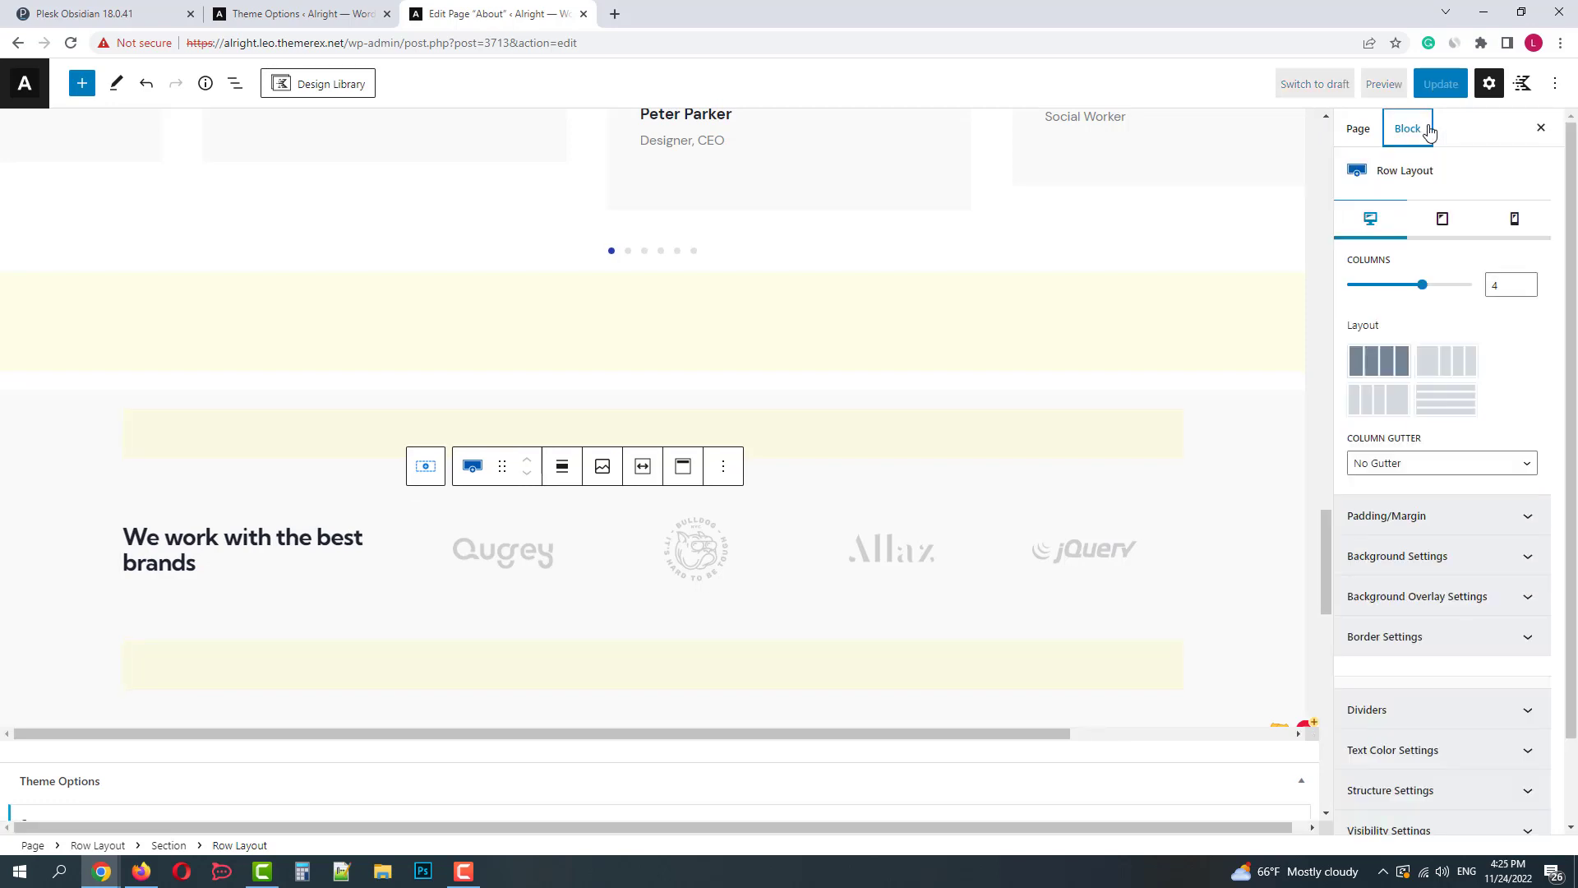
scroll(1402, 549, "down", 2)
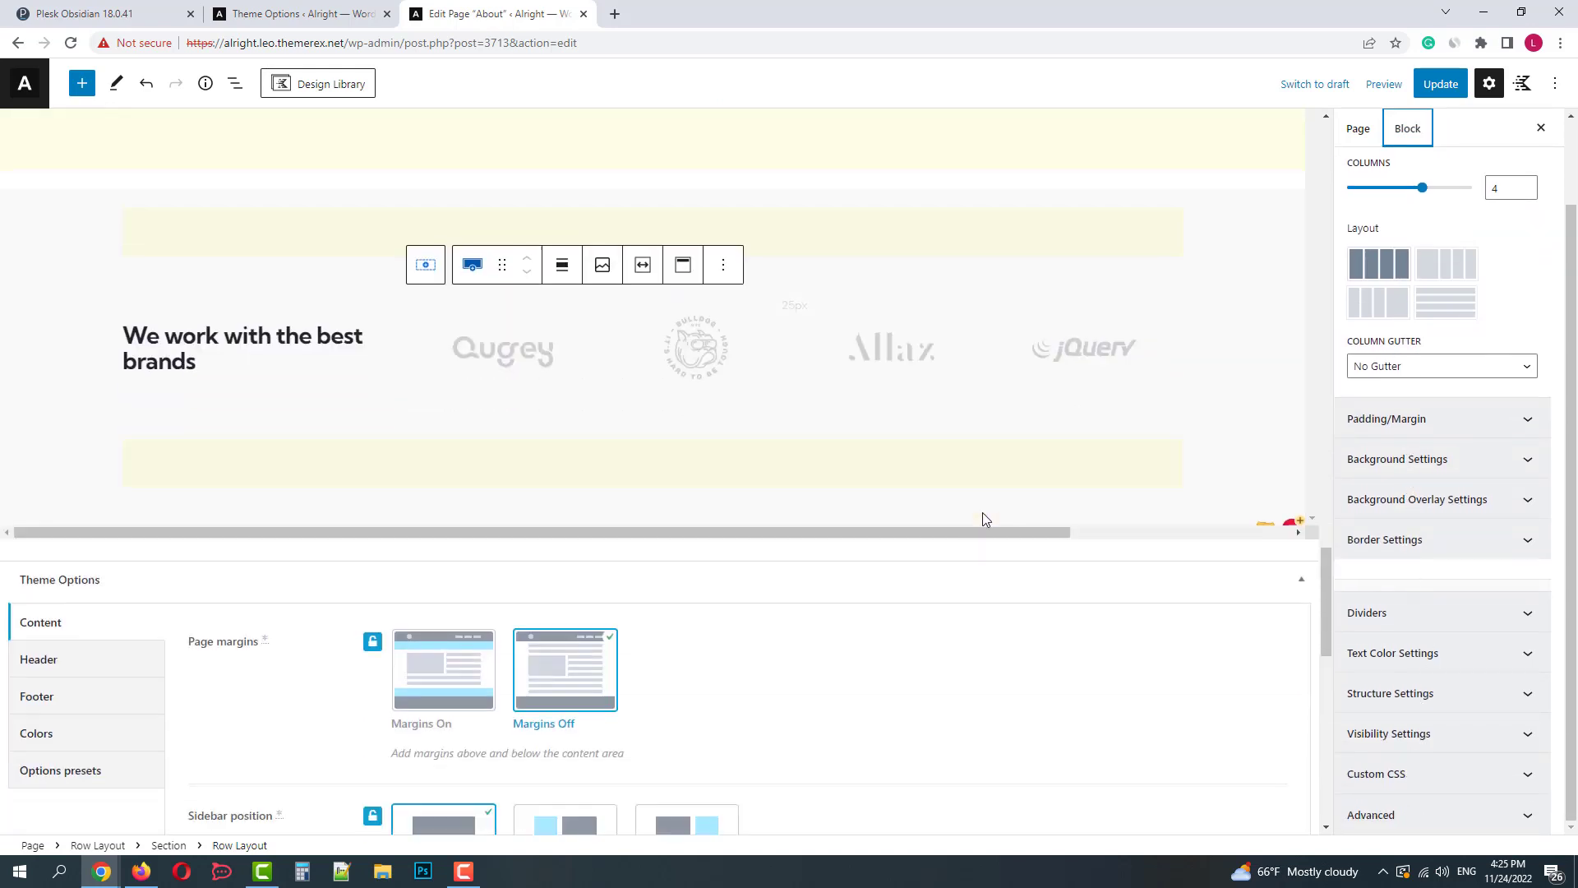
scroll(986, 518, "down", 5)
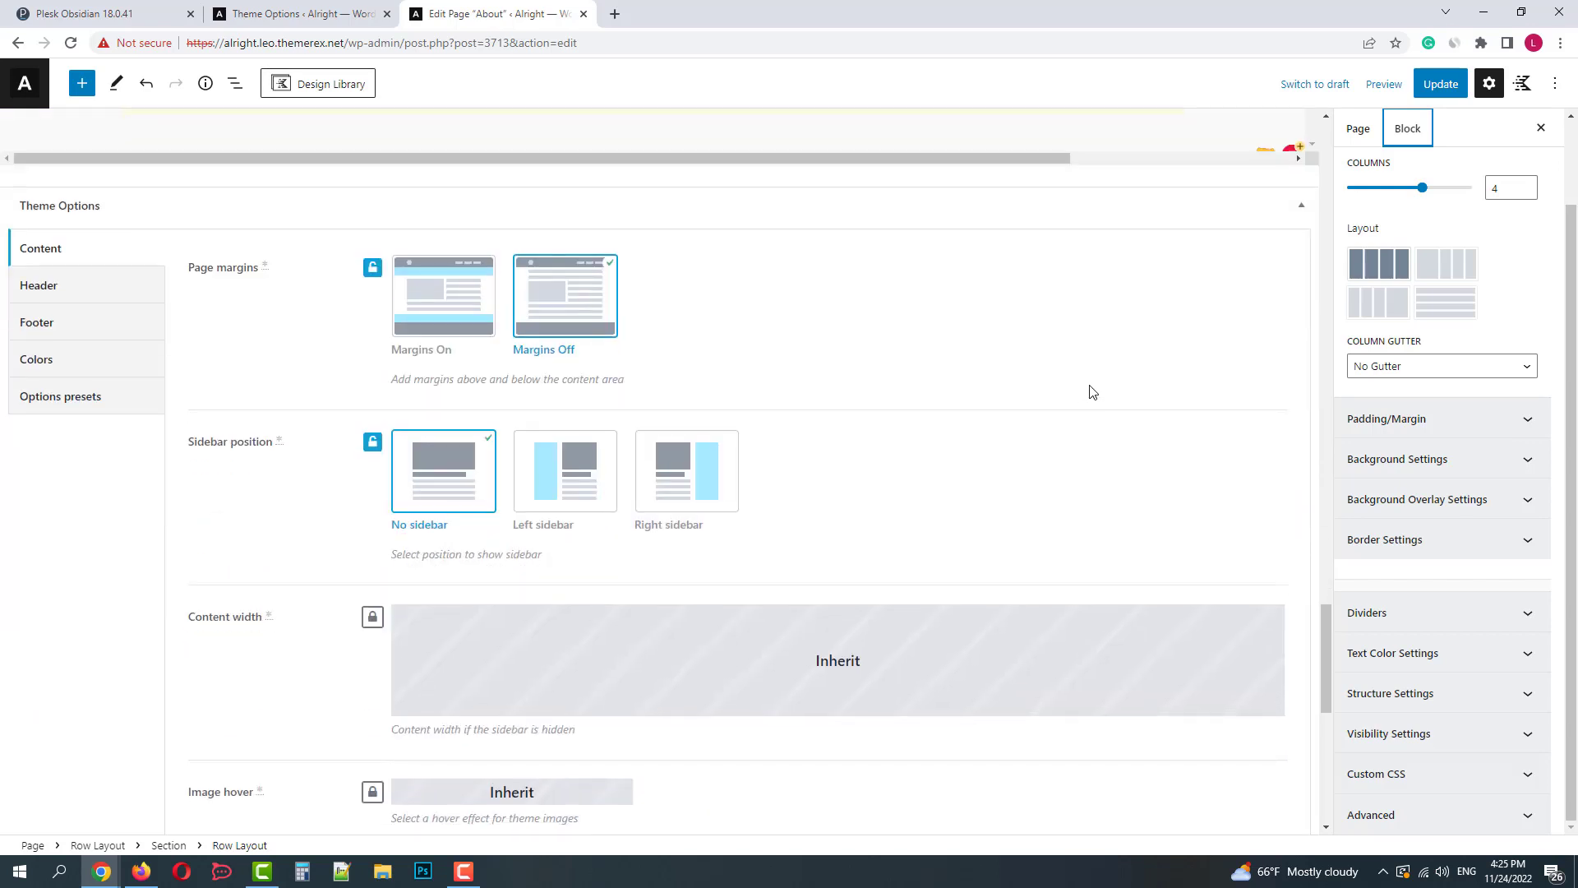
scroll(1084, 385, "down", 1)
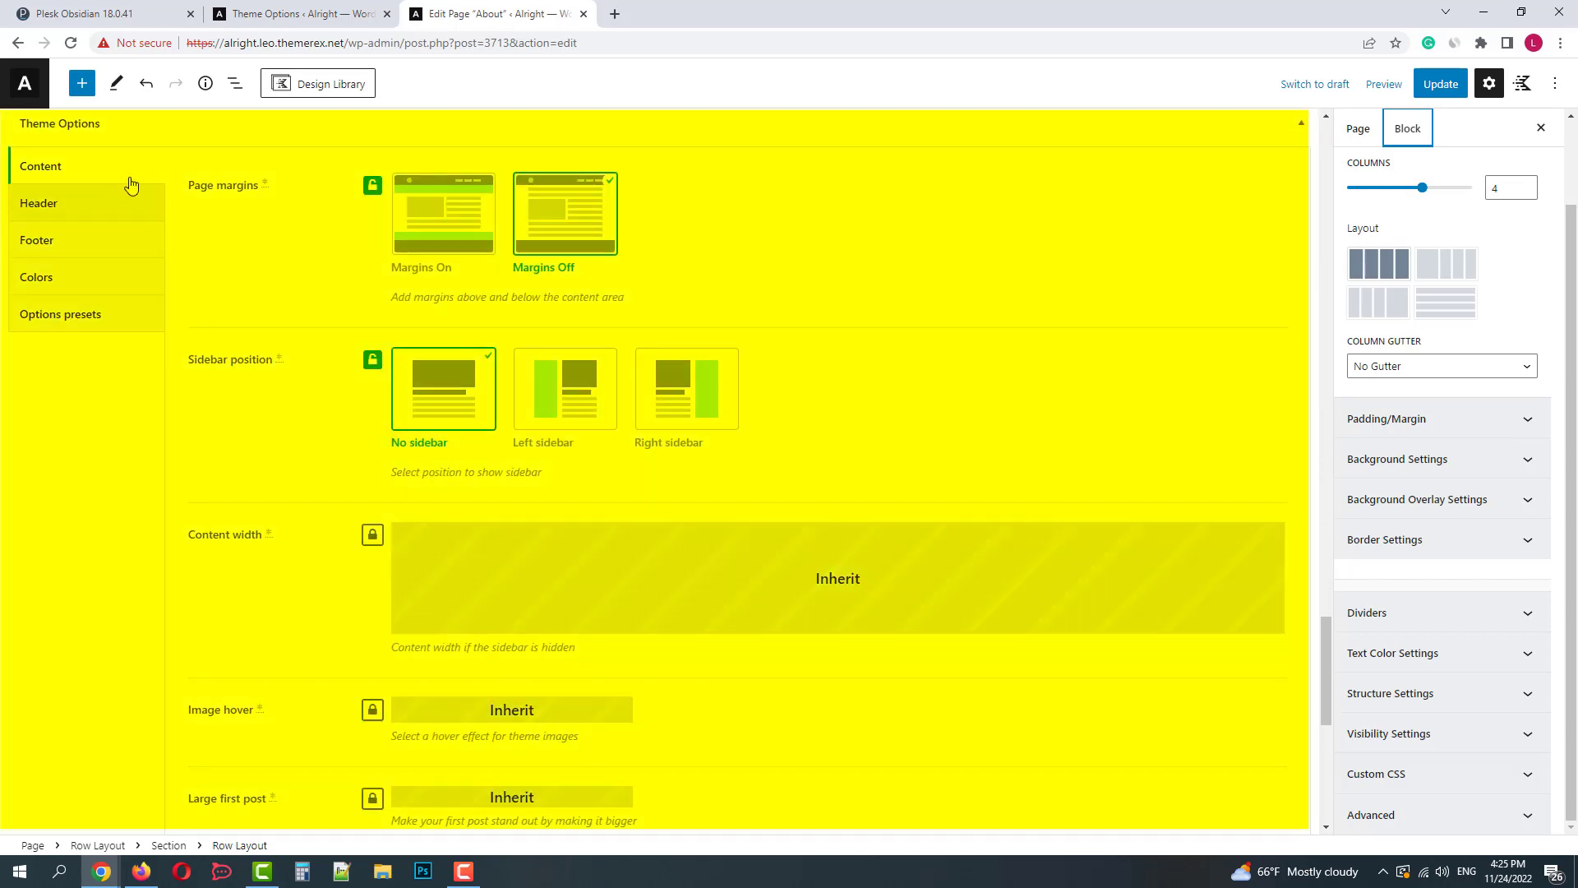
scroll(529, 473, "down", 7)
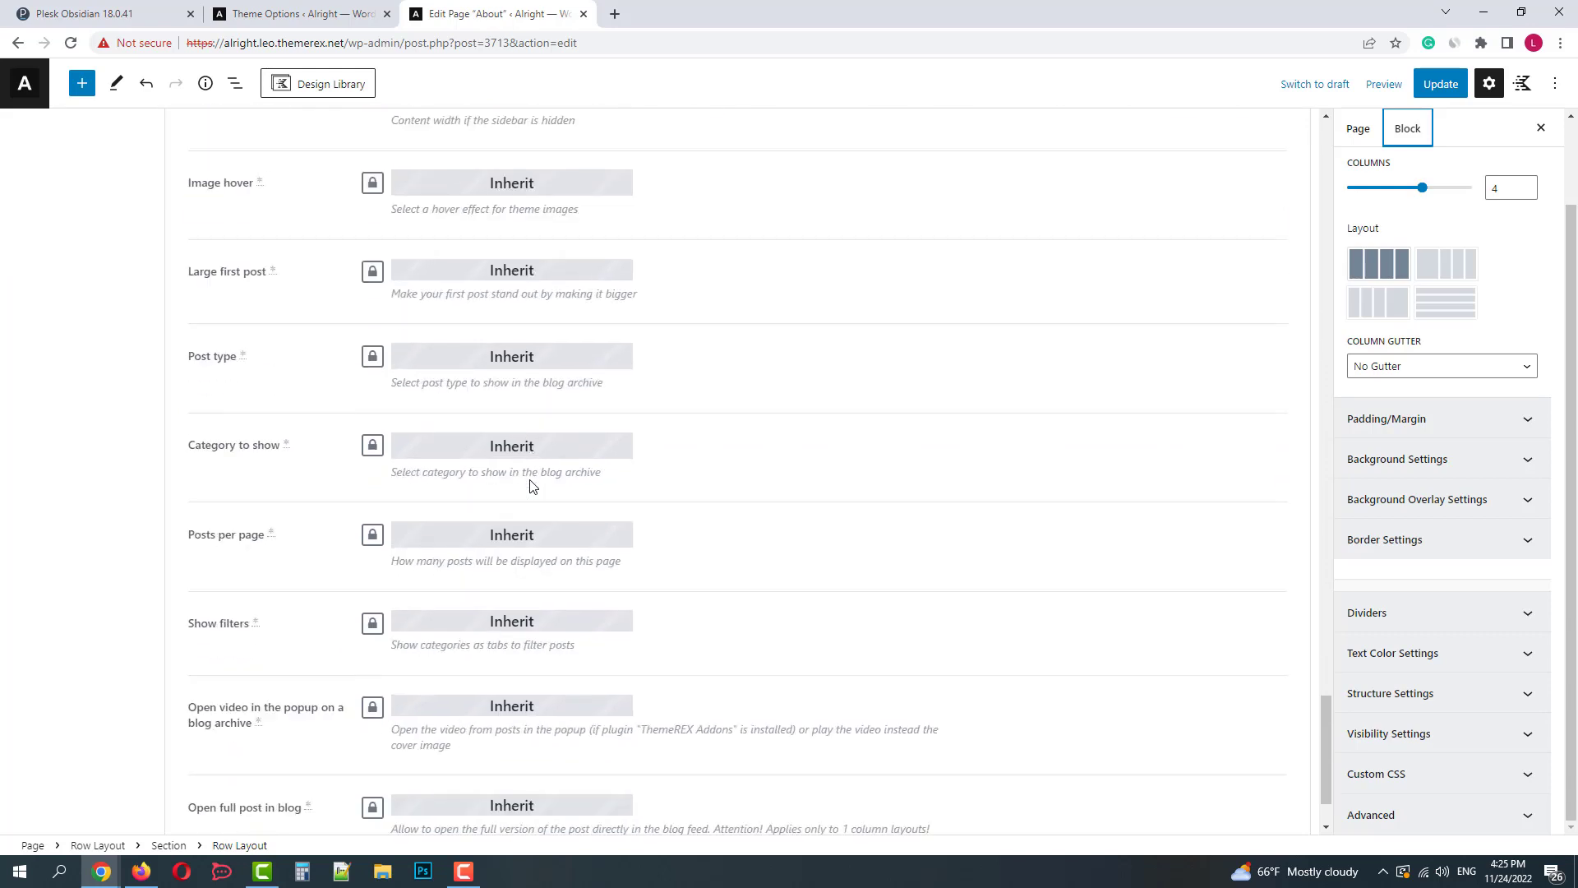
scroll(529, 487, "up", 7)
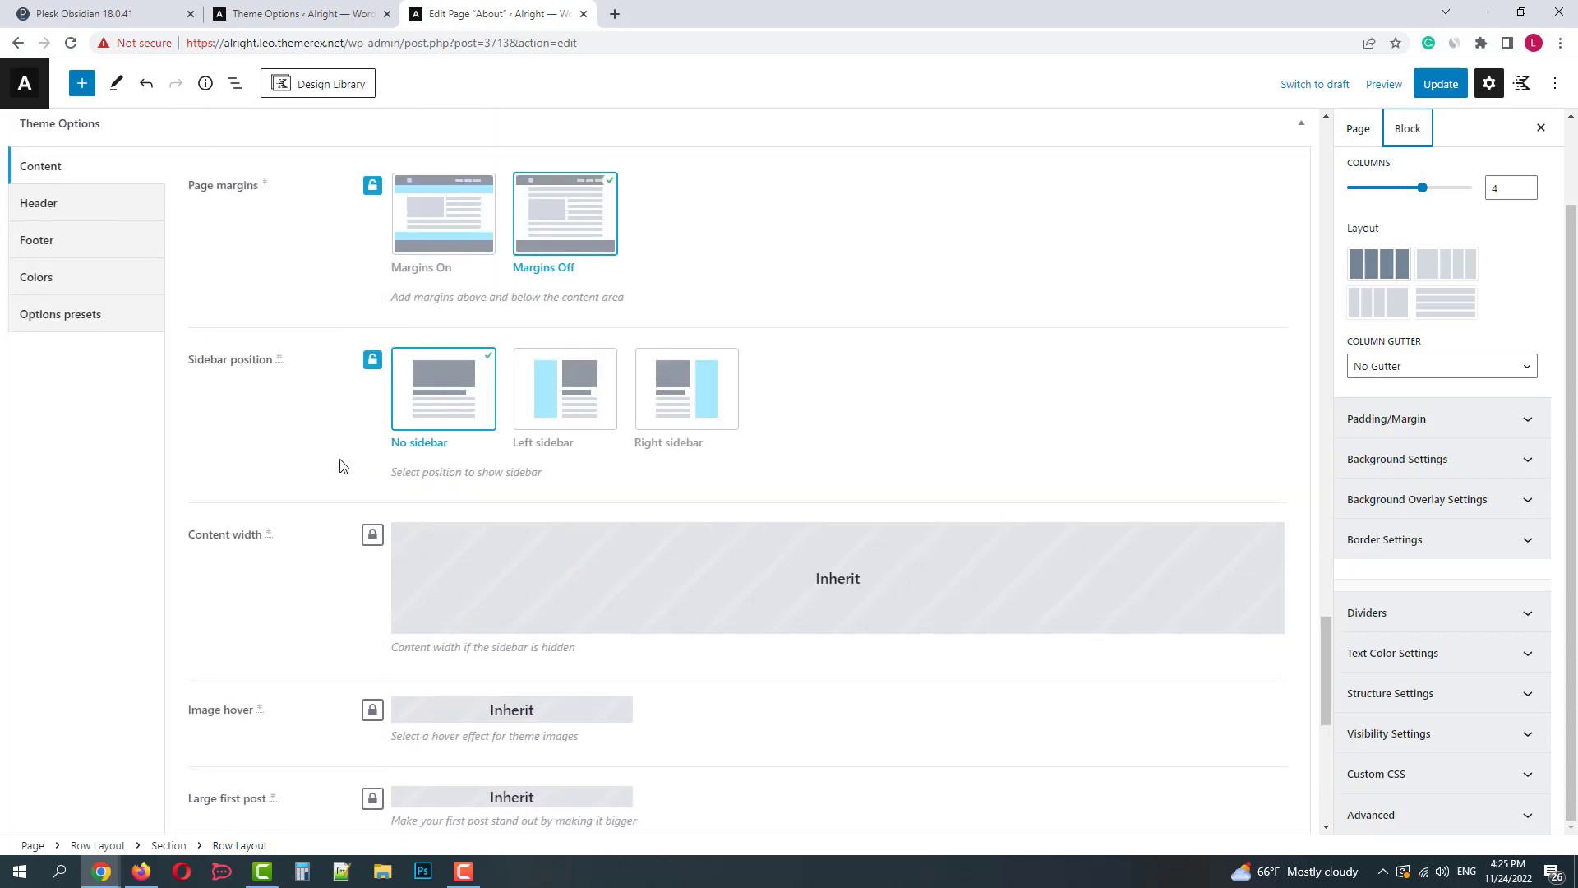
scroll(344, 466, "up", 2)
left_click(87, 371)
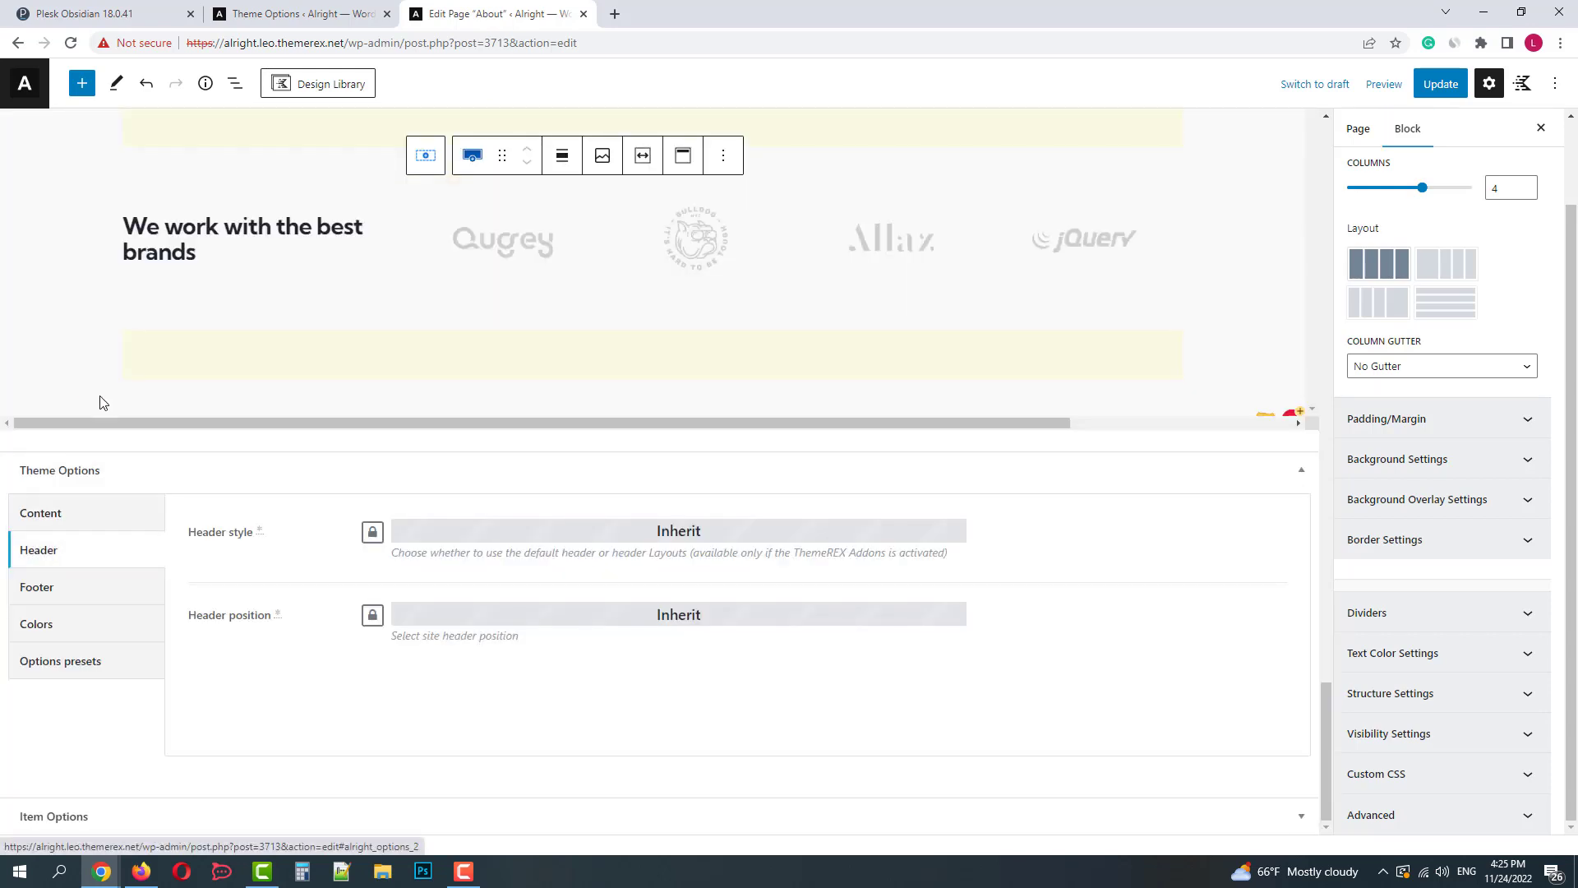
left_click(48, 593)
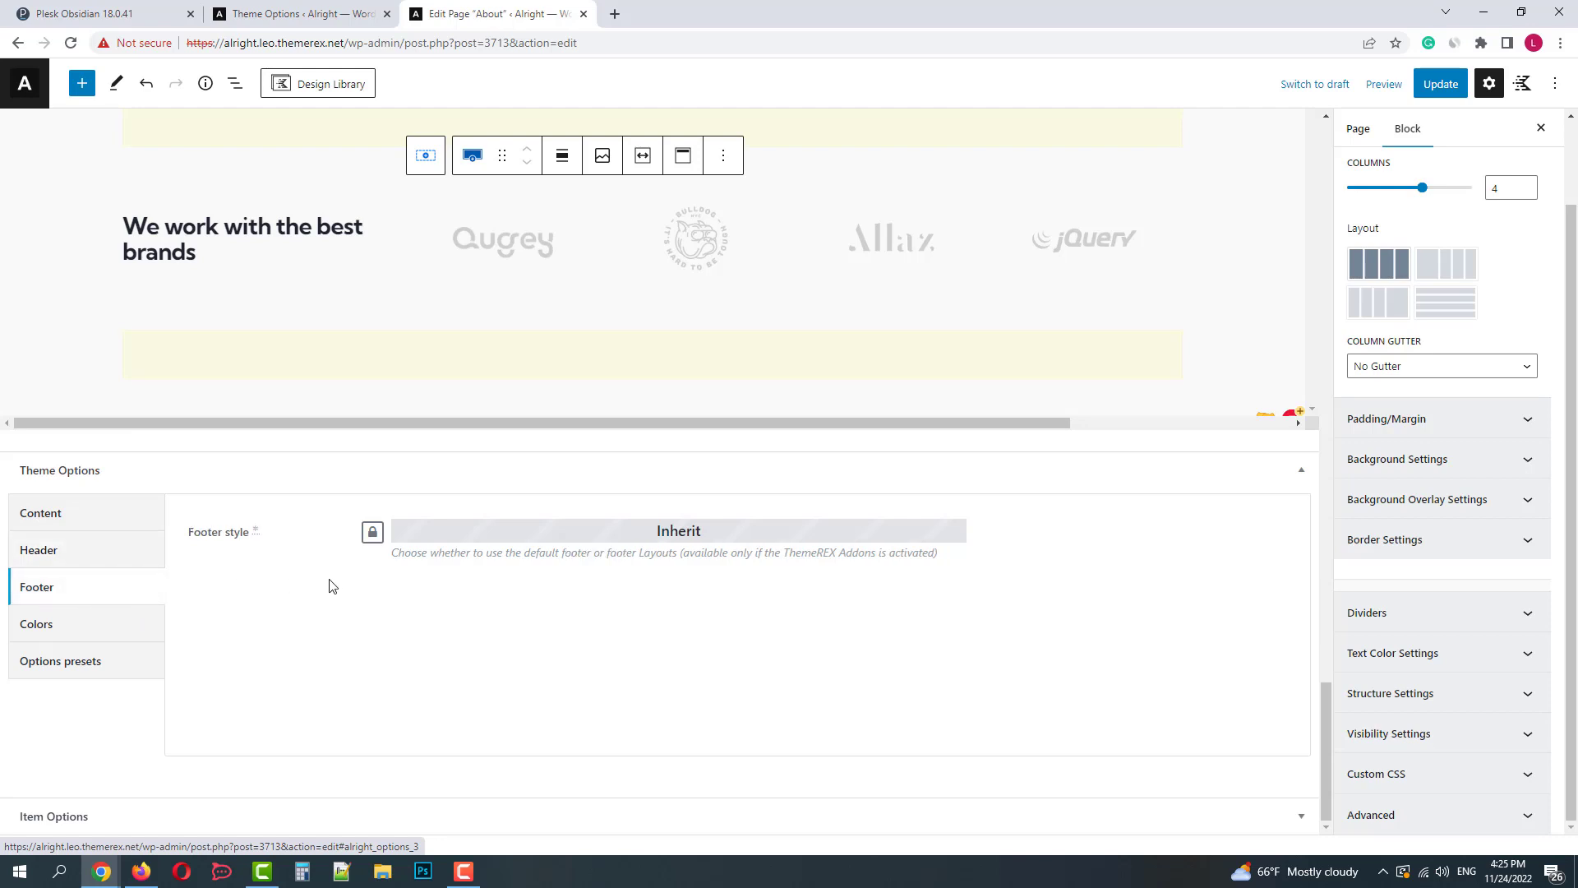
left_click(79, 627)
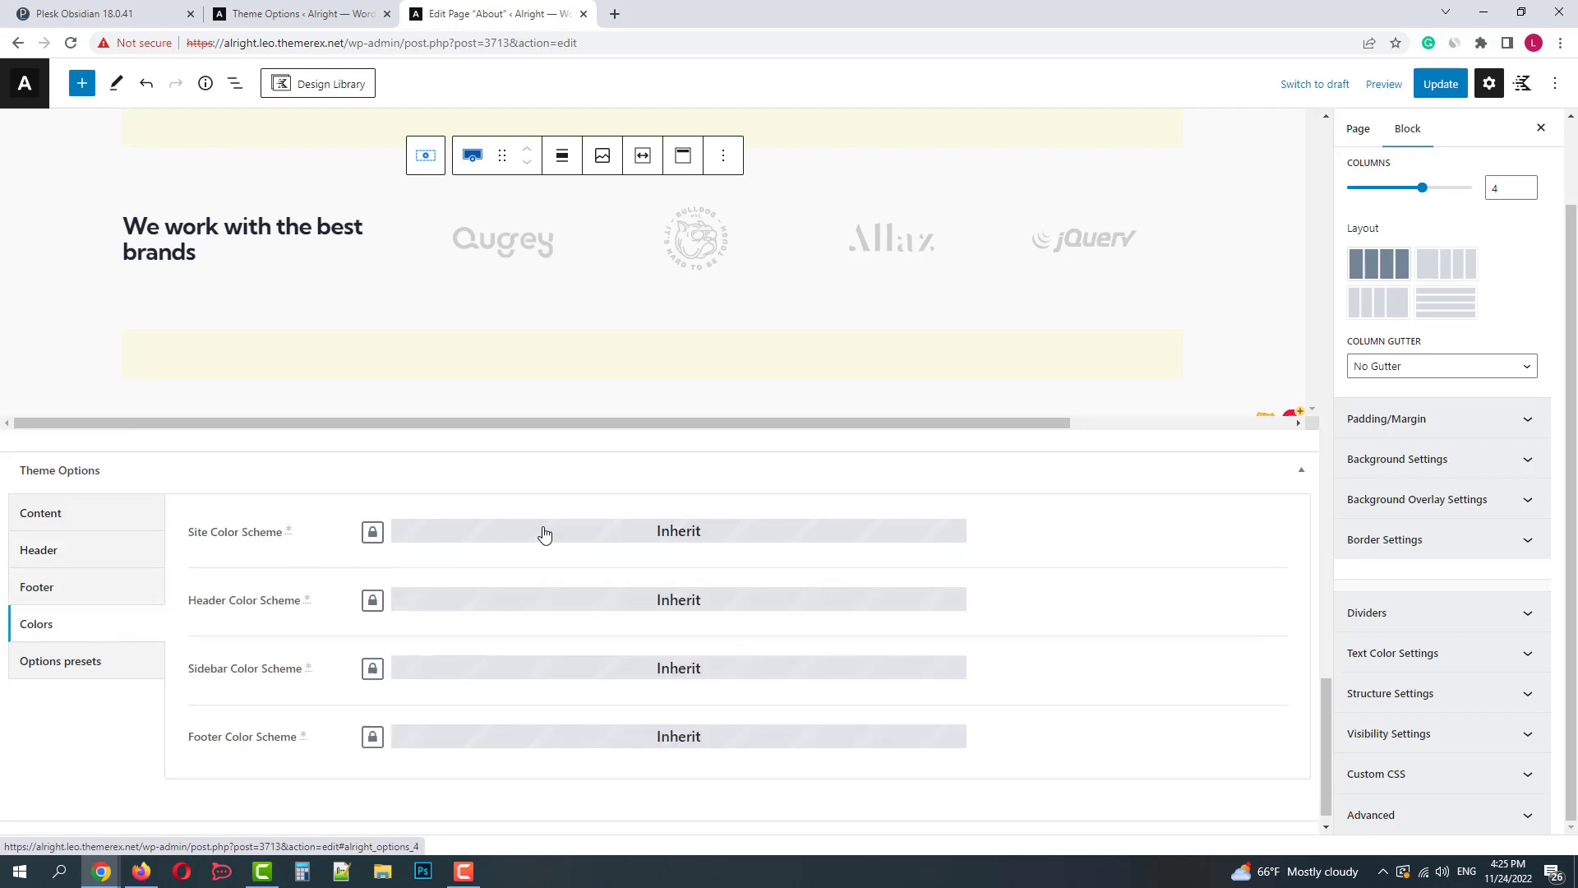
left_click(72, 658)
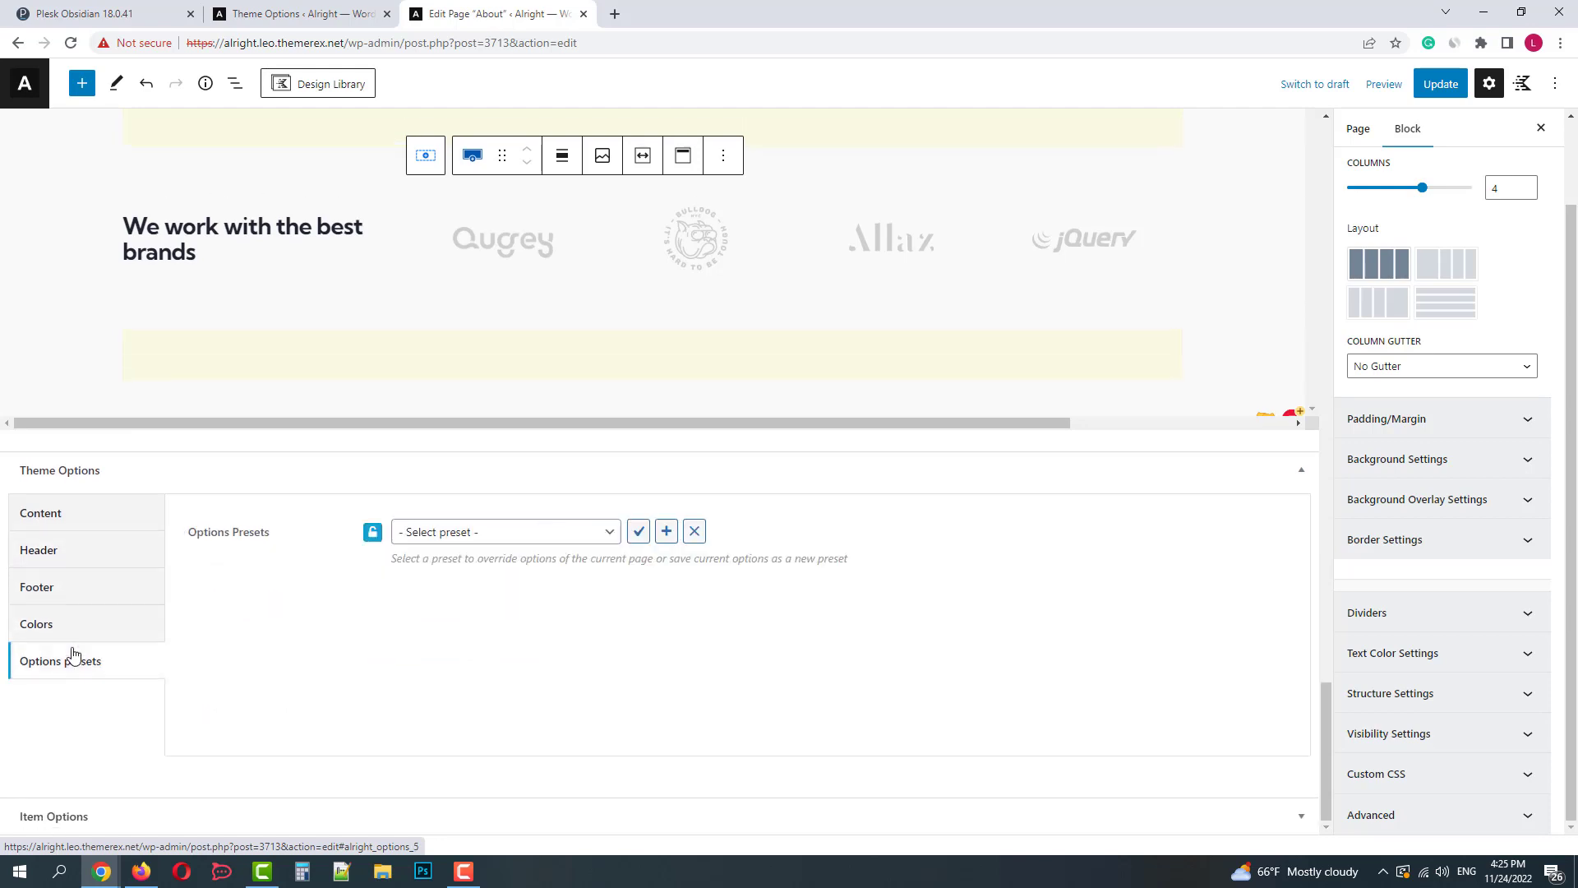
left_click(63, 518)
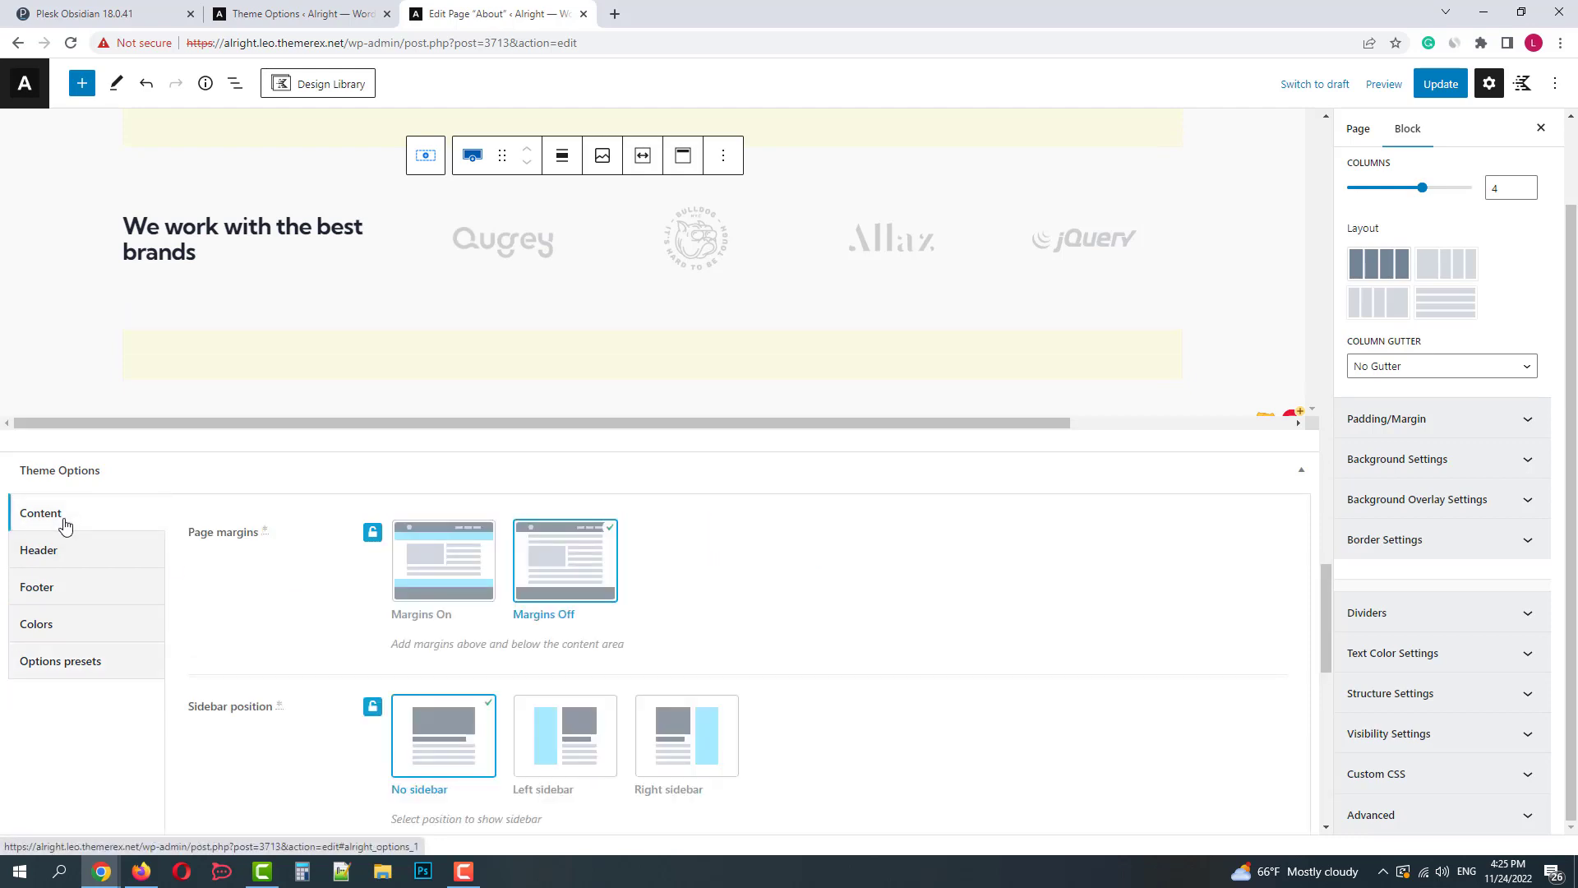
Step: Resize the video section's upper spacer to 238px and the lower spacer to 175px
scroll(1033, 564, "up", 15)
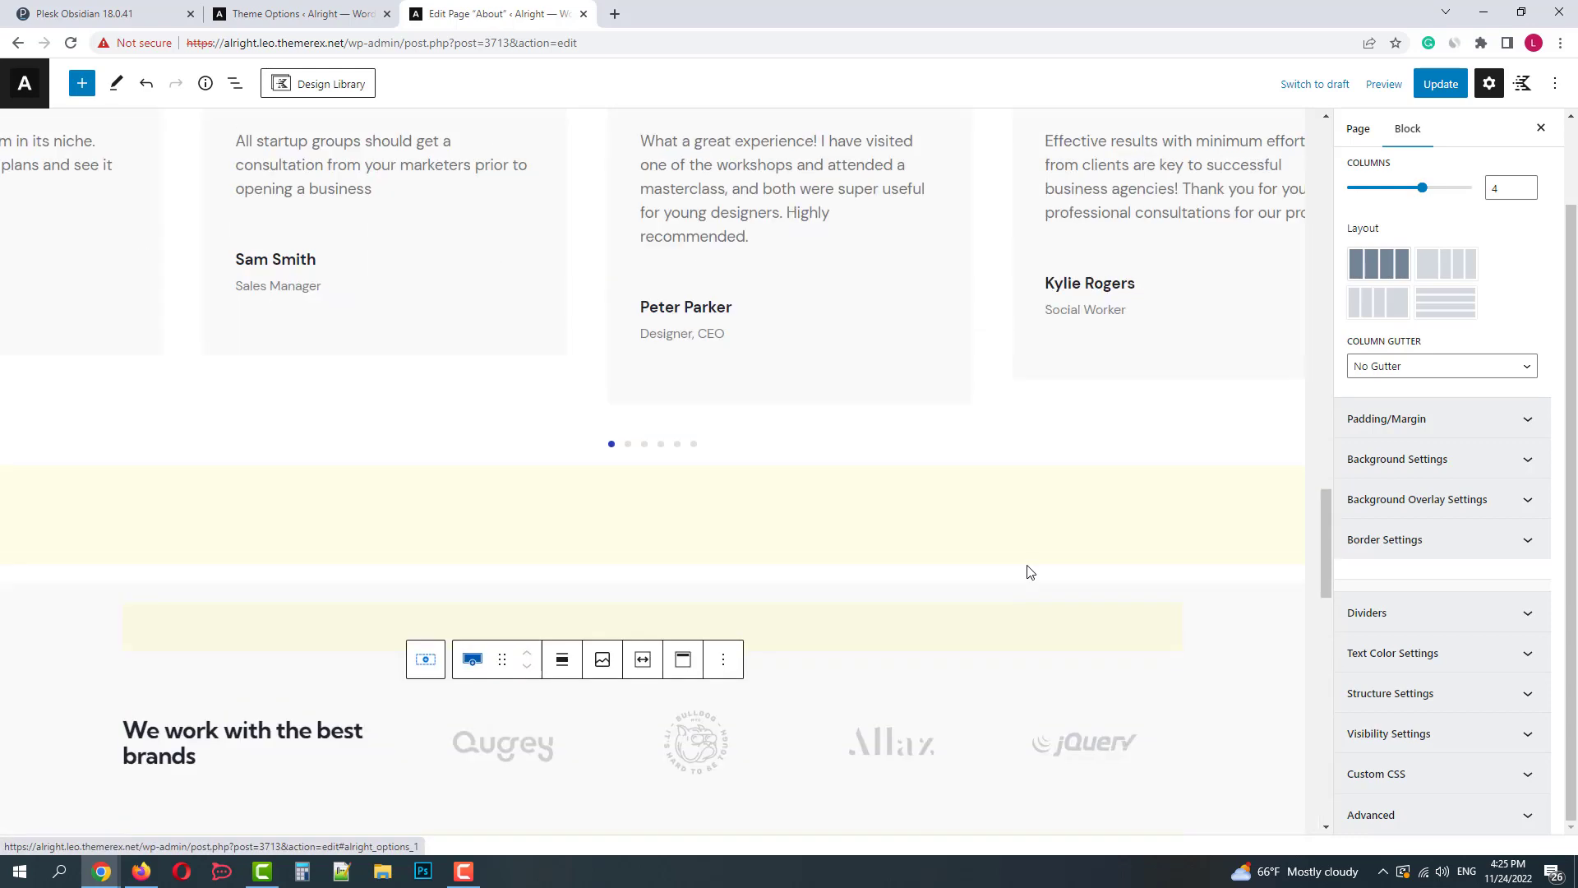
scroll(1061, 527, "up", 10)
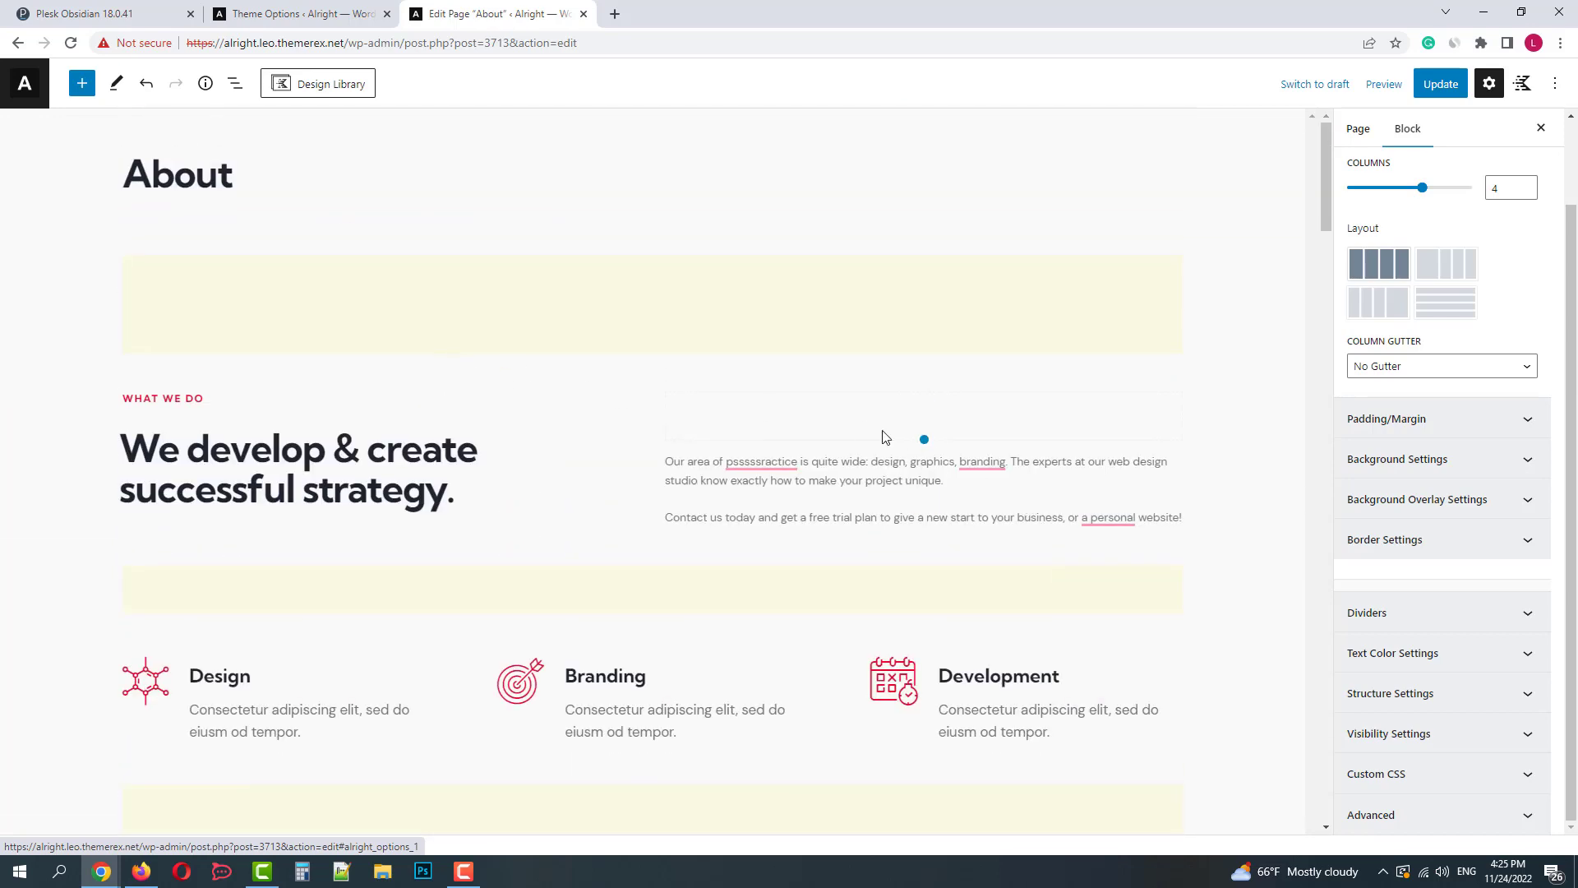
scroll(910, 500, "down", 8)
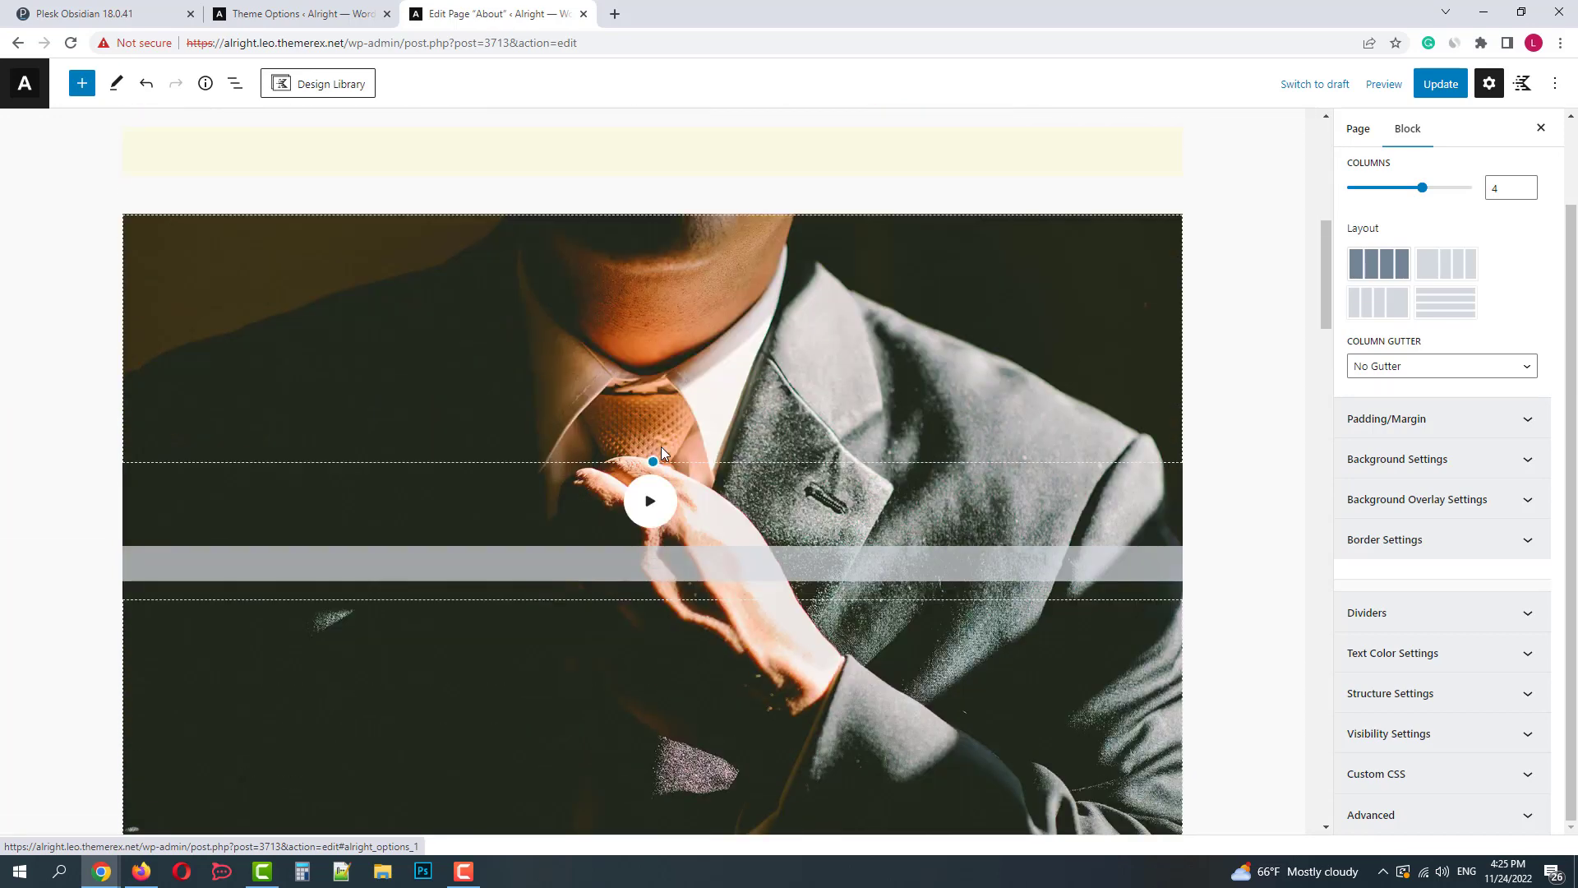
left_click_drag(653, 423, 659, 410)
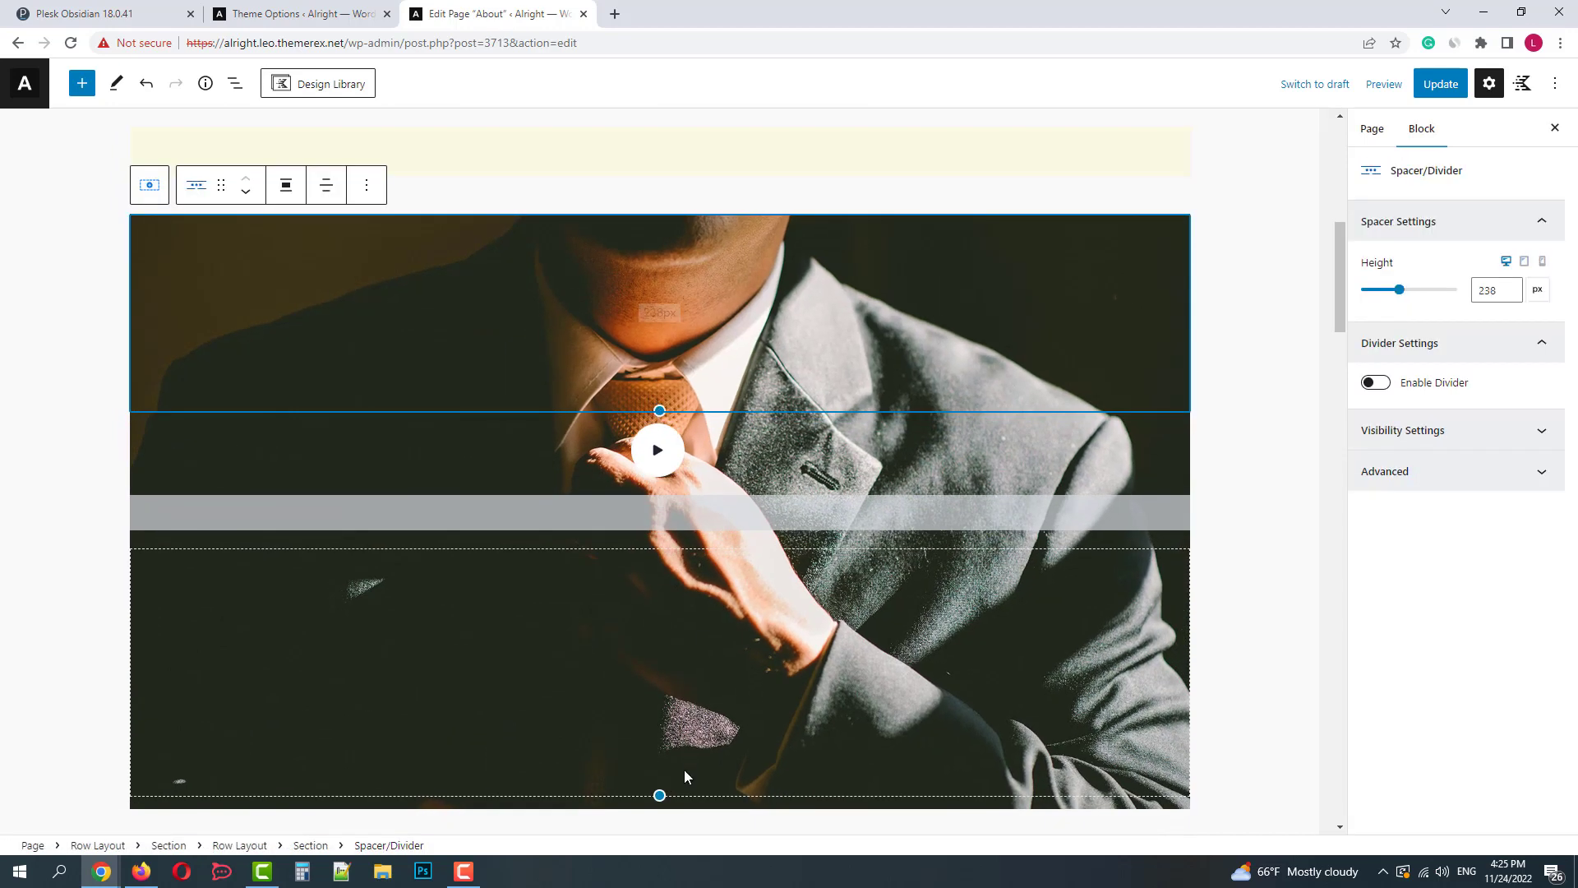
left_click_drag(660, 795, 660, 692)
scroll(103, 533, "down", 8)
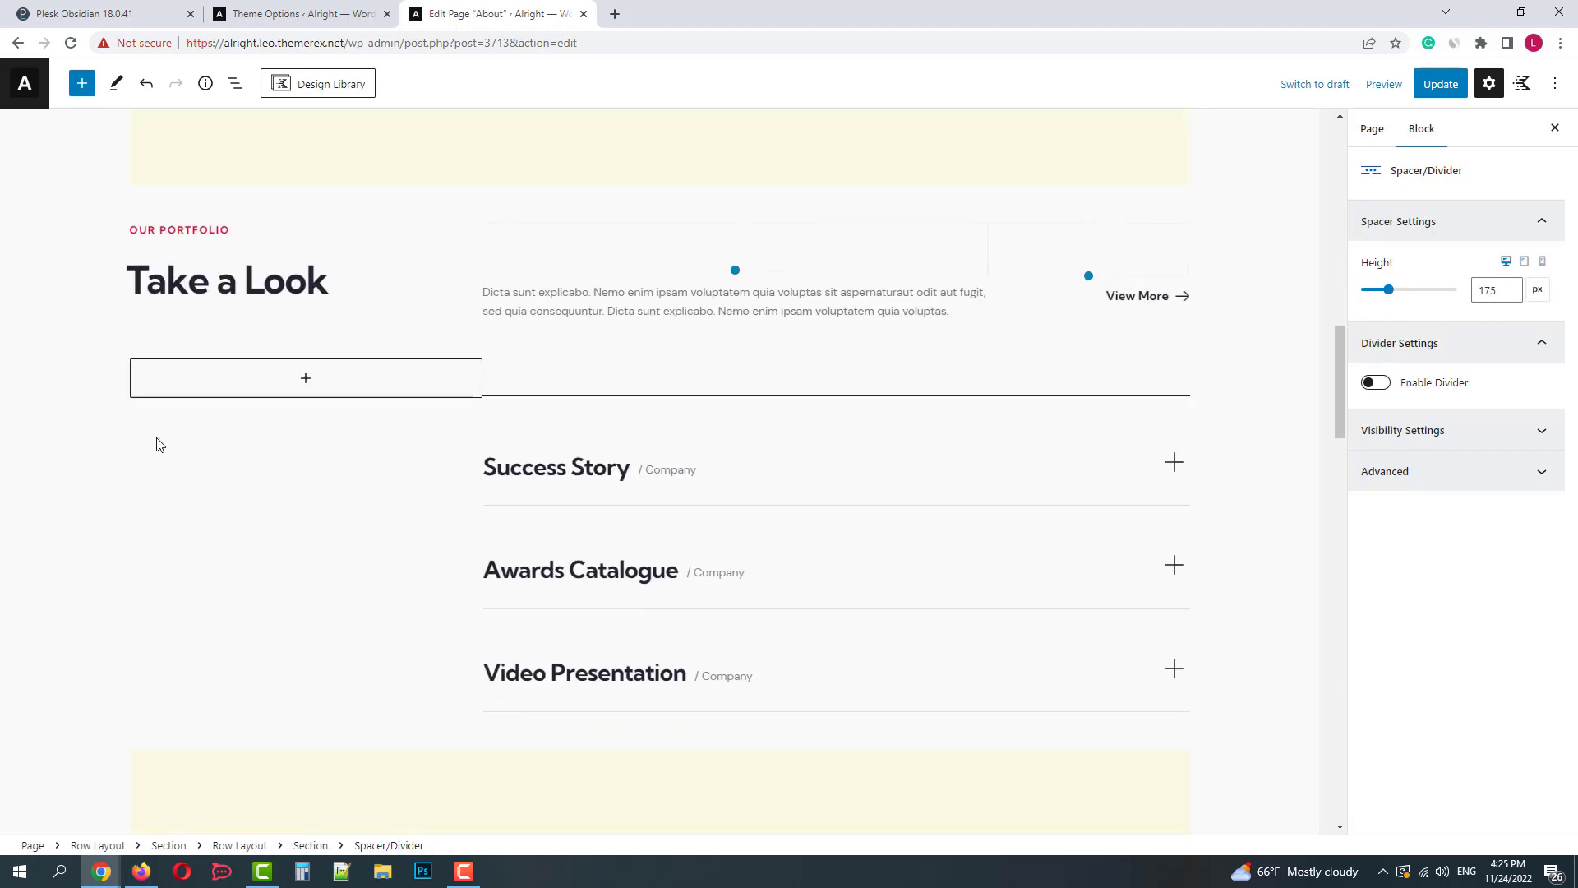
Step: Apply the Accent title style to the Take a Look heading after trying Shadow
left_click(295, 277)
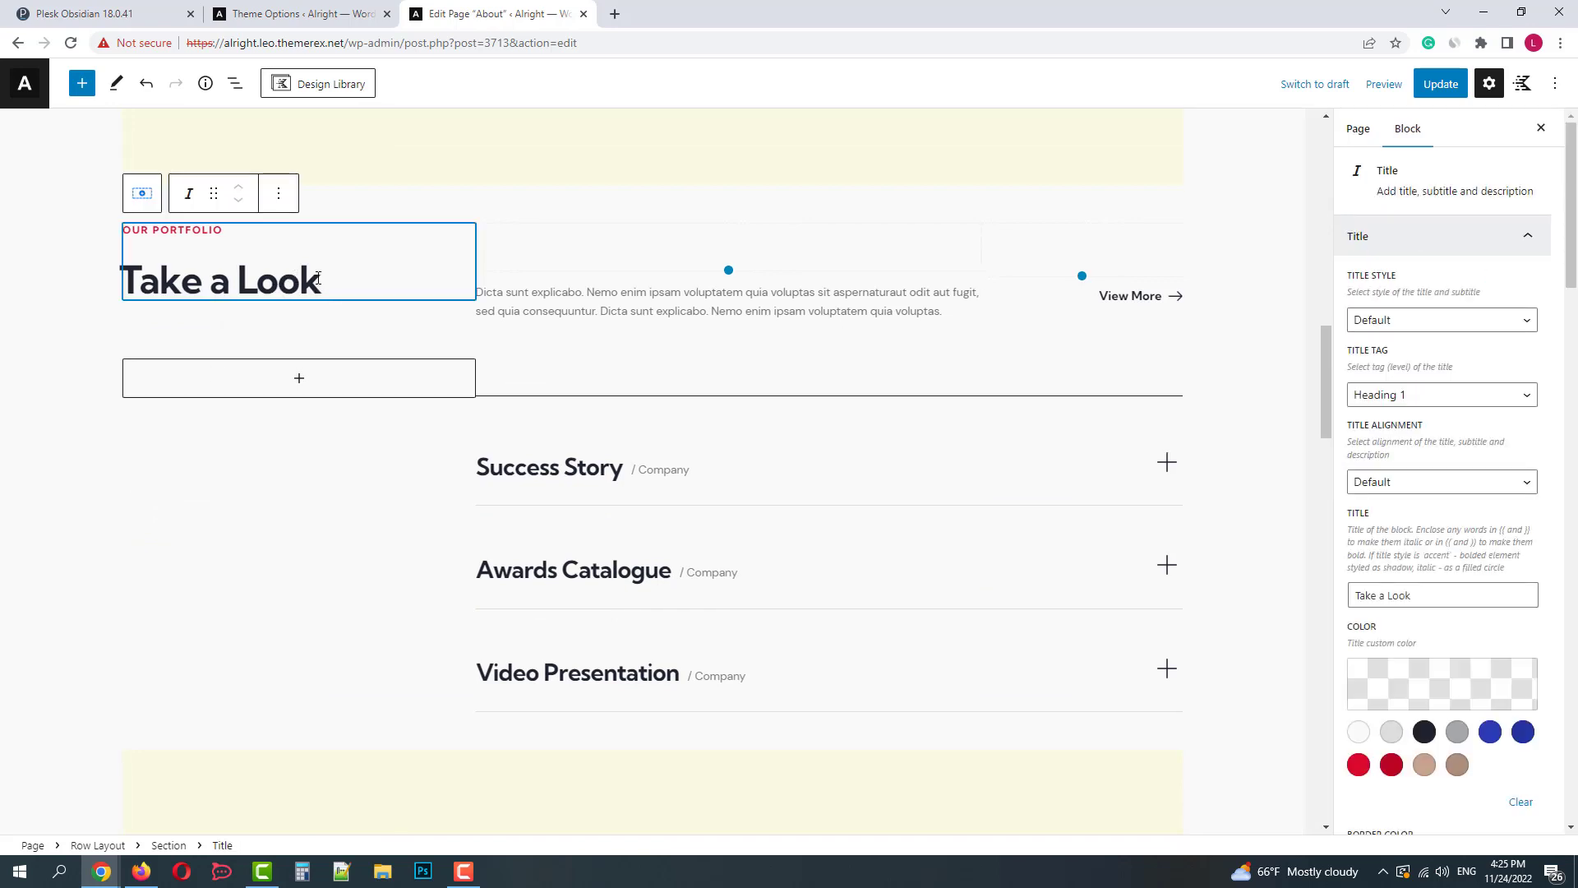
left_click(1437, 329)
left_click(1406, 350)
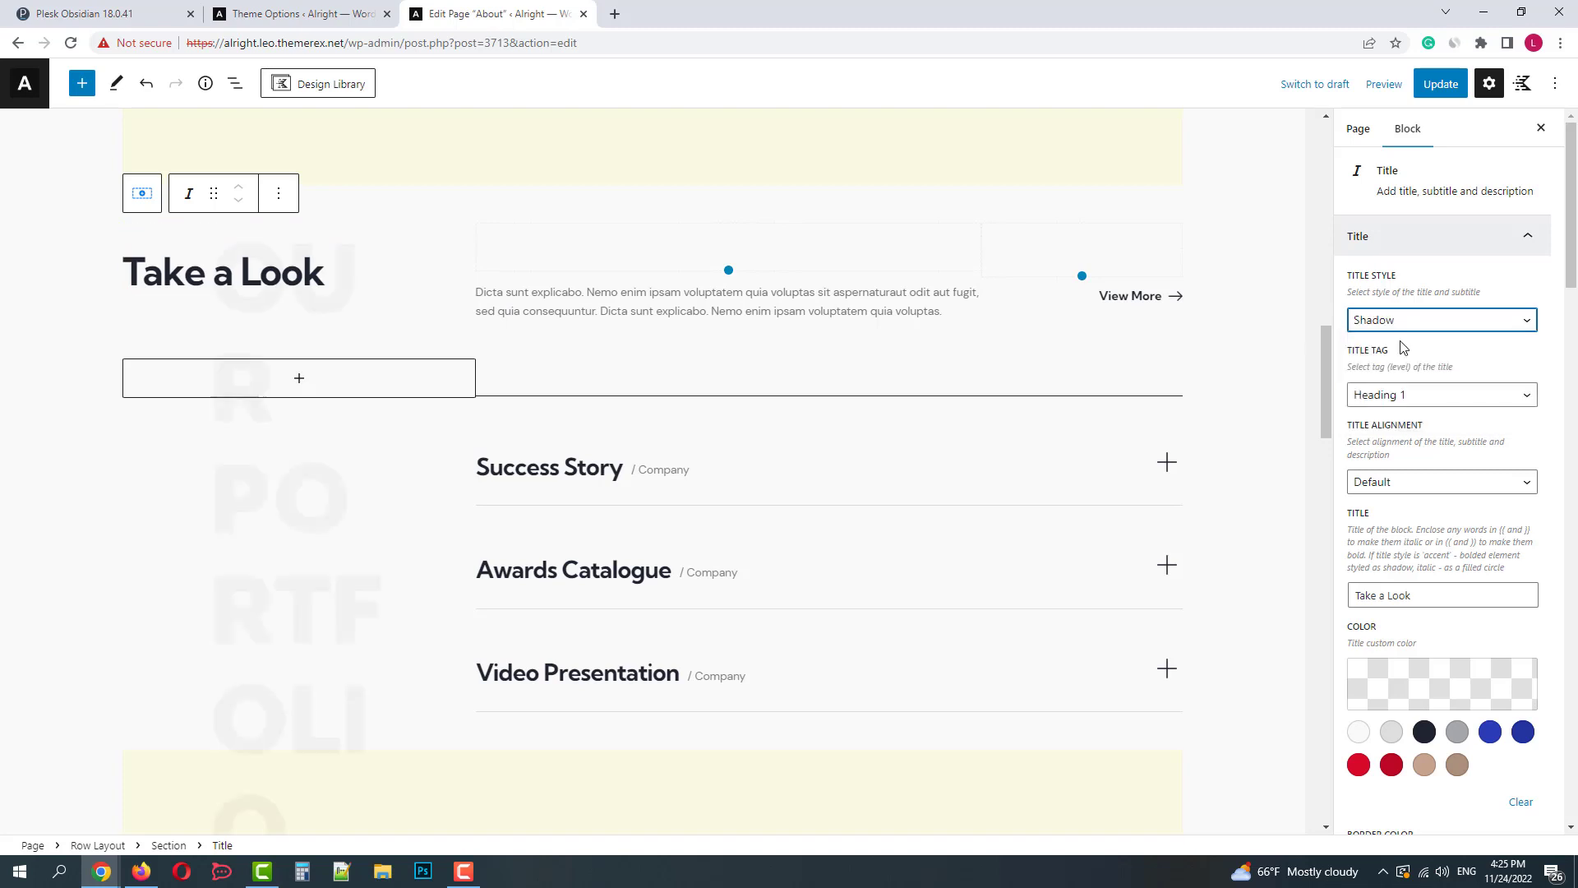
left_click(1404, 324)
left_click(1389, 371)
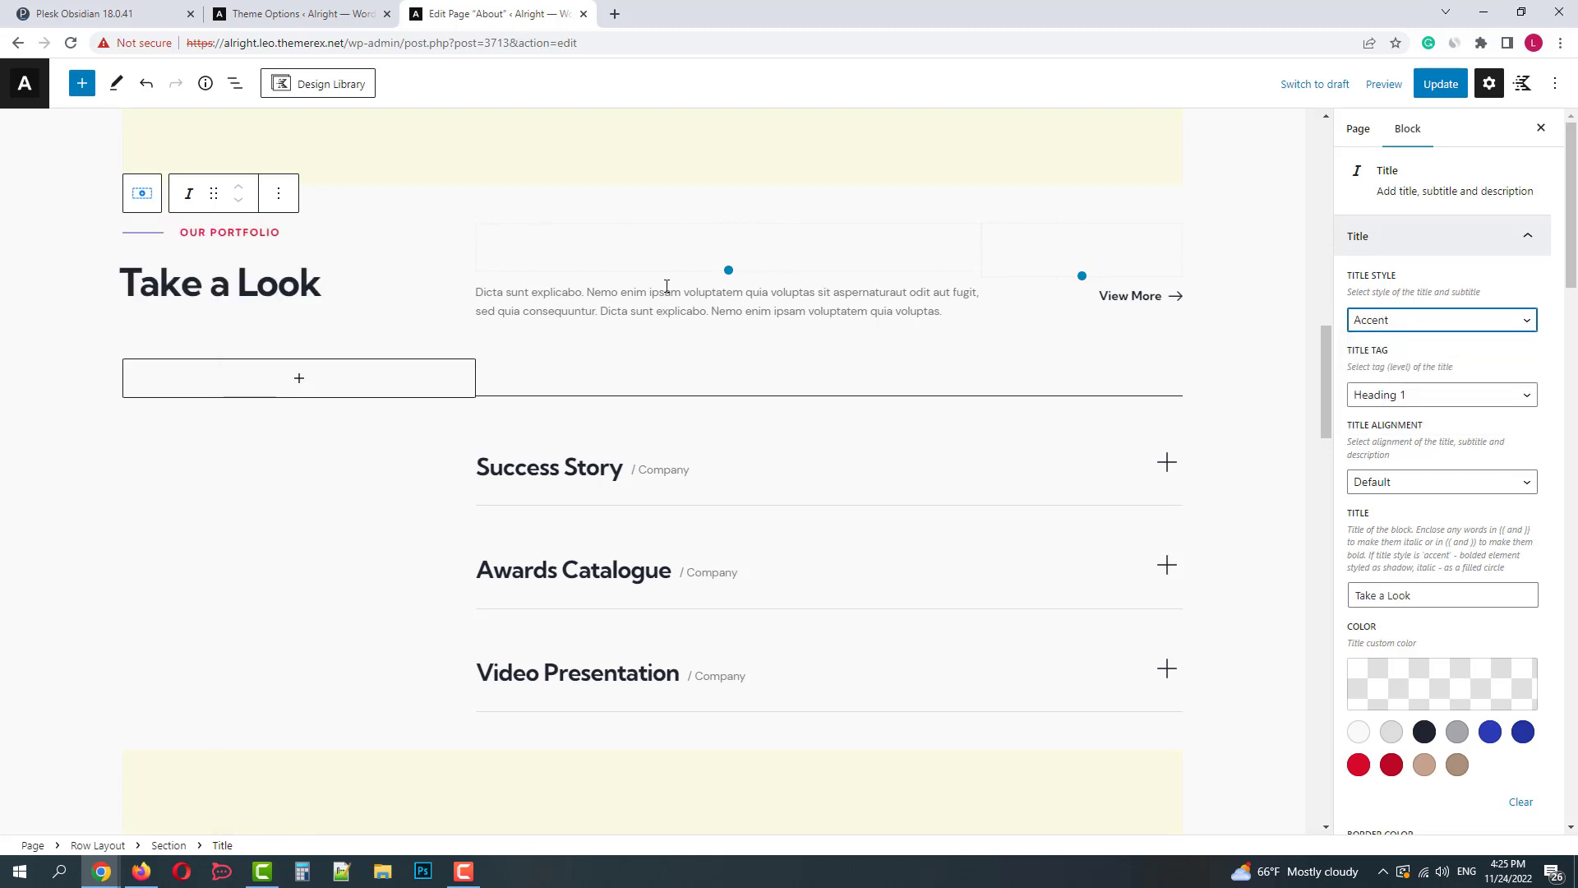
left_click(721, 296)
Step: Type 'sssss' into the portfolio description paragraph
type("ssssss")
scroll(589, 518, "down", 1)
scroll(608, 514, "down", 11)
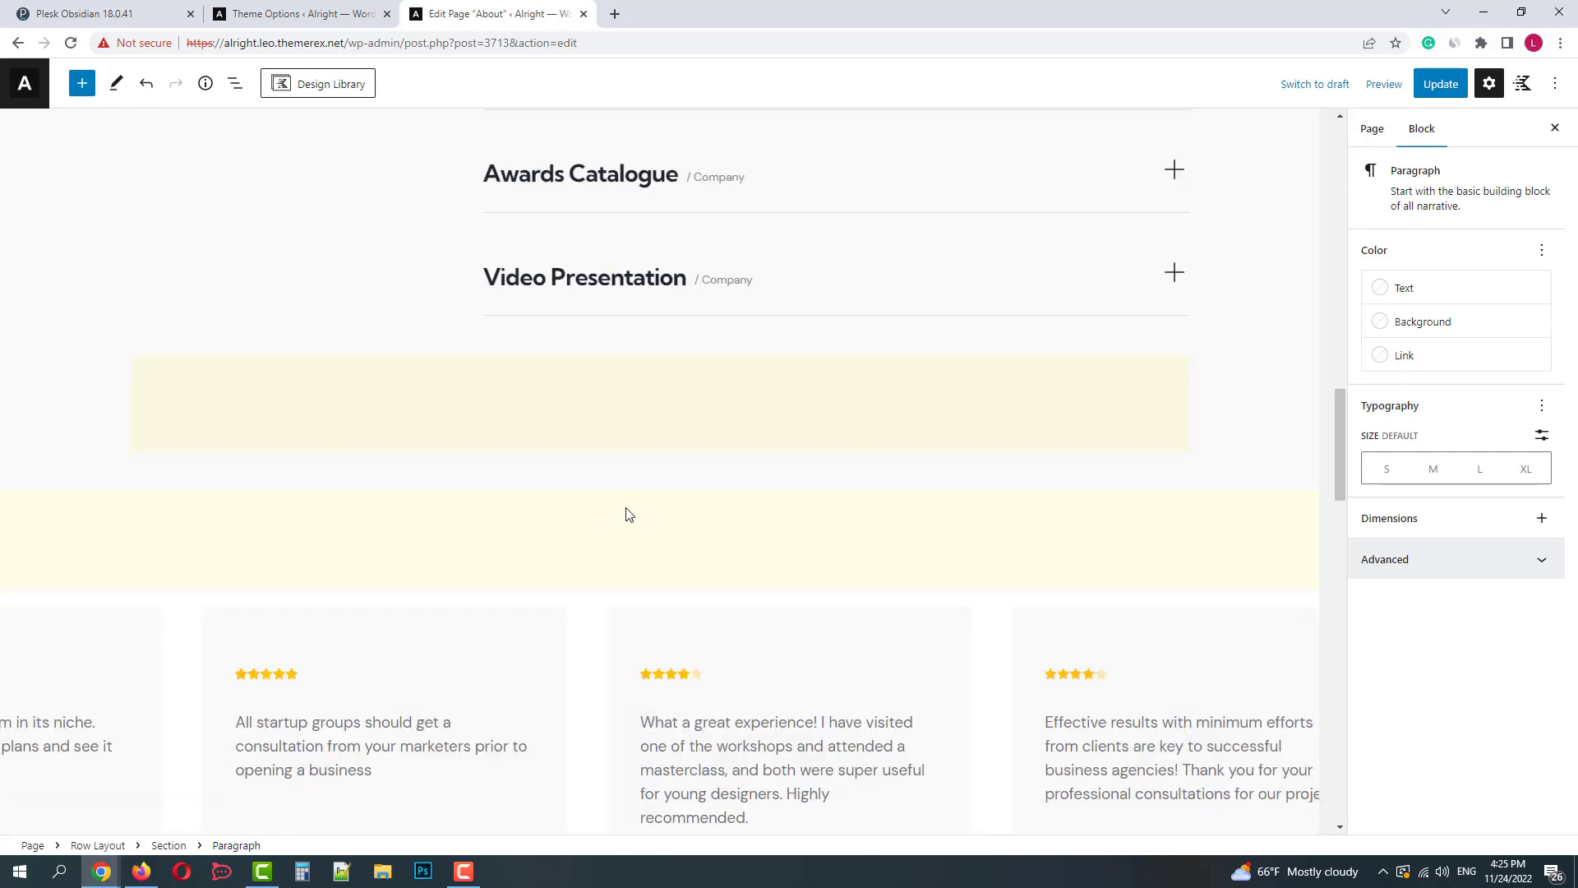
scroll(633, 505, "down", 1)
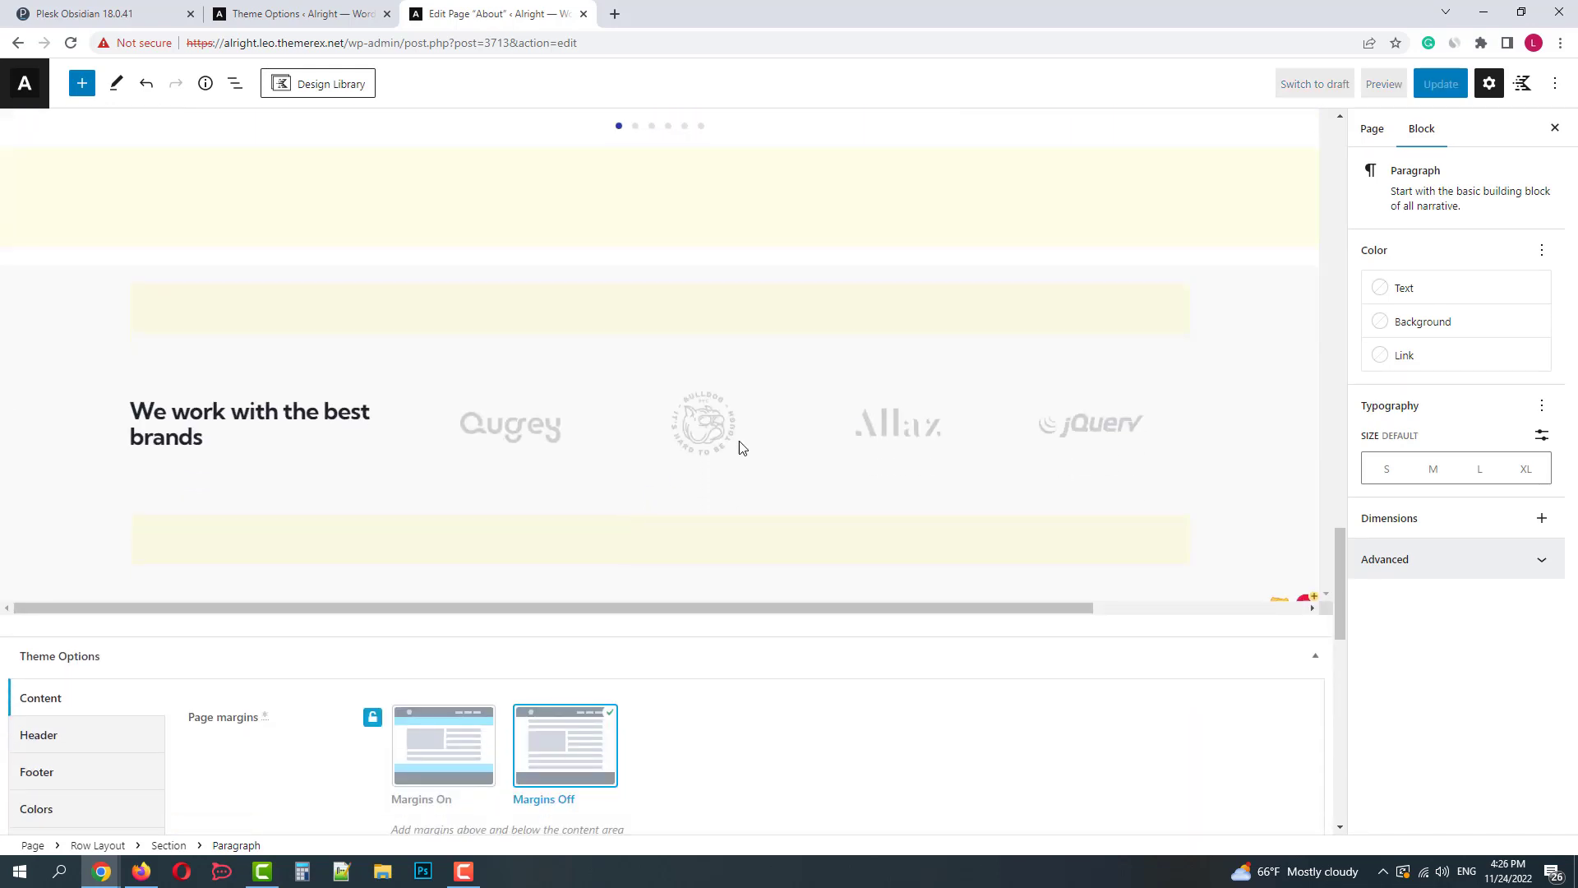
Step: Keep the bulldog brand logo image at Full Size, 146 × 78
left_click(757, 442)
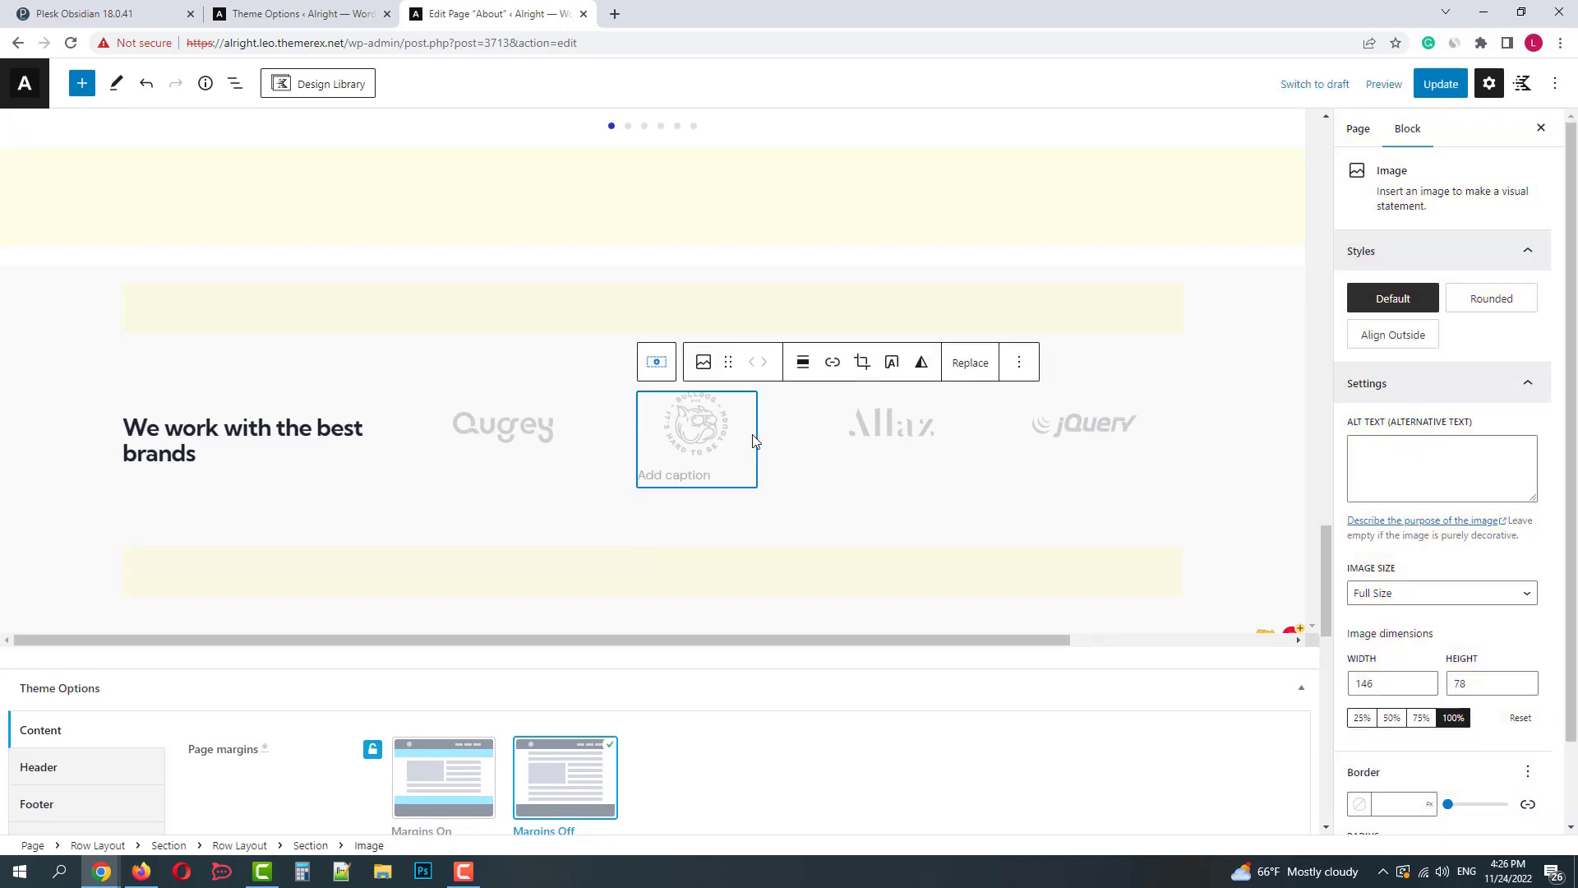
left_click(1391, 602)
left_click(1391, 601)
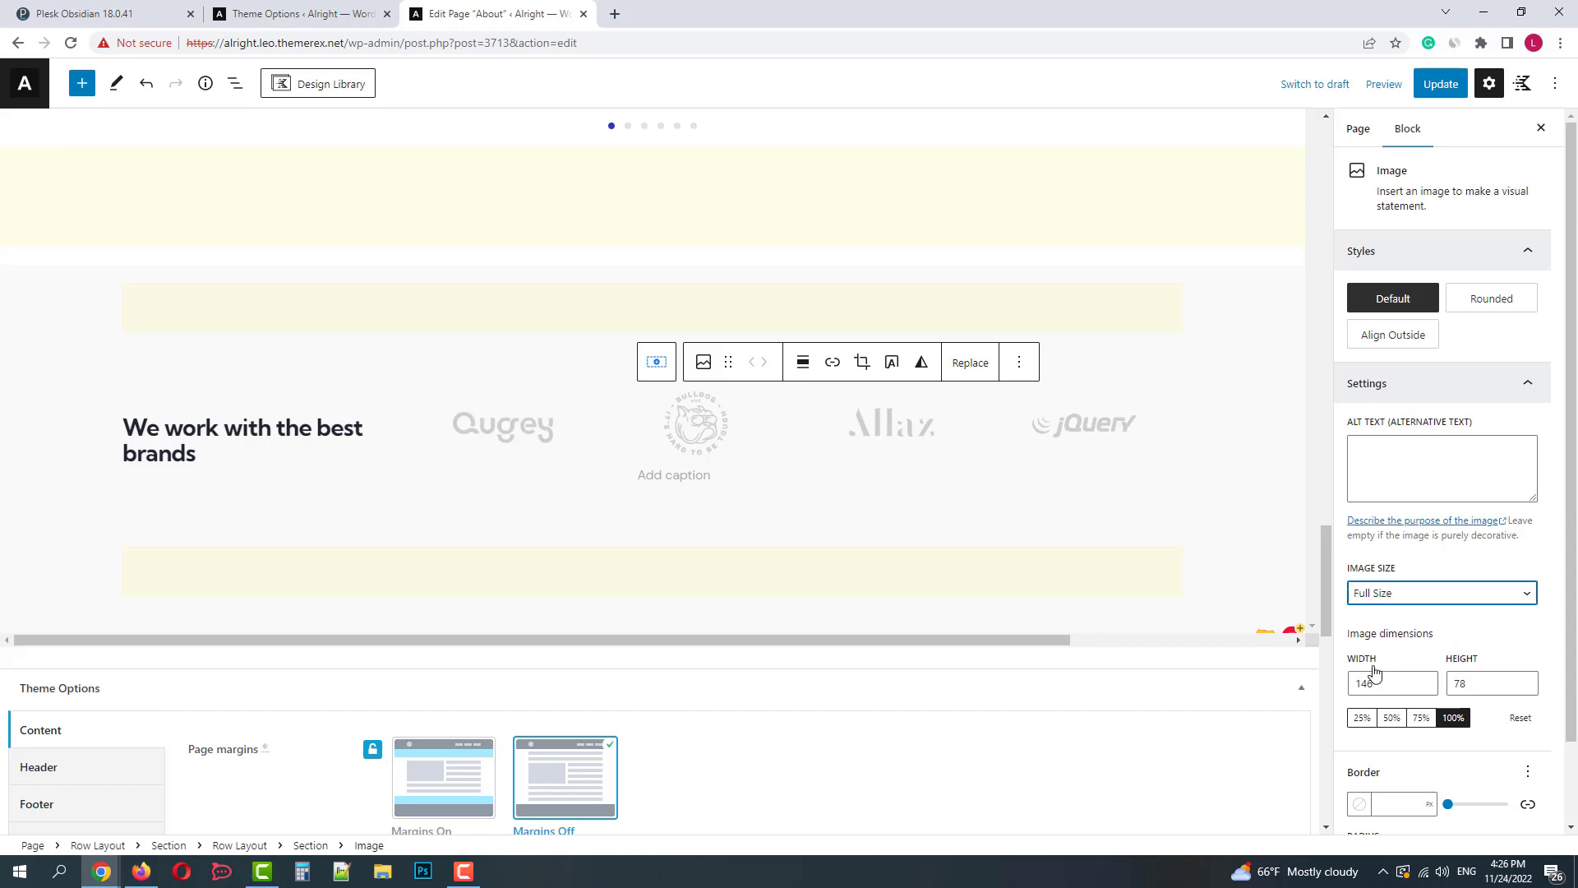
scroll(1389, 791, "down", 2)
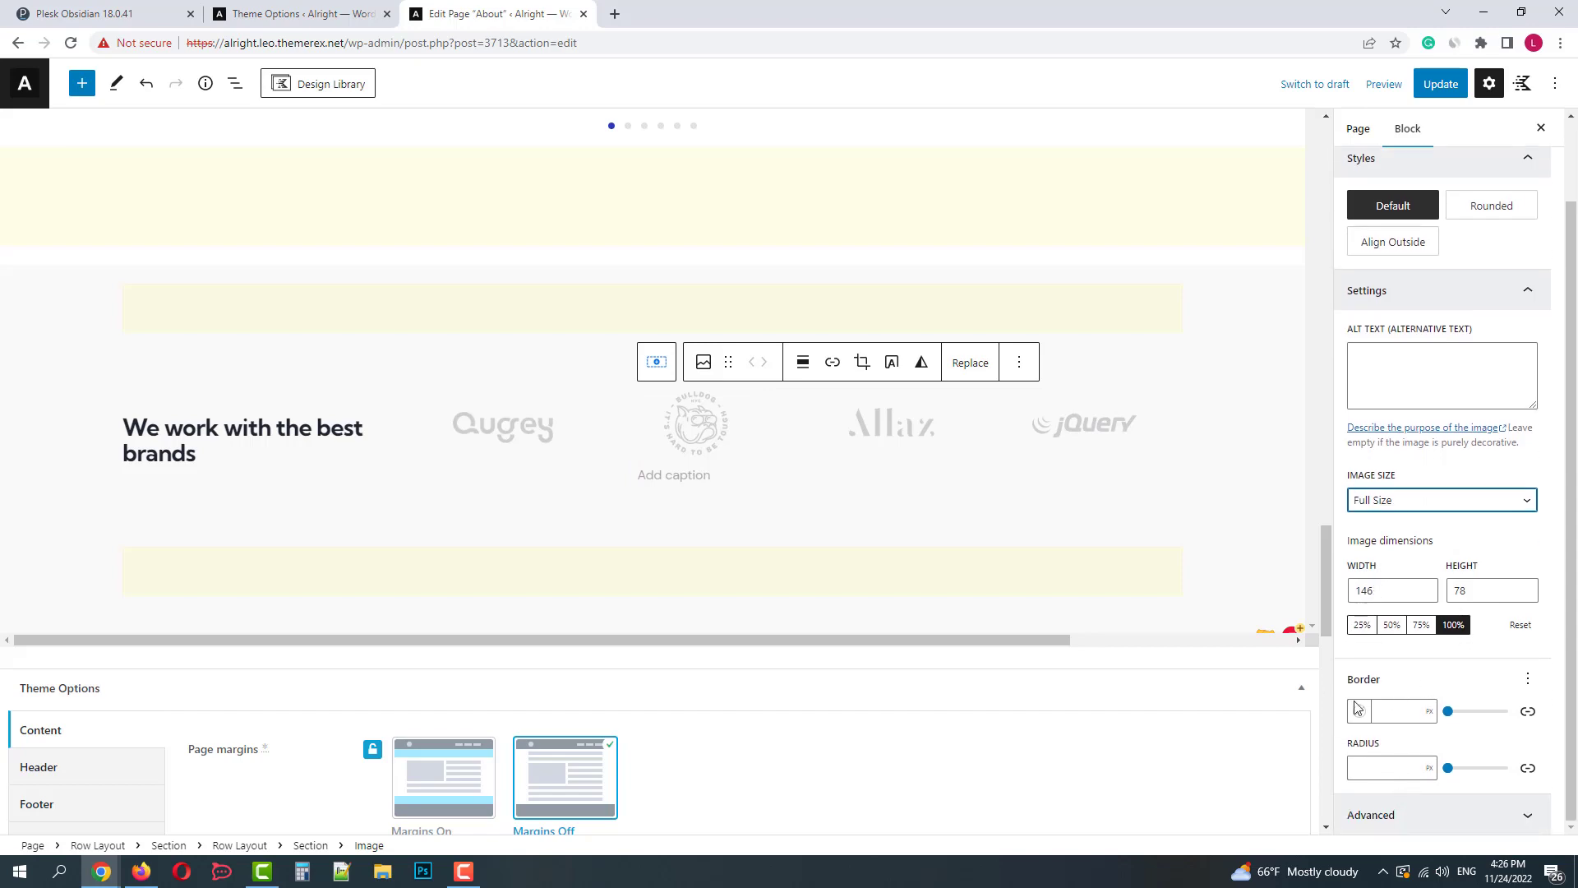
scroll(918, 534, "up", 15)
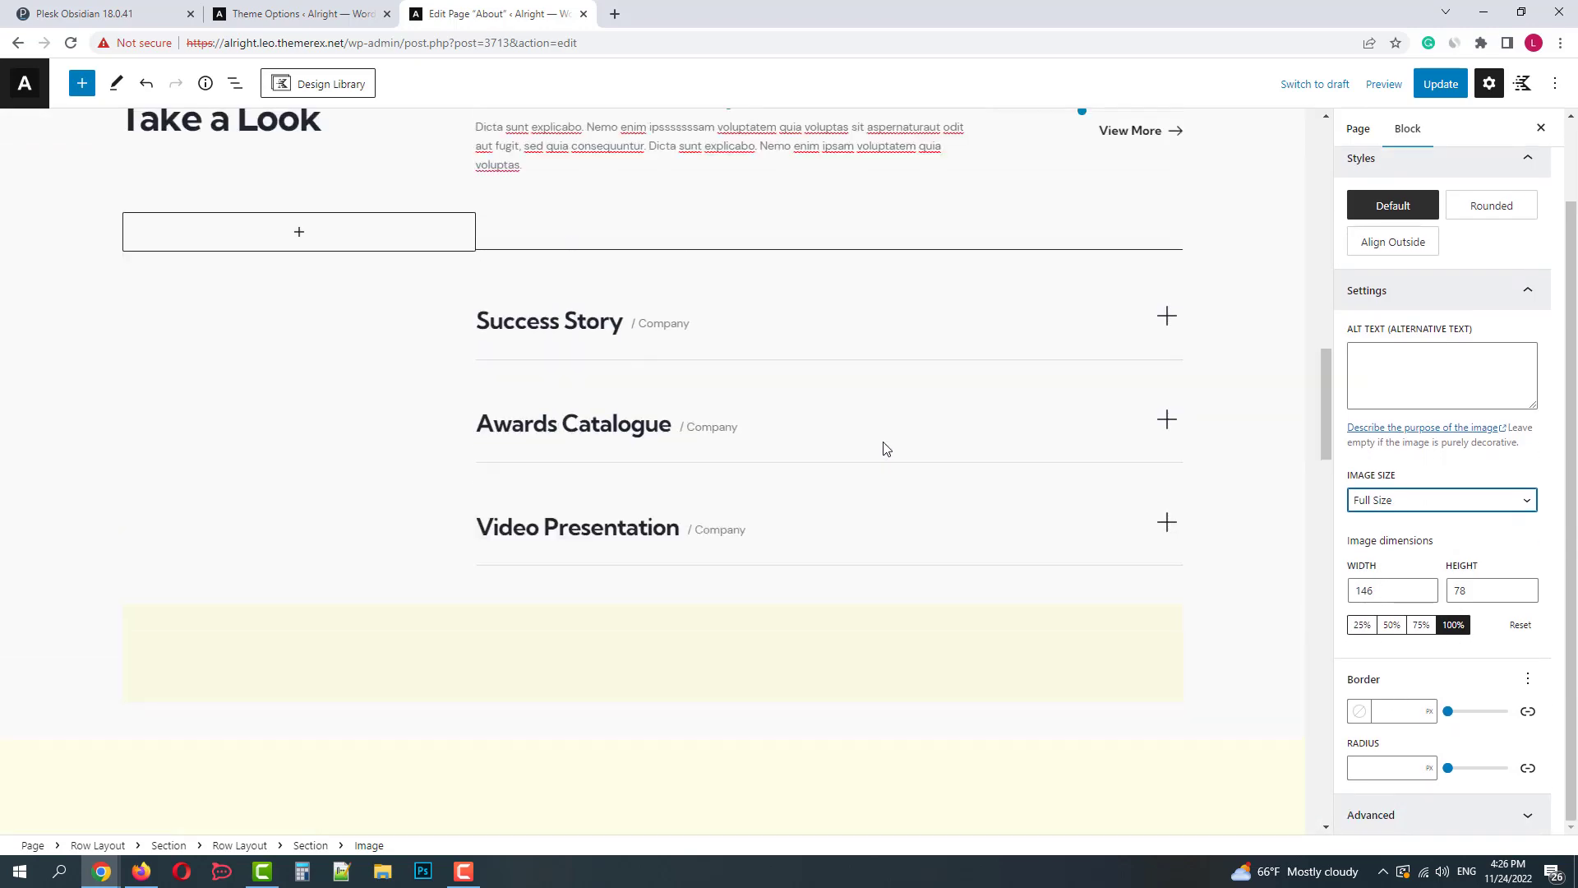
scroll(880, 447, "up", 4)
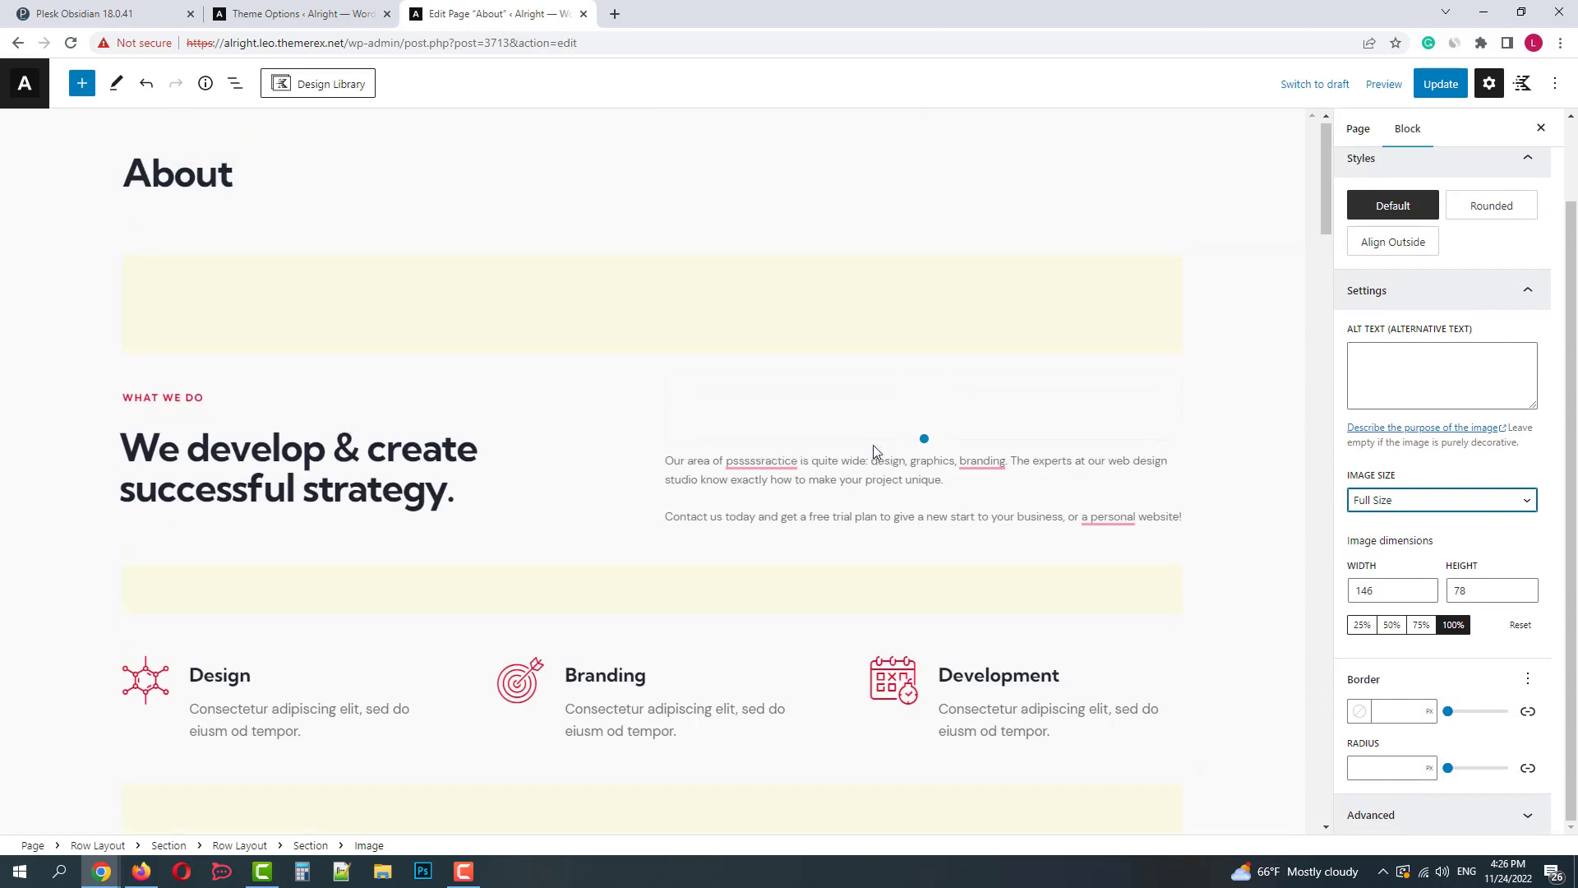
Step: Set the service icons to Link blue (2A3CB7) and their titles to Text light grey (A5A6AA)
left_click(647, 685)
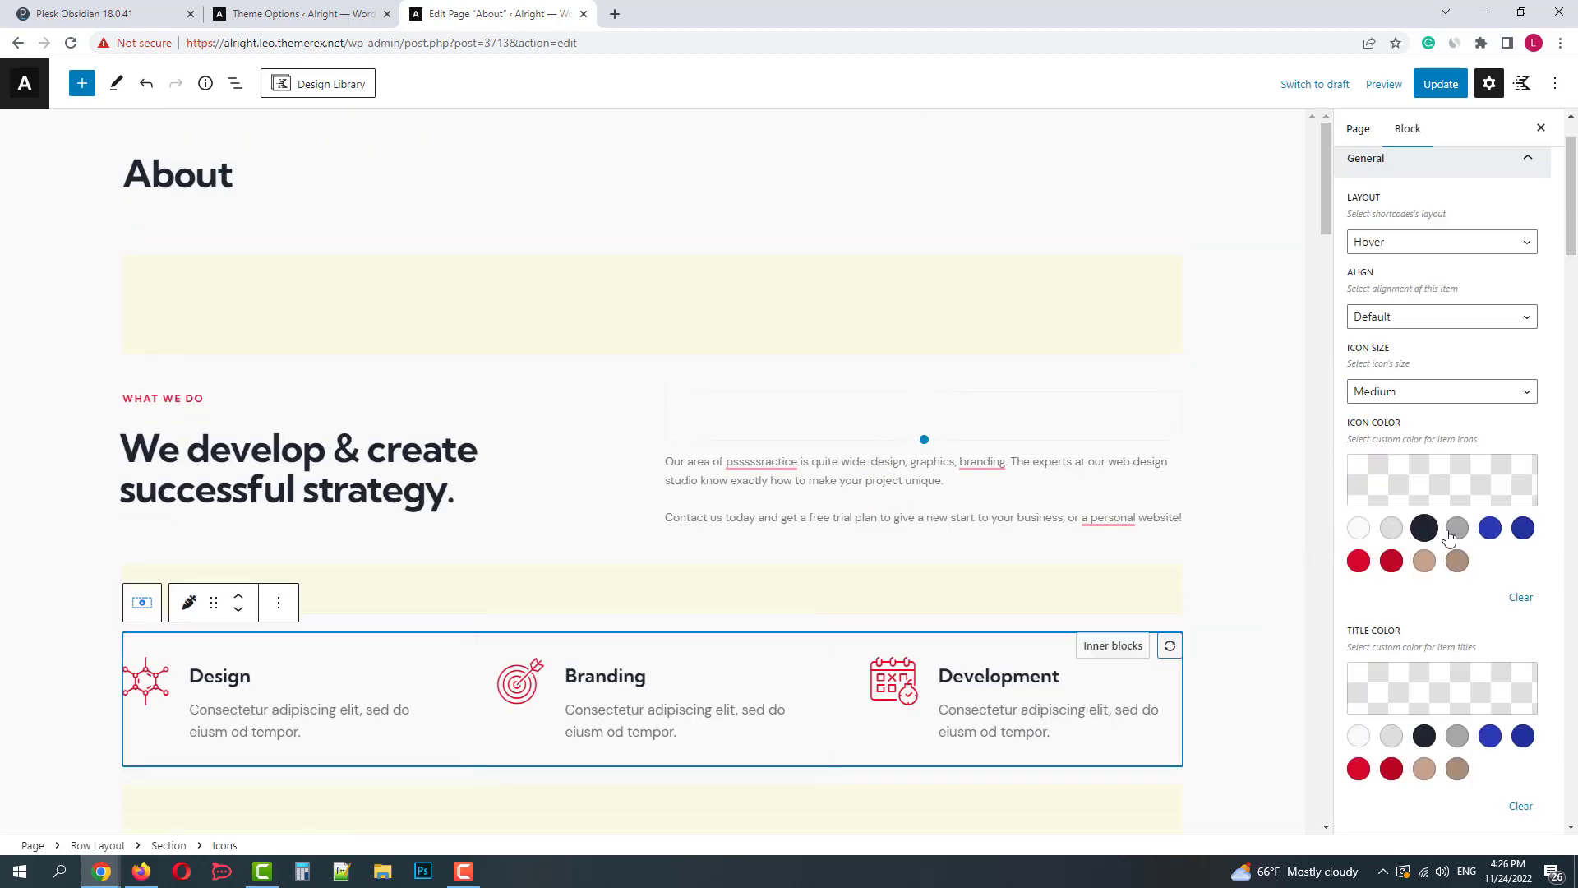
left_click(1491, 530)
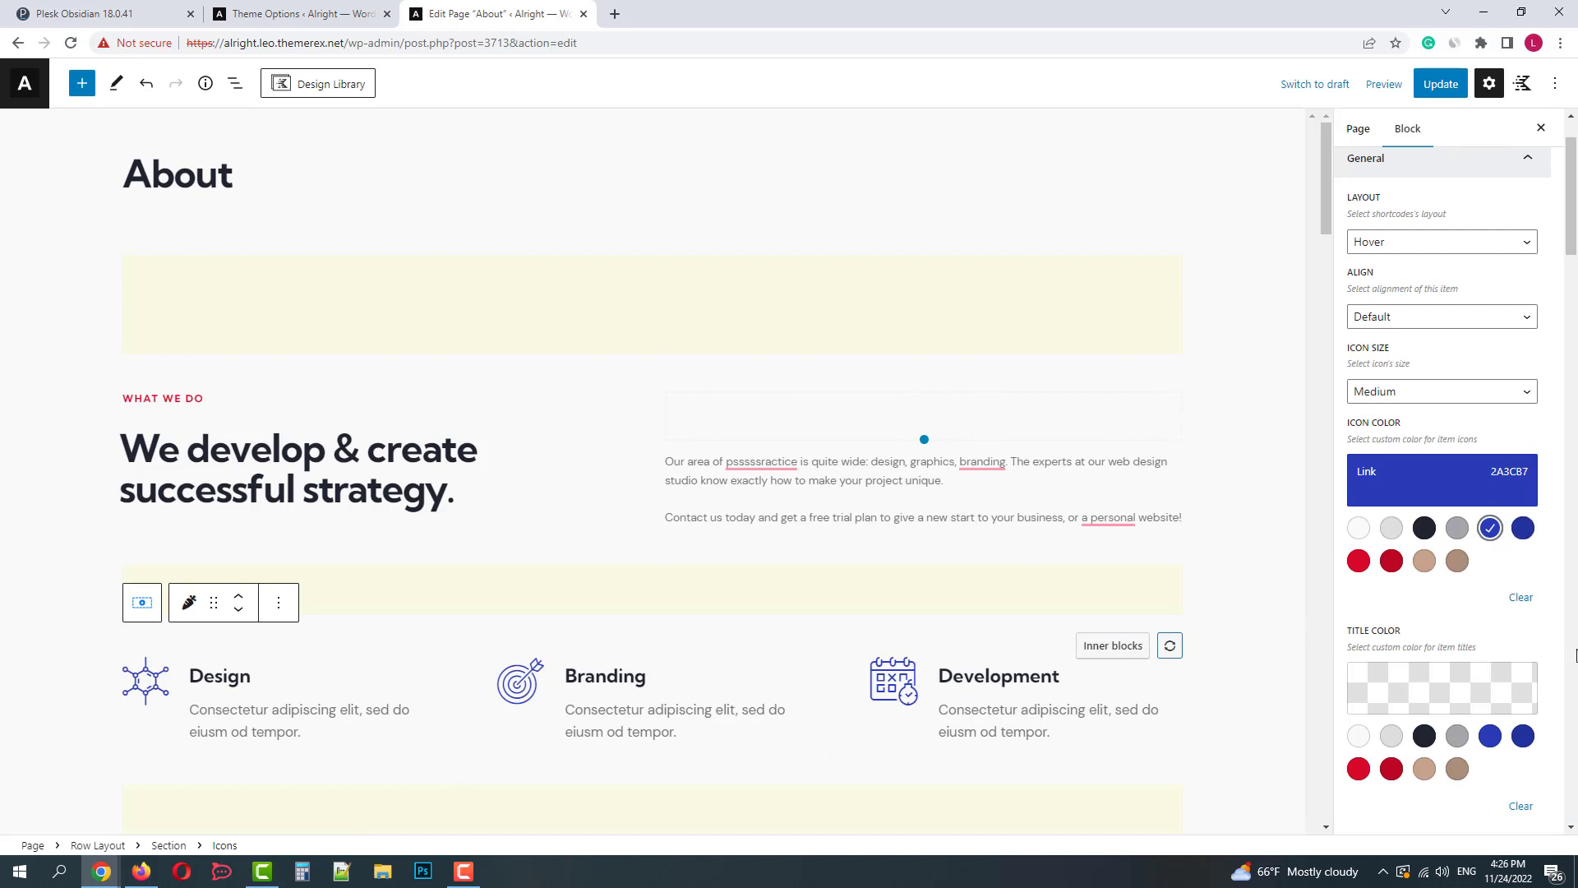
left_click(1457, 736)
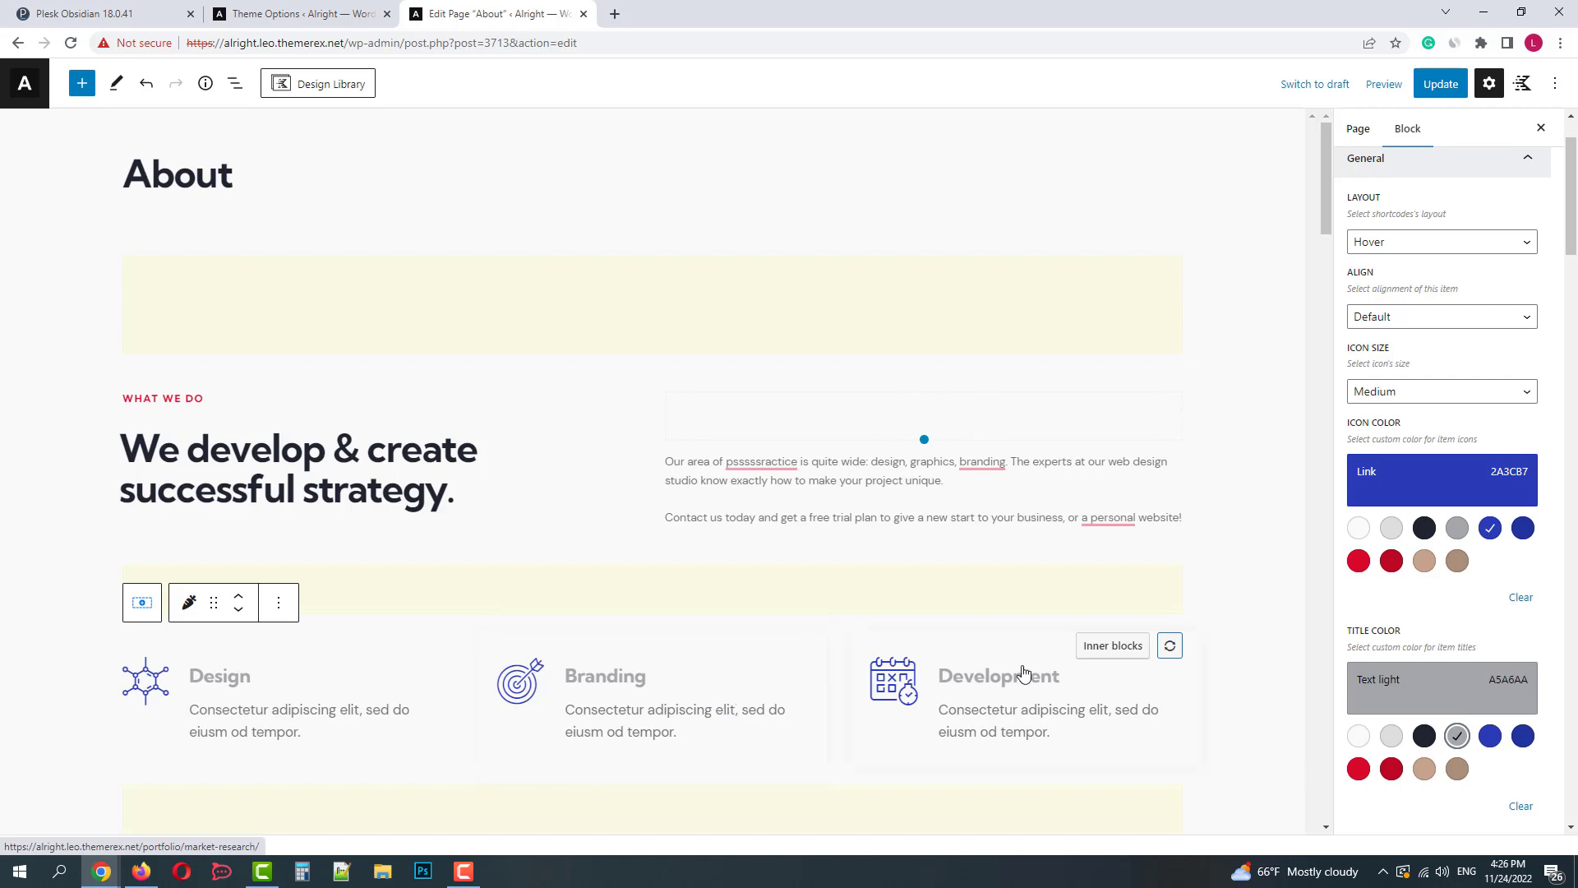
left_click(599, 214)
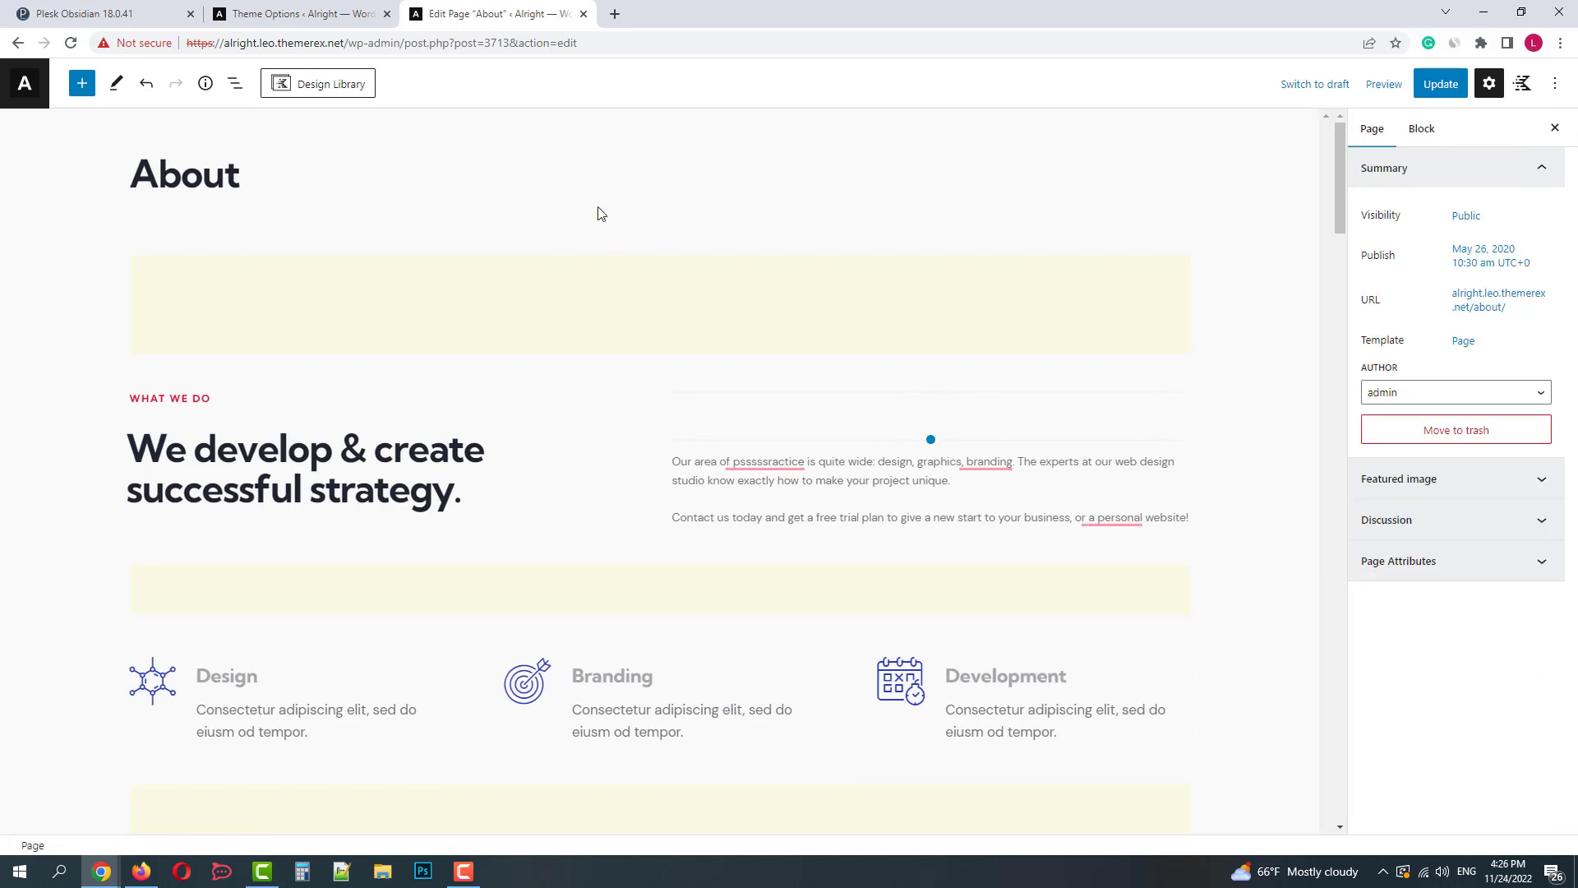
Step: Search 'serv' and drop a Services block below the 'We develop & create successful strategy' heading
left_click(81, 83)
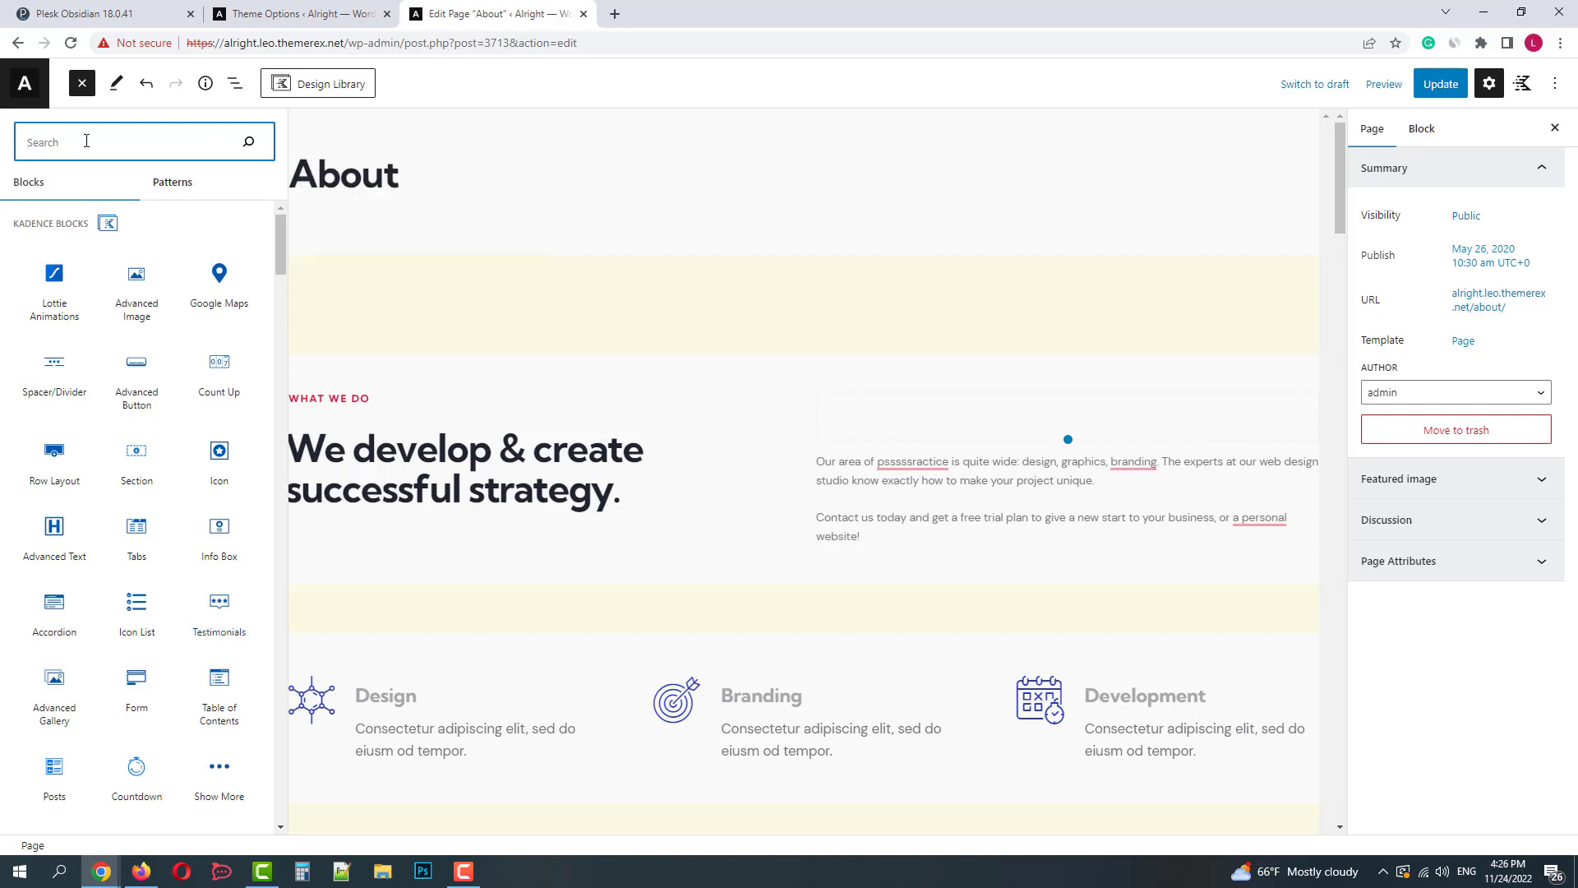
type("serv")
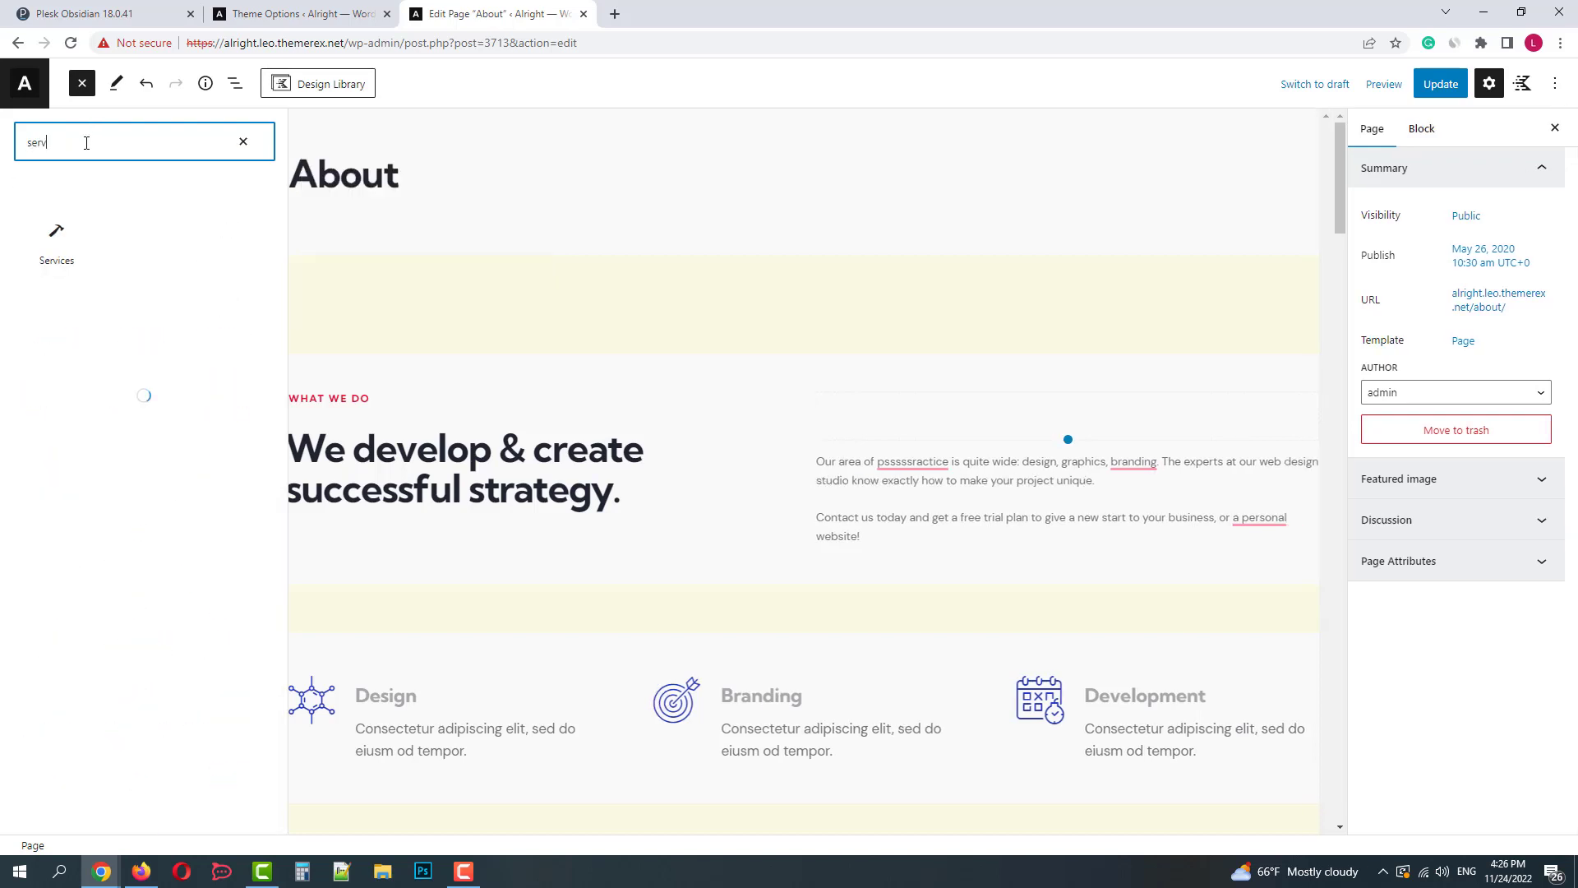
left_click(58, 263)
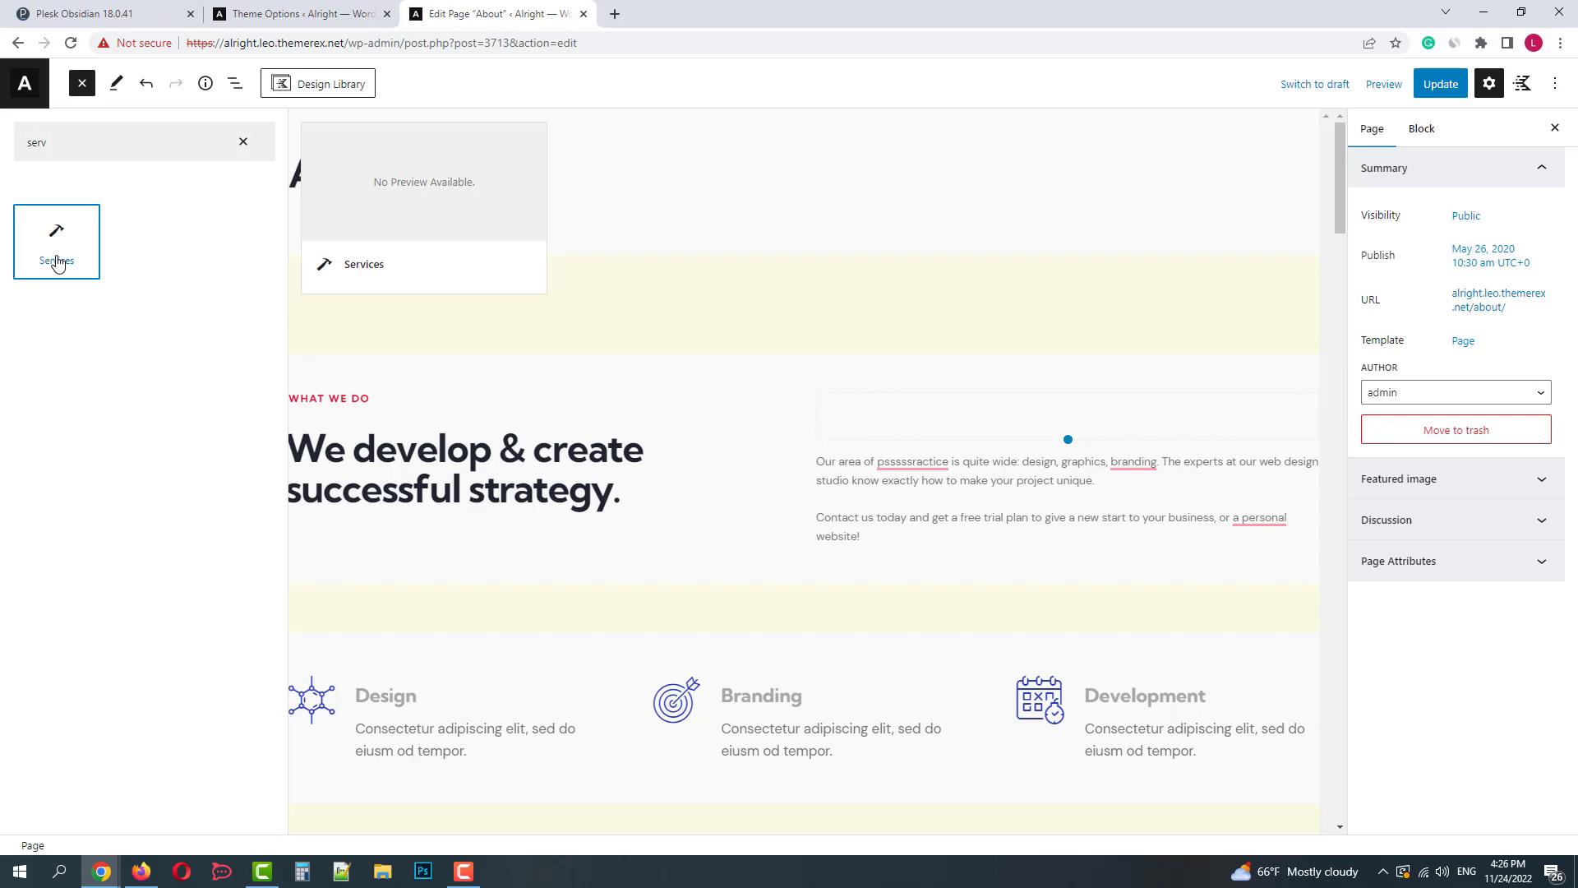
left_click_drag(58, 263, 652, 604)
left_click(243, 142)
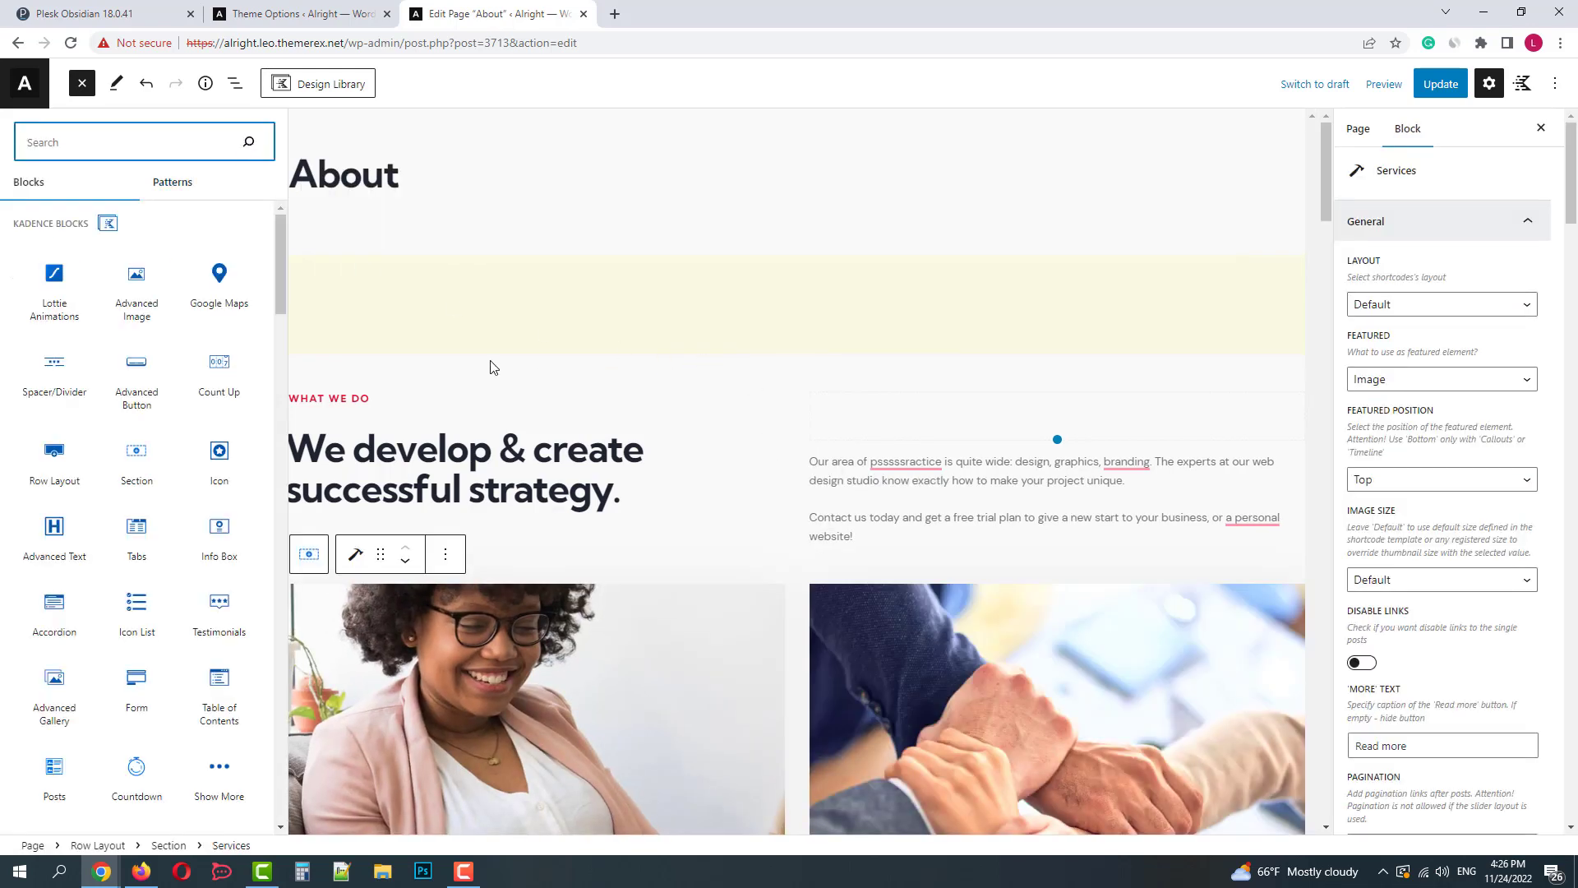
Step: Switch the new Services block's layout to Panel after briefly trying Hover
left_click(668, 324)
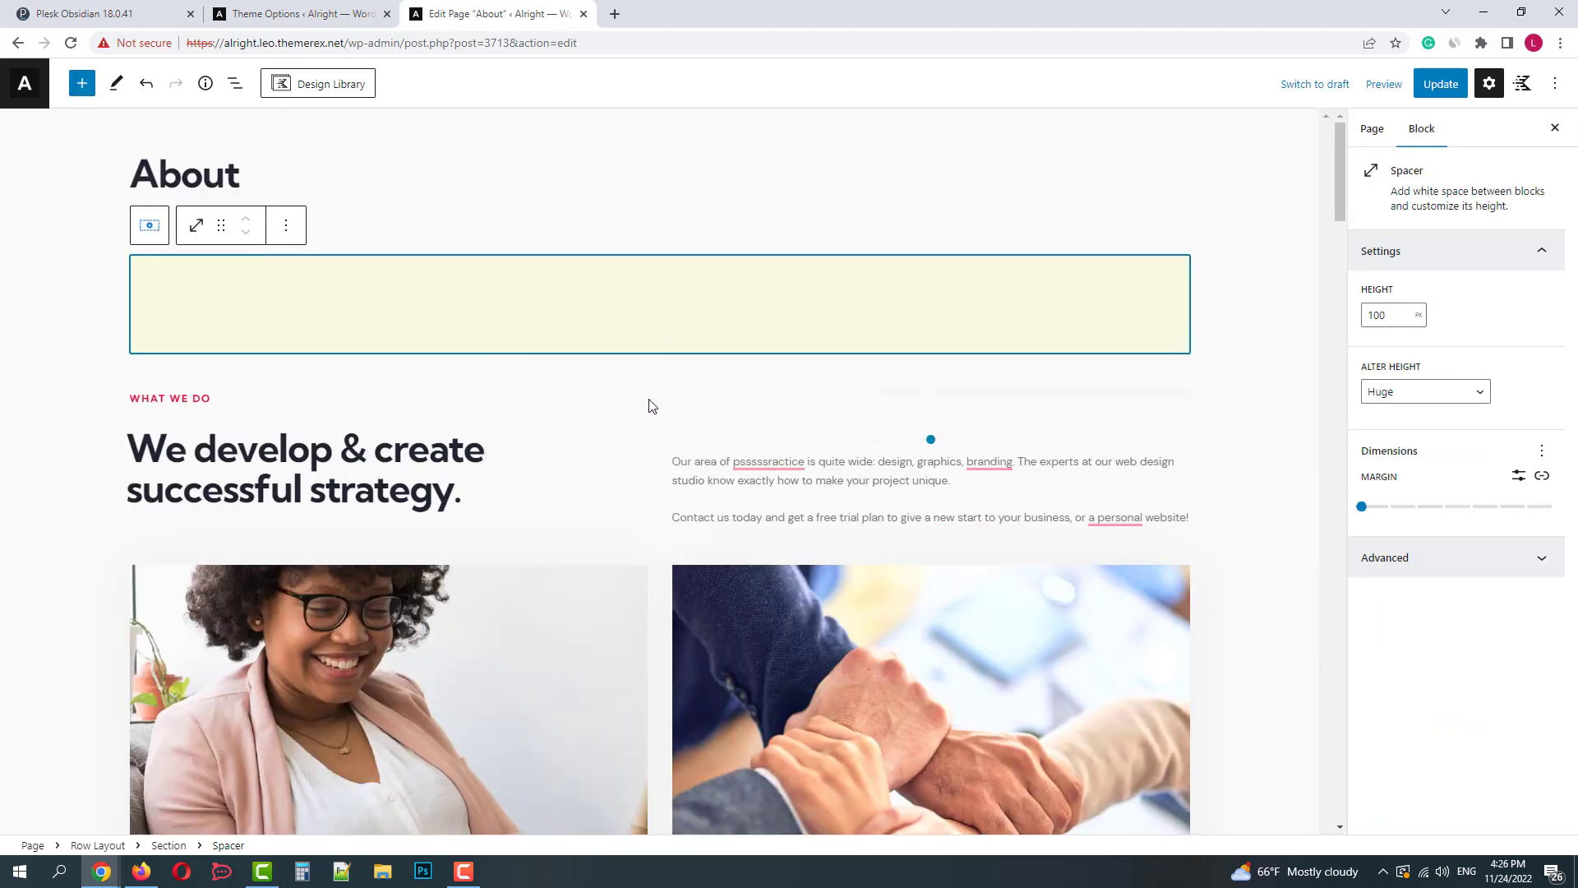
scroll(613, 578, "down", 4)
left_click(644, 493)
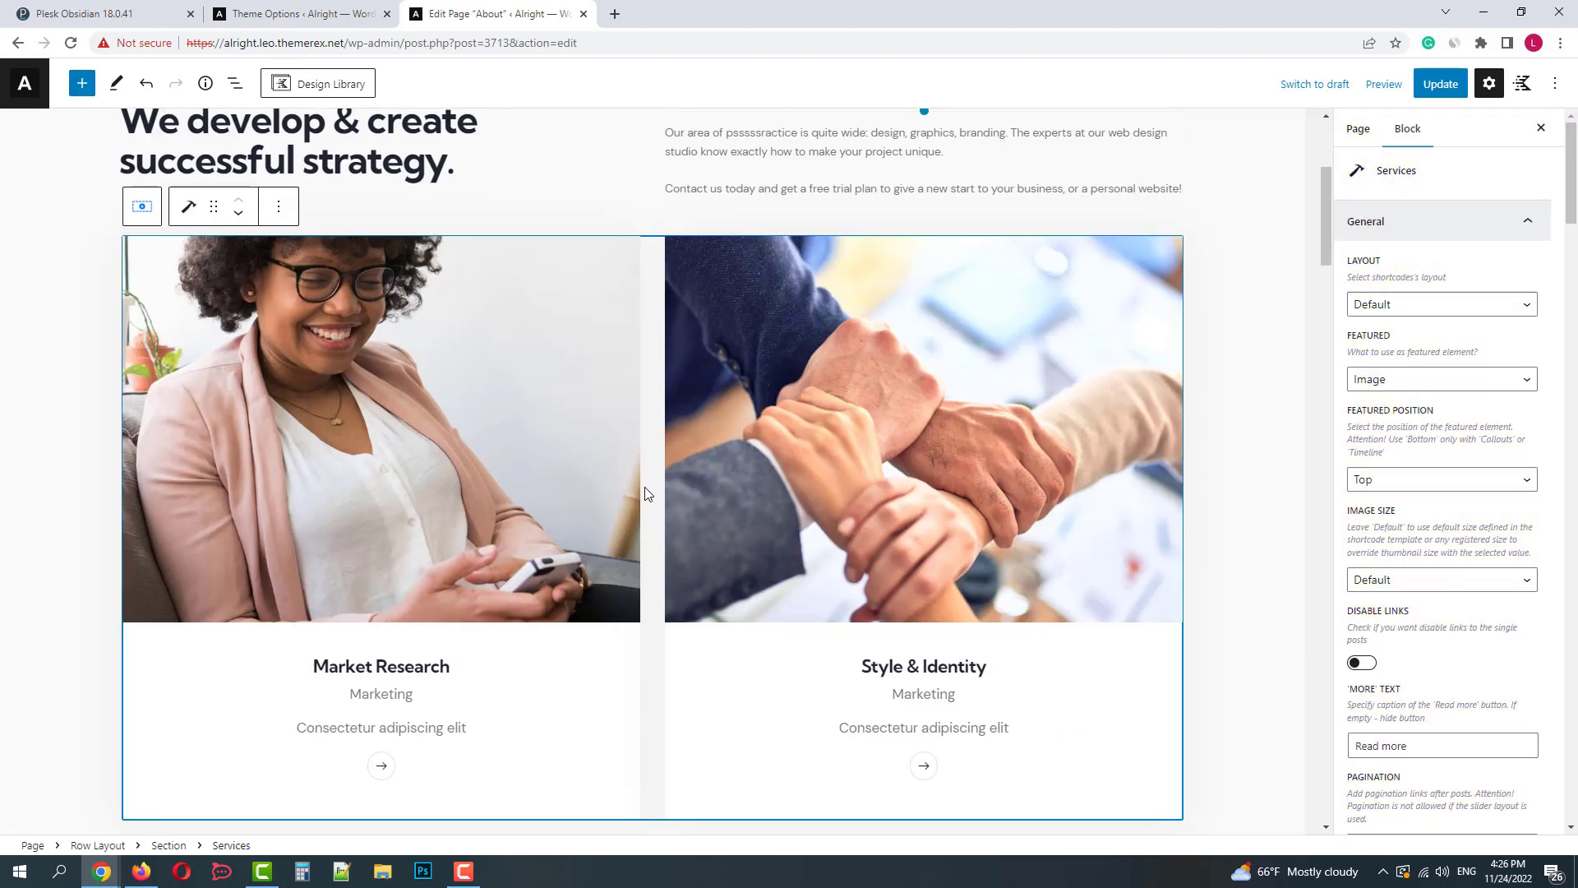
left_click(1406, 305)
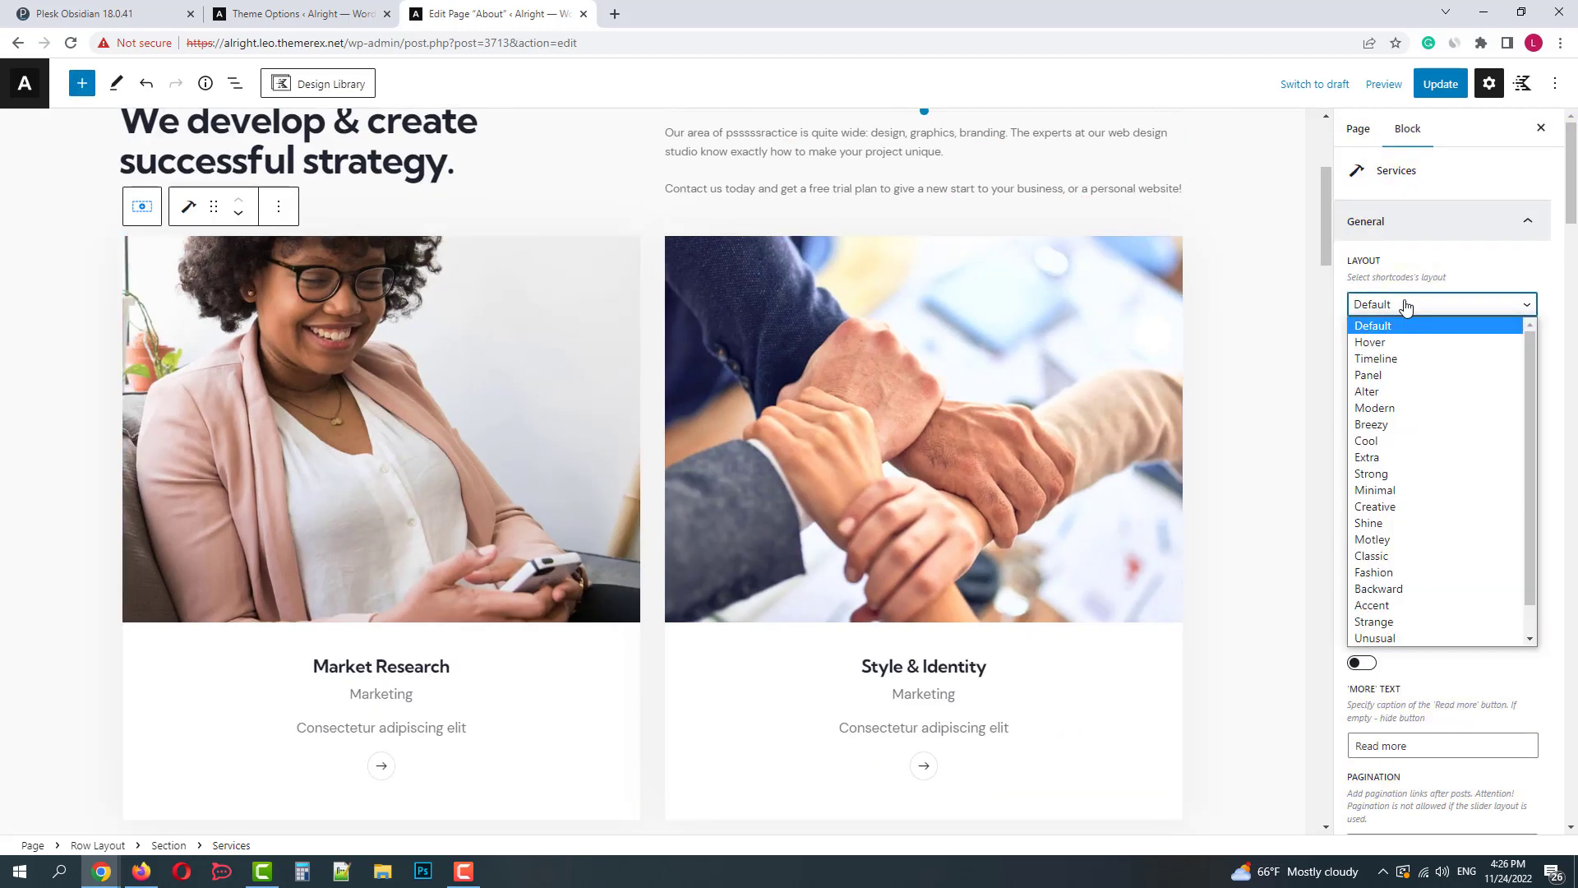
left_click(1370, 342)
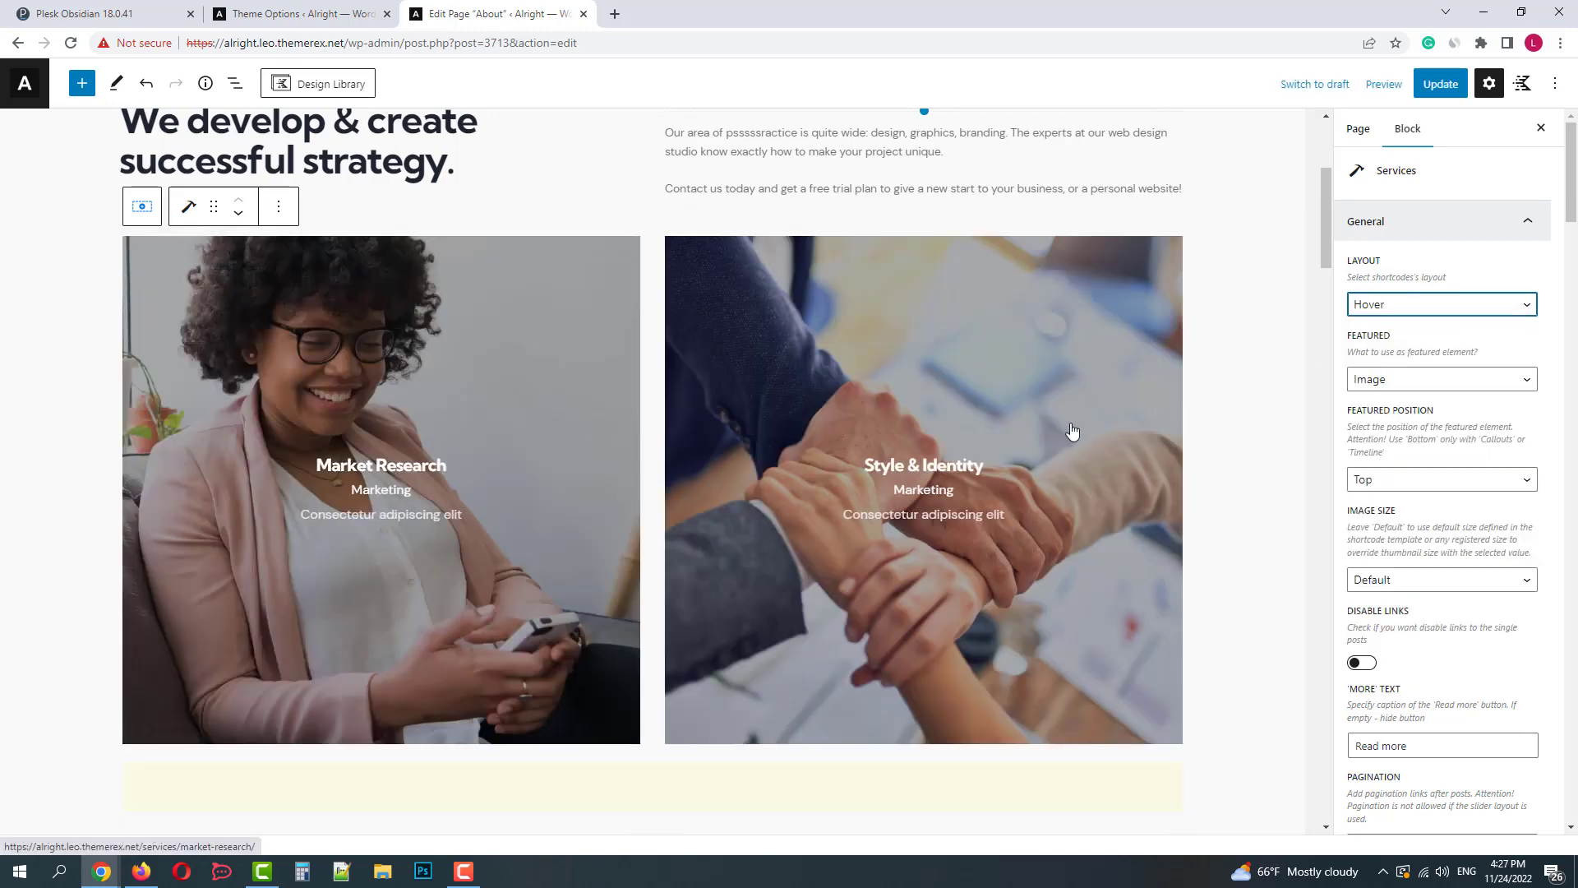
left_click(1377, 306)
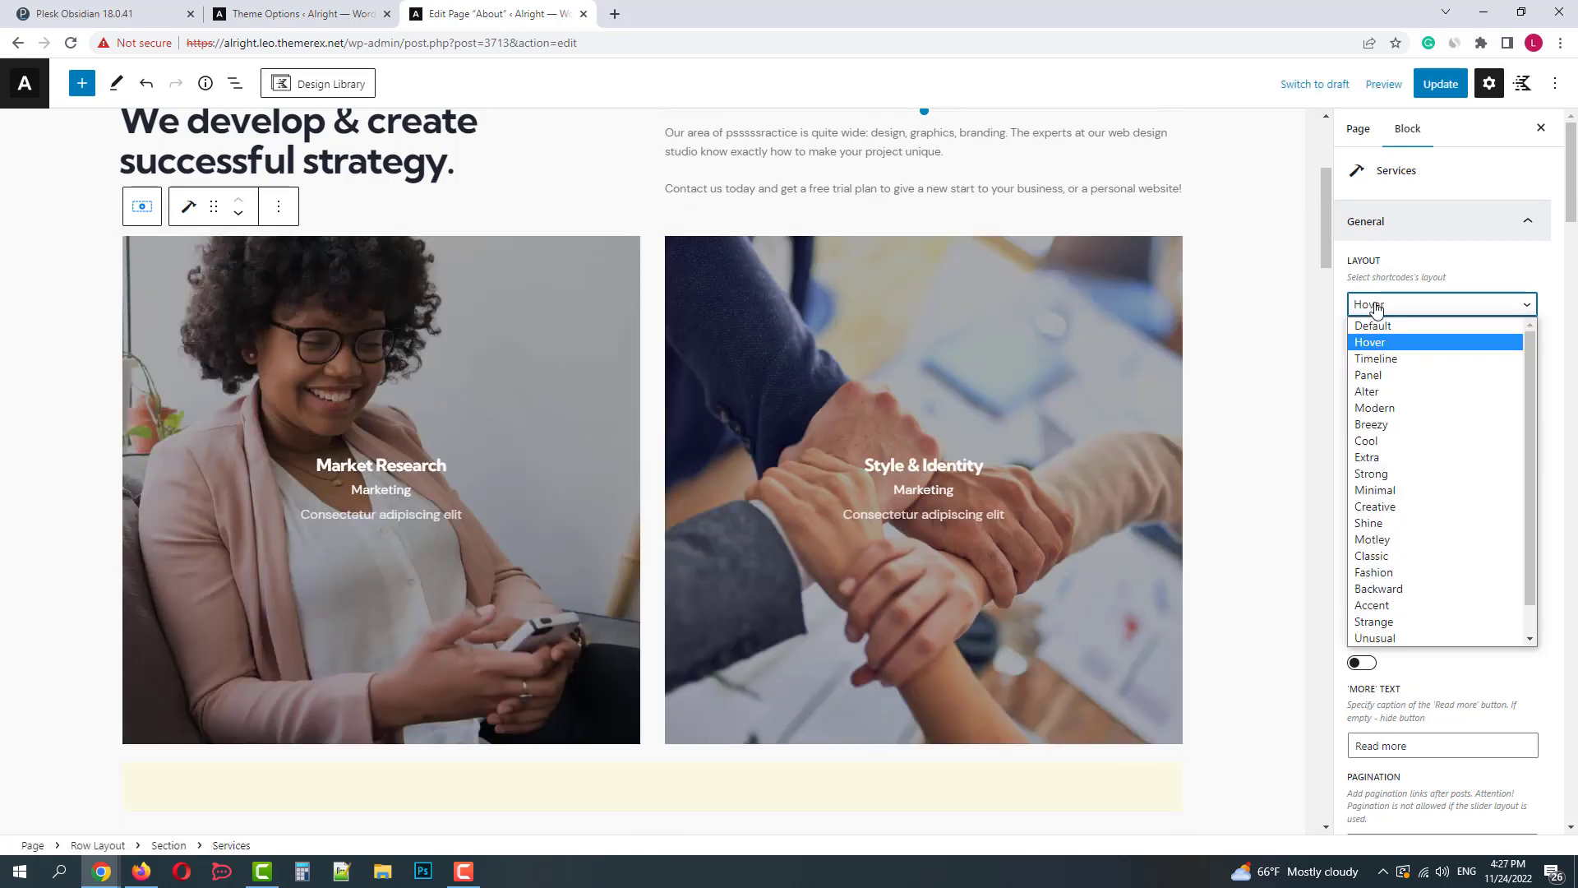
left_click(1388, 376)
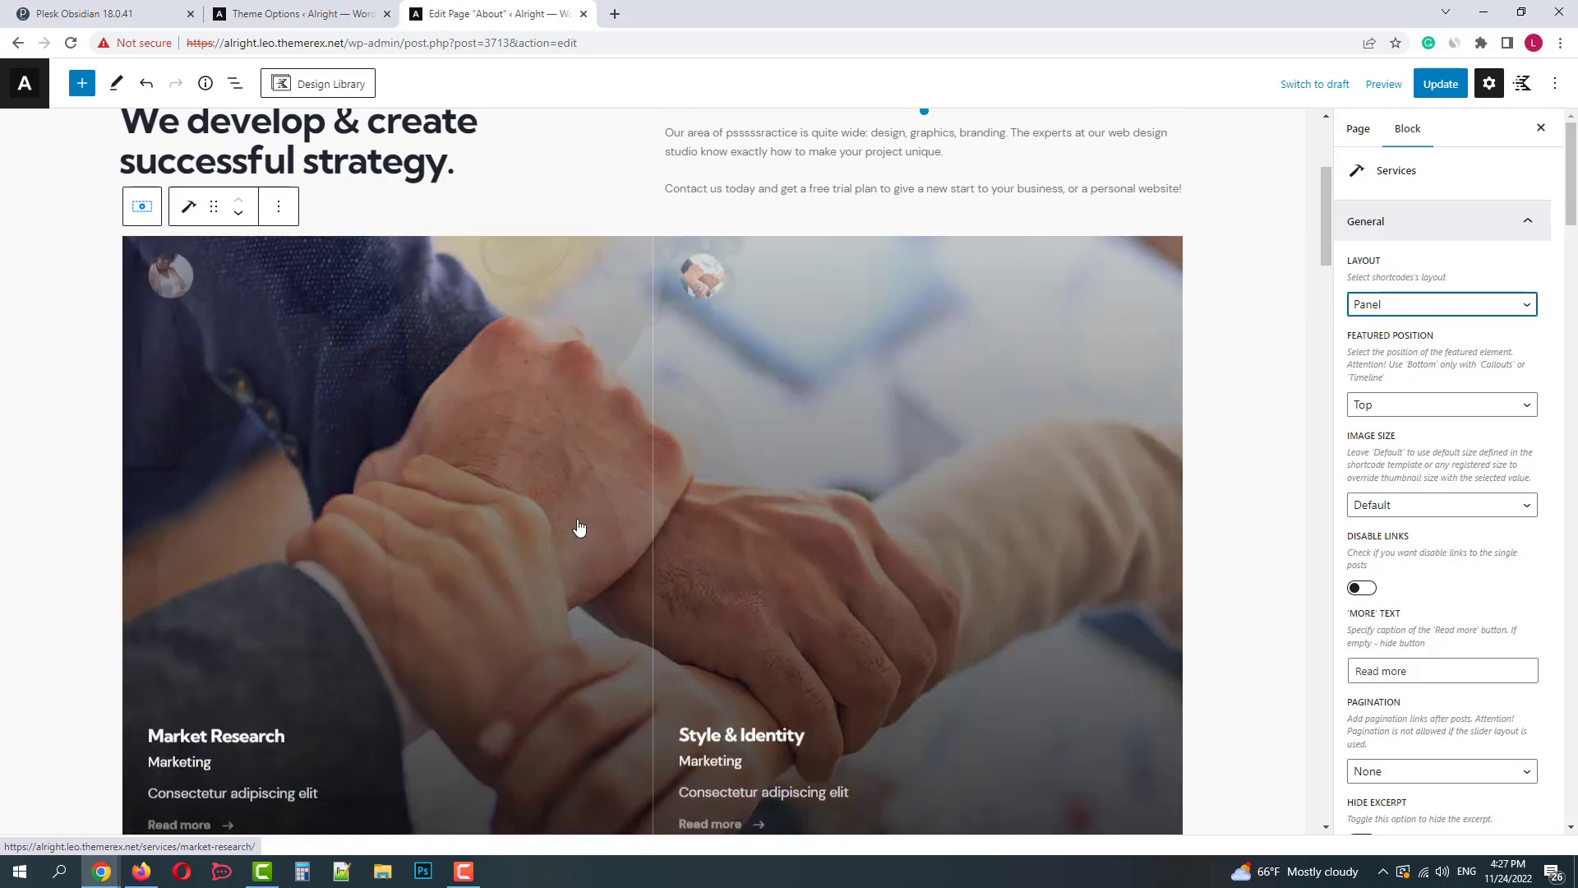
Step: Show 3 services in 3 columns, sorted in Descending order
scroll(1451, 530, "down", 2)
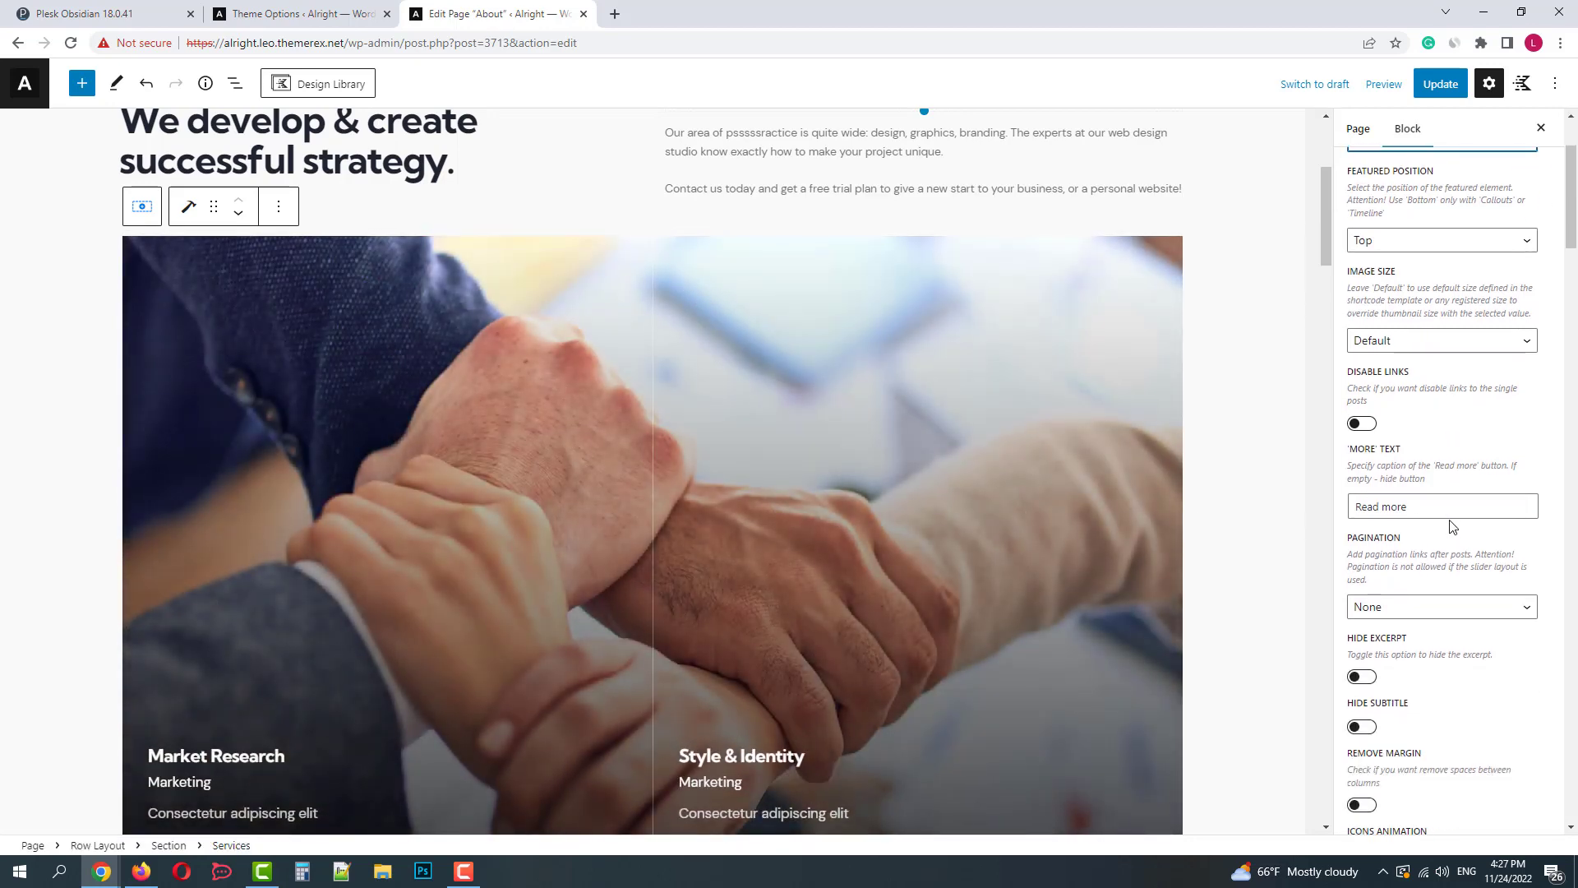
scroll(1451, 526, "down", 6)
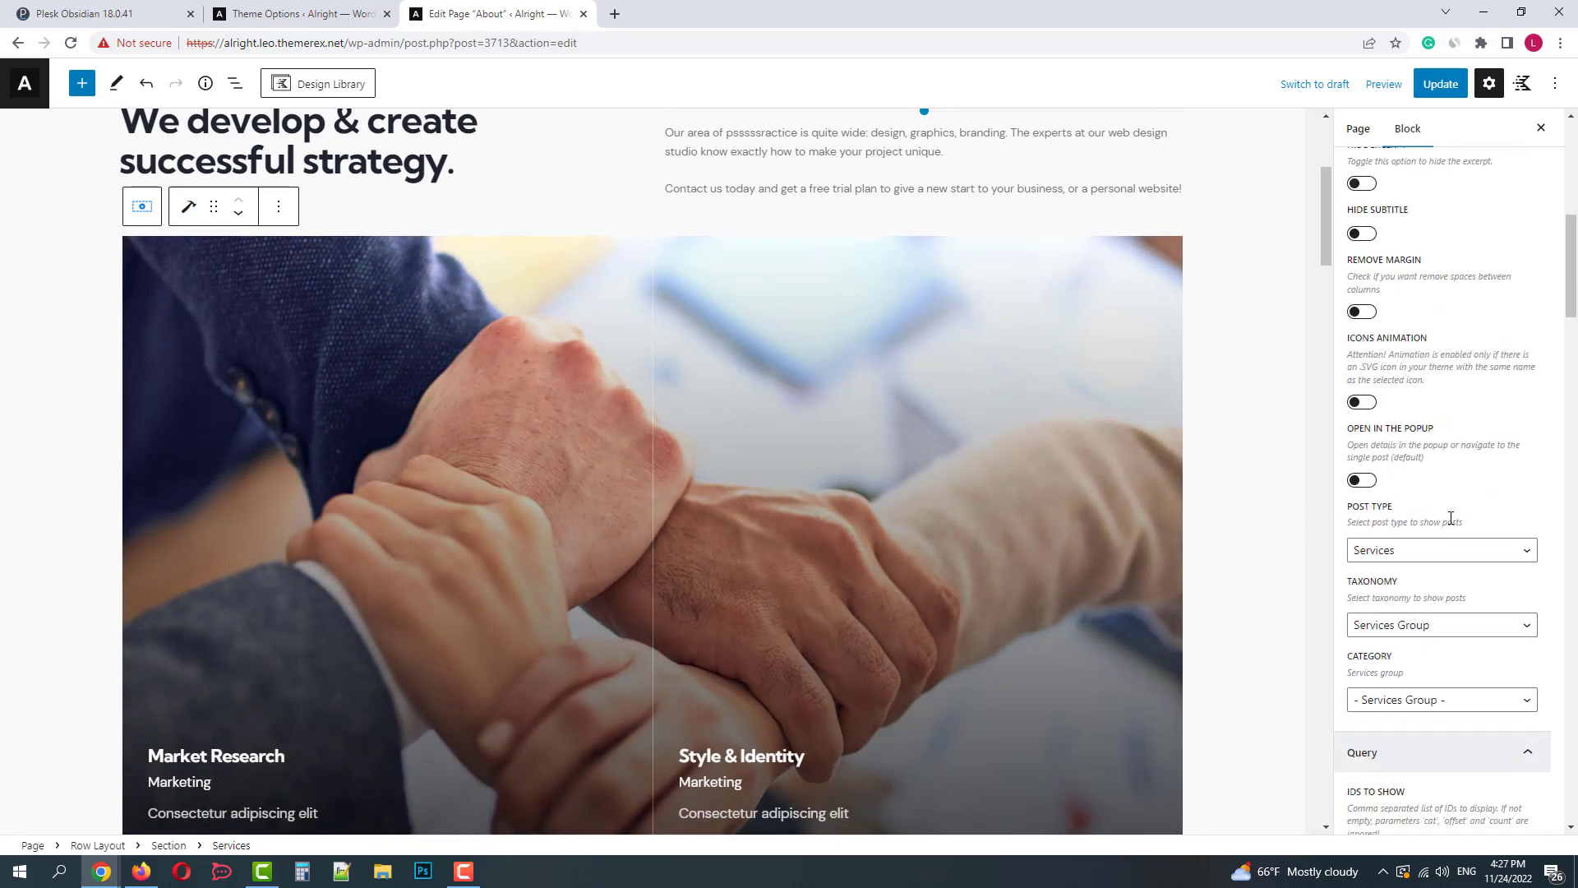
scroll(1451, 518, "down", 6)
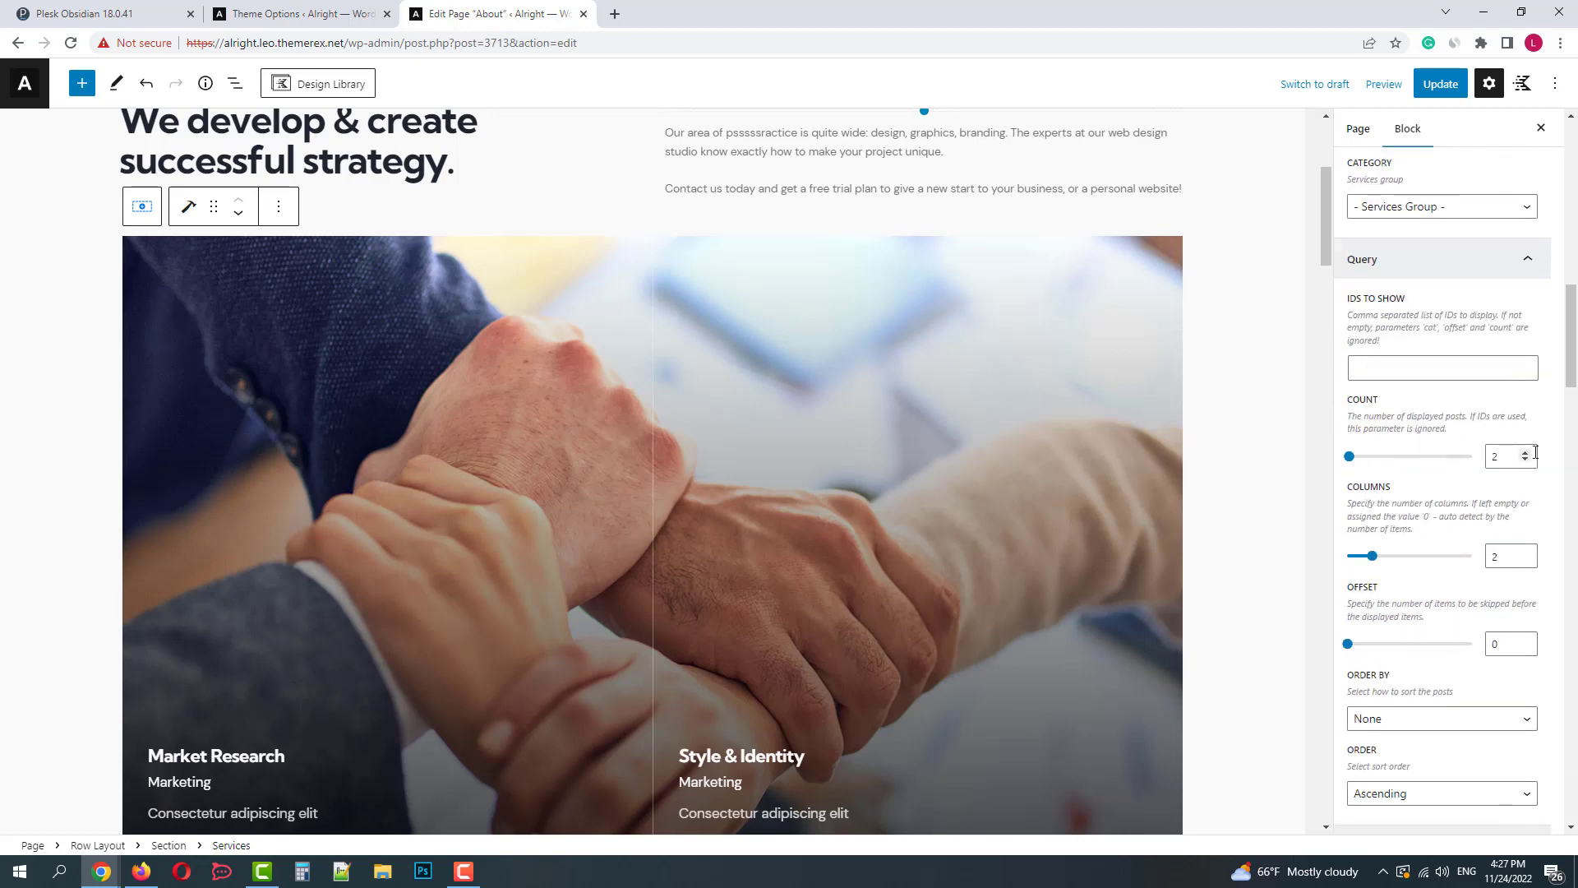
left_click(1526, 453)
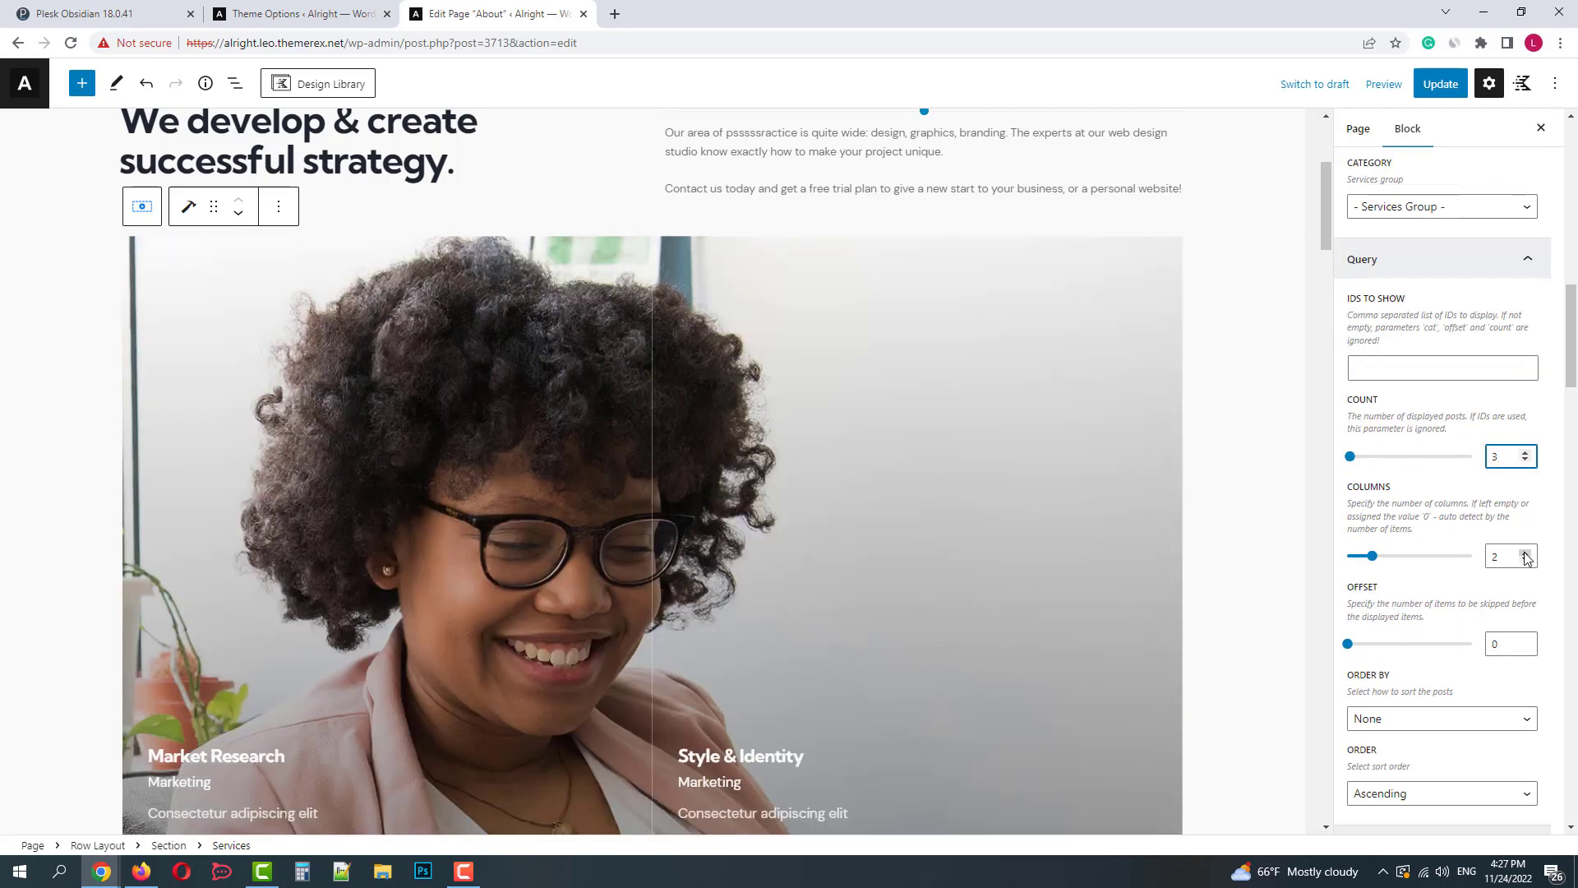
left_click(1526, 552)
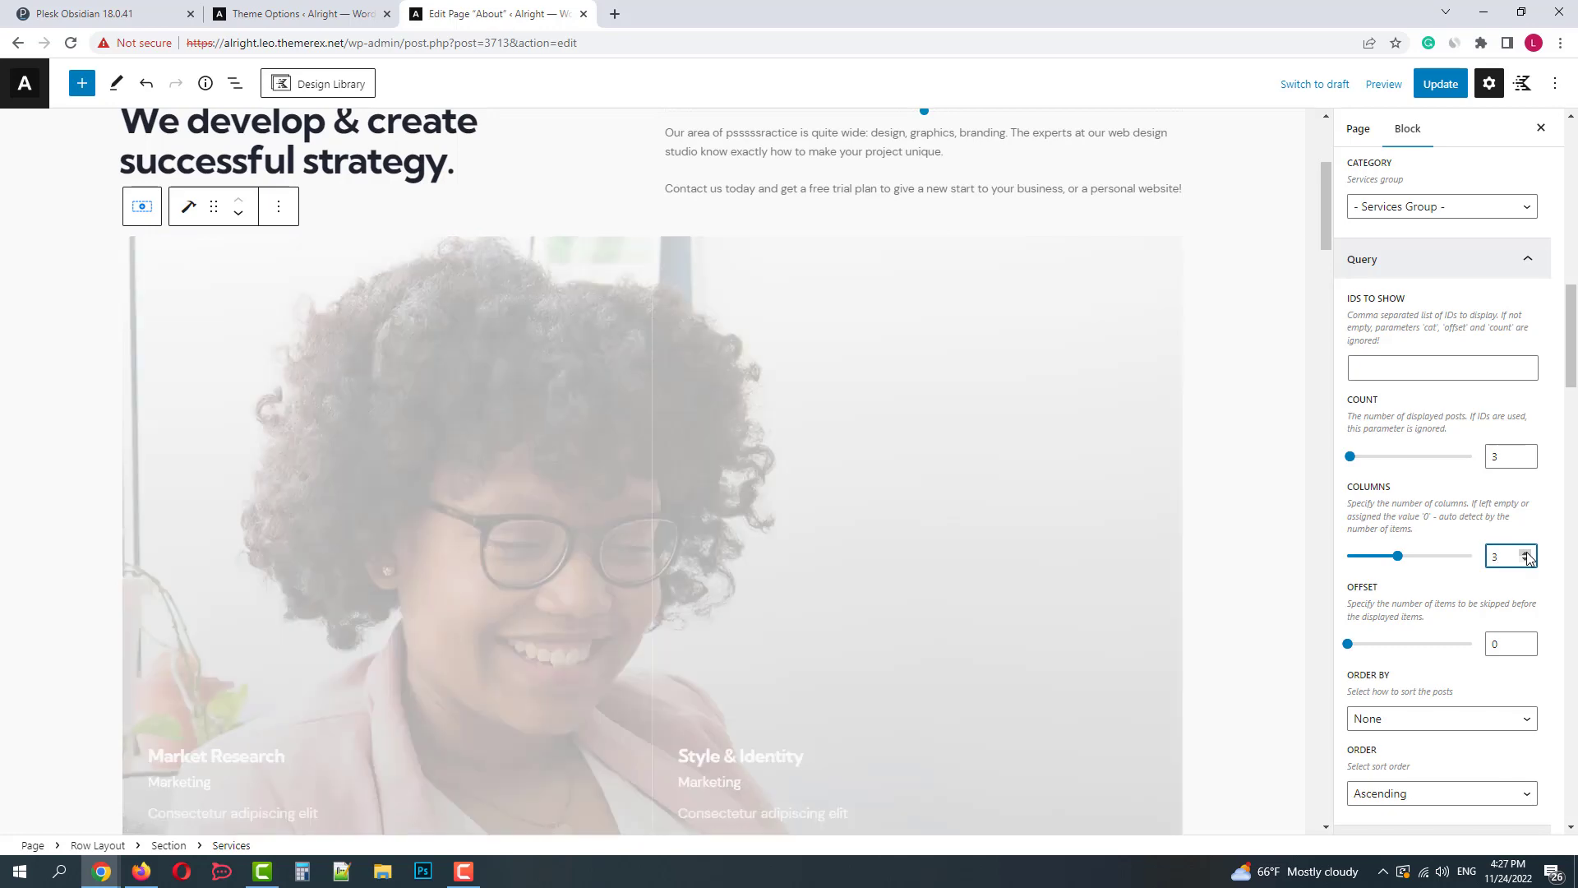
scroll(1015, 475, "up", 2)
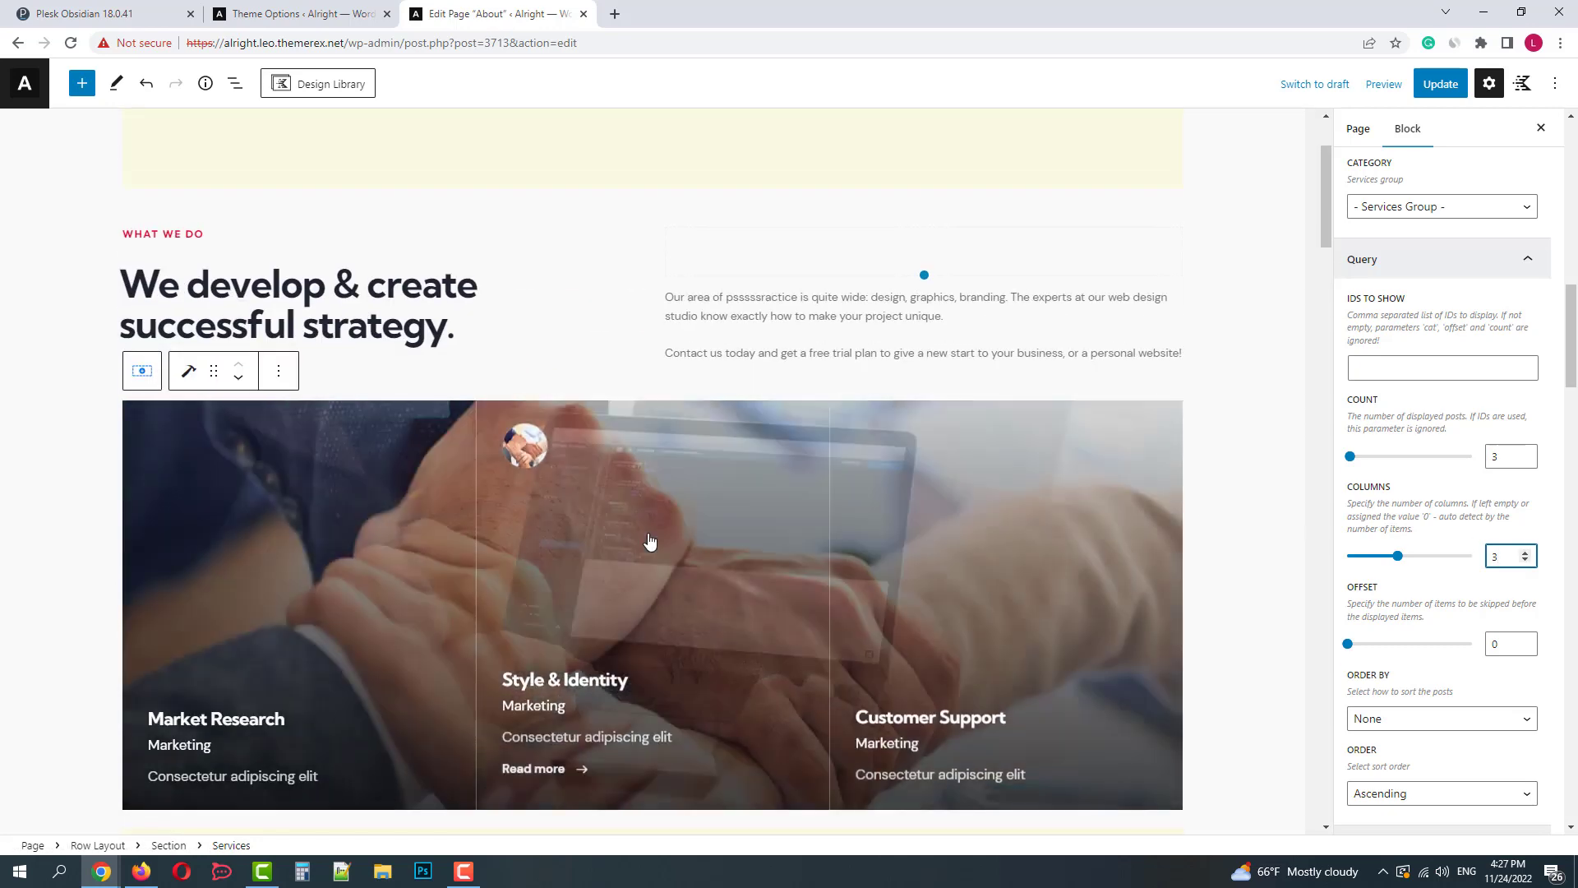
scroll(1399, 628, "down", 1)
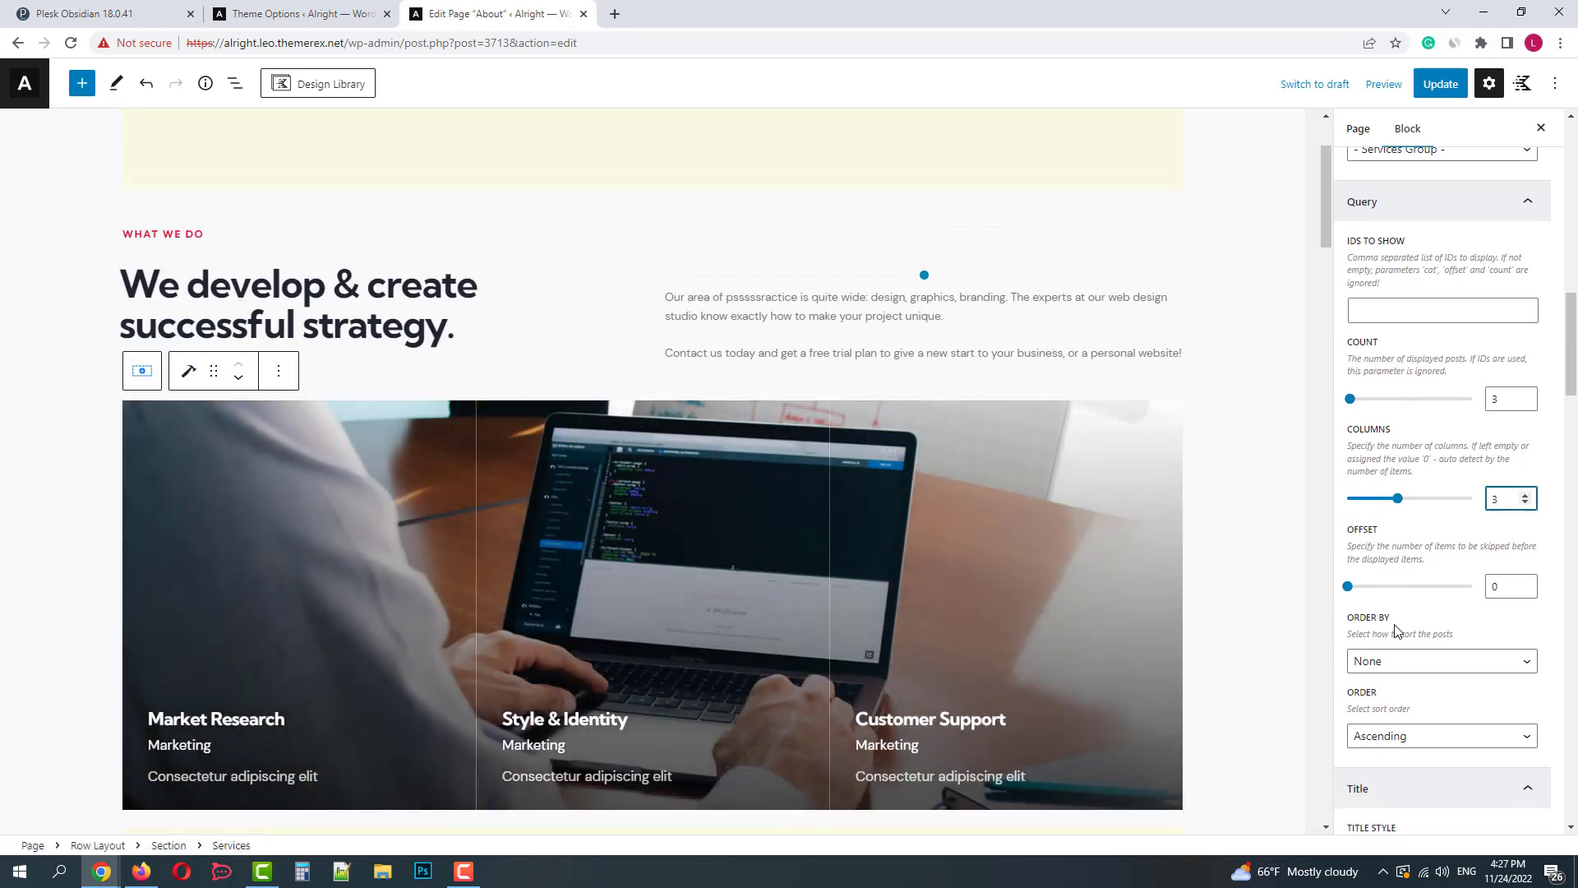
scroll(1400, 628, "down", 1)
left_click(1391, 630)
left_click(1391, 658)
scroll(1430, 623, "down", 6)
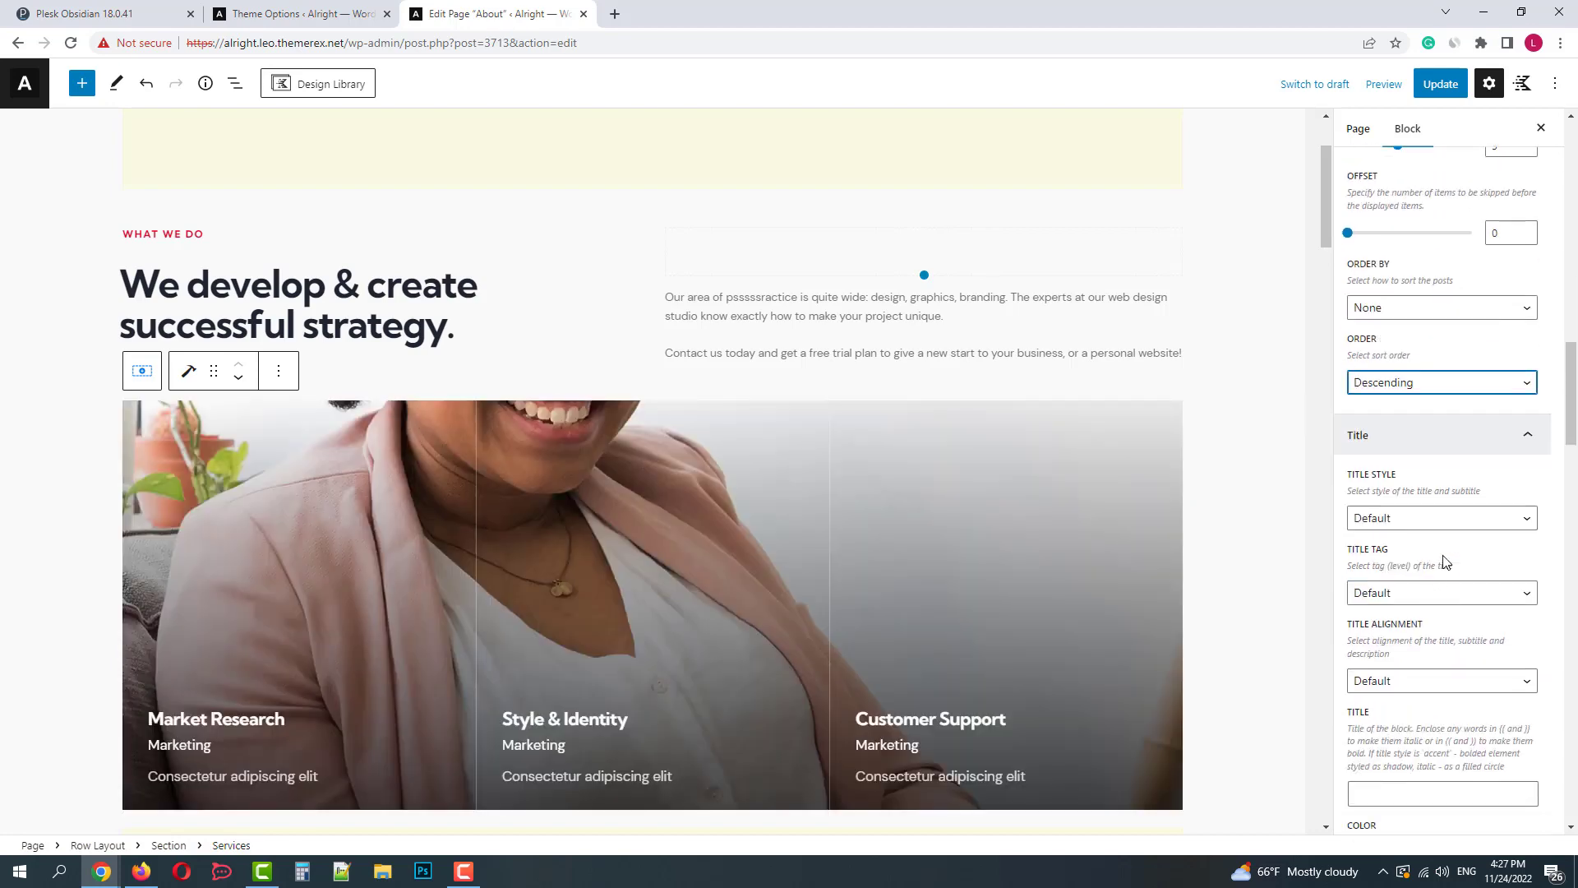
scroll(1447, 496, "down", 1)
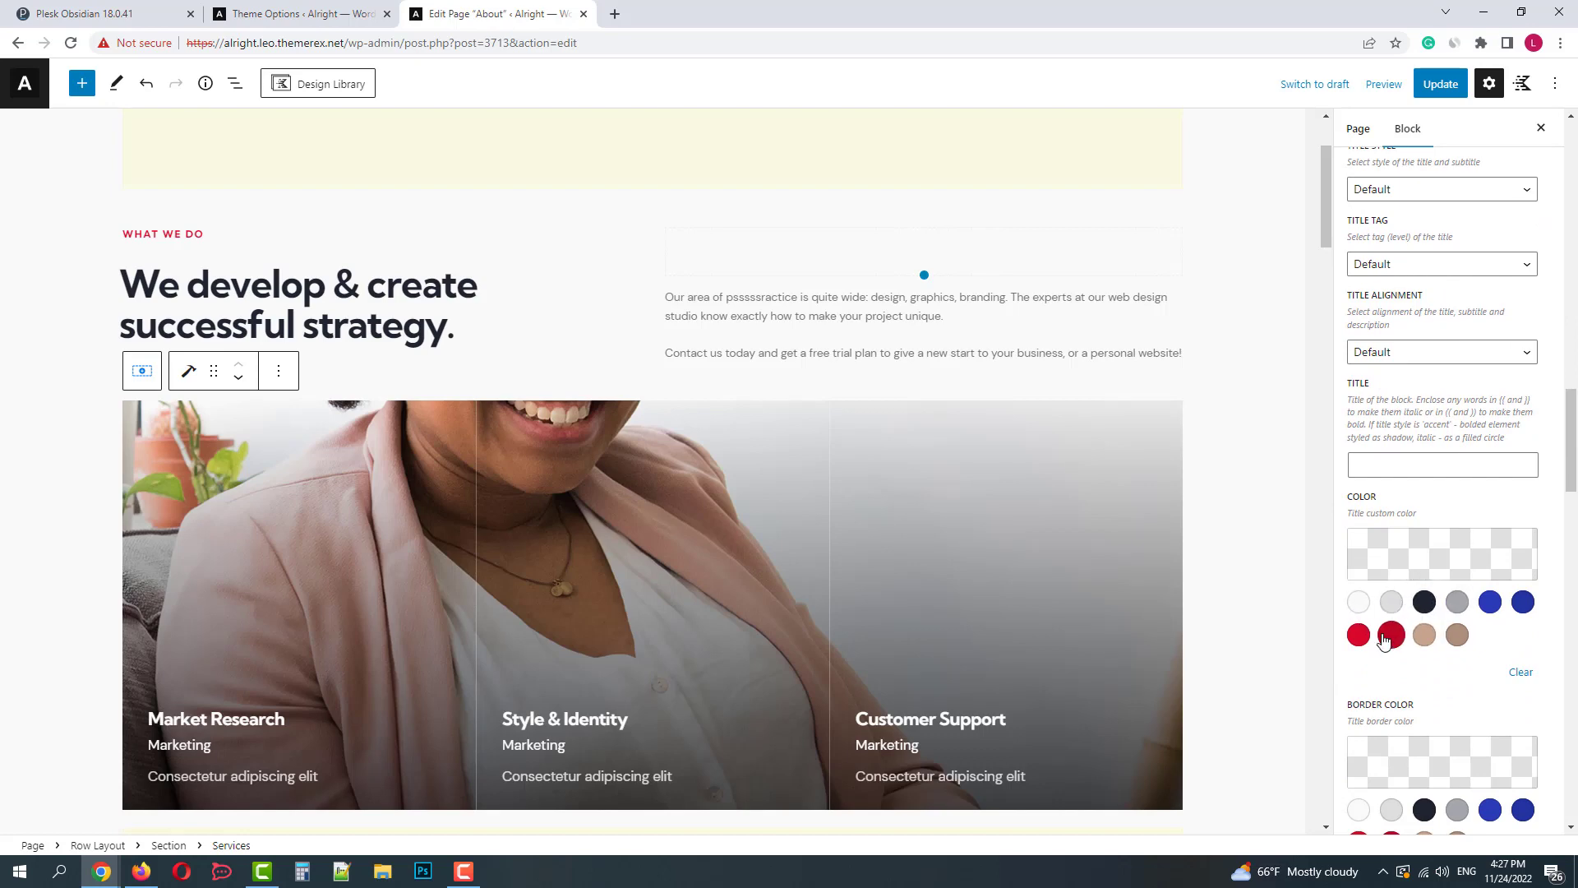
scroll(1452, 579, "down", 5)
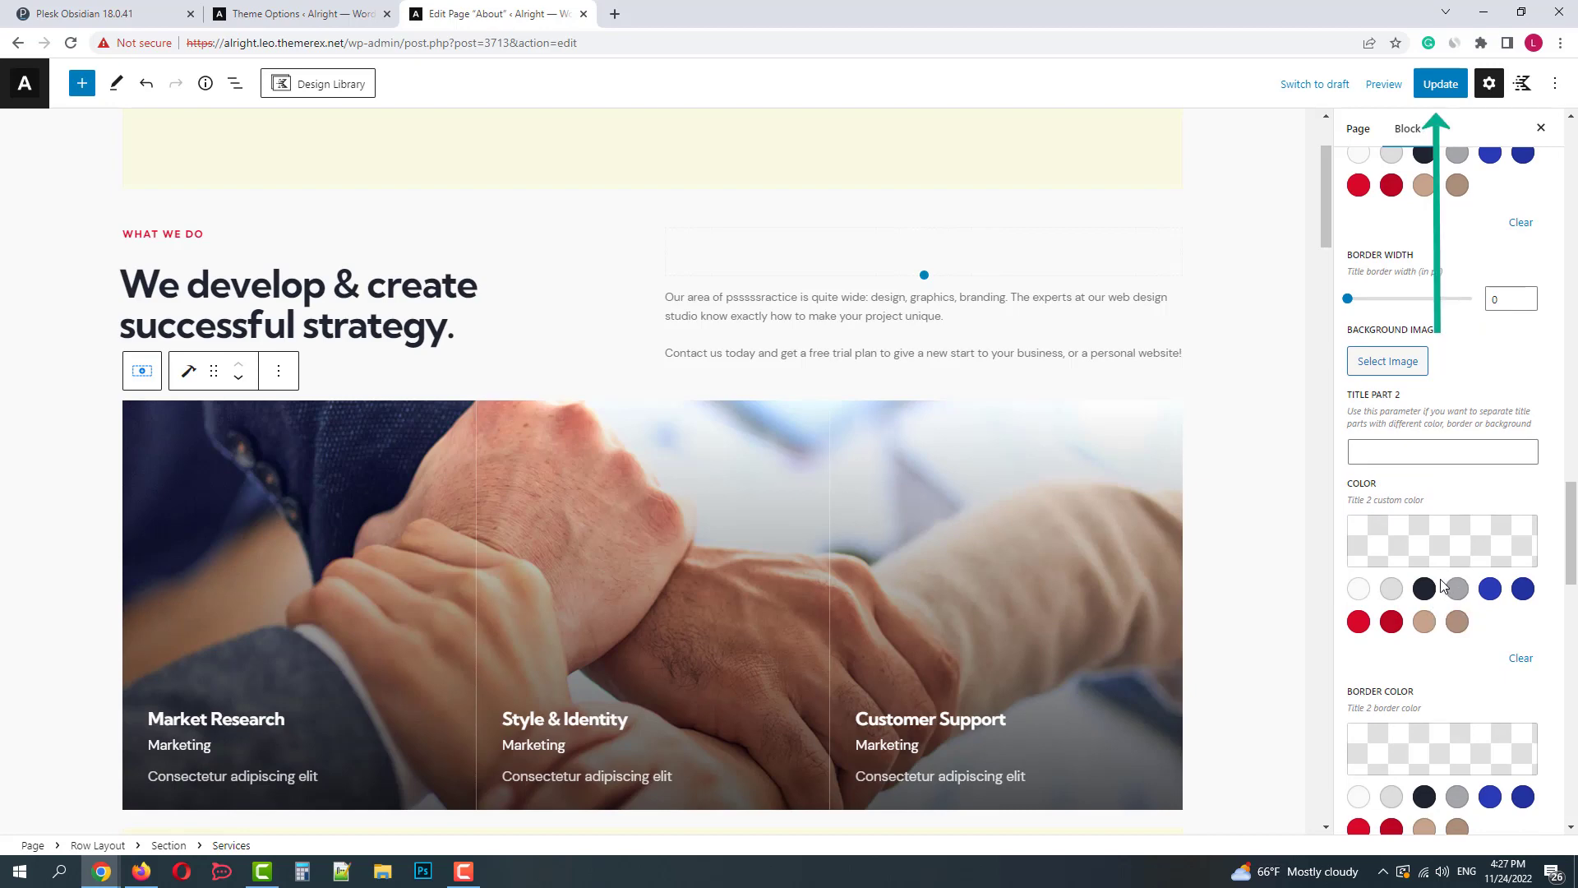
Step: Save the changes to the About page
left_click(1280, 546)
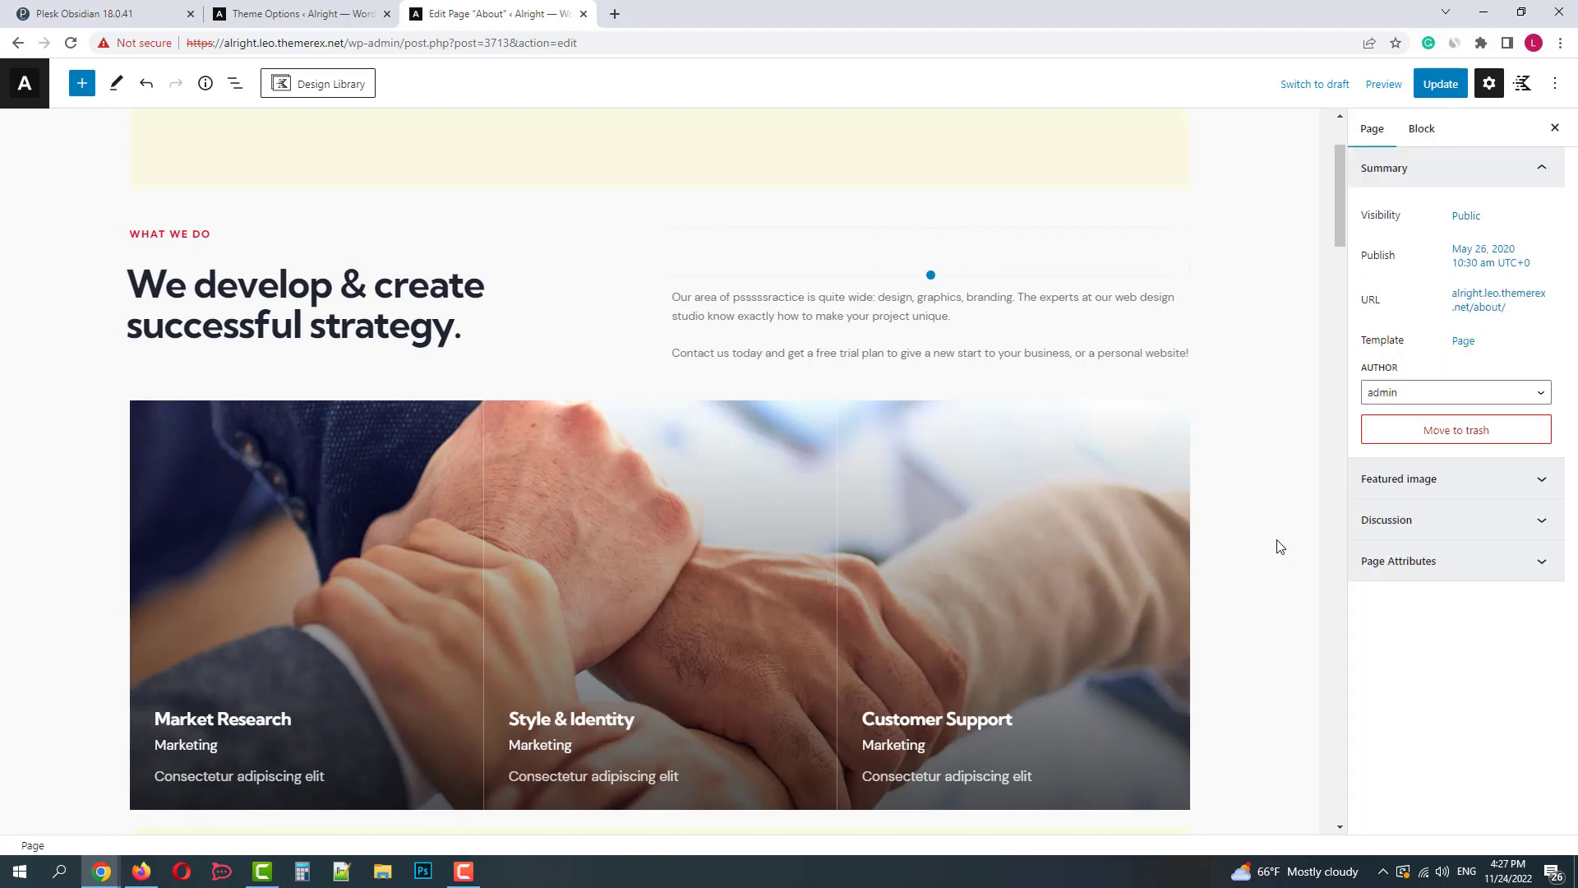
scroll(1280, 547, "down", 3)
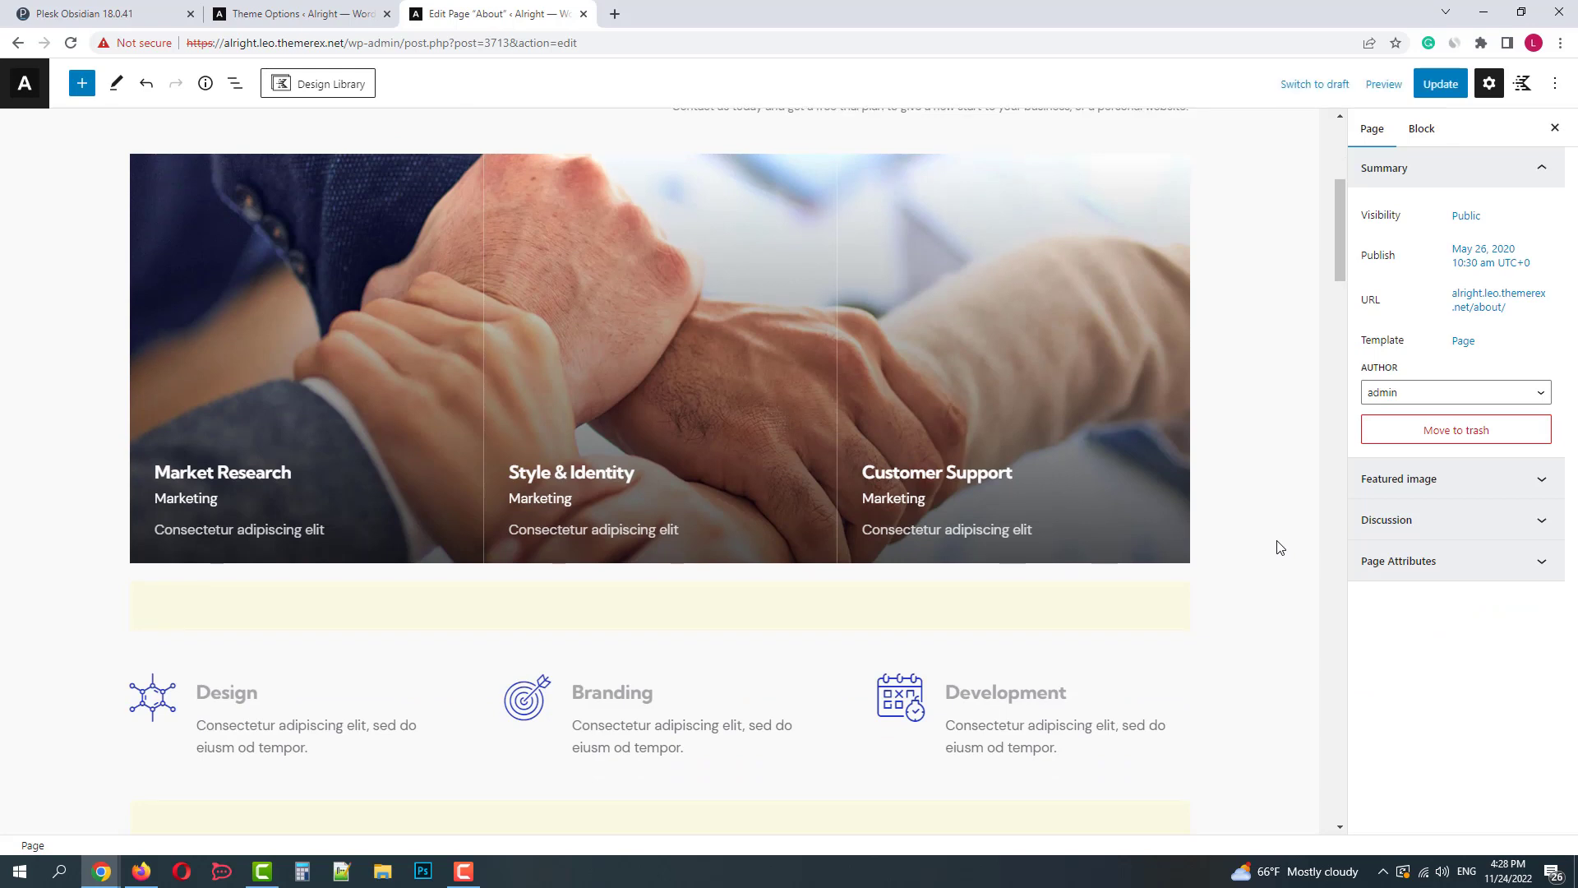
left_click(1440, 84)
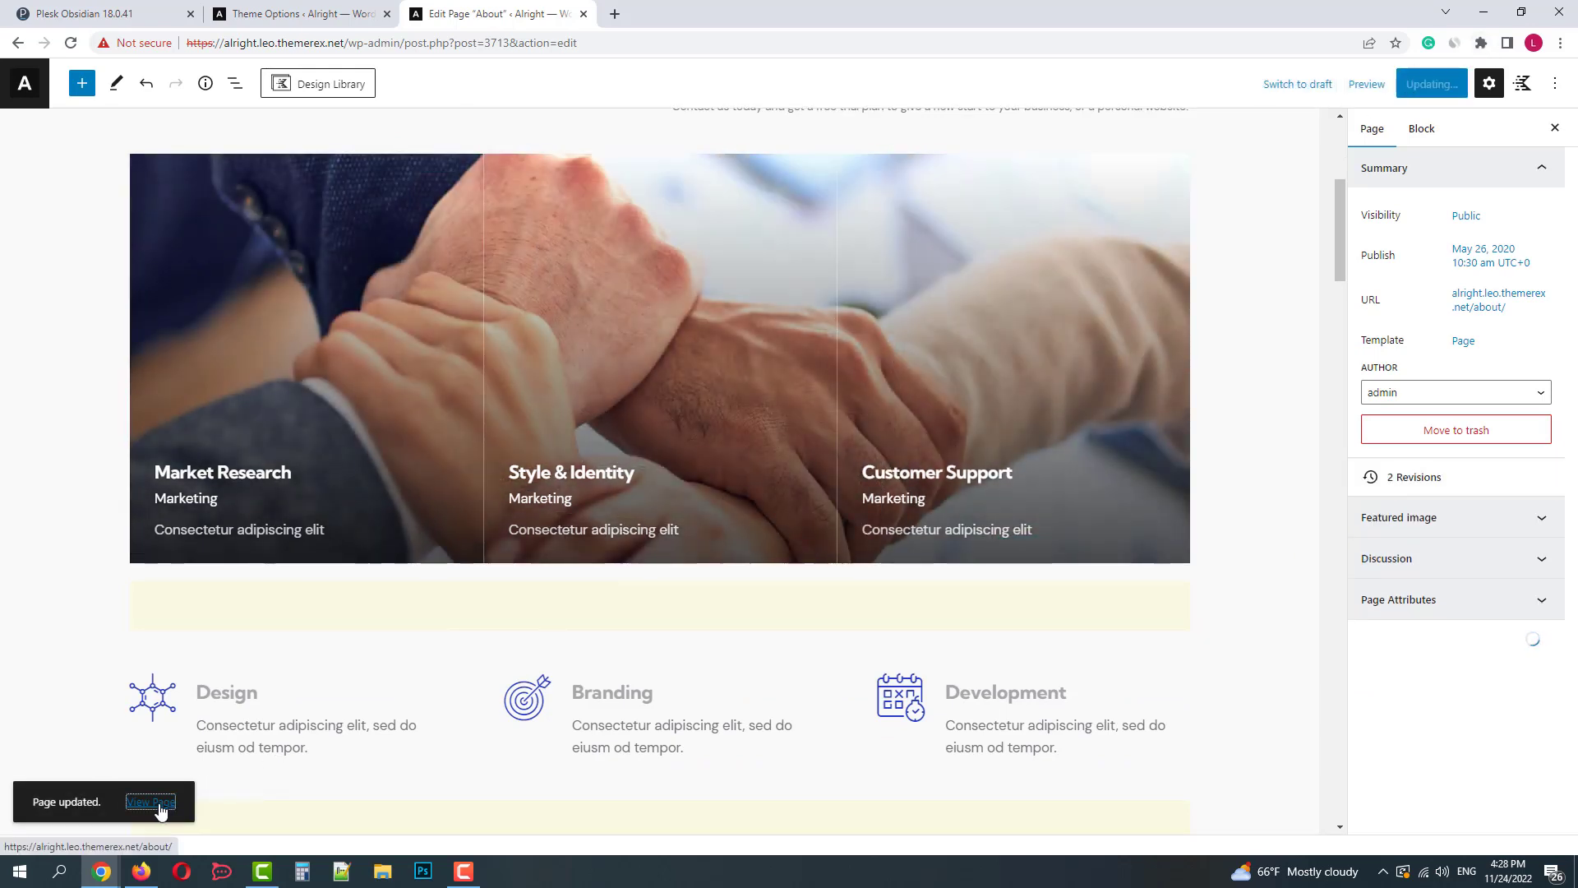
Step: View the updated About page live with its three-column Services panel
left_click(160, 807)
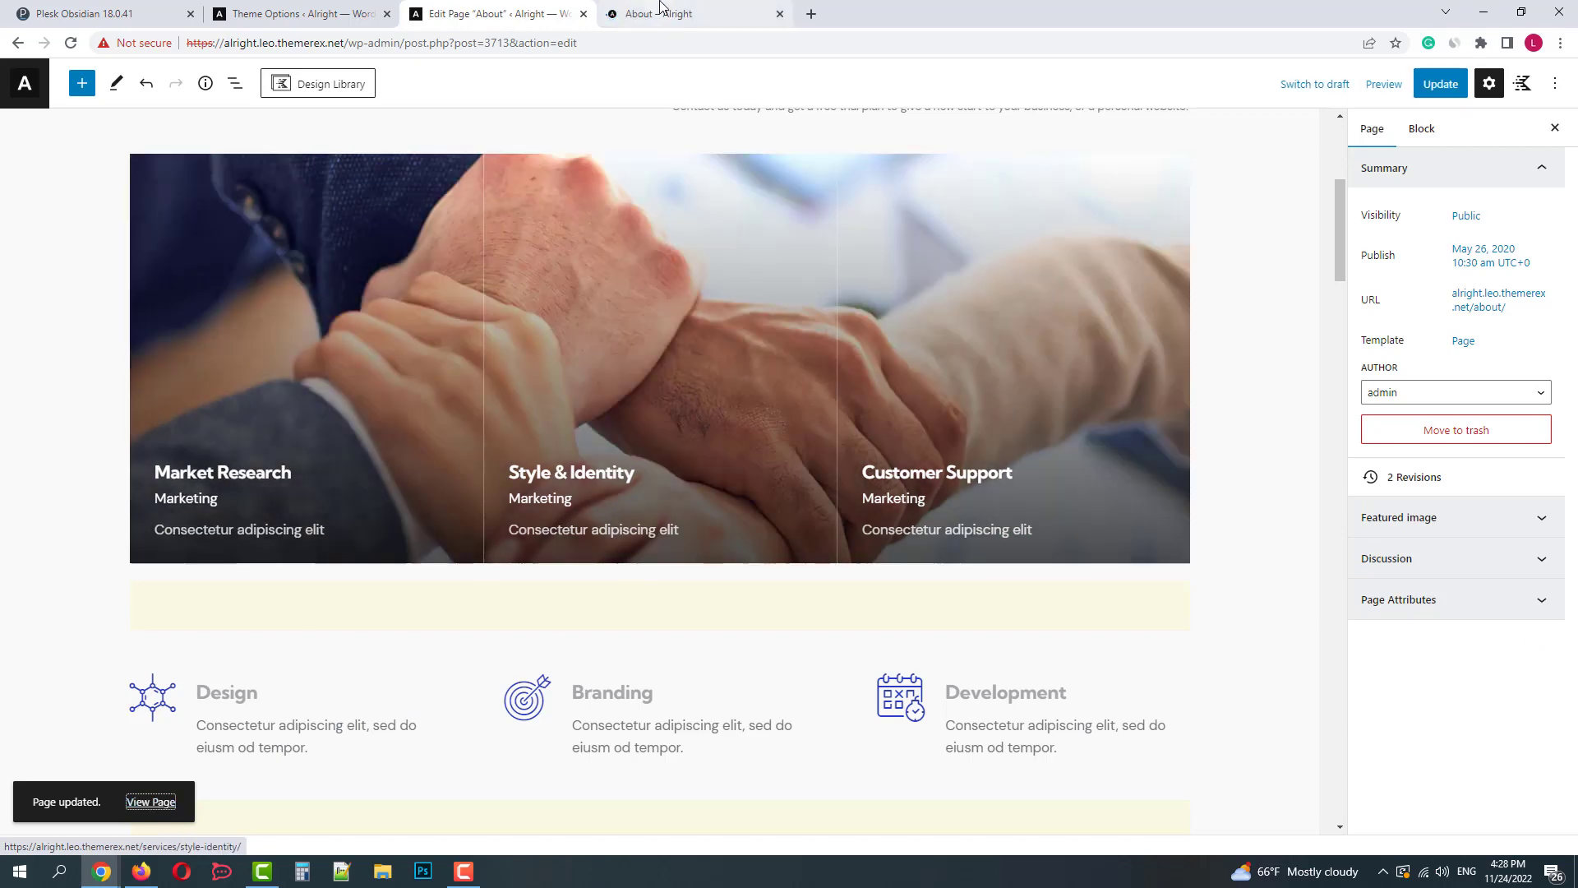
left_click(675, 23)
scroll(623, 282, "down", 3)
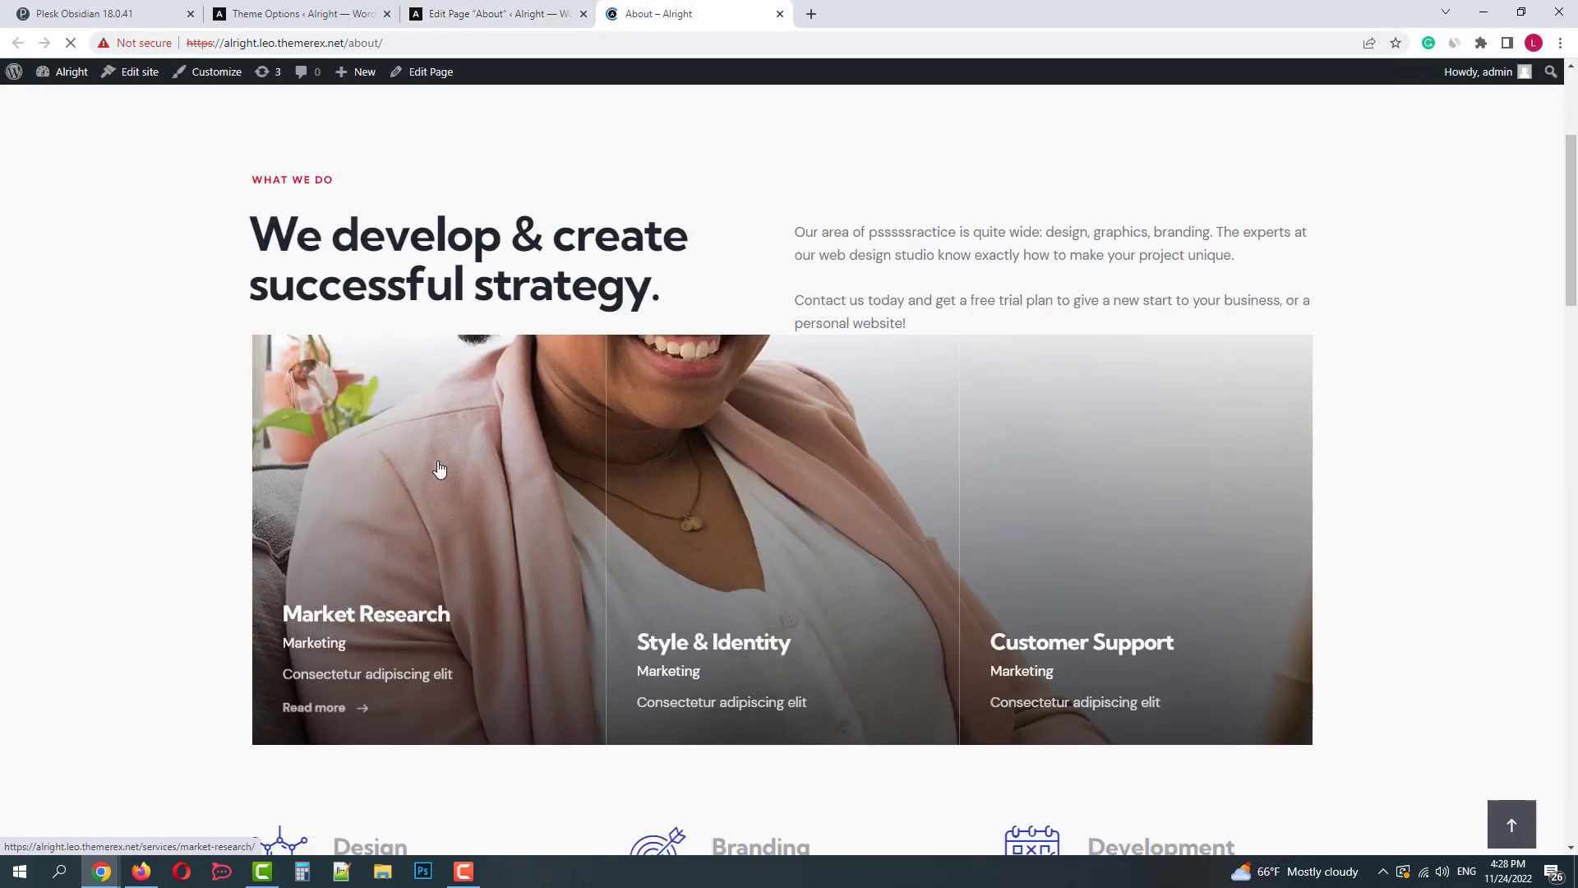
scroll(1395, 311, "up", 3)
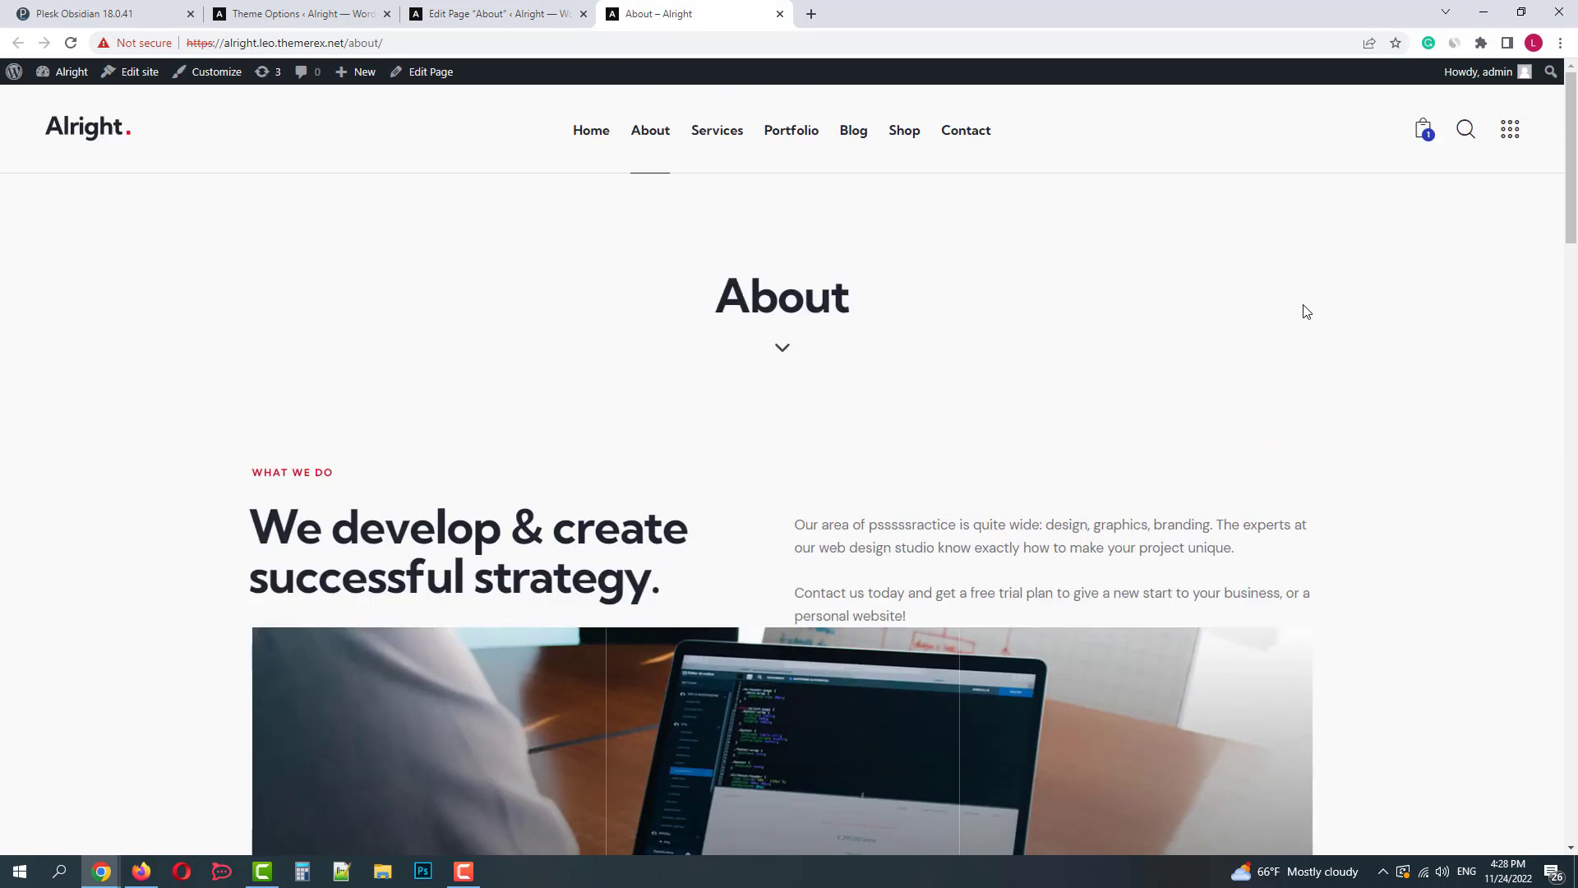
Step: Open the site editor and browse the full list of templates from the Front Page template
left_click(139, 72)
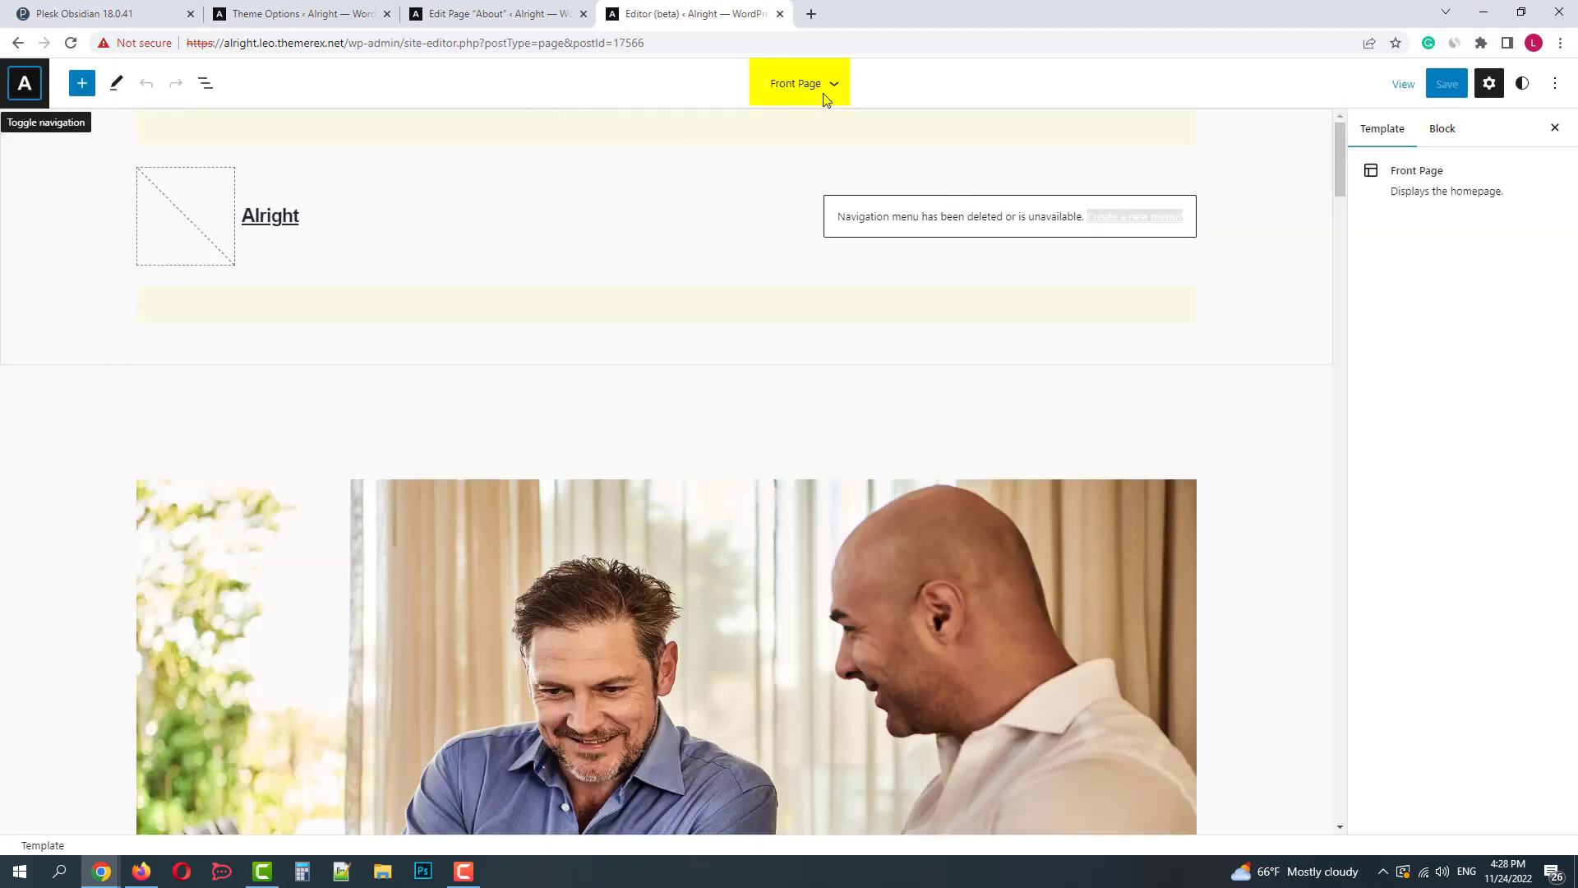
left_click(829, 97)
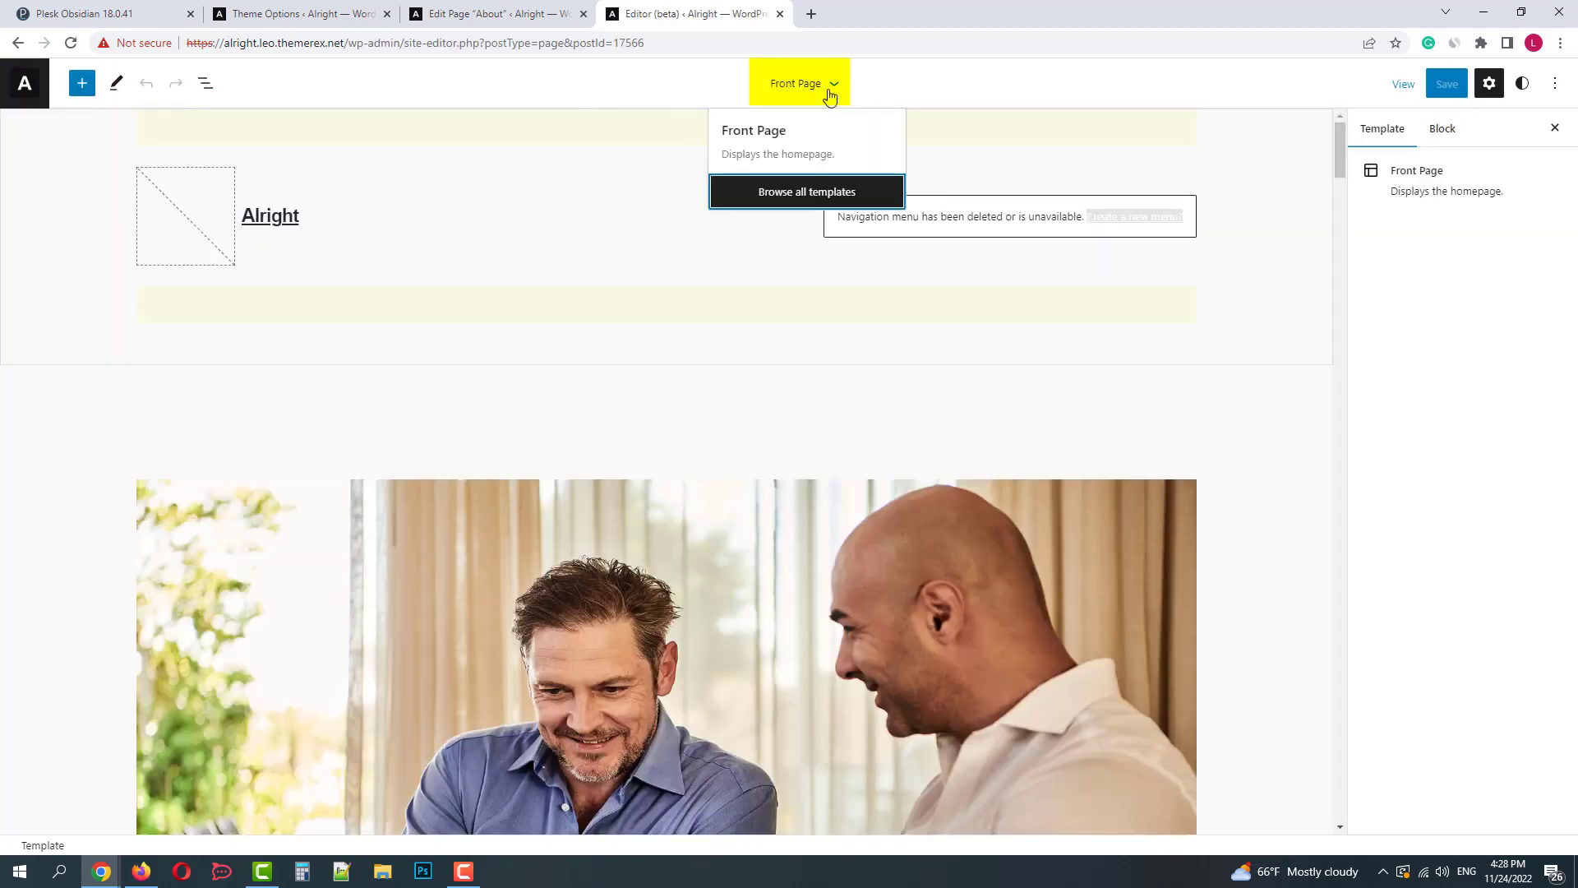
left_click(814, 191)
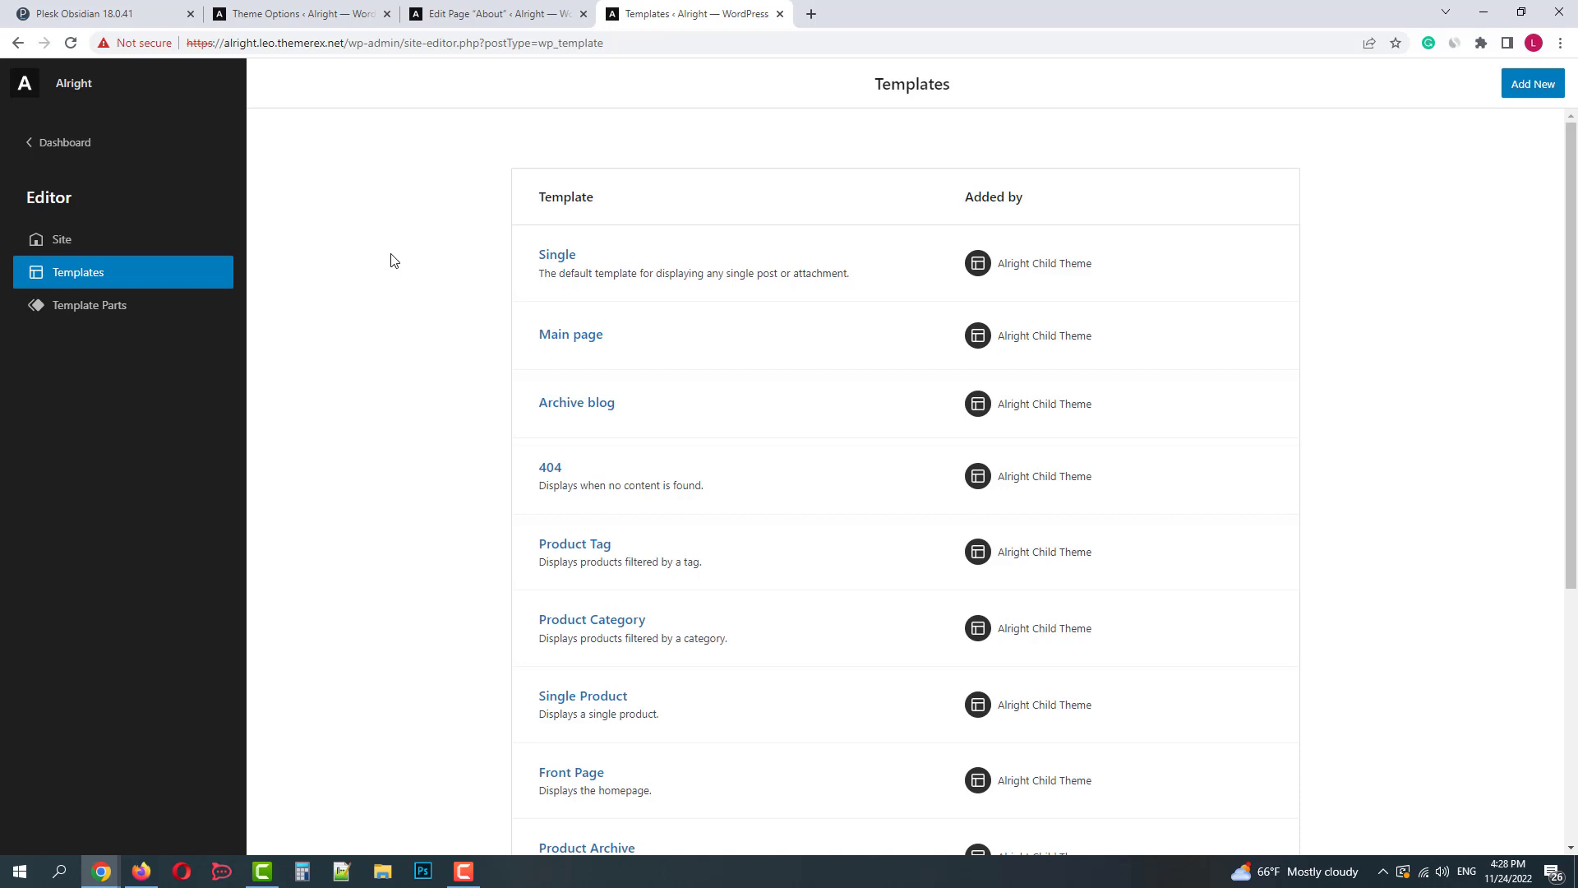
scroll(391, 261, "down", 5)
scroll(391, 268, "up", 5)
Step: Switch to the Template Parts list and scroll through it
left_click(111, 319)
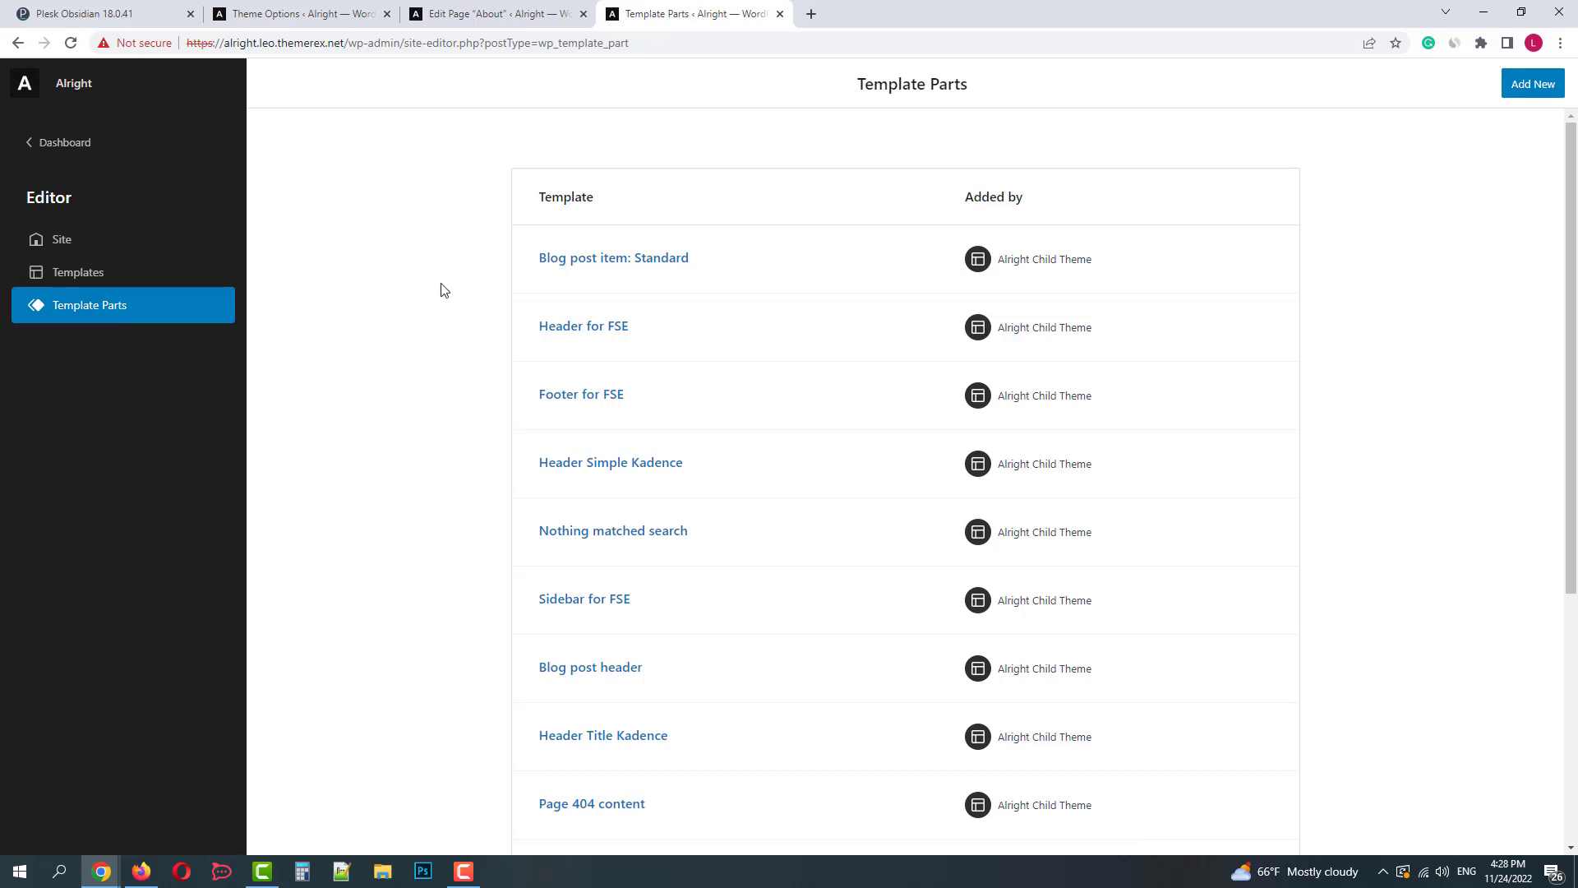
scroll(460, 284, "down", 1)
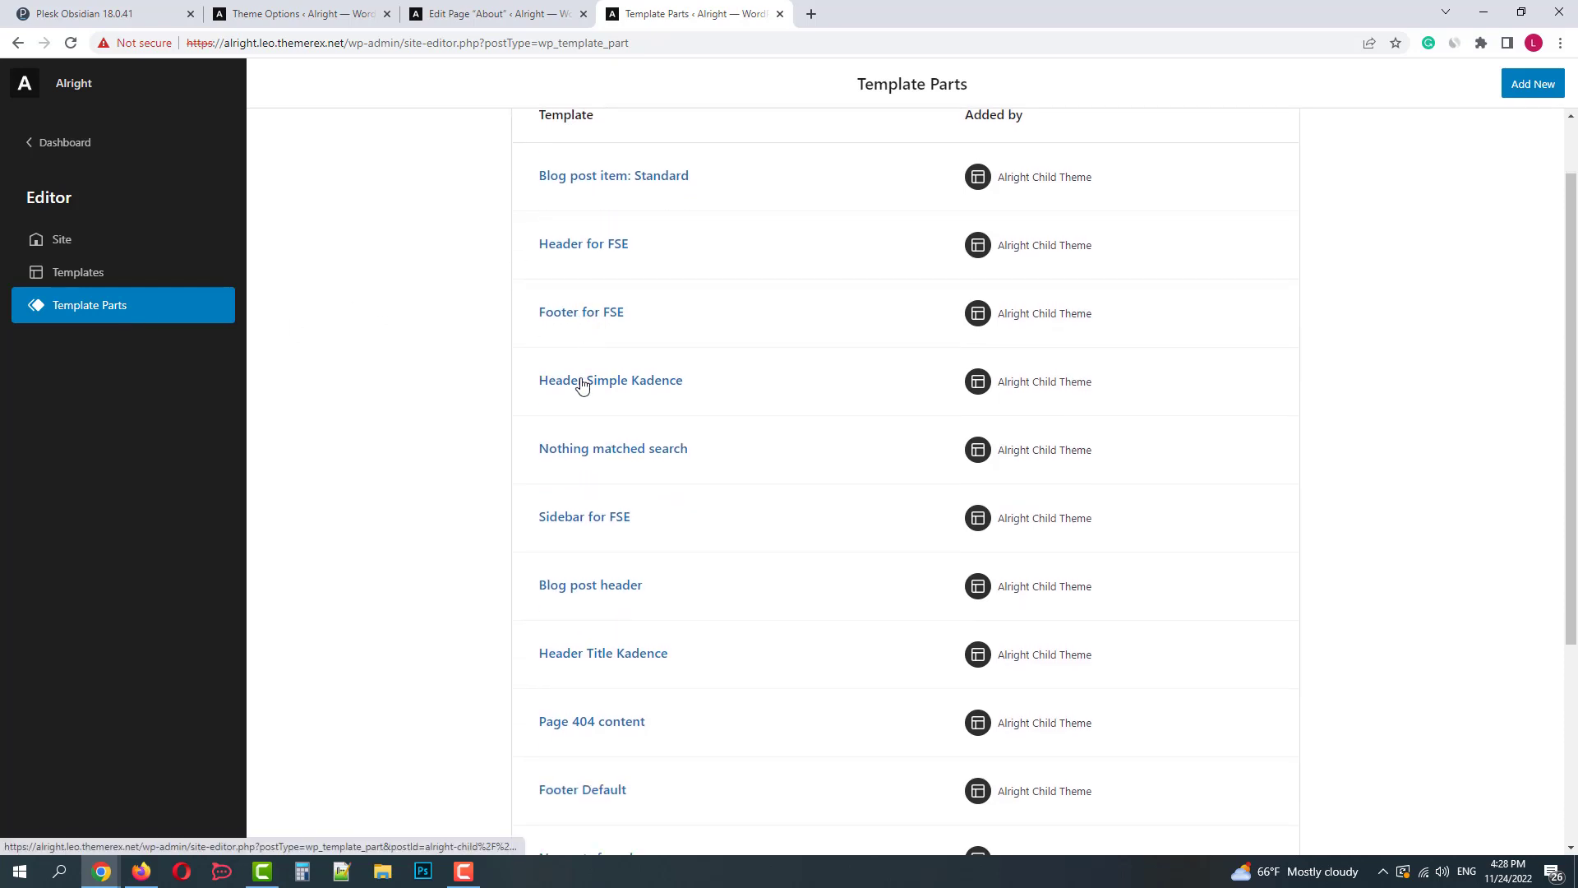
scroll(455, 420, "down", 4)
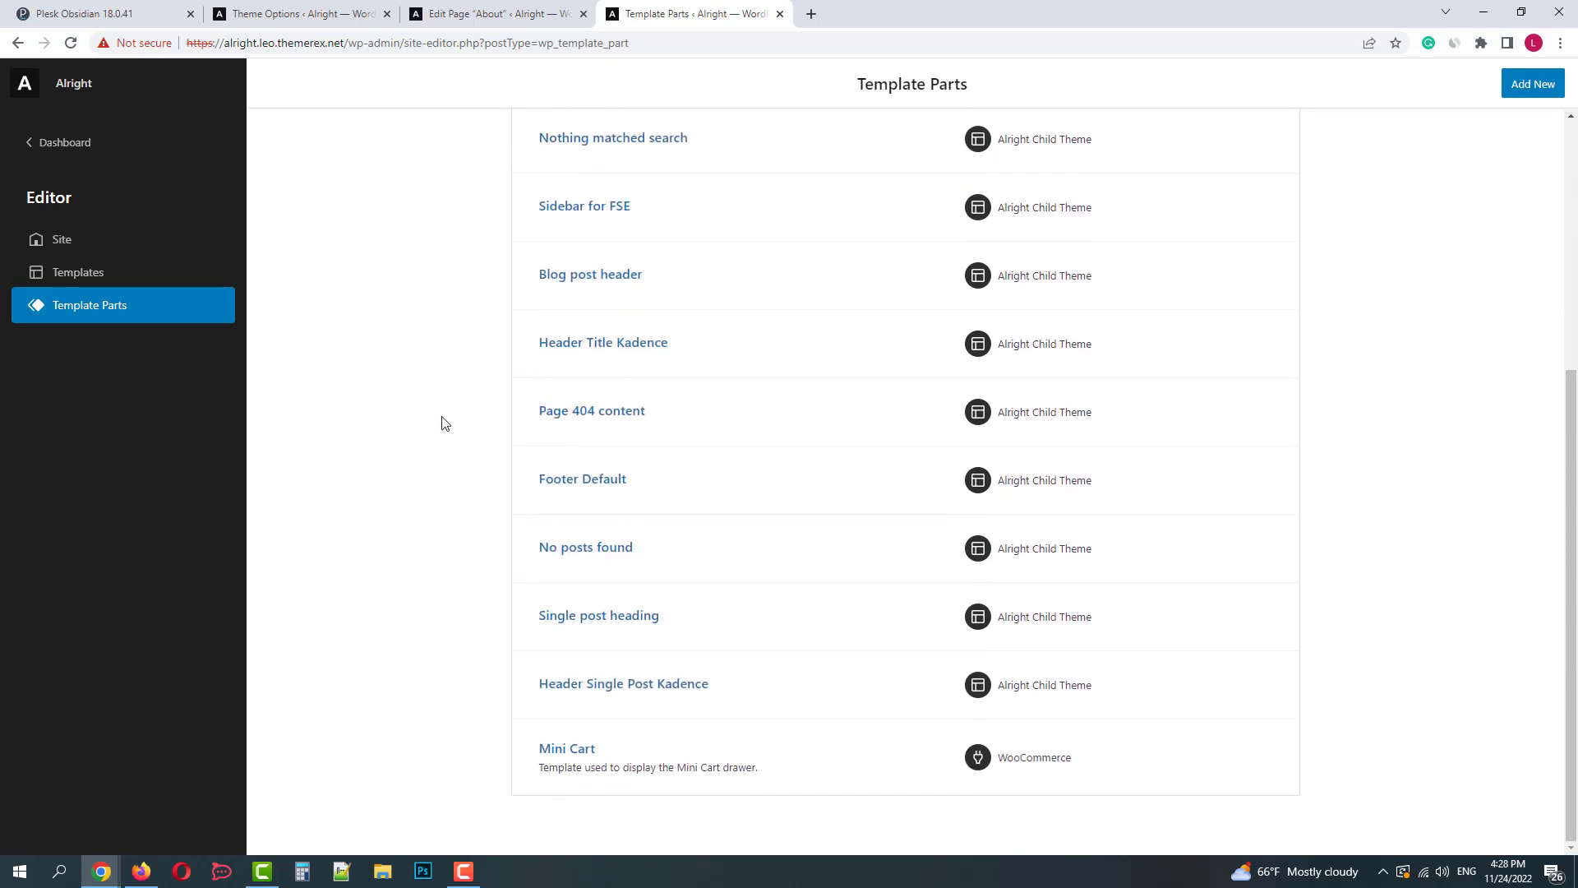
scroll(444, 422, "up", 5)
Step: Give the About page a Custom header style with the Header Simple Kadence layout, then return to Template Parts
left_click(532, 17)
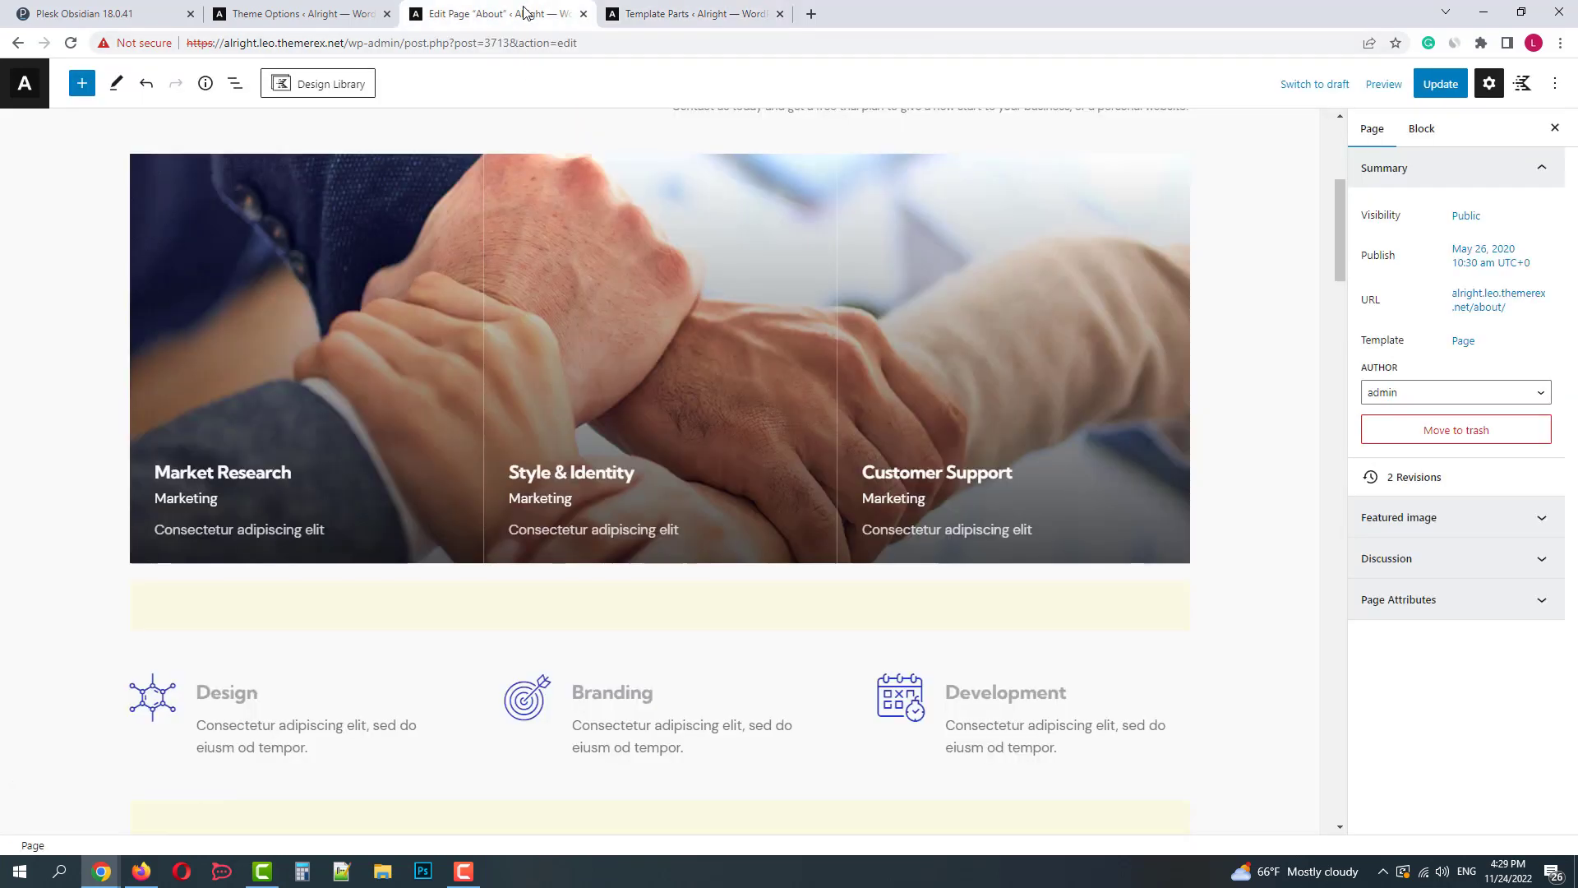
left_click_drag(1340, 212, 1041, 622)
left_click(67, 382)
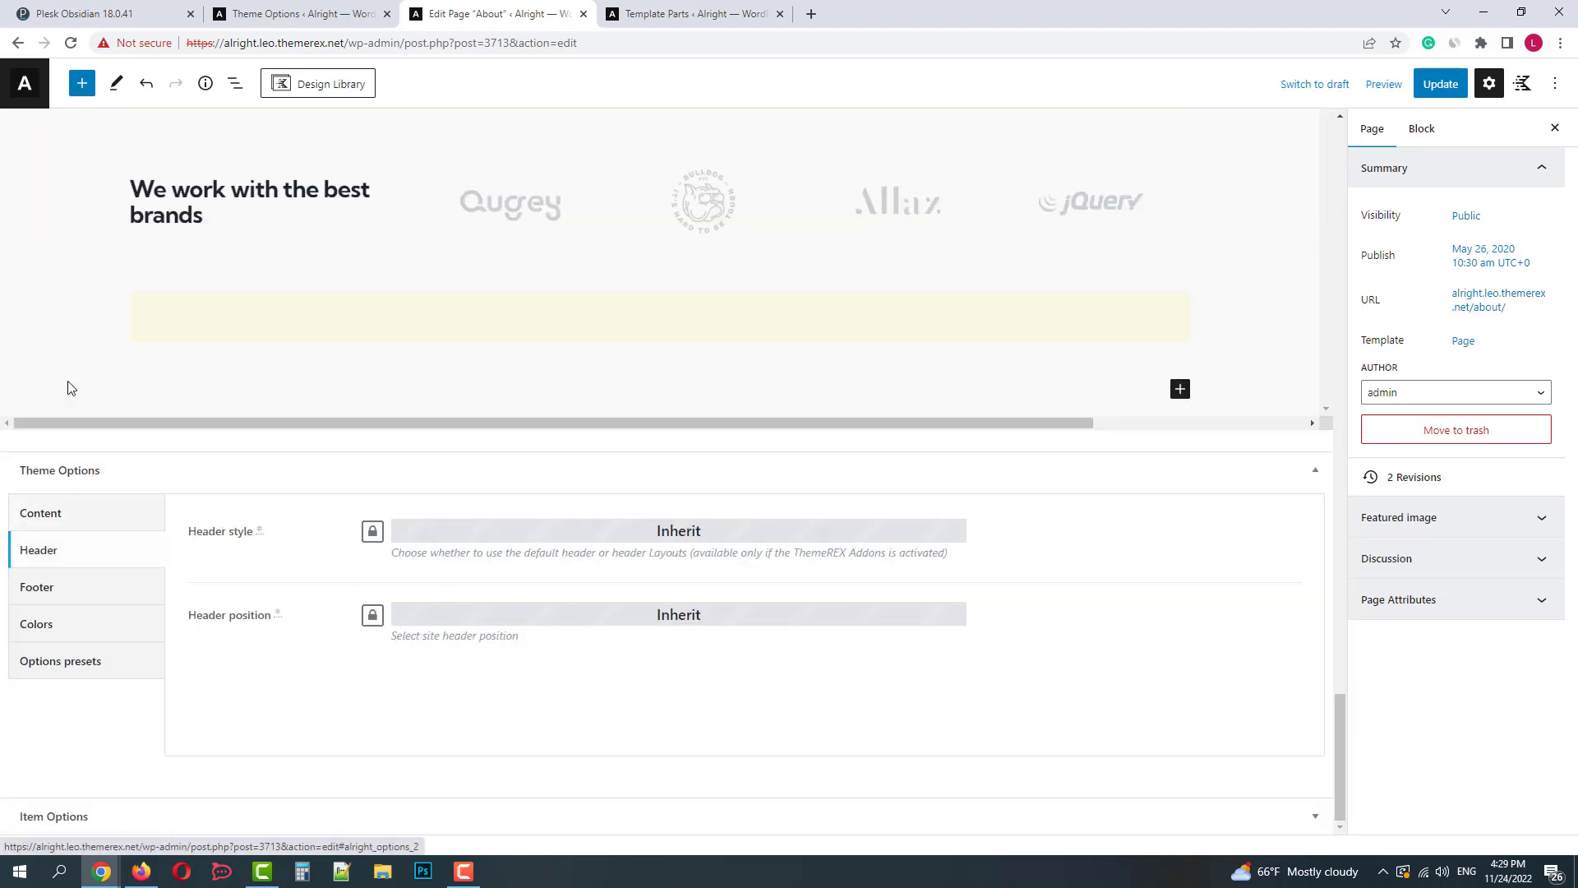
left_click(699, 535)
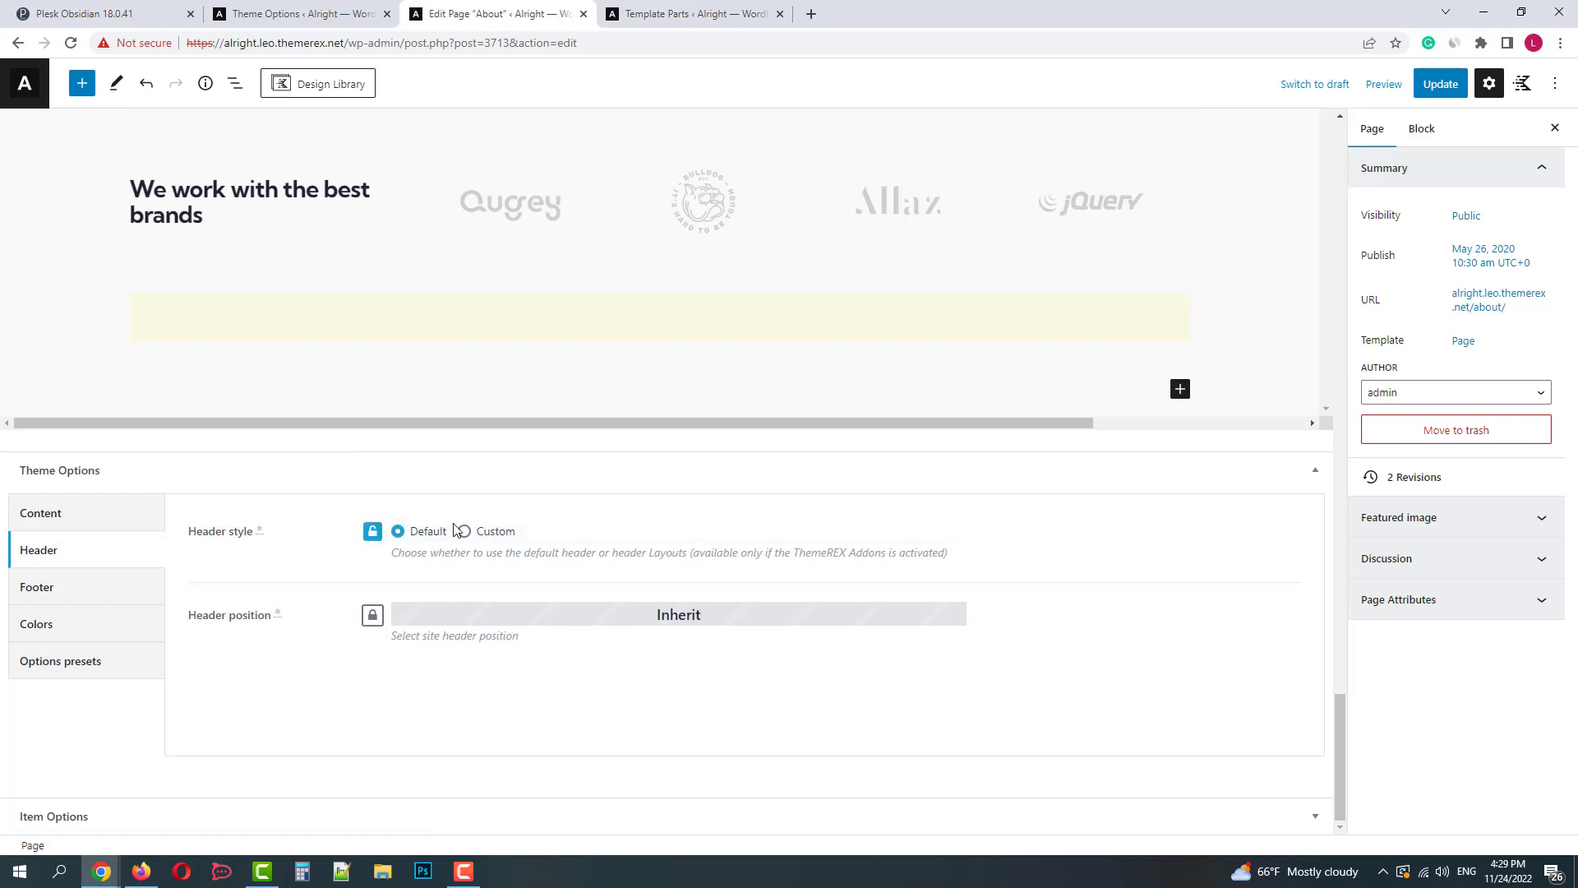
left_click(466, 532)
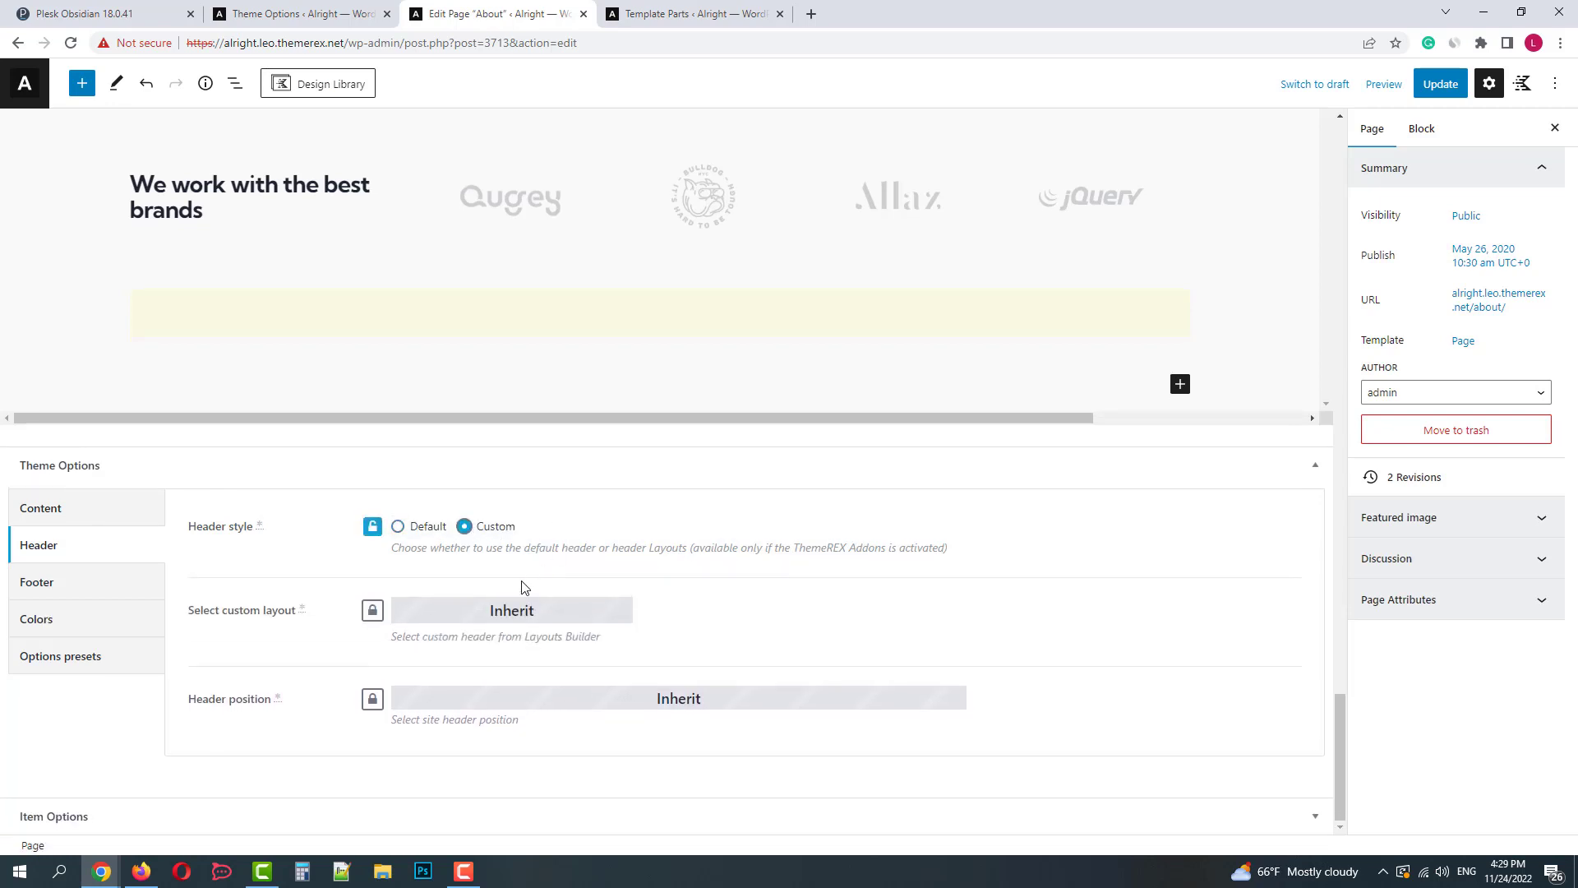
left_click(504, 614)
left_click(485, 613)
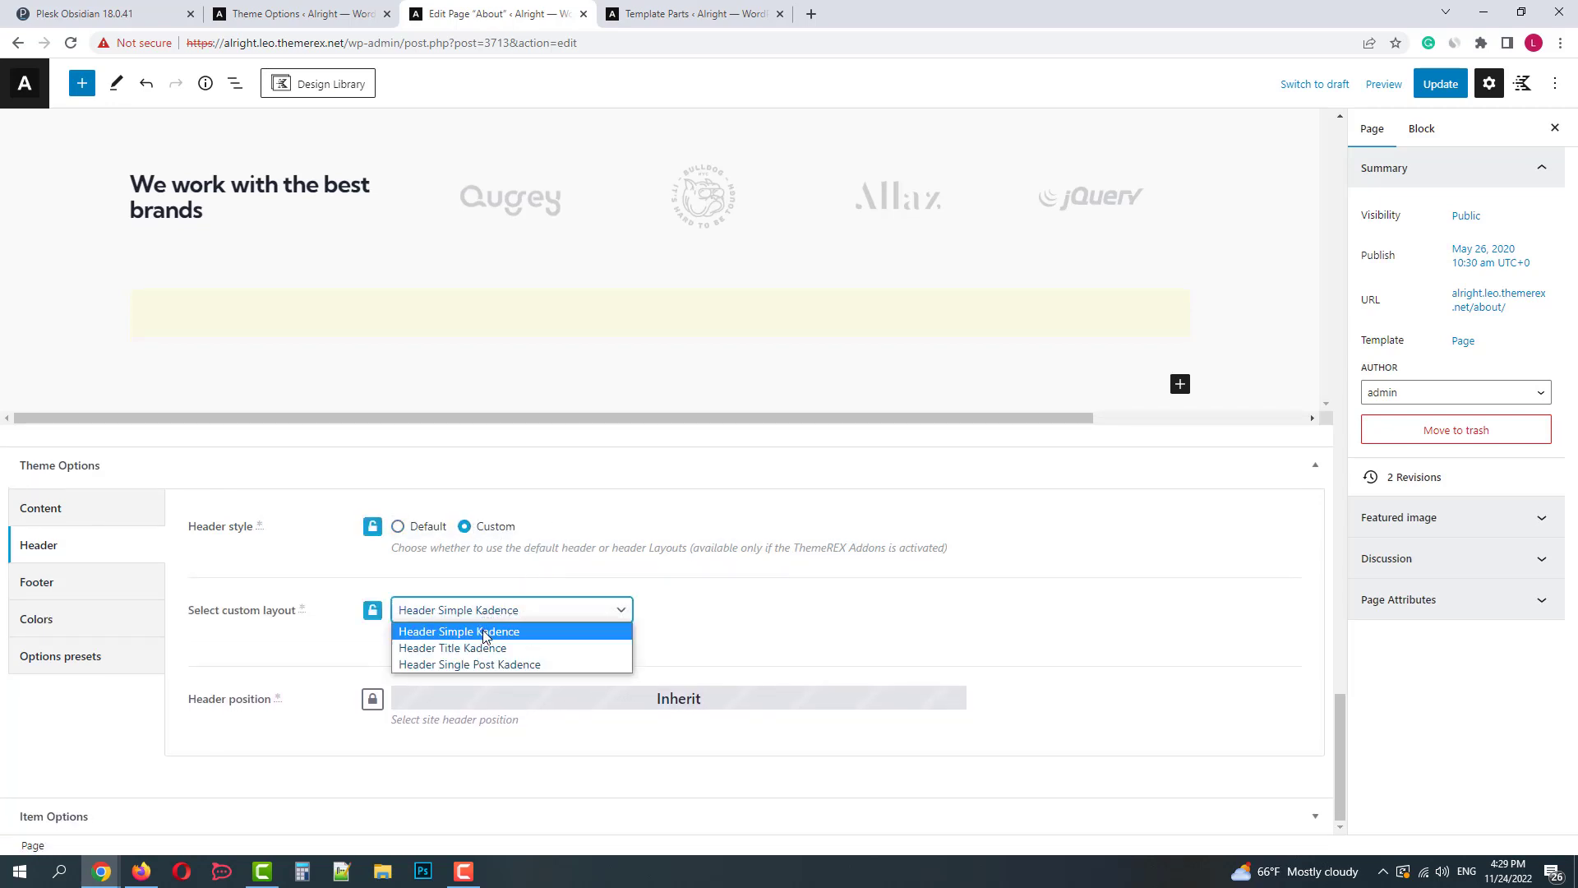
left_click(484, 632)
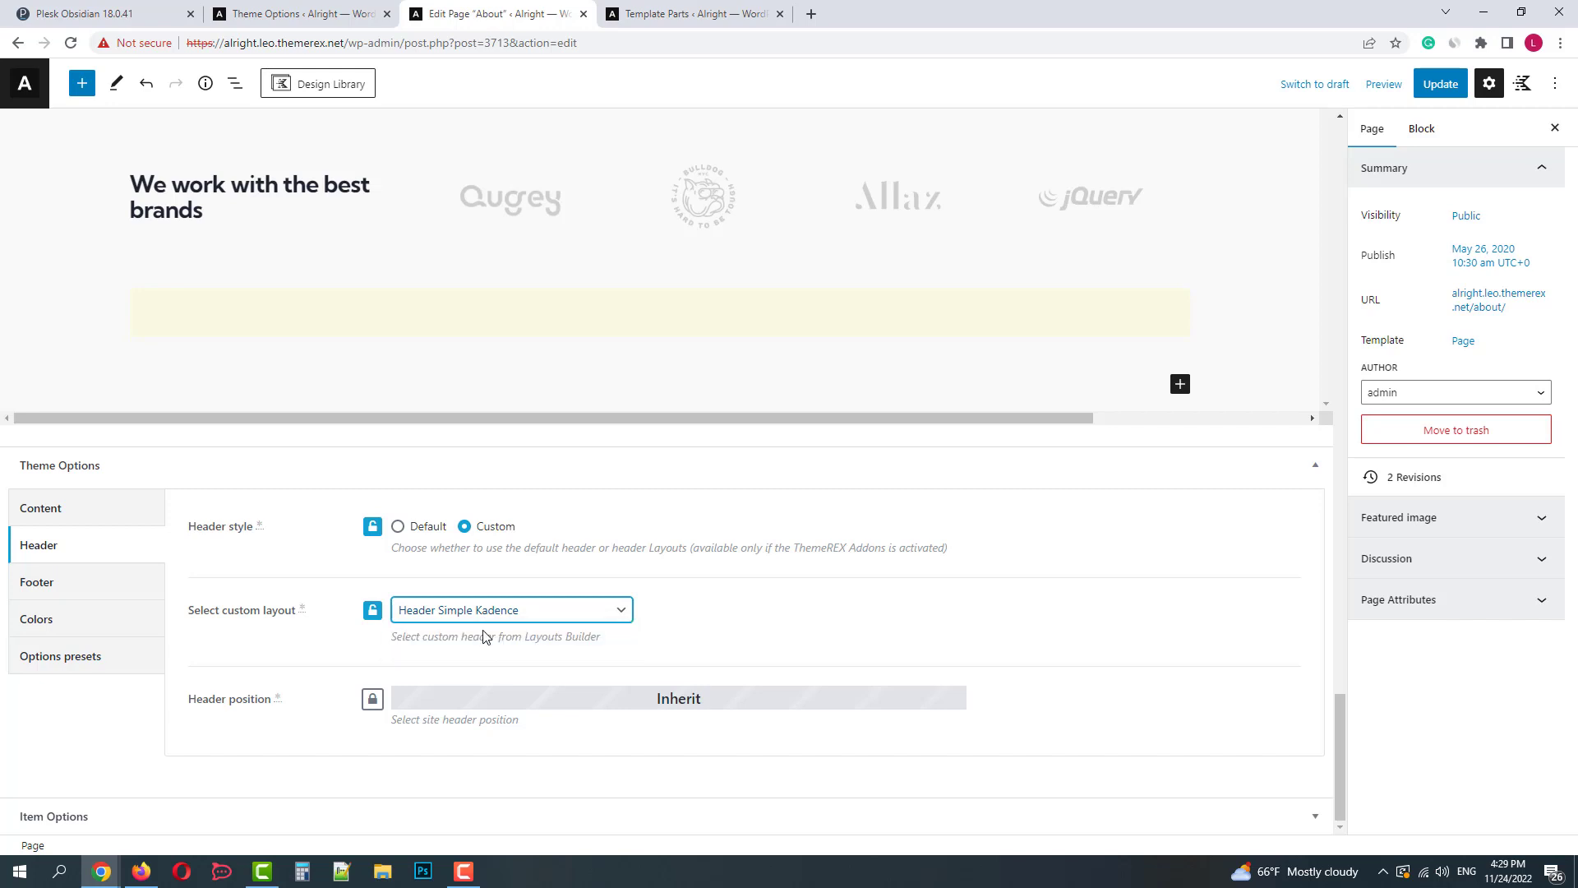
left_click(710, 8)
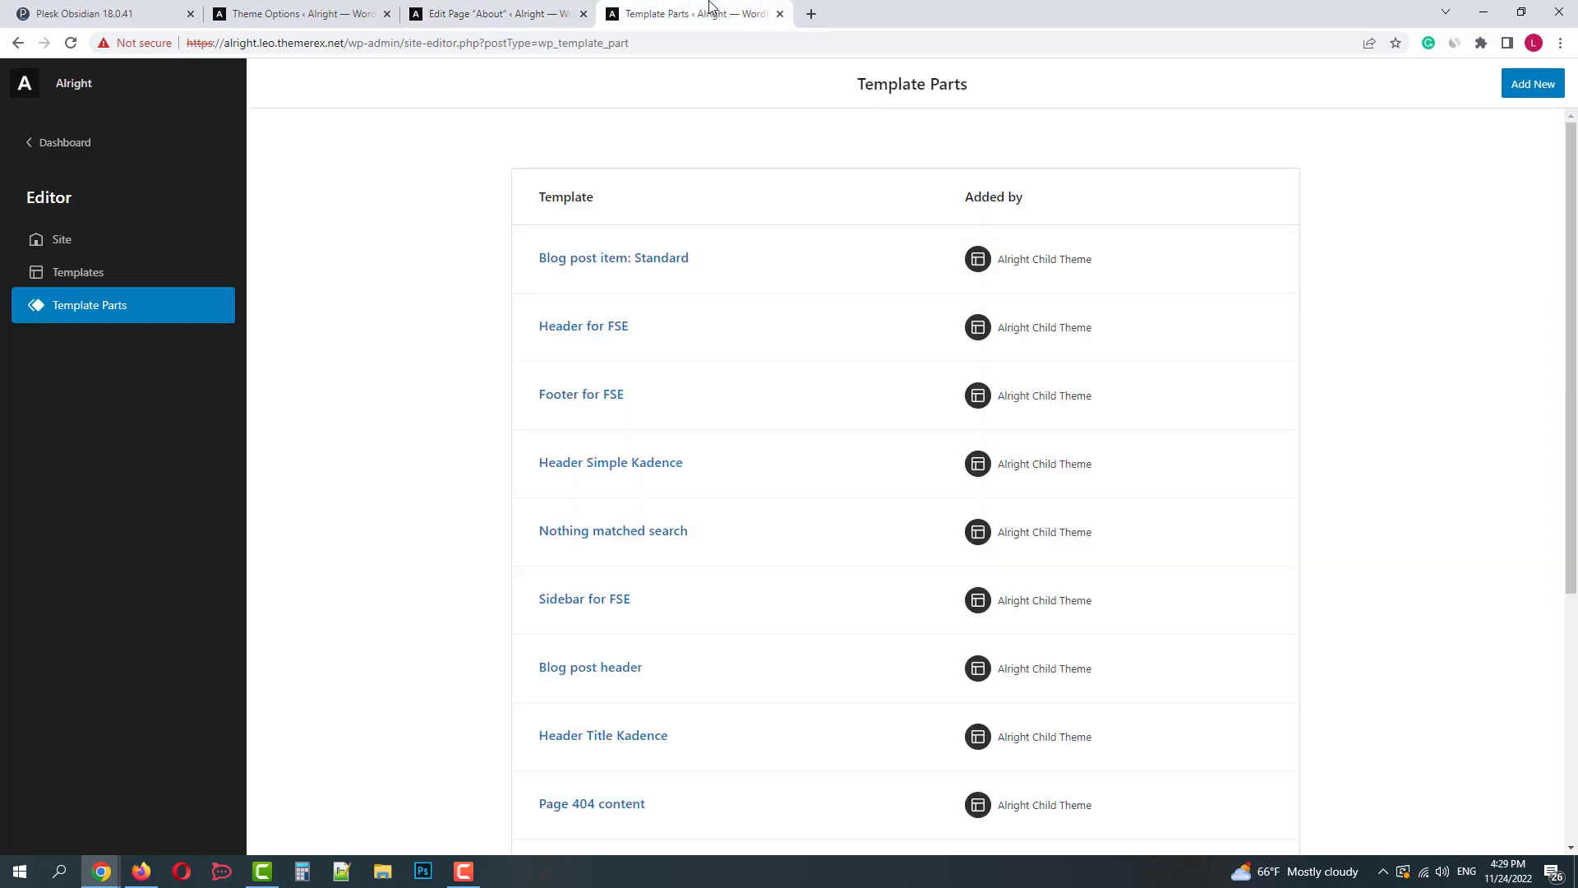
left_click(619, 465)
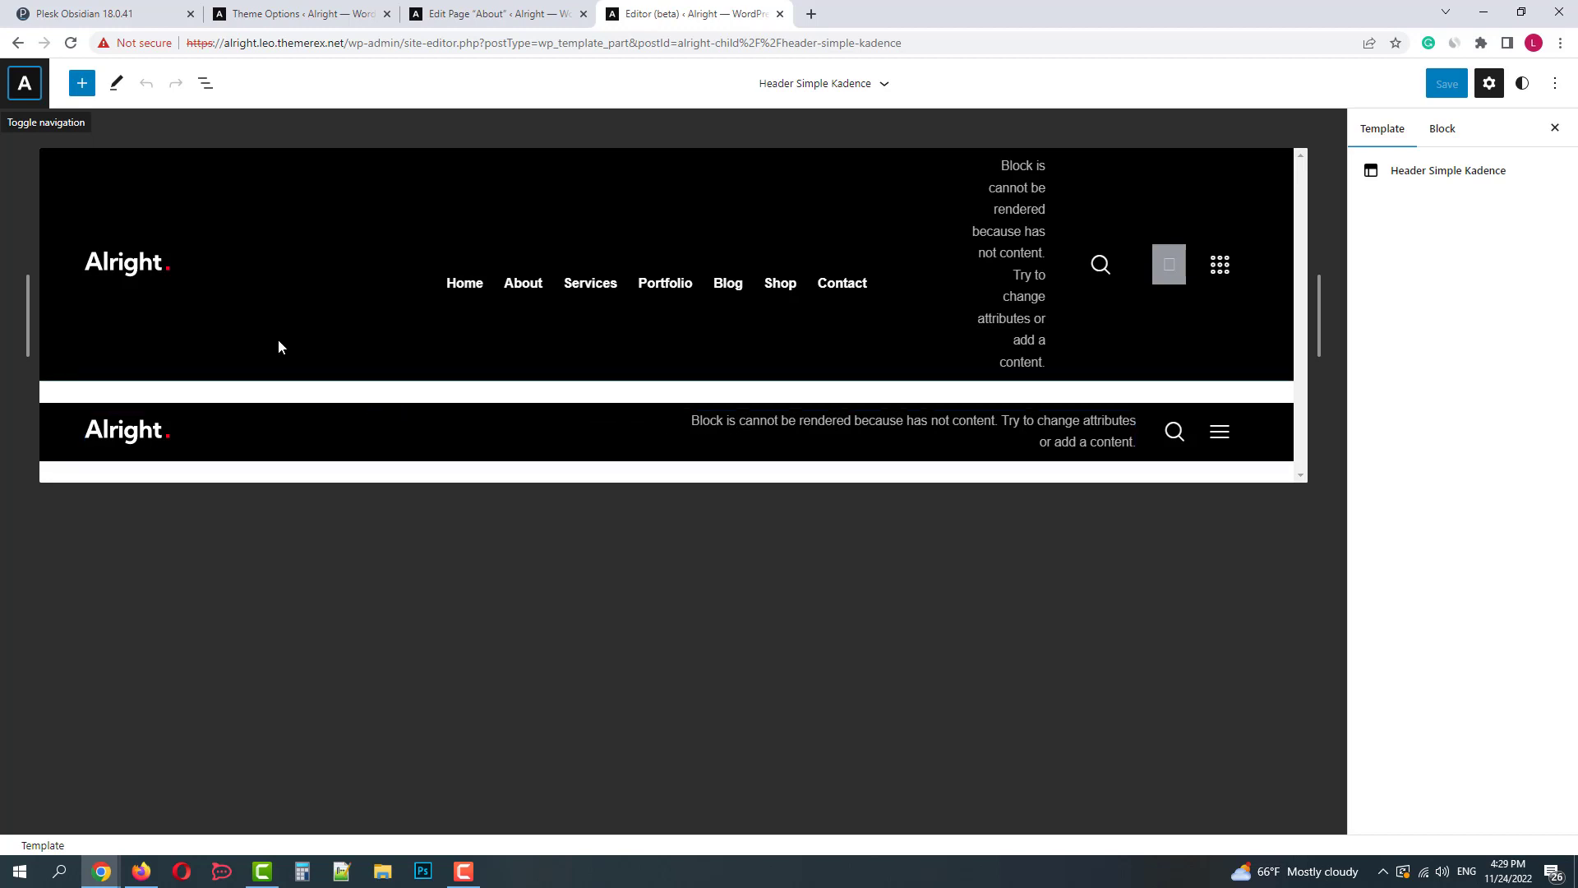
left_click(83, 83)
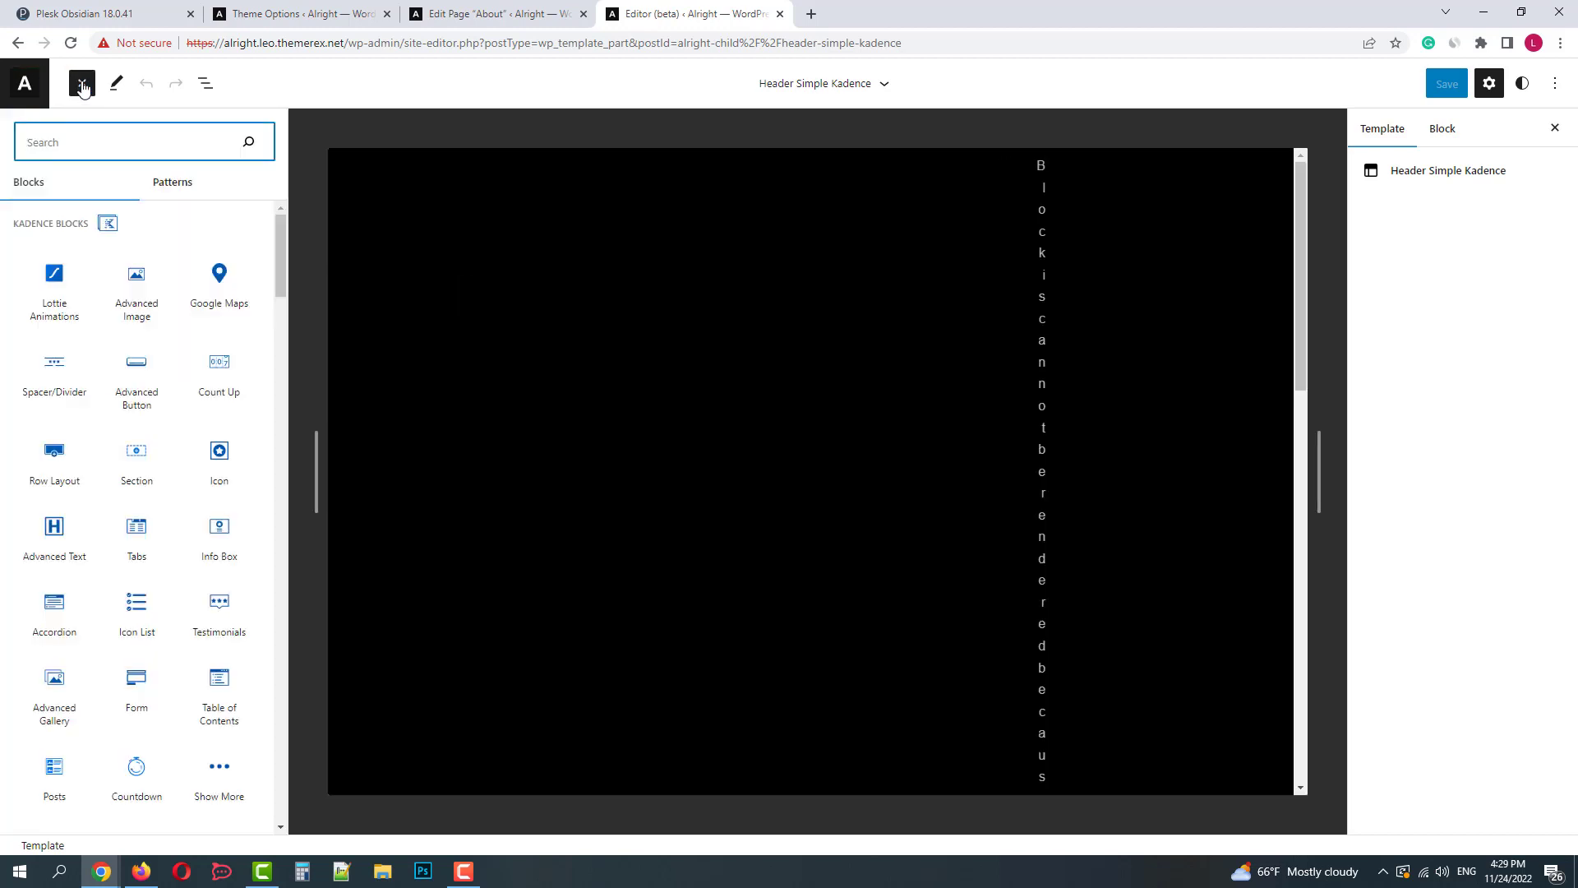
left_click(82, 84)
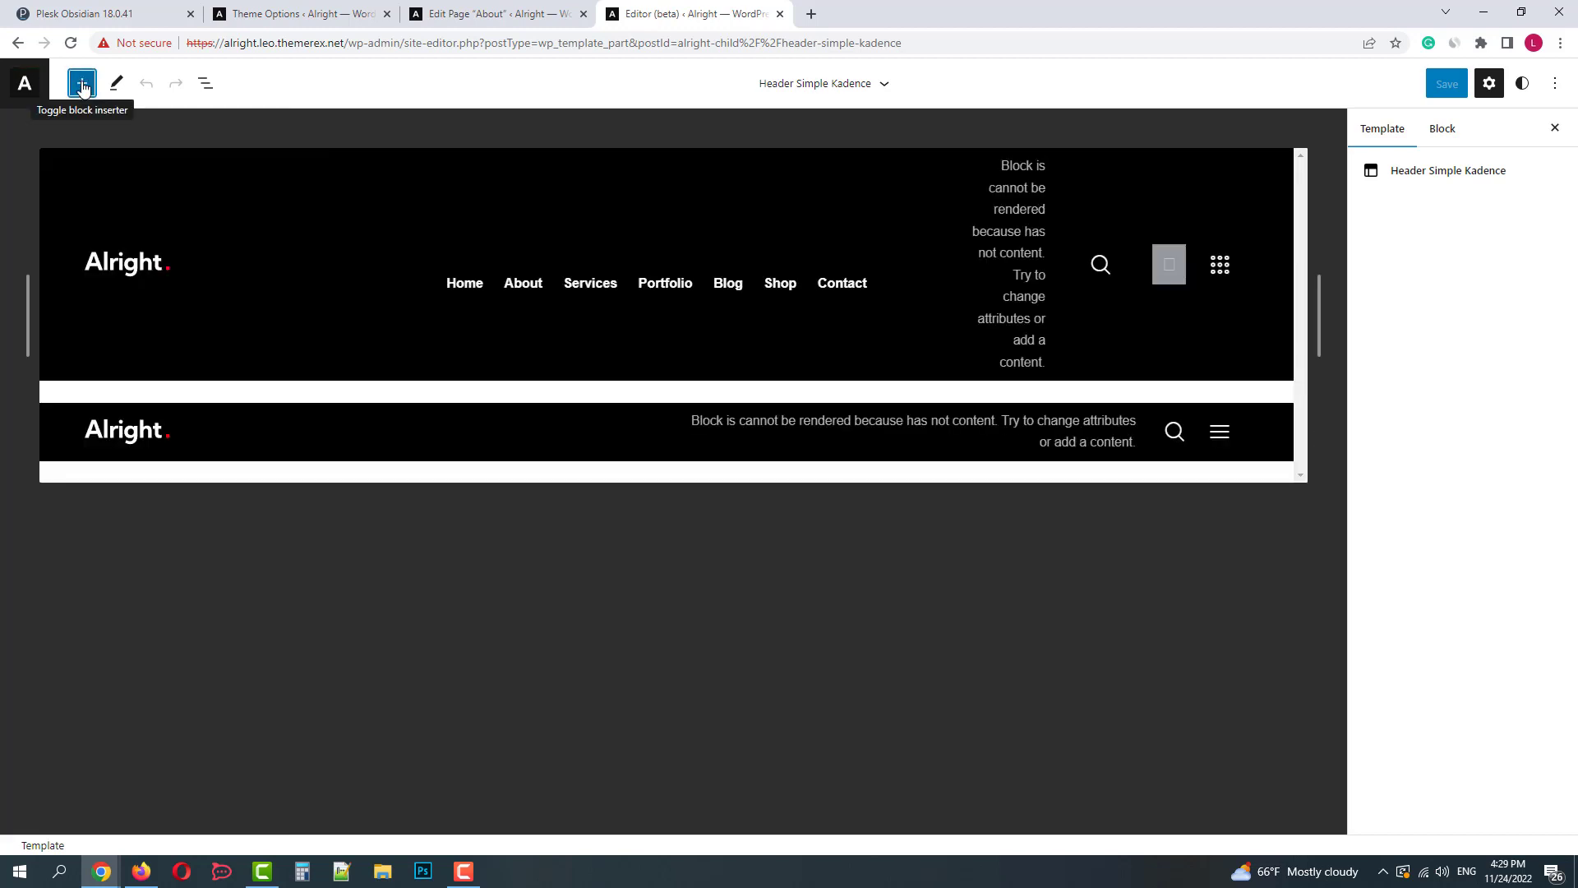
left_click(205, 86)
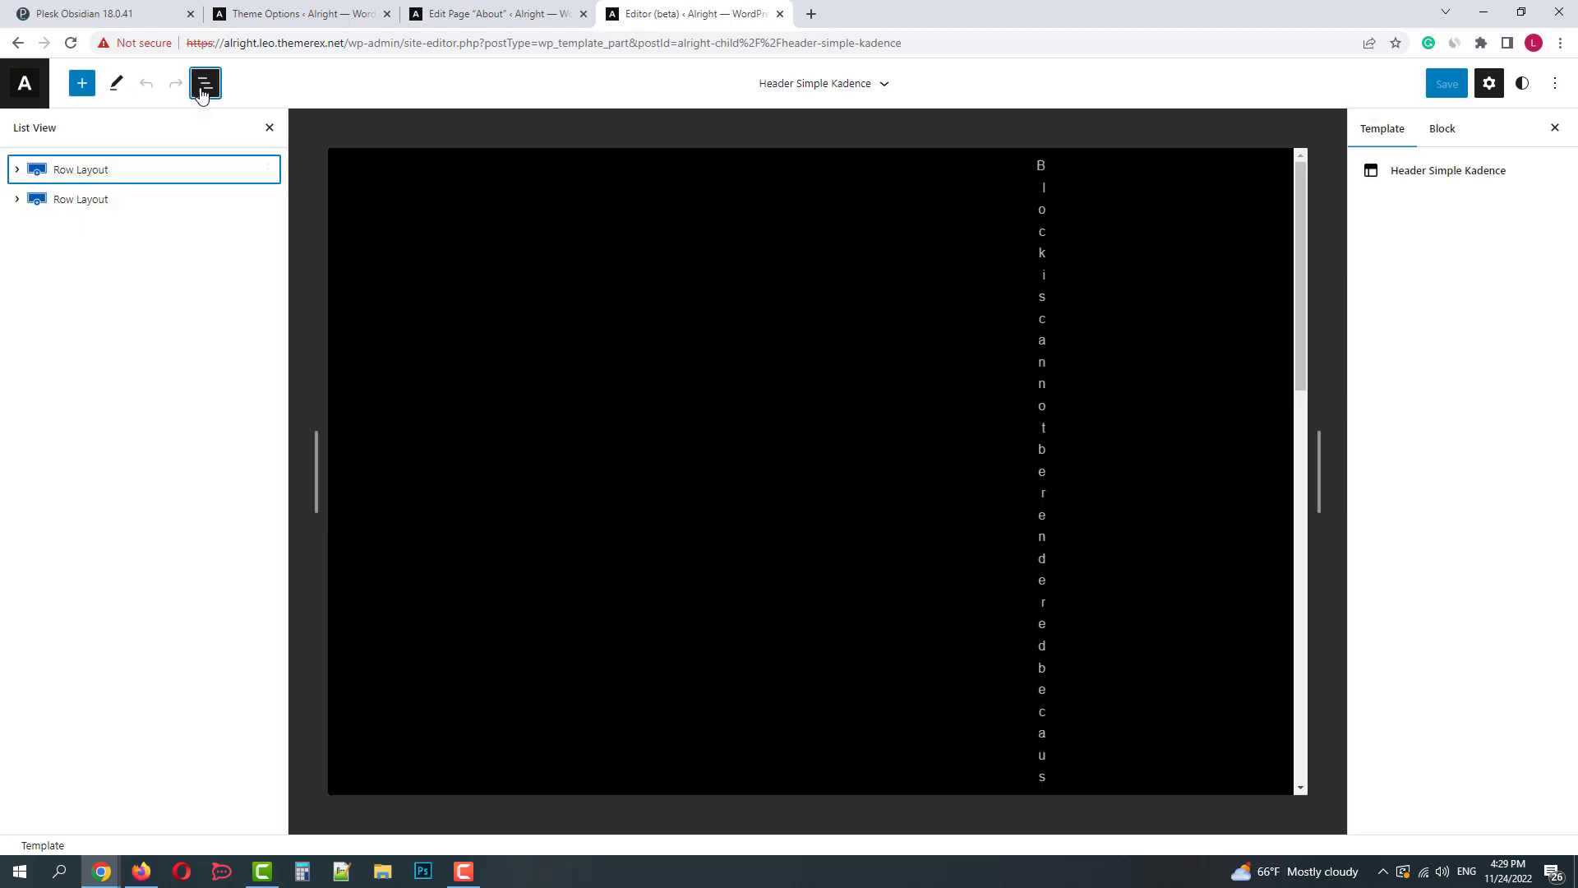
left_click(17, 171)
left_click(17, 170)
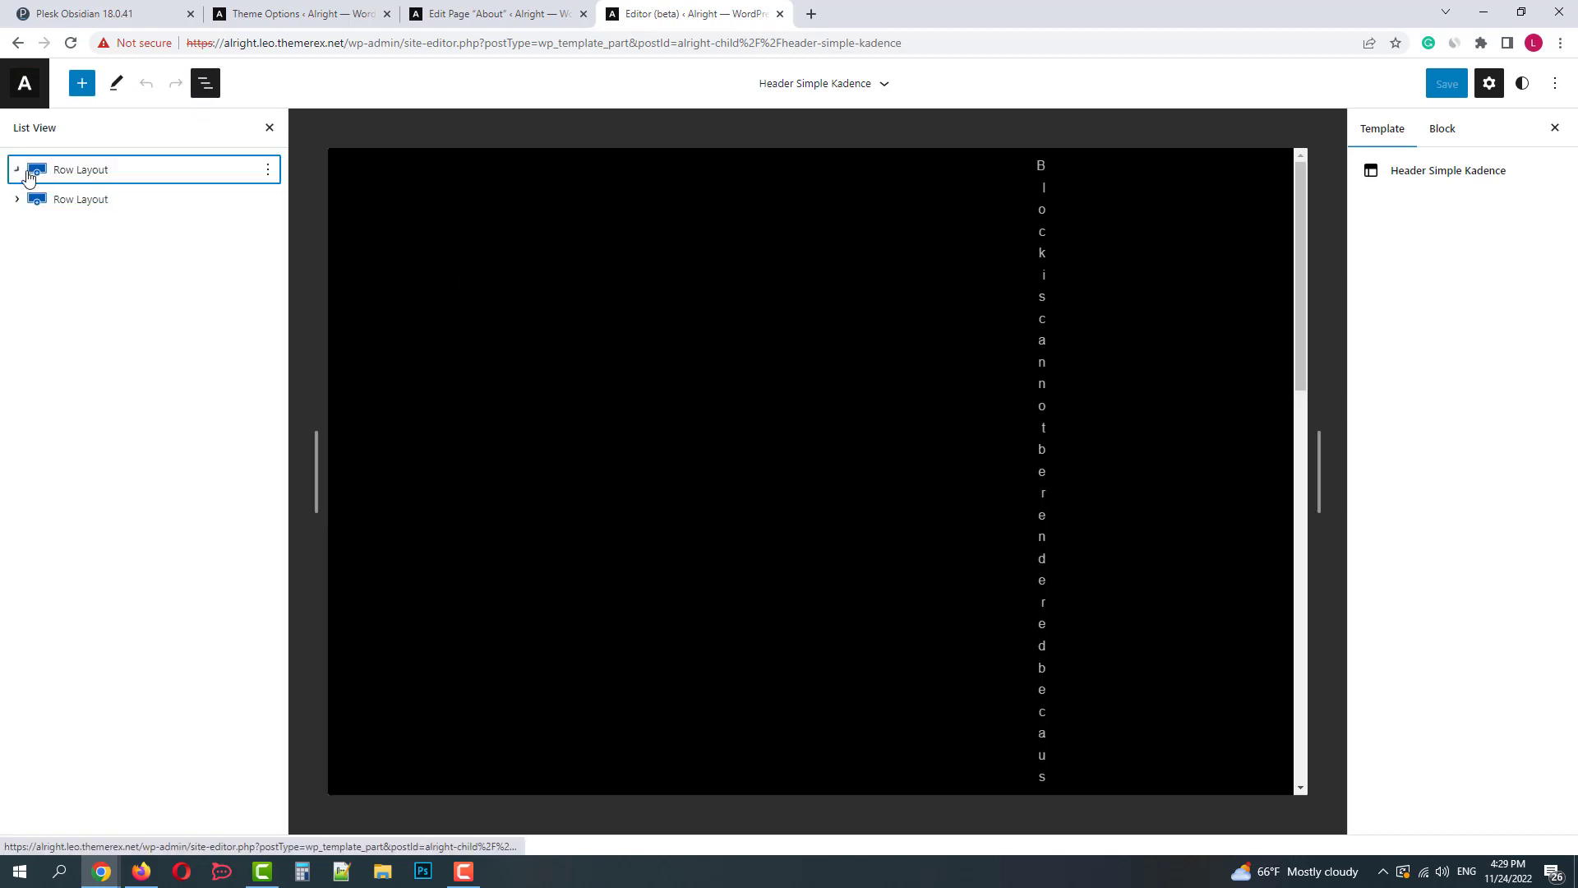
left_click(205, 83)
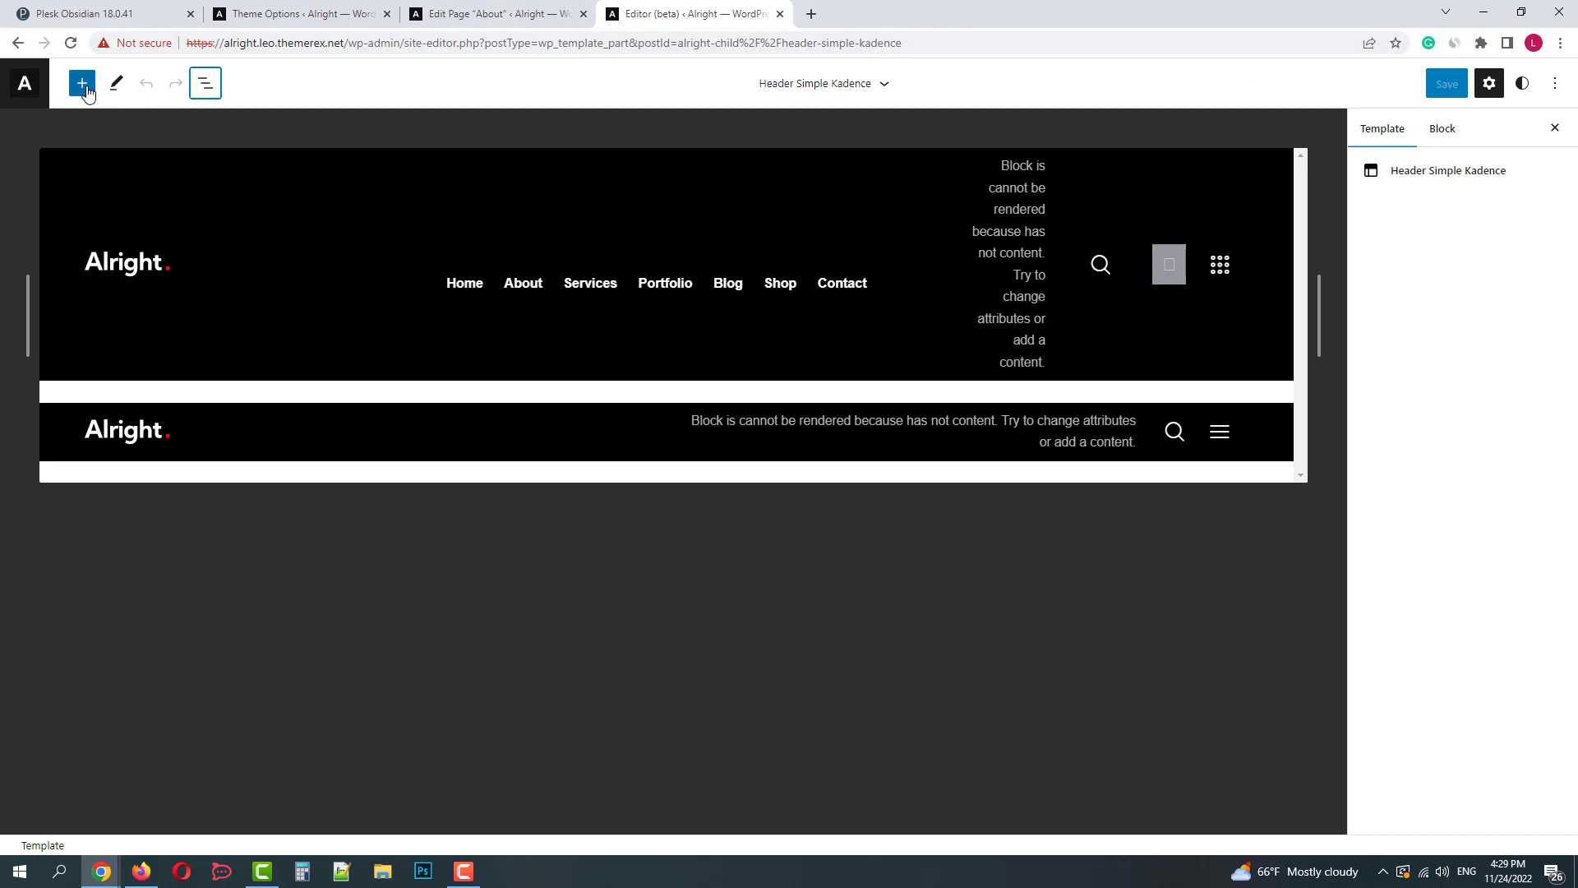
left_click(36, 92)
left_click(107, 308)
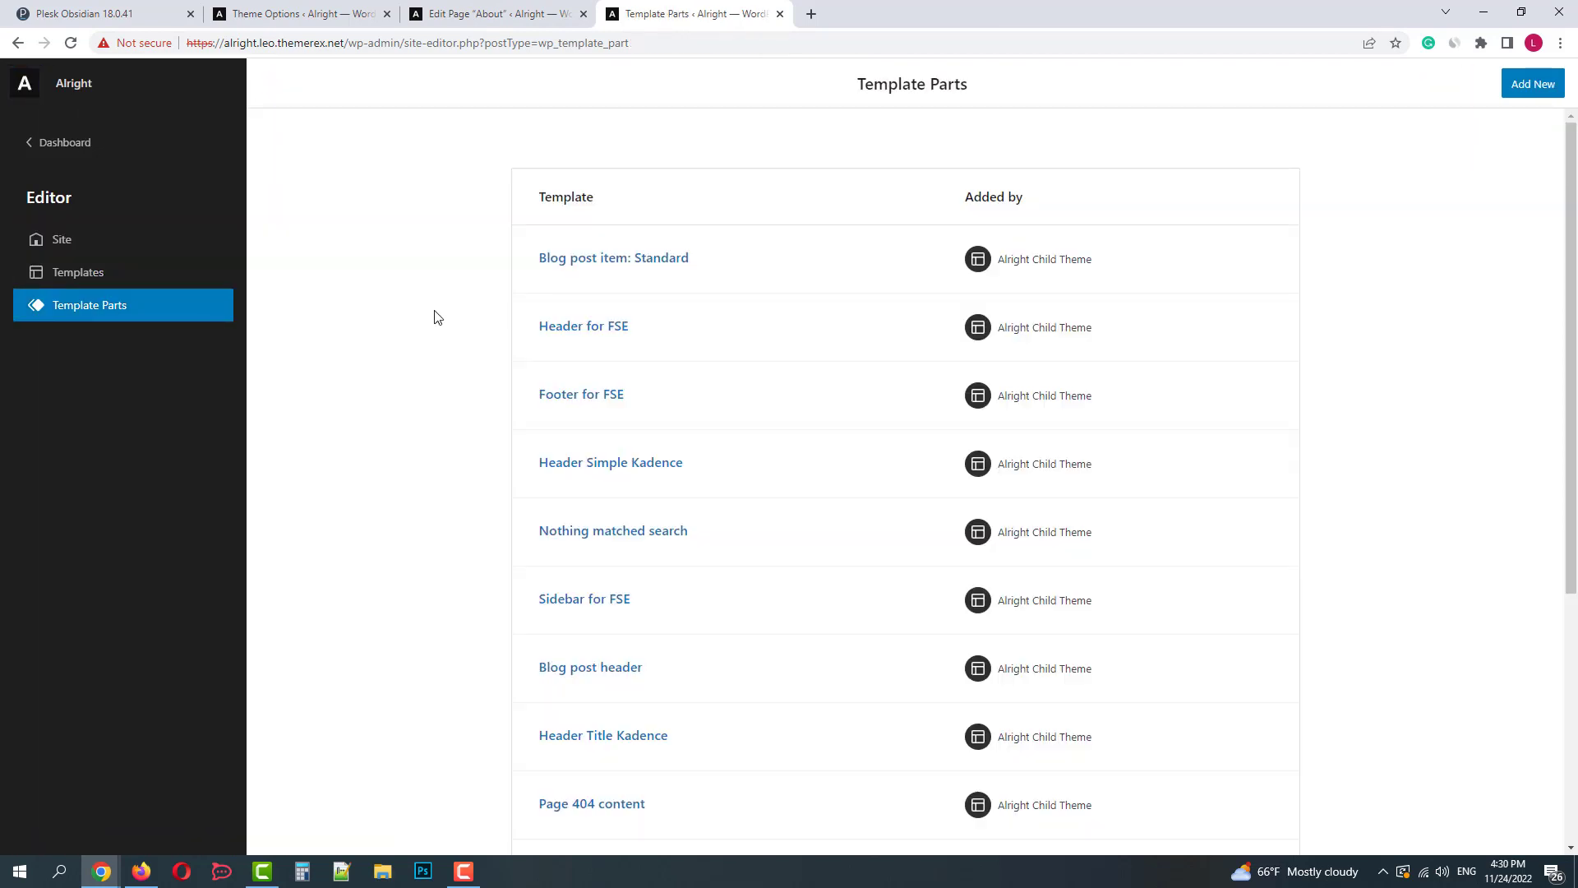
Step: Inspect the Footer Default blocks: the Socials spacer, the 'We protect & support your business' title and phone paragraph
scroll(437, 318, "down", 5)
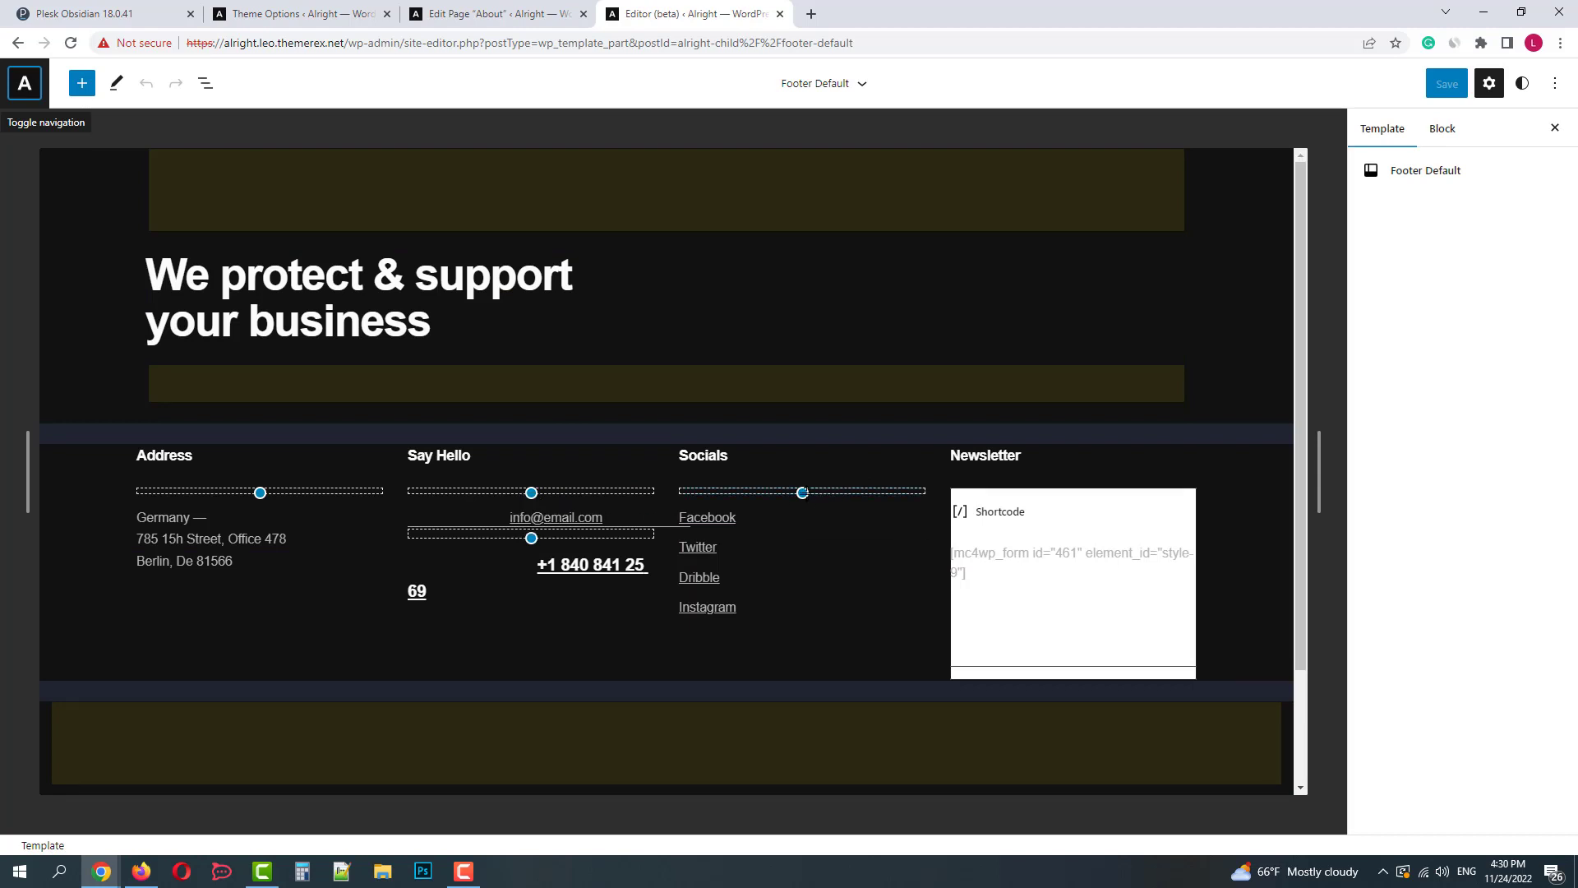
left_click_drag(803, 493, 803, 504)
left_click(444, 300)
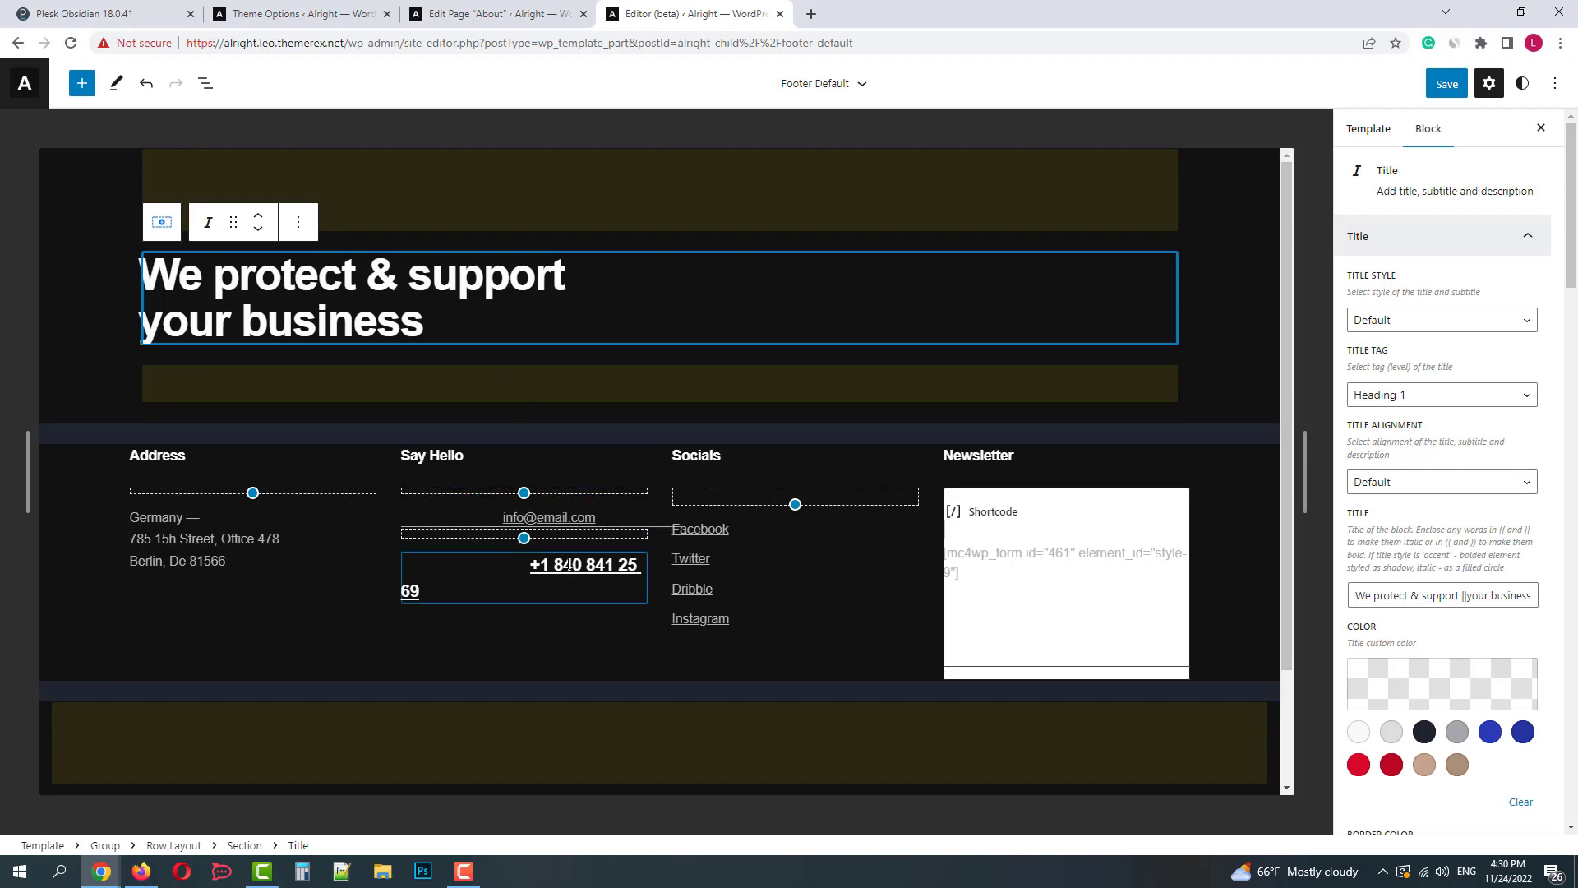
left_click(567, 564)
left_click(411, 293)
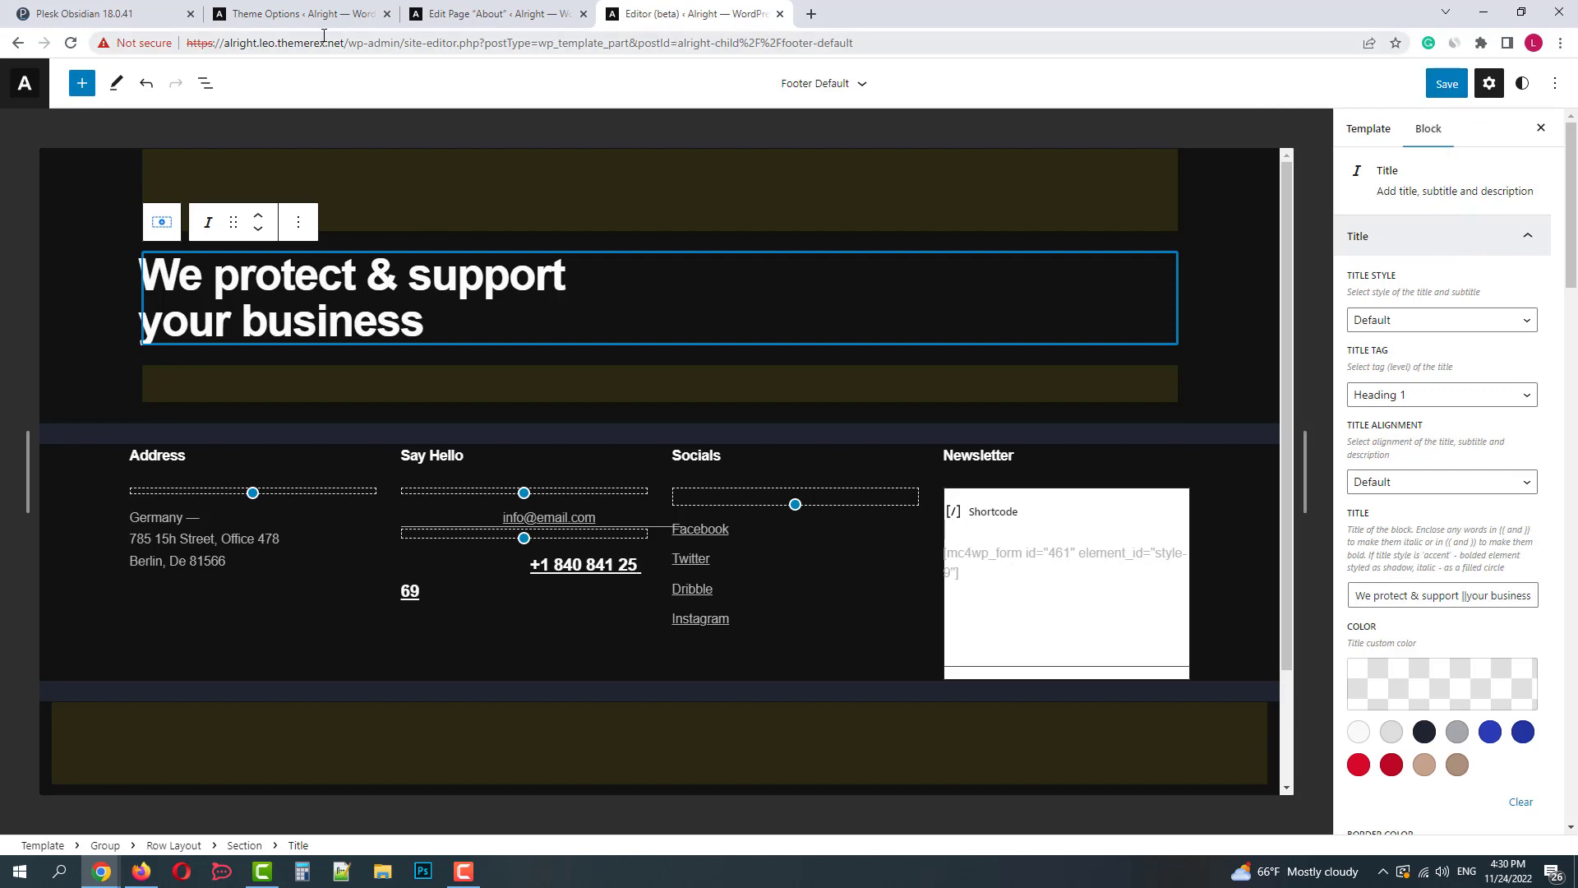
Step: Remove the wp-admin path from the address to load the live Alright homepage and scroll down it
left_click_drag(349, 40, 1088, 86)
key("BackSpace")
key("Return")
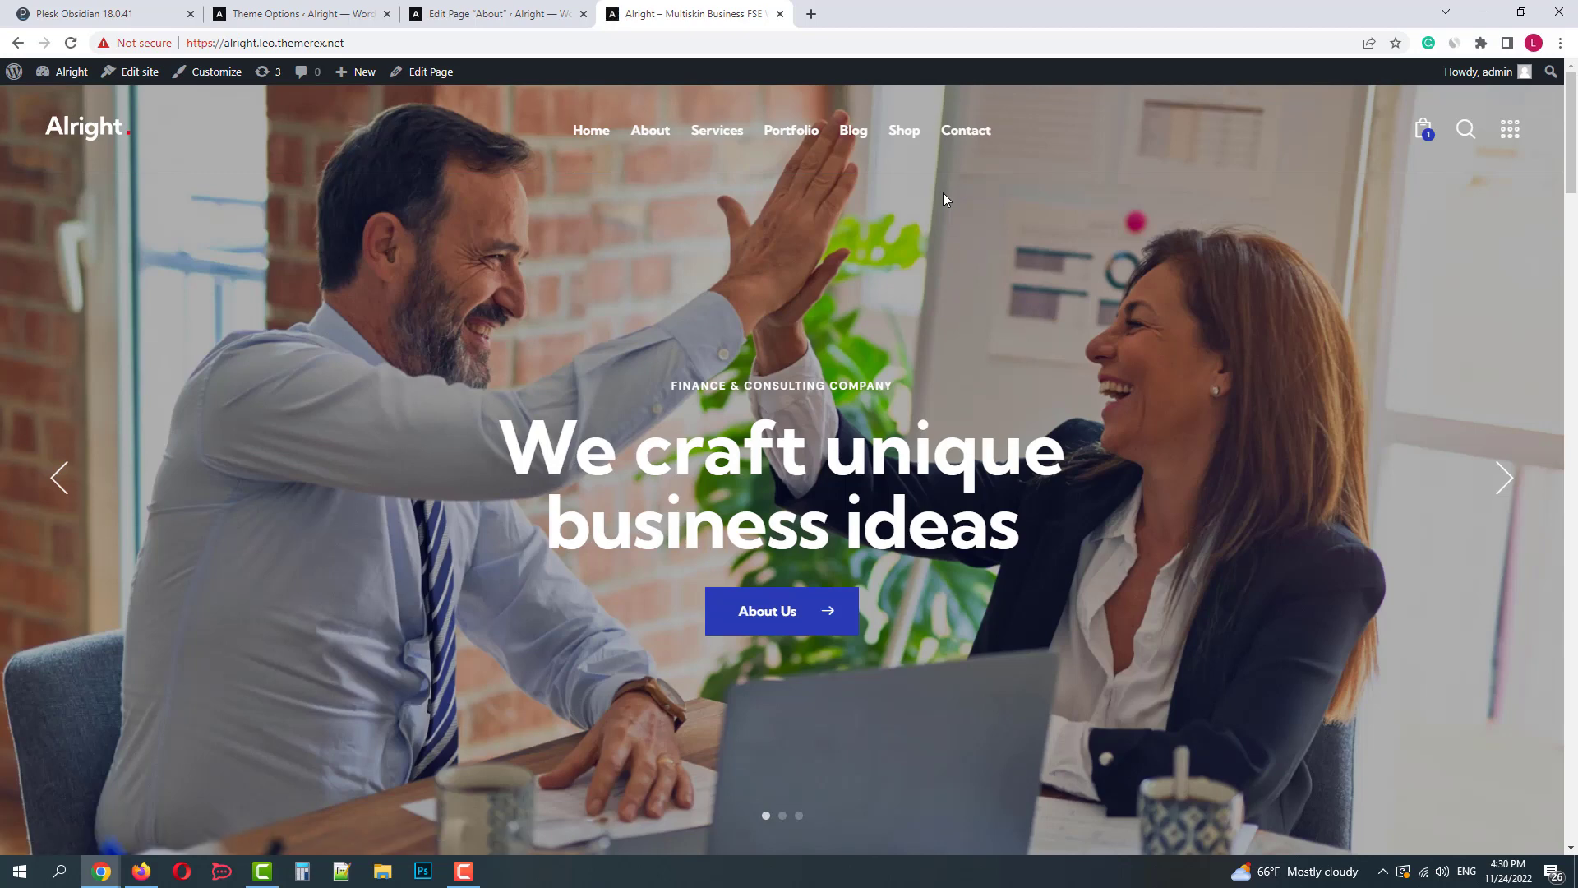
scroll(939, 230, "down", 2)
scroll(938, 251, "down", 7)
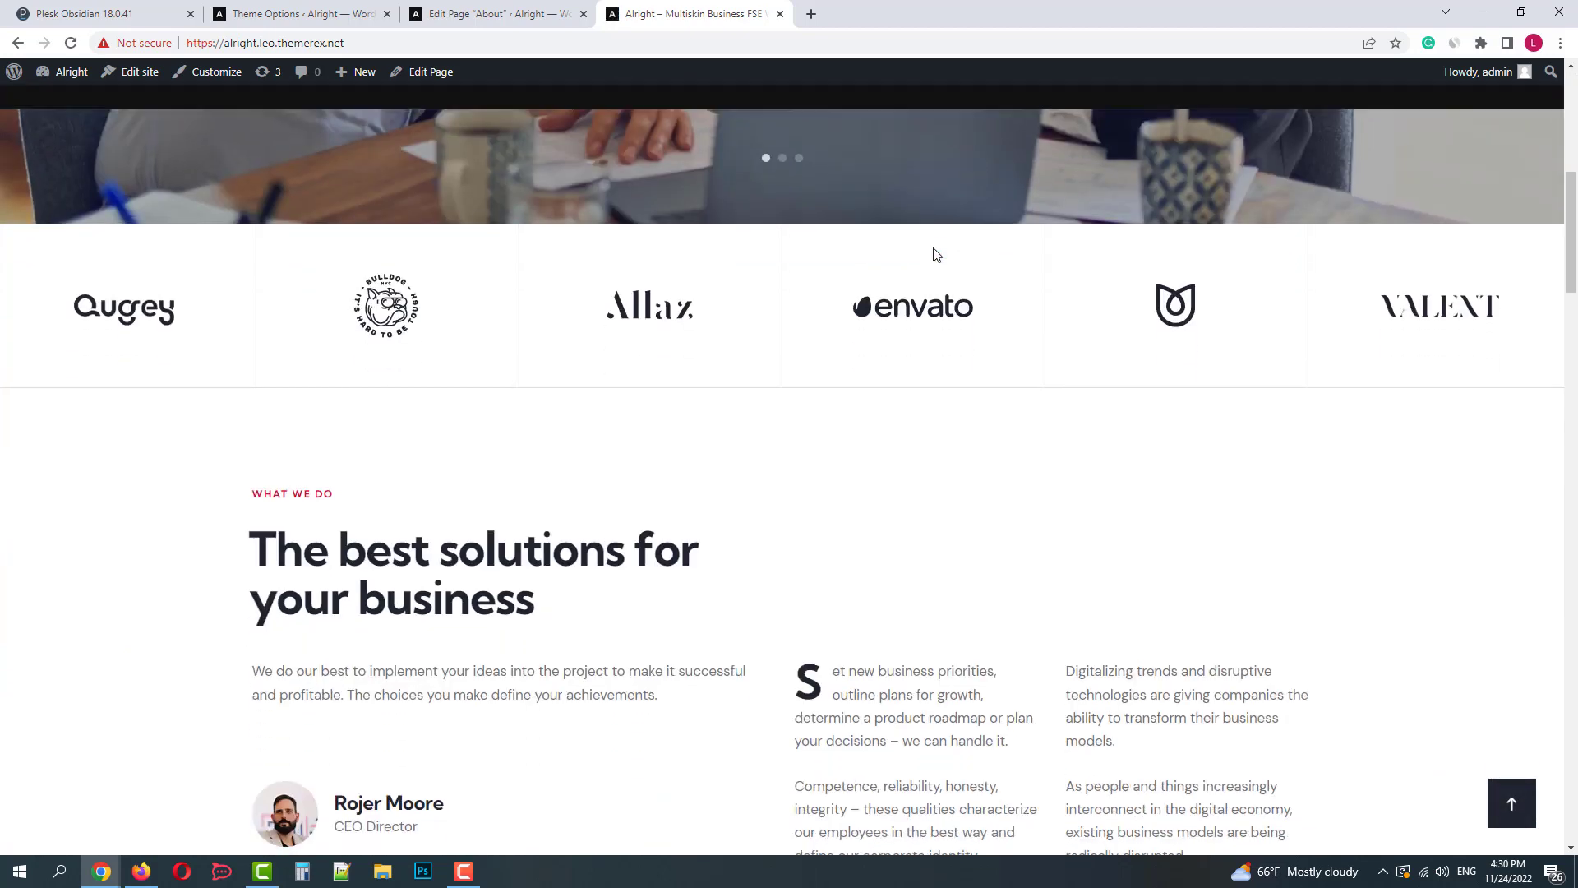